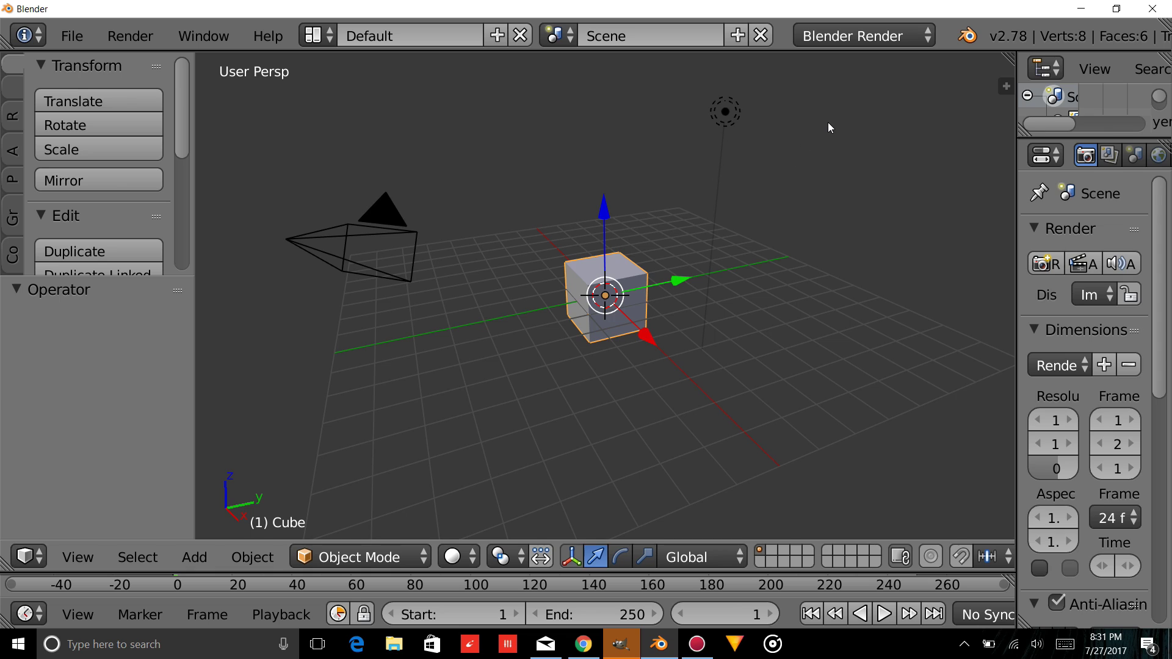
# Switch the render engine to Cycles Render and widen the properties editor so its settings are readable.
pyautogui.click(853, 38)
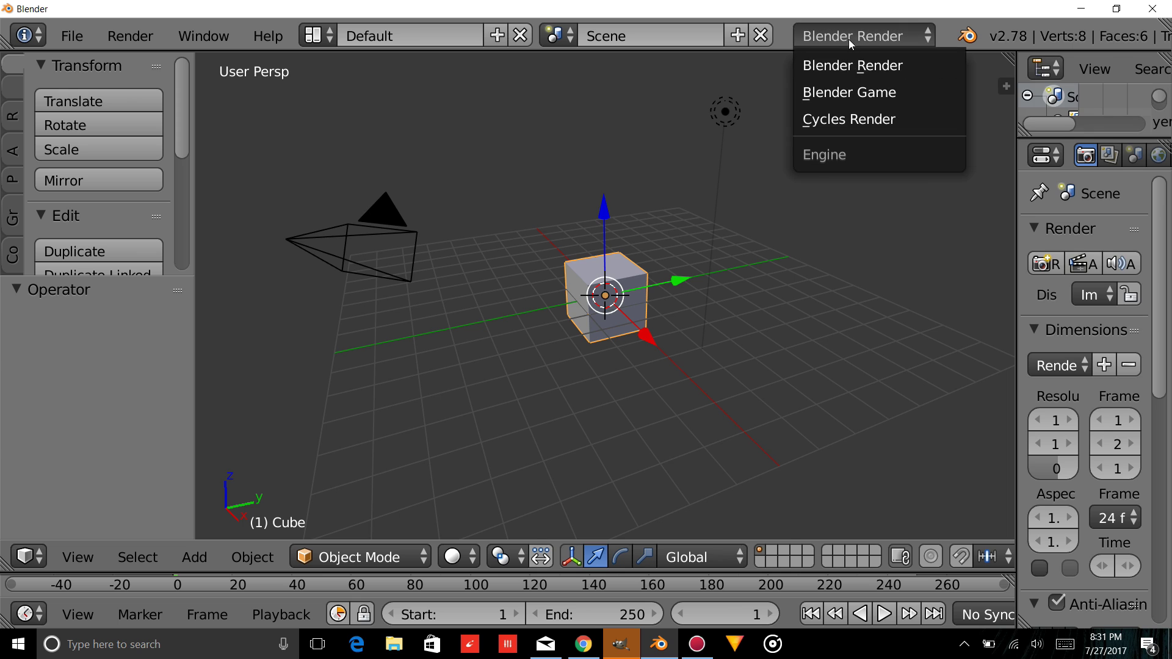
pyautogui.click(857, 120)
pyautogui.moveTo(1015, 235); pyautogui.dragTo(786, 234)
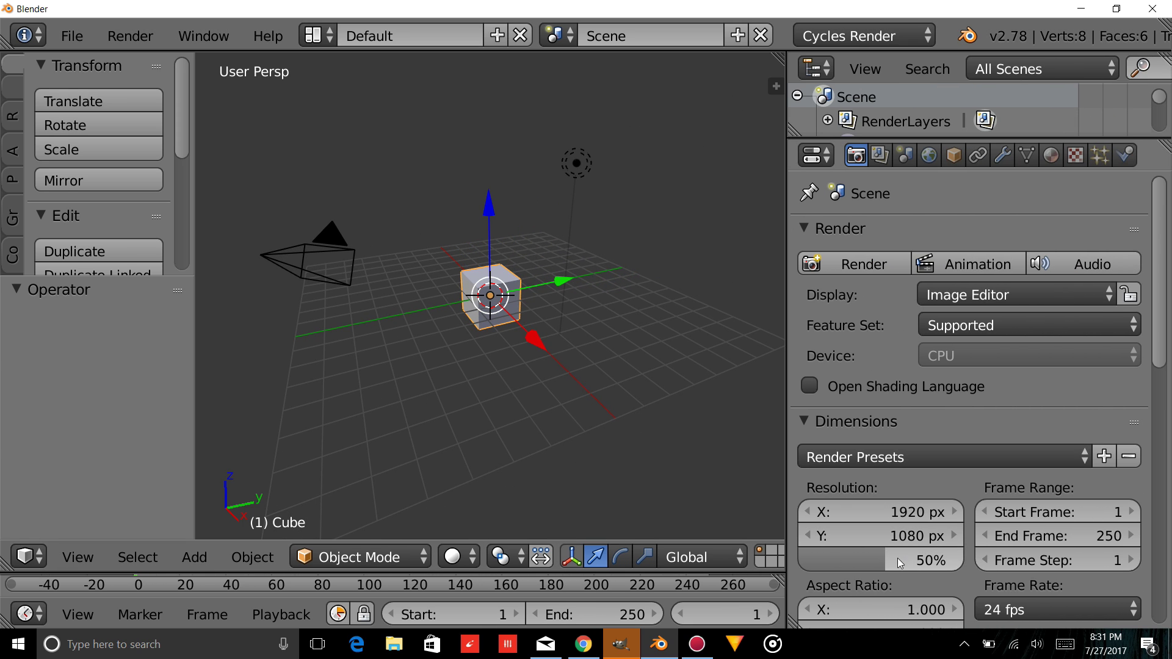
# Set the render resolution scale to 100% and the frame rate to 60 fps.
pyautogui.moveTo(891, 562); pyautogui.dragTo(970, 562)
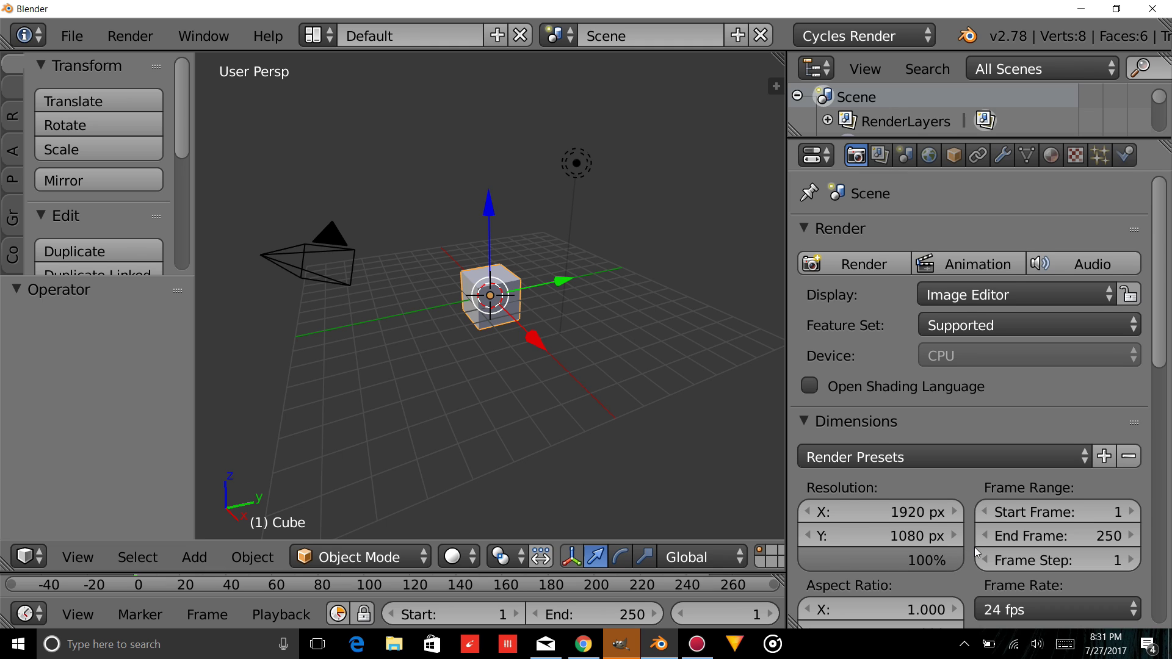
pyautogui.scroll(-6, 975, 552)
pyautogui.click(1046, 438)
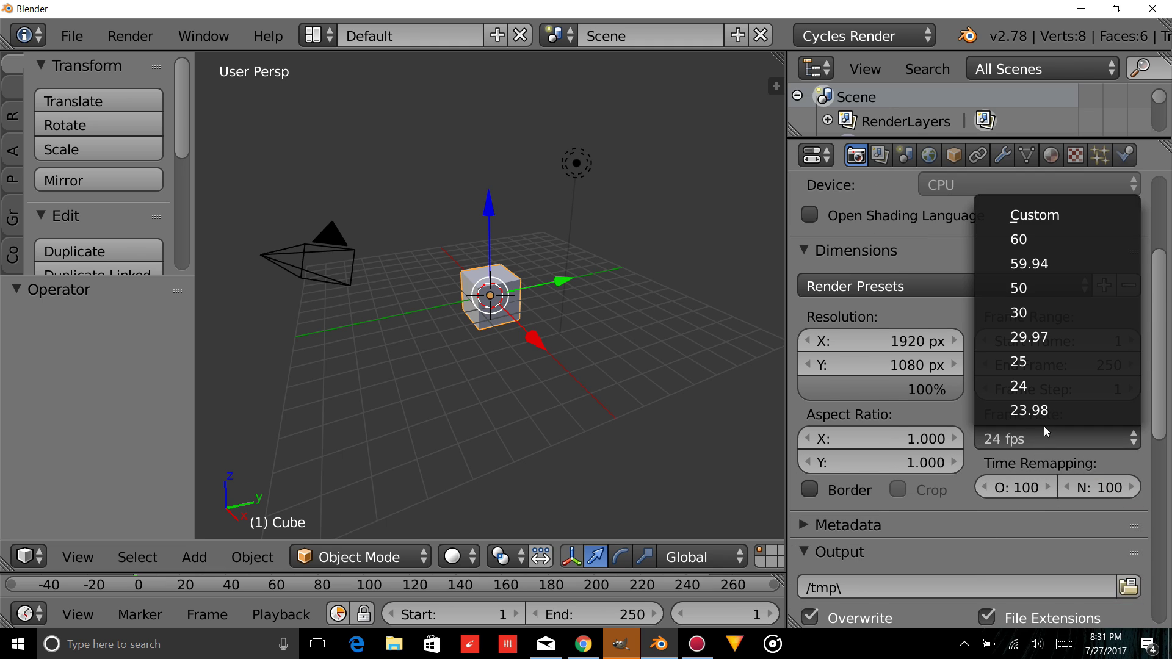
pyautogui.click(1051, 239)
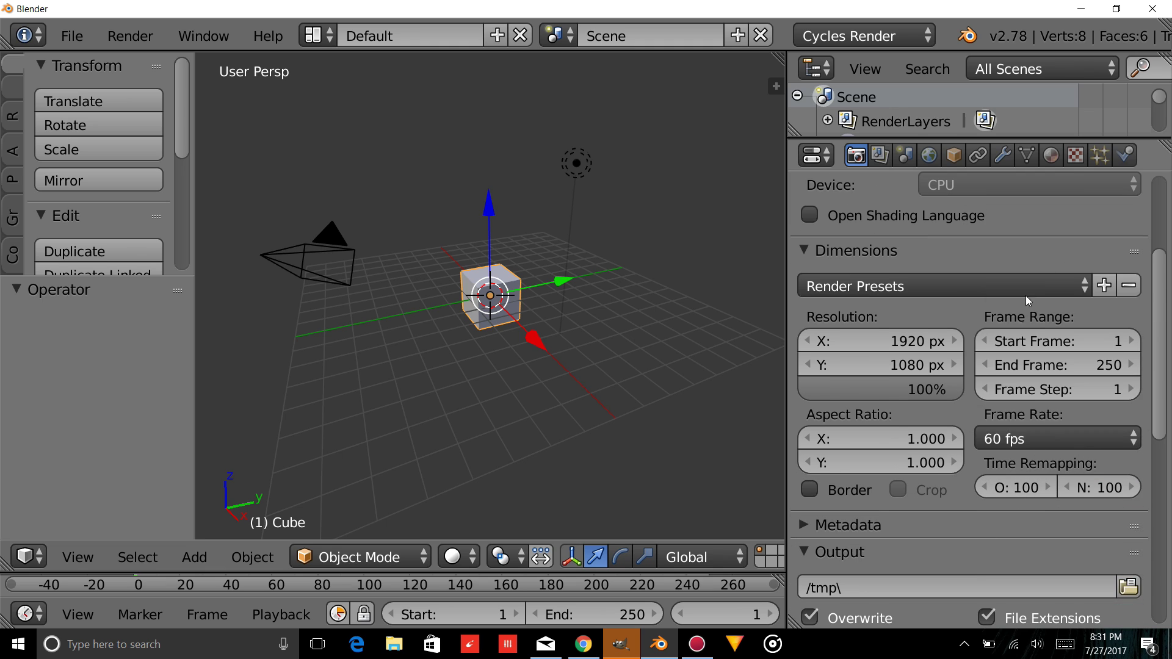
# Set the render output path to a file named Simple Animated Title in the user's Documents folder on drive C.
pyautogui.scroll(-3, 1030, 291)
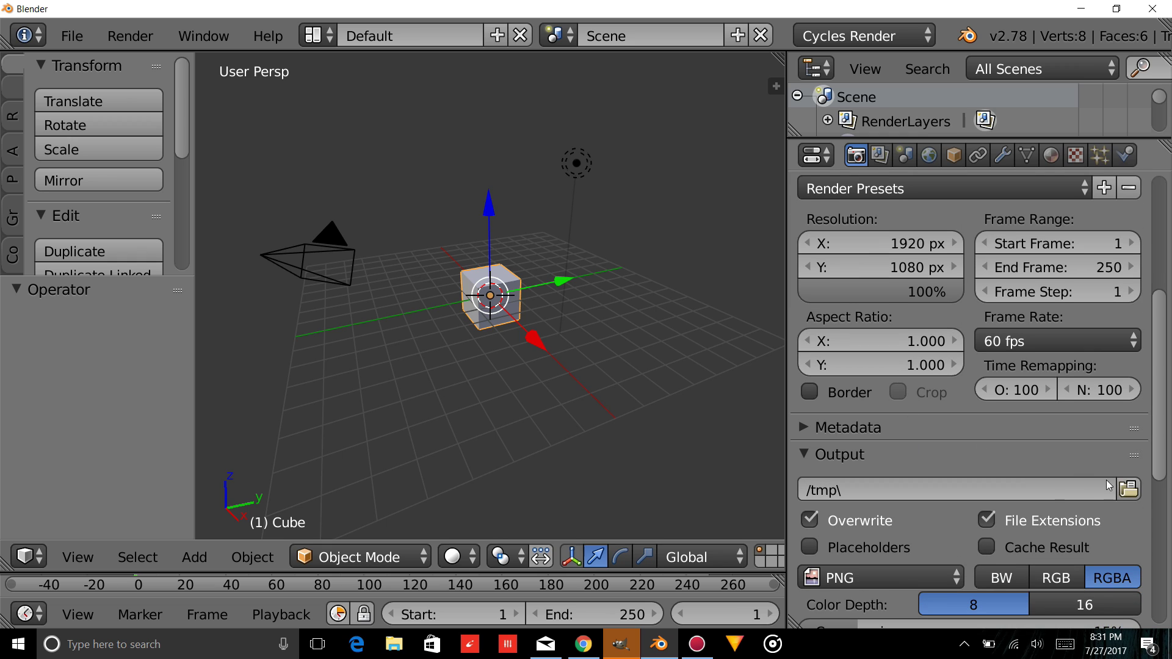
pyautogui.click(1128, 488)
pyautogui.click(427, 125)
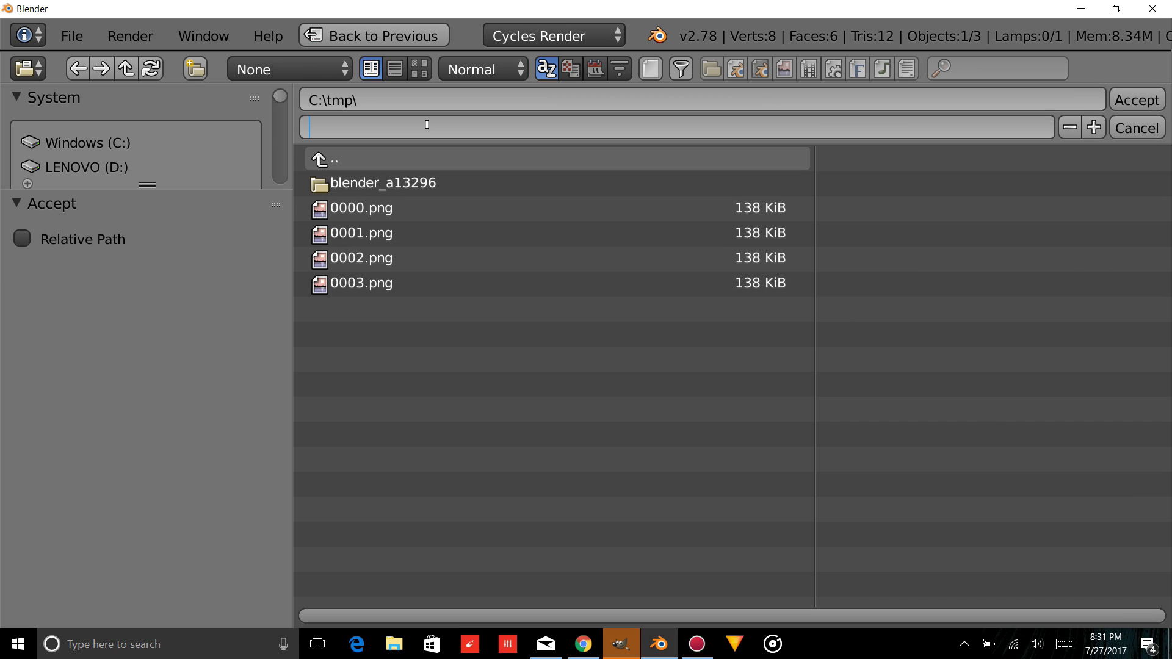
pyautogui.write('Simple Animated Title')
pyautogui.click(128, 146)
pyautogui.click(128, 145)
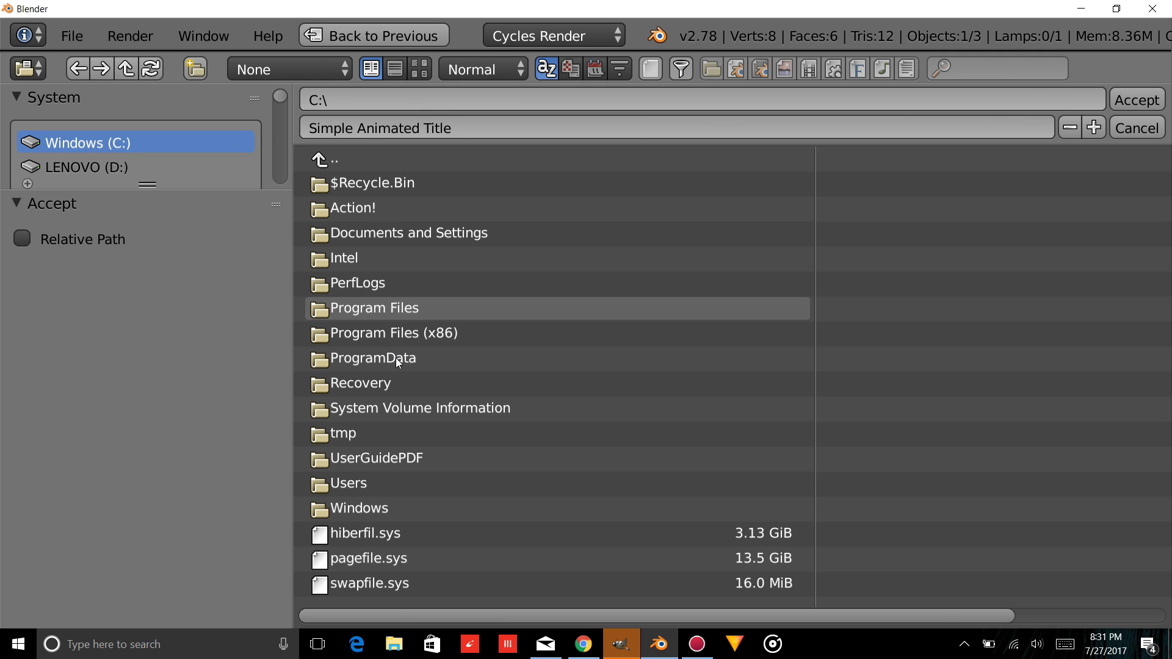
pyautogui.click(364, 481)
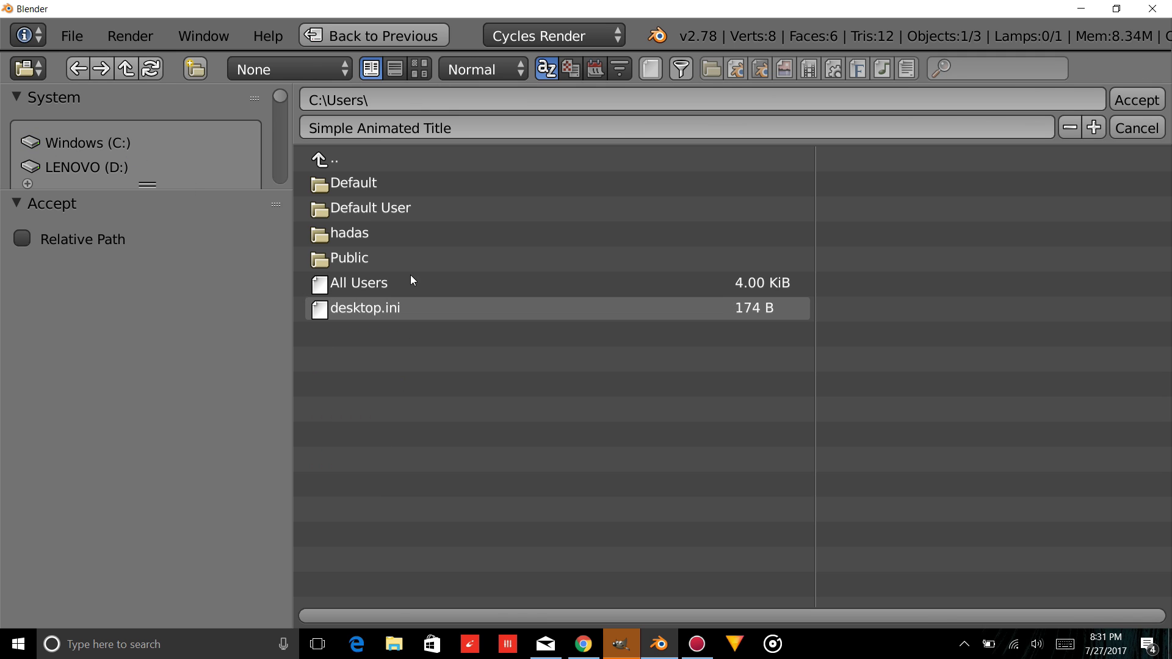
pyautogui.click(368, 235)
pyautogui.click(403, 305)
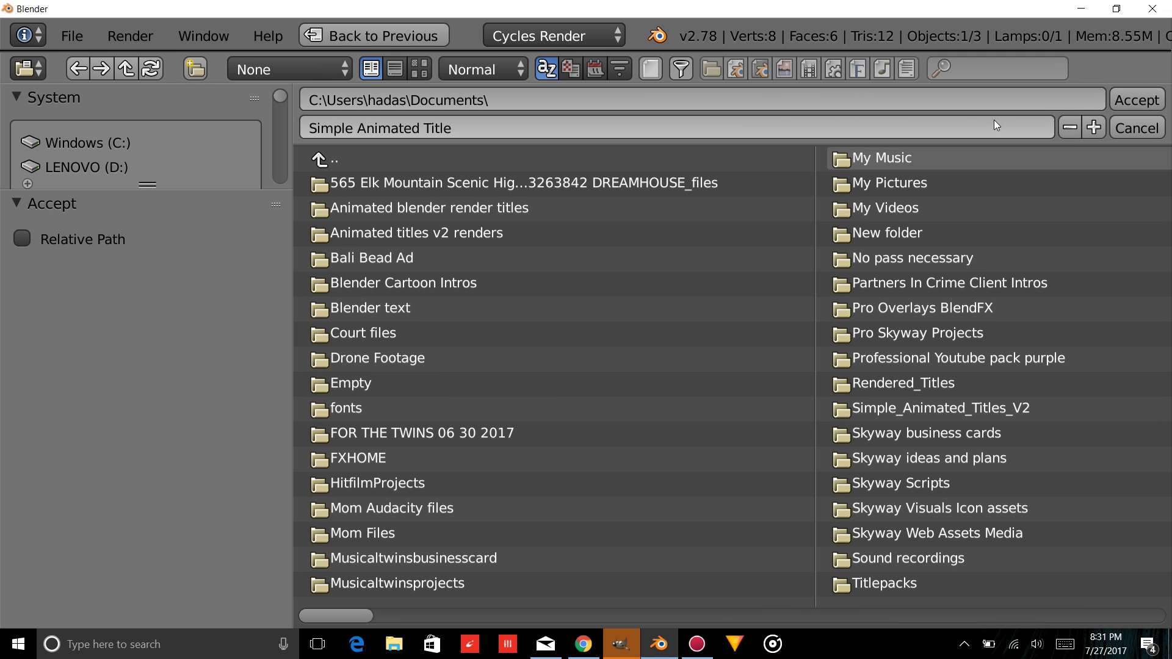
pyautogui.click(1129, 107)
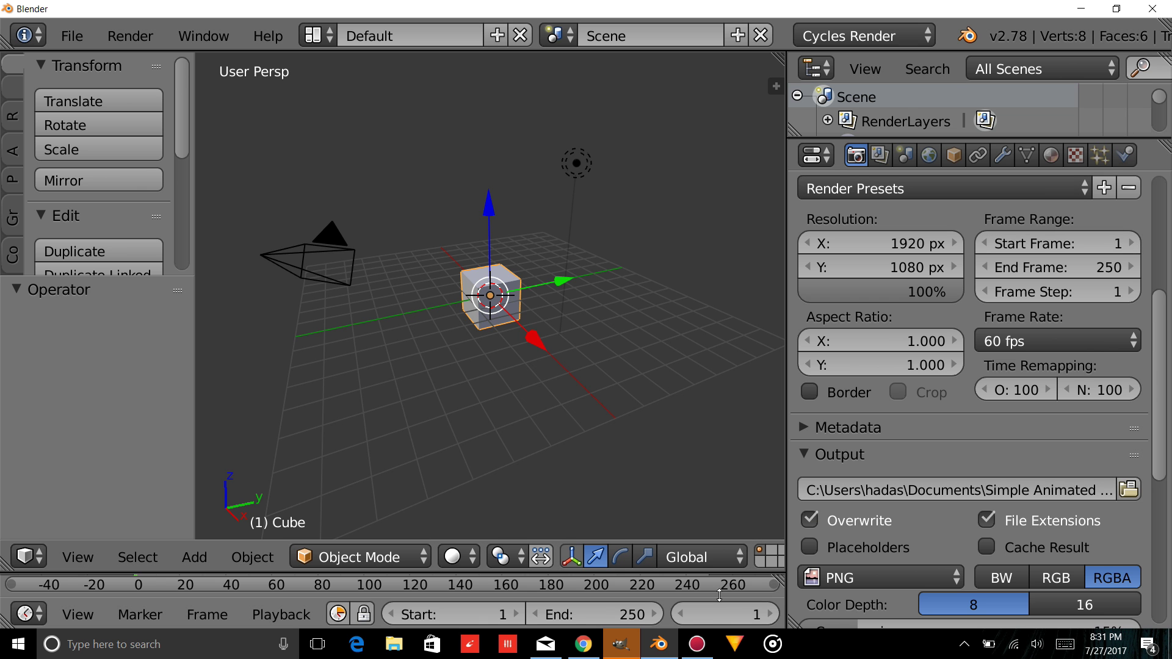
# Set the timeline's playback sync mode to AV-sync and enlarge the timeline area upward.
pyautogui.scroll(-5, 719, 611)
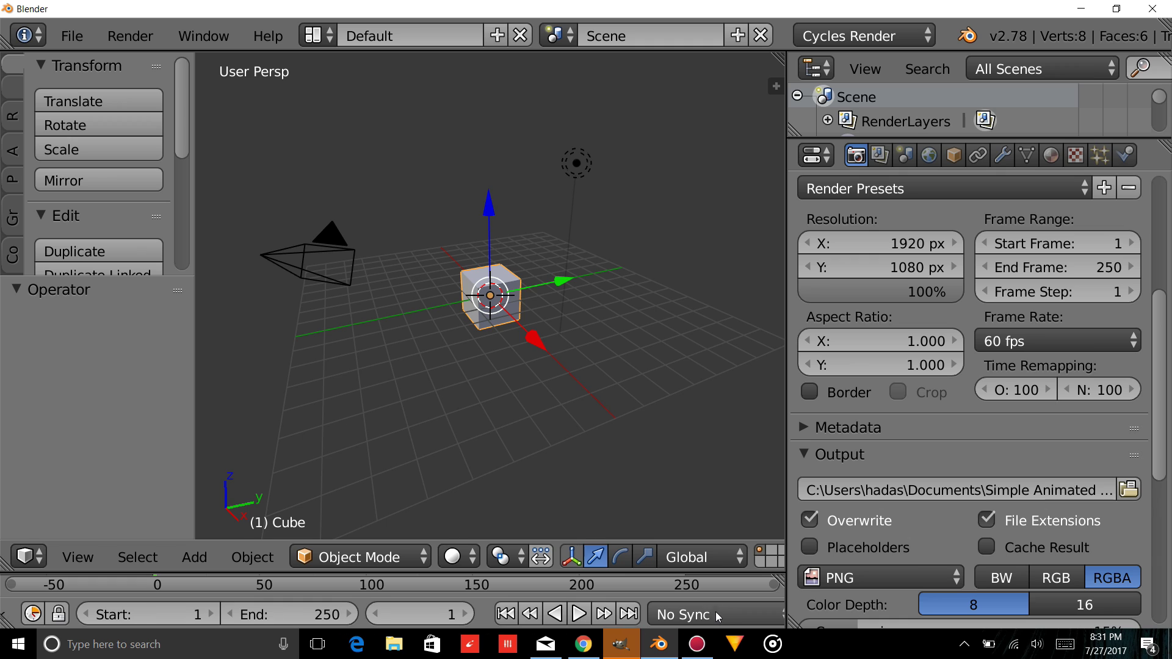
pyautogui.click(715, 615)
pyautogui.click(714, 531)
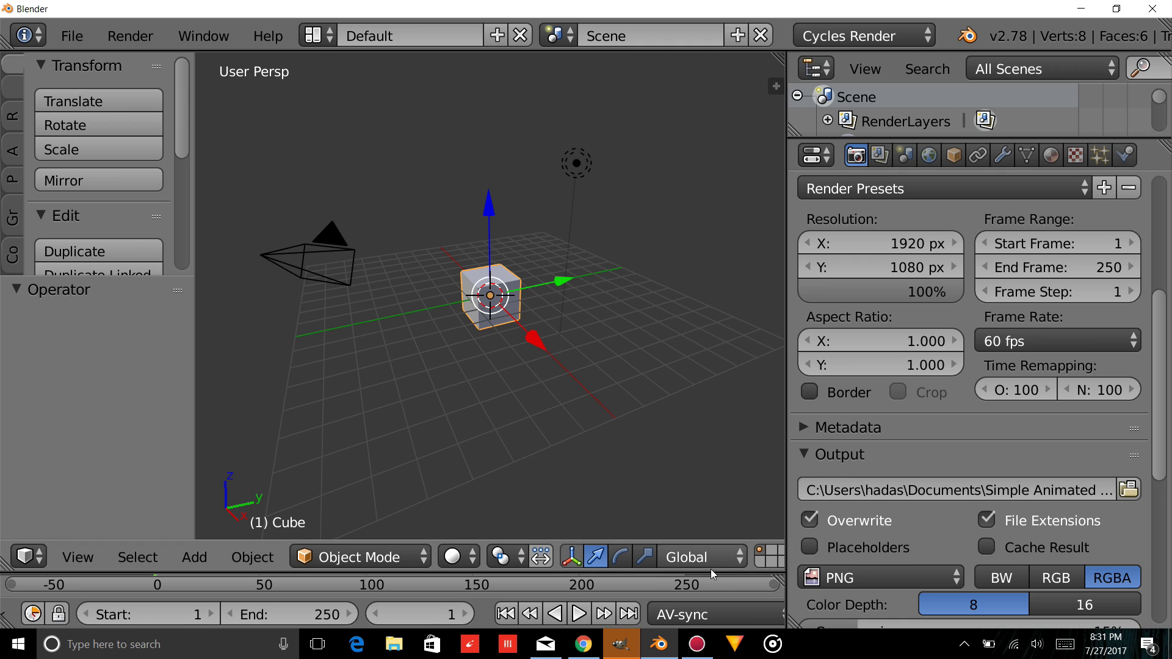
pyautogui.moveTo(711, 570); pyautogui.dragTo(711, 499)
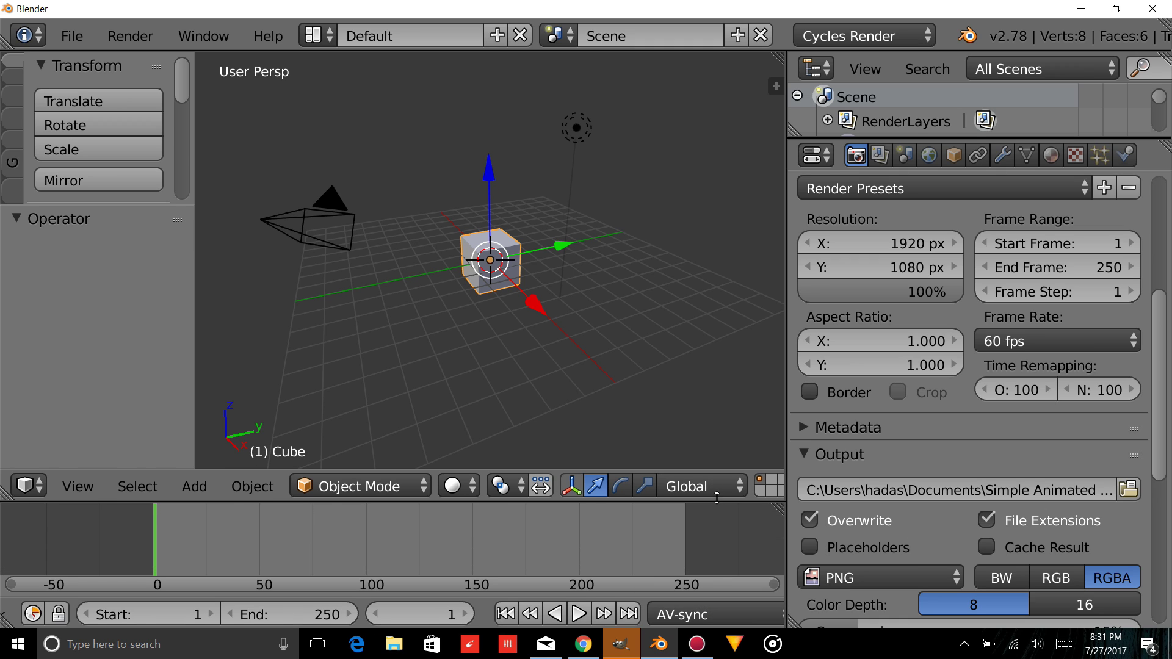
# Set the output format to Xvid, with both the encoding bitrate and the maximum rate at 70000.
pyautogui.click(871, 574)
pyautogui.click(869, 549)
pyautogui.scroll(-5, 876, 546)
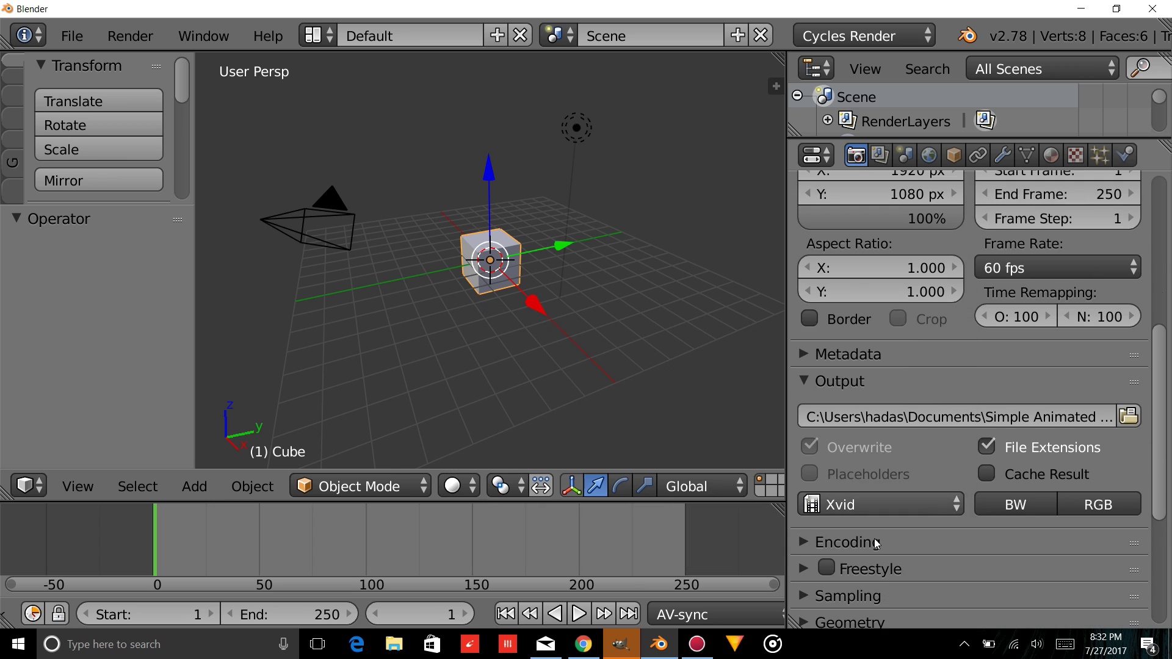
pyautogui.scroll(-1, 873, 537)
pyautogui.click(856, 477)
pyautogui.scroll(-3, 858, 479)
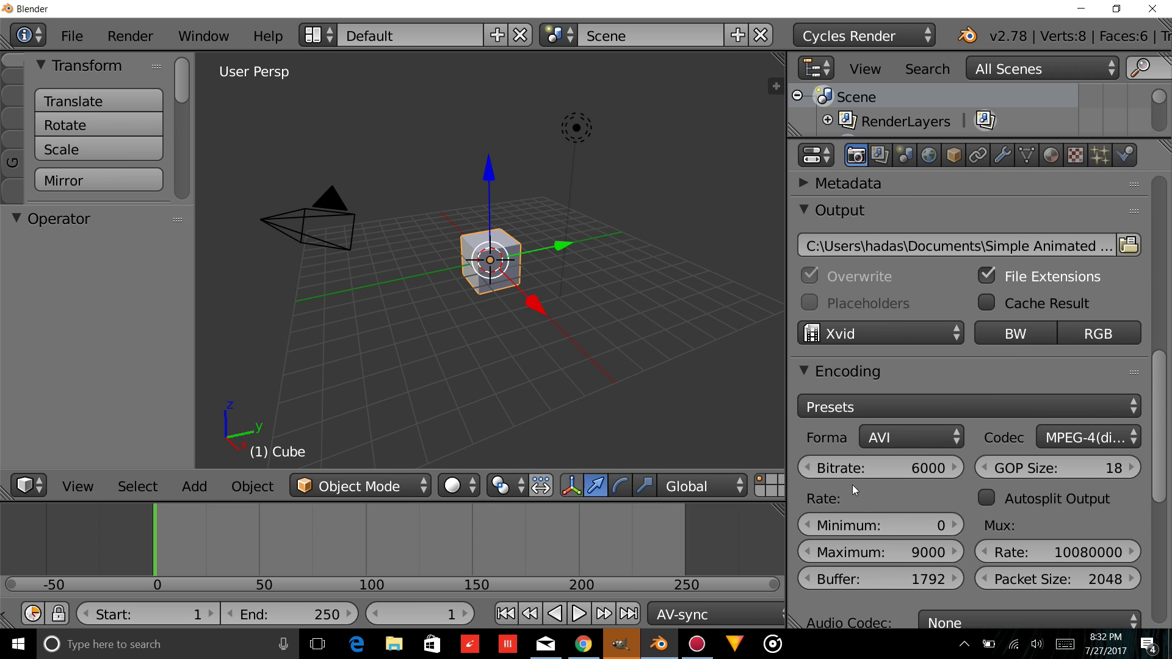
pyautogui.click(857, 468)
pyautogui.write('70000')
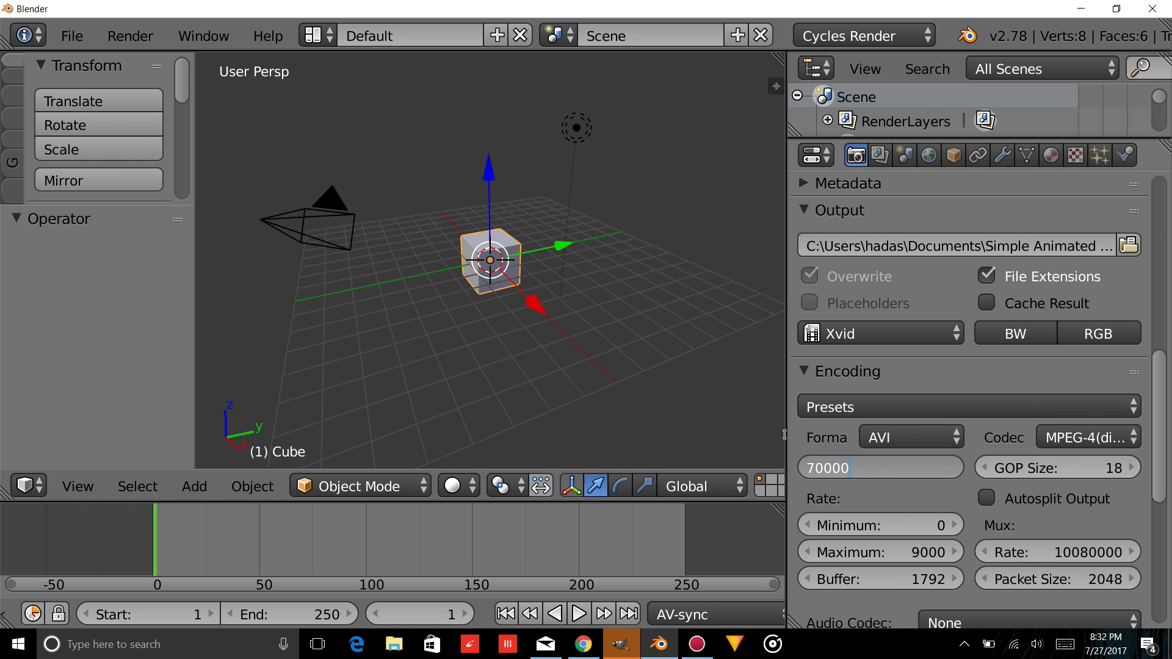
pyautogui.press('Return')
pyautogui.click(911, 549)
pyautogui.write('700')
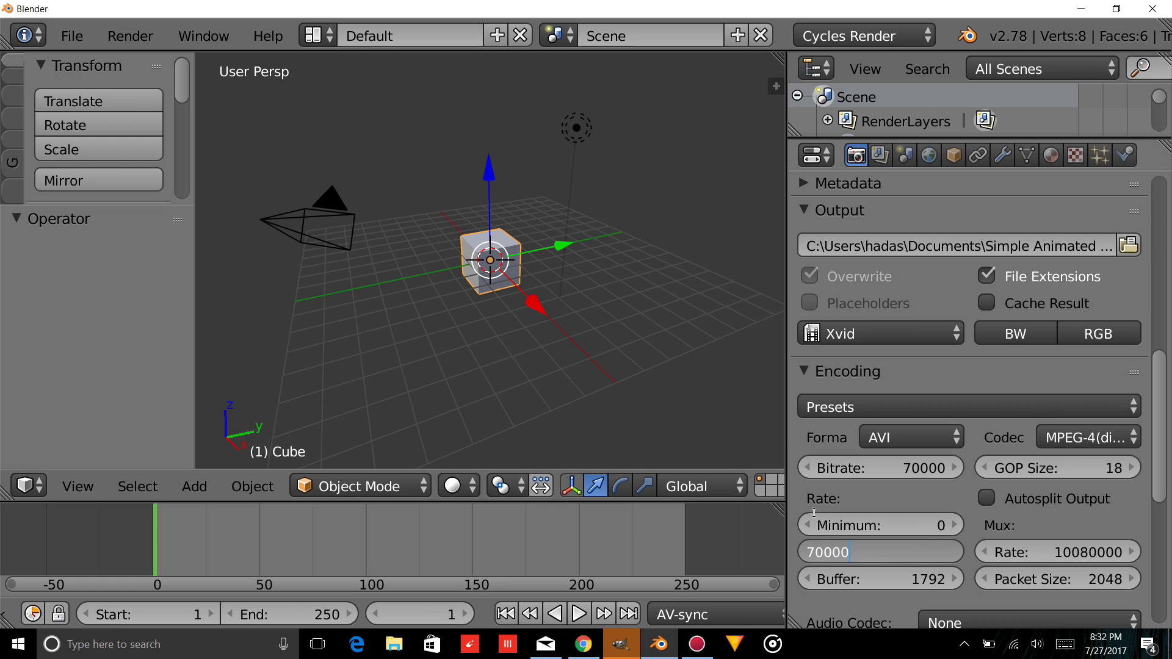
pyautogui.press('Return')
# Set the audio codec for the encoded video to MP3.
pyautogui.scroll(-10, 995, 449)
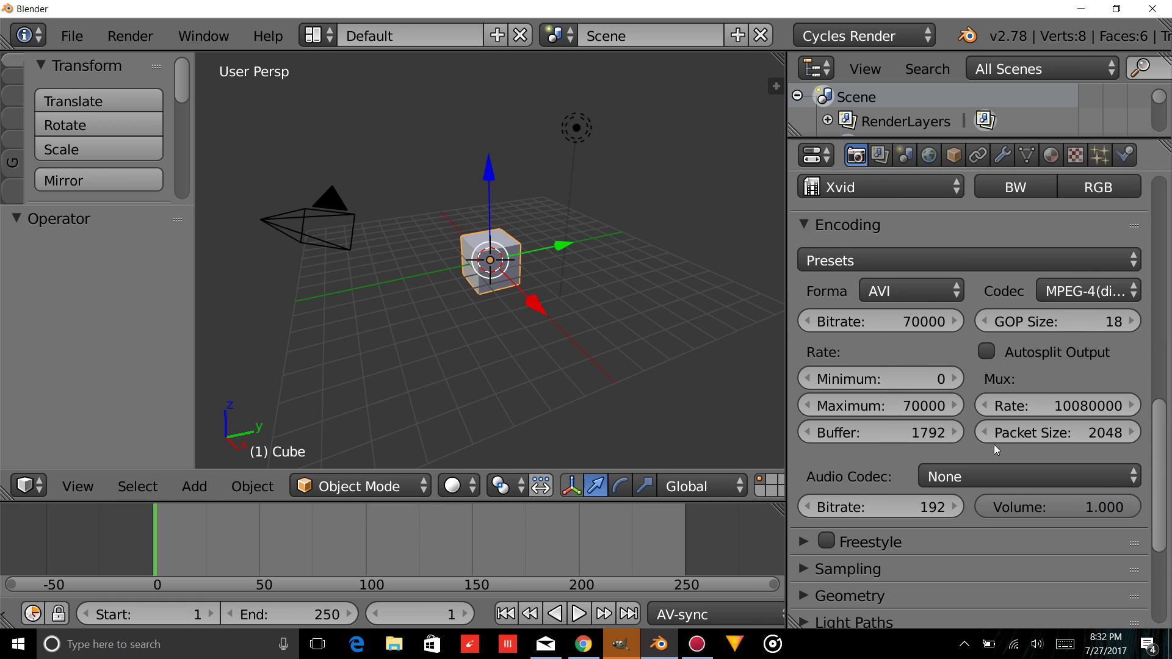
pyautogui.click(979, 359)
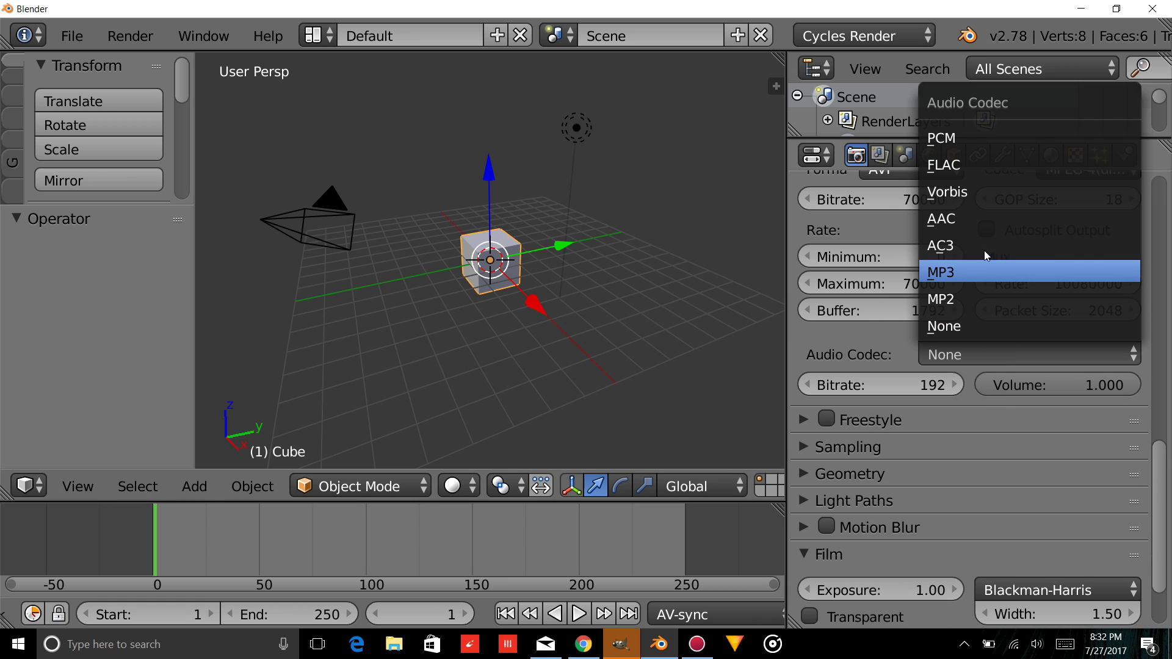
pyautogui.click(980, 278)
# Set the sampling to 35 render samples and 45 preview samples.
pyautogui.click(961, 446)
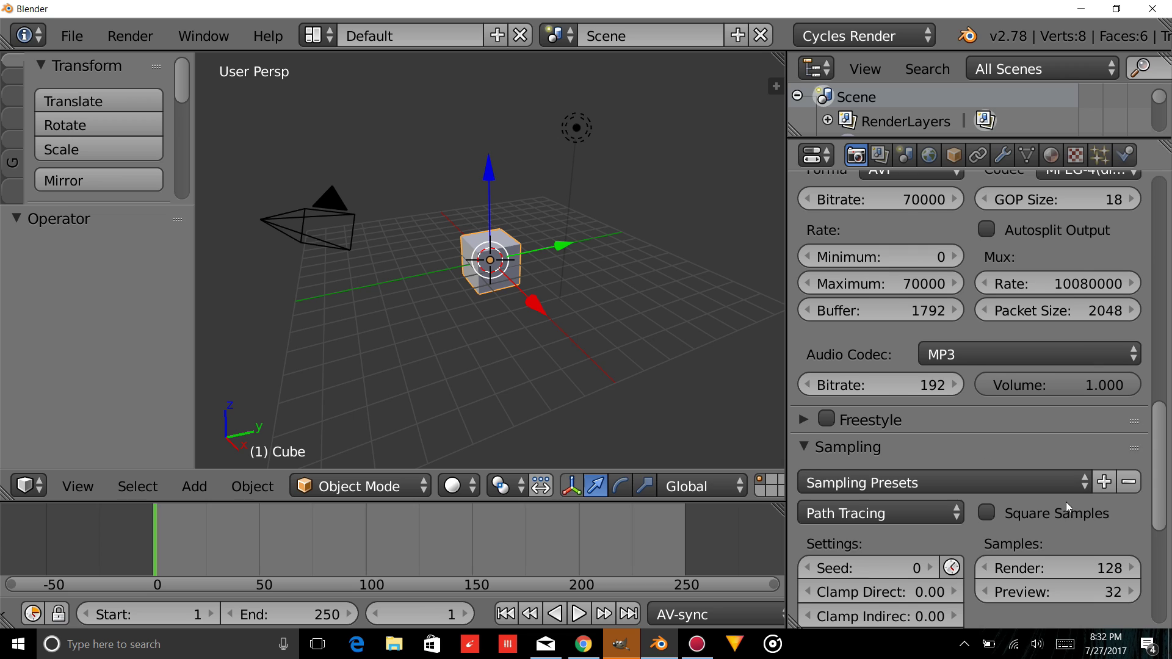
pyautogui.scroll(-2, 1065, 508)
pyautogui.click(1061, 518)
pyautogui.moveTo(1049, 516); pyautogui.dragTo(1025, 516)
pyautogui.click(1049, 516)
pyautogui.write('35')
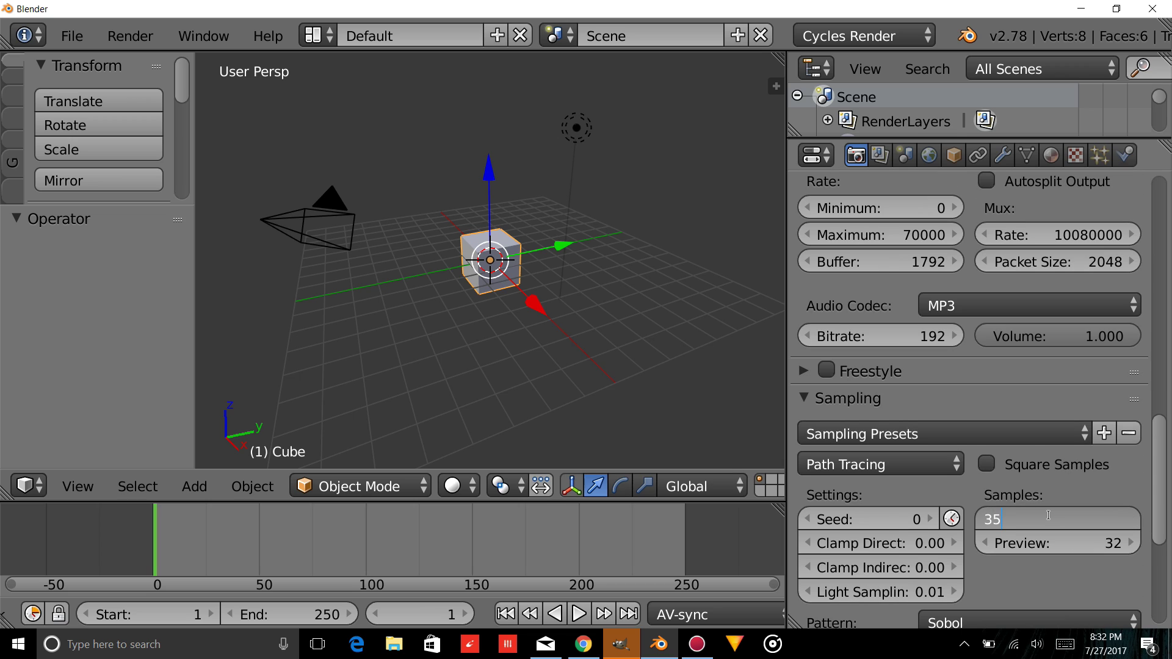
pyautogui.press('Return')
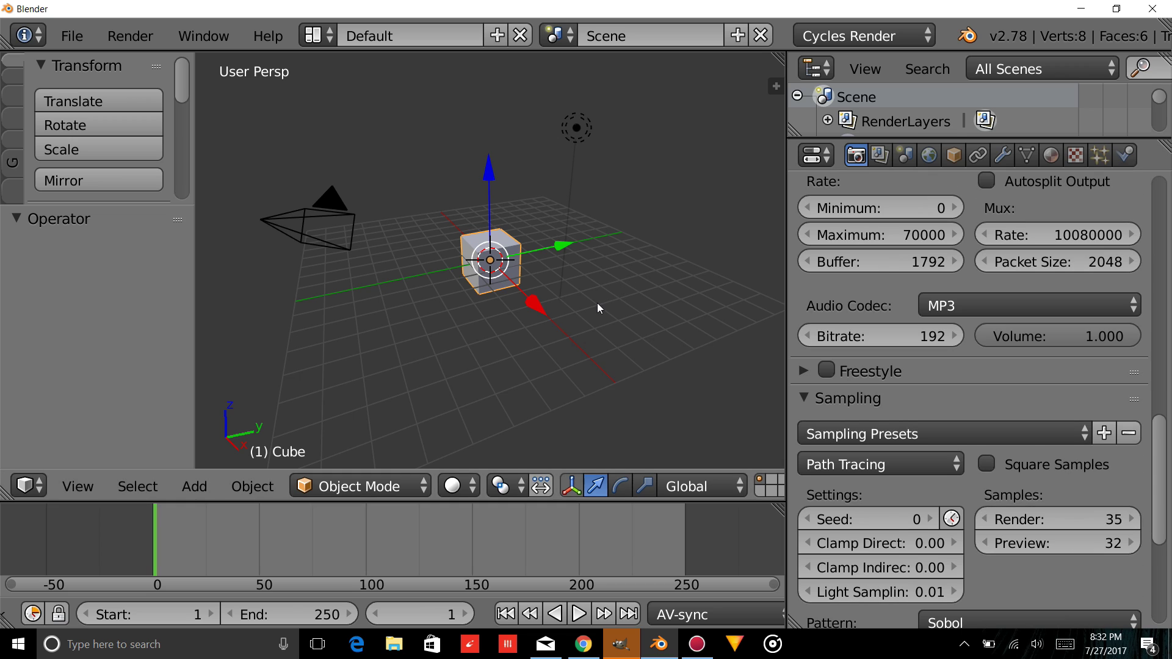
pyautogui.click(1020, 546)
pyautogui.write('45')
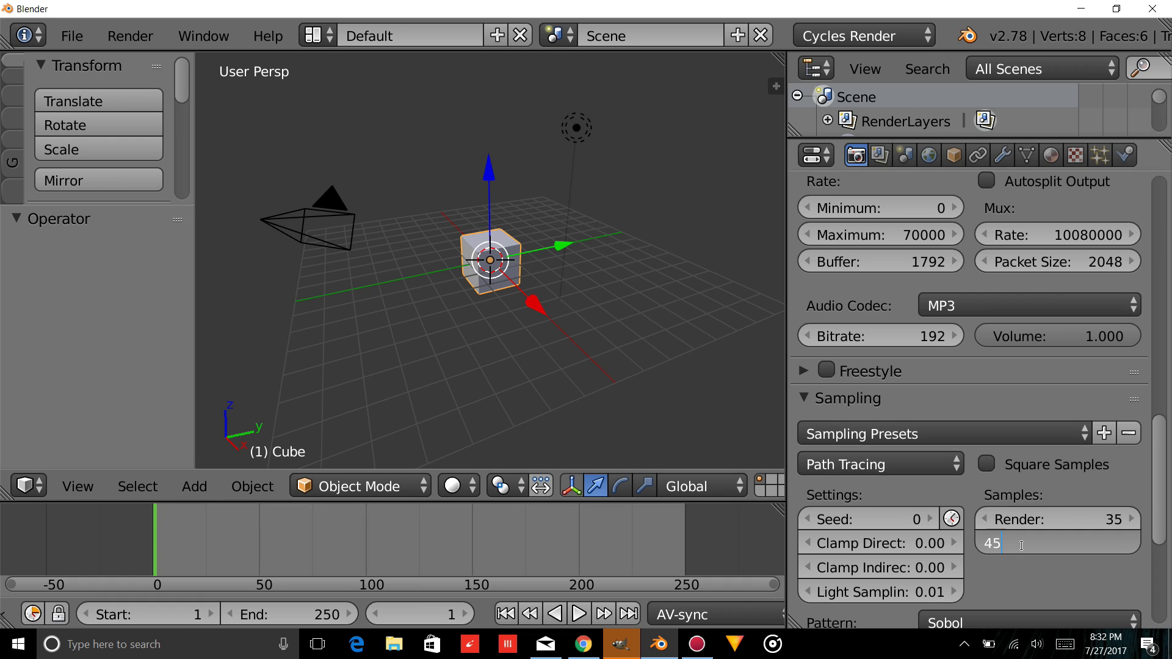
pyautogui.press('Return')
# Set the Clamp Indirect value in the sampling settings to 5.
pyautogui.click(864, 562)
pyautogui.write('5')
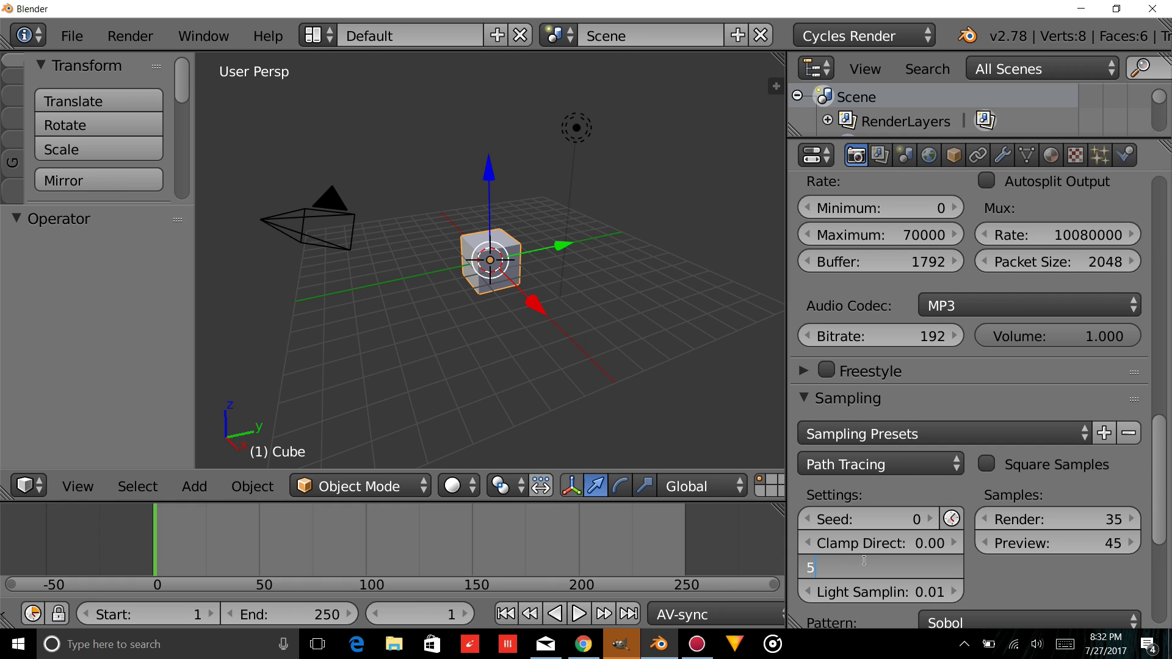
pyautogui.press('Return')
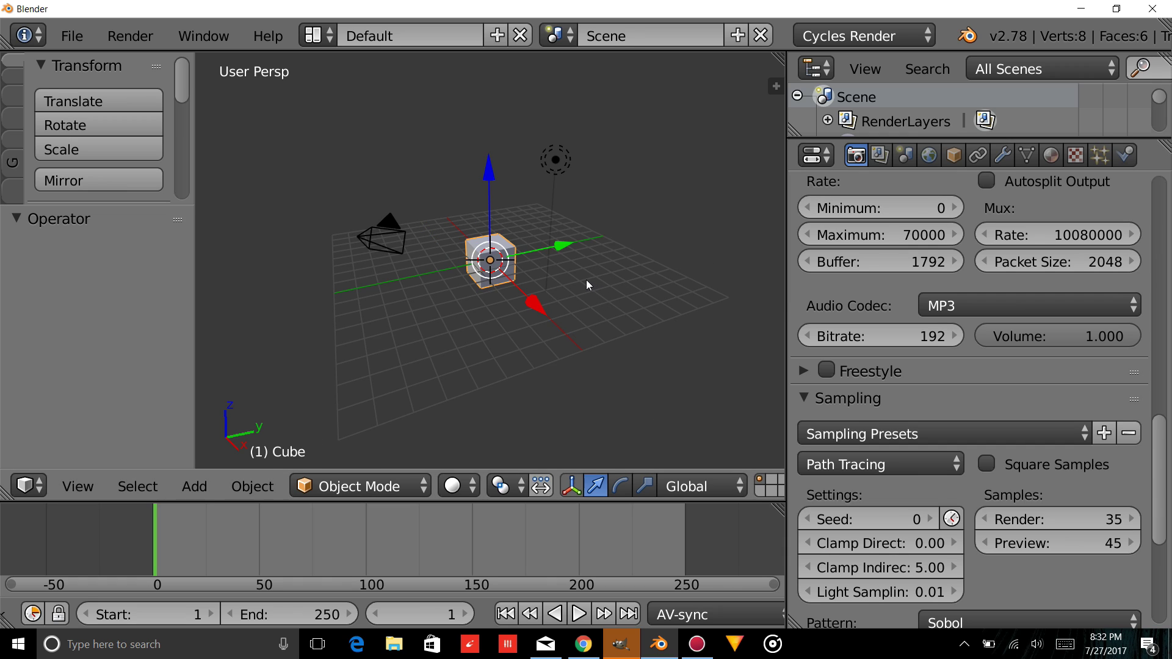
# Delete the default cube and align the camera to the front view.
pyautogui.press('x')
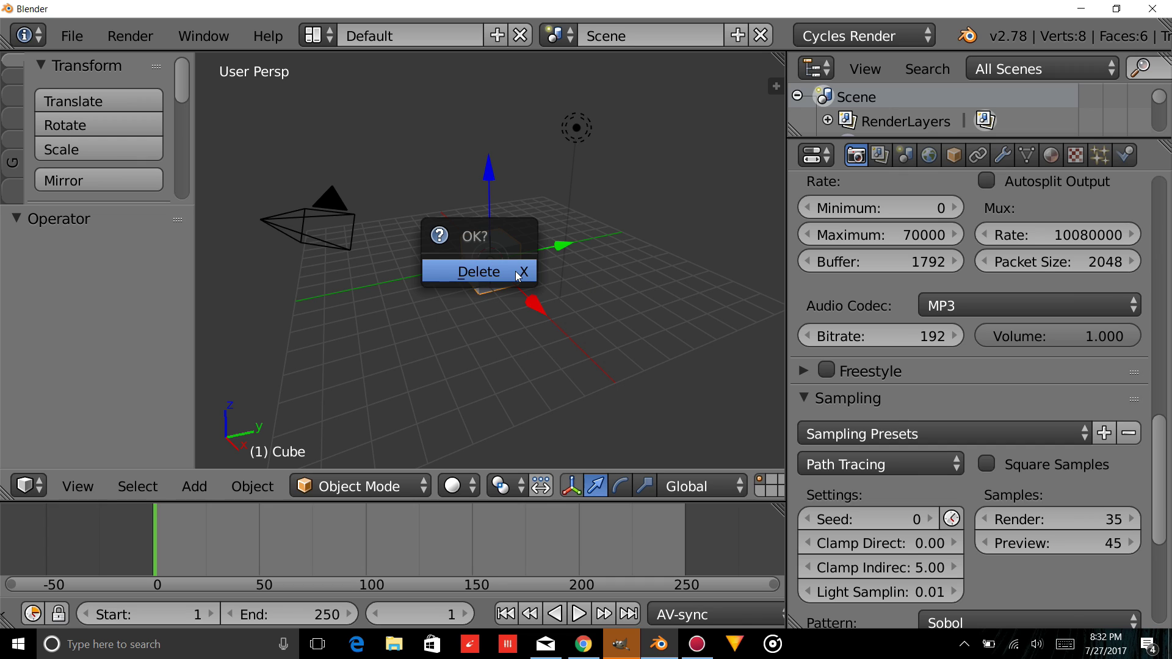
pyautogui.click(516, 277)
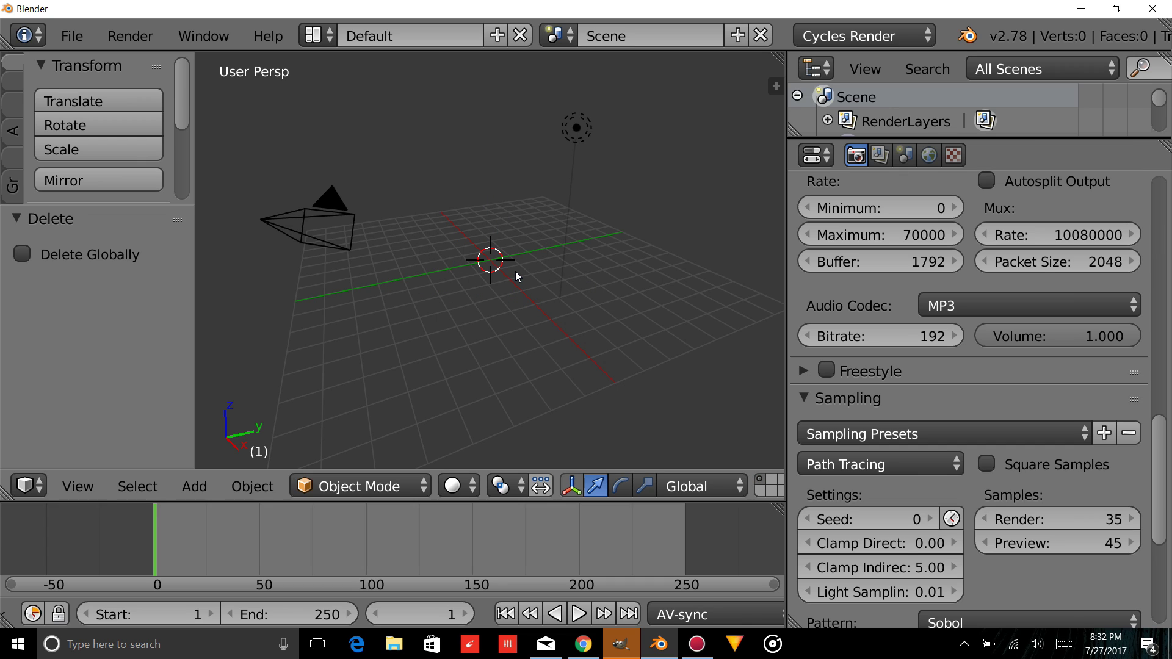
pyautogui.press('KP_1')
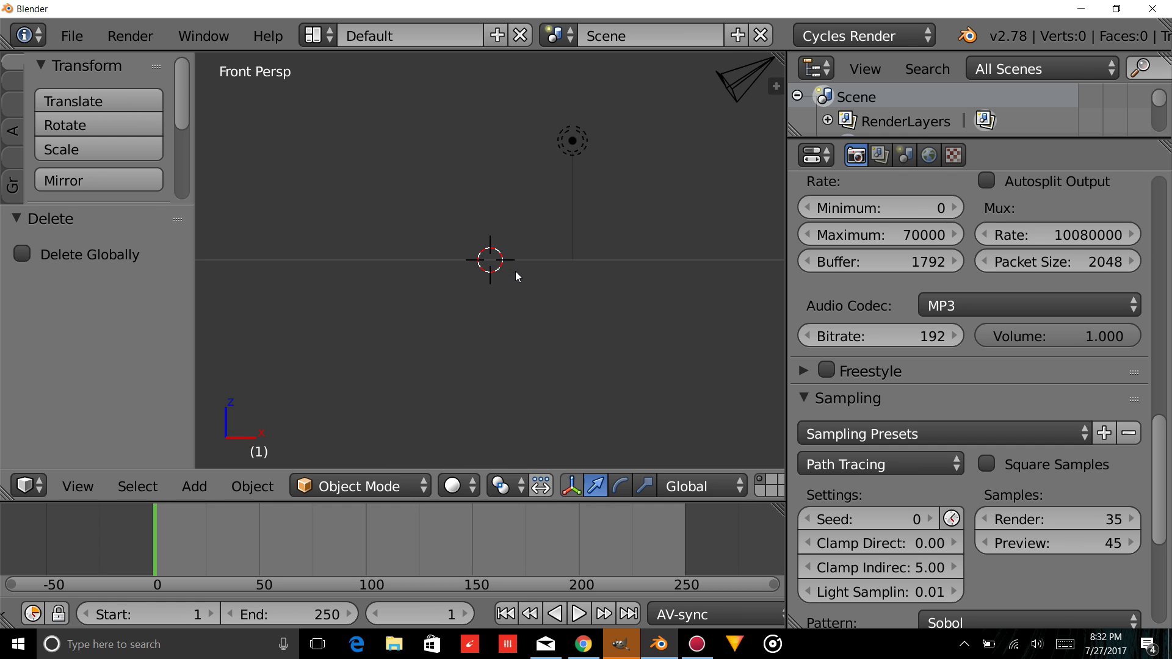
pyautogui.press('ctrl+alt+KP_0')
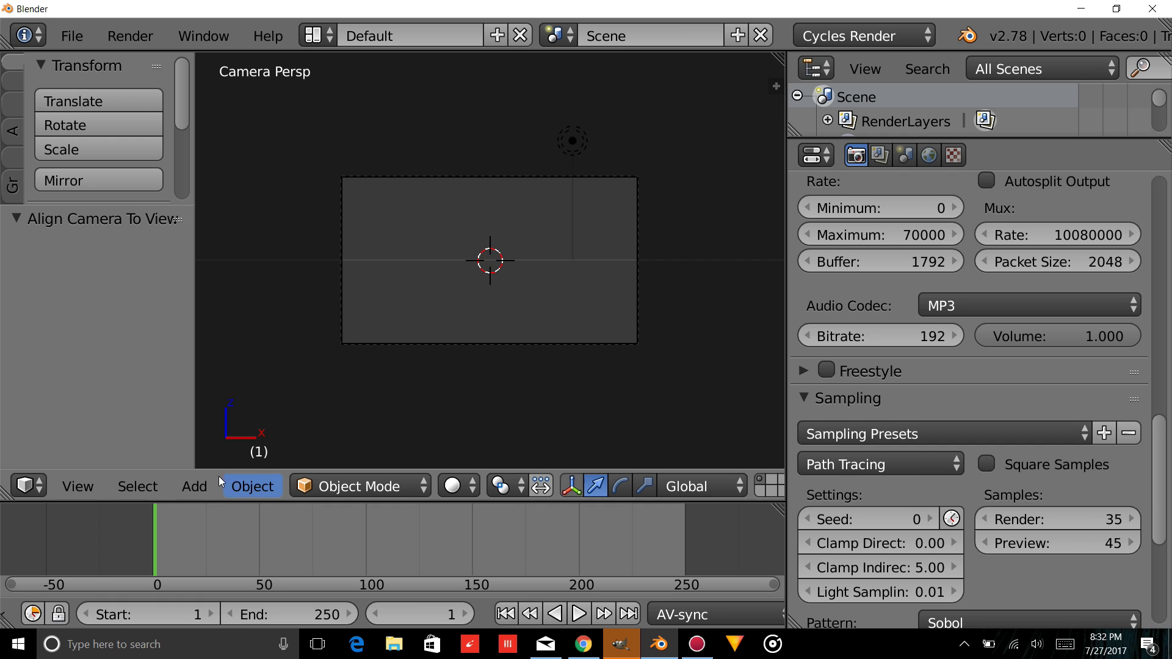
# Add a text object at the origin and rotate it 90° about the global X axis.
pyautogui.click(194, 485)
pyautogui.click(260, 360)
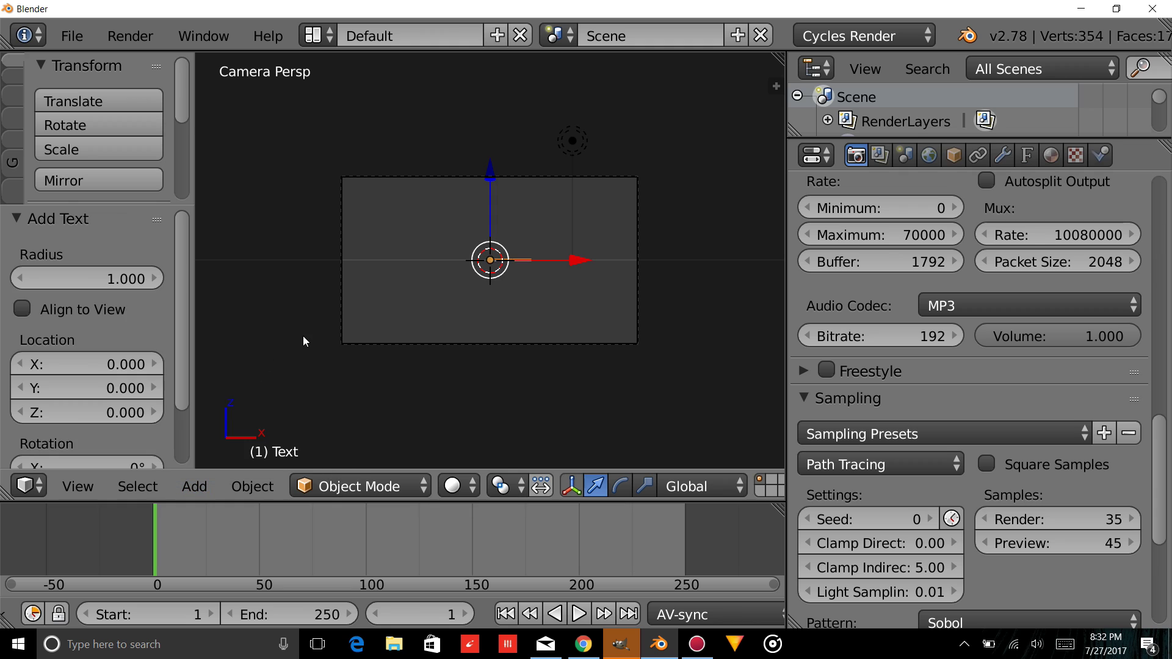
pyautogui.write('rx90')
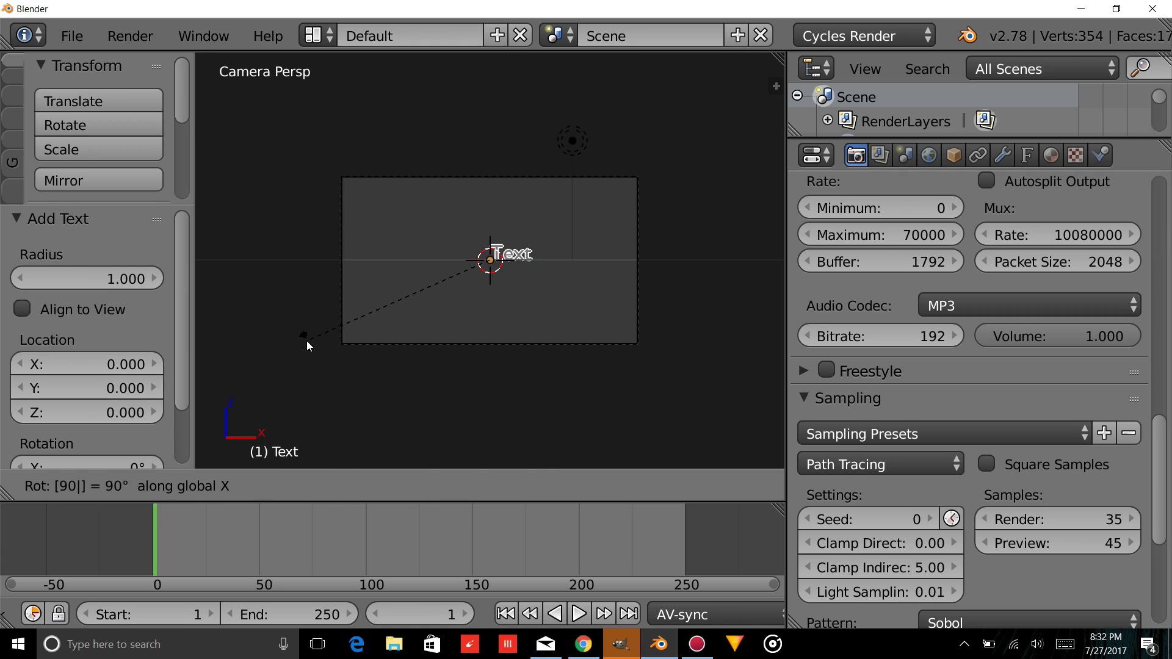
pyautogui.press('Return')
# Replace the text object's default content with "SIMPLE".
pyautogui.press('Tab')
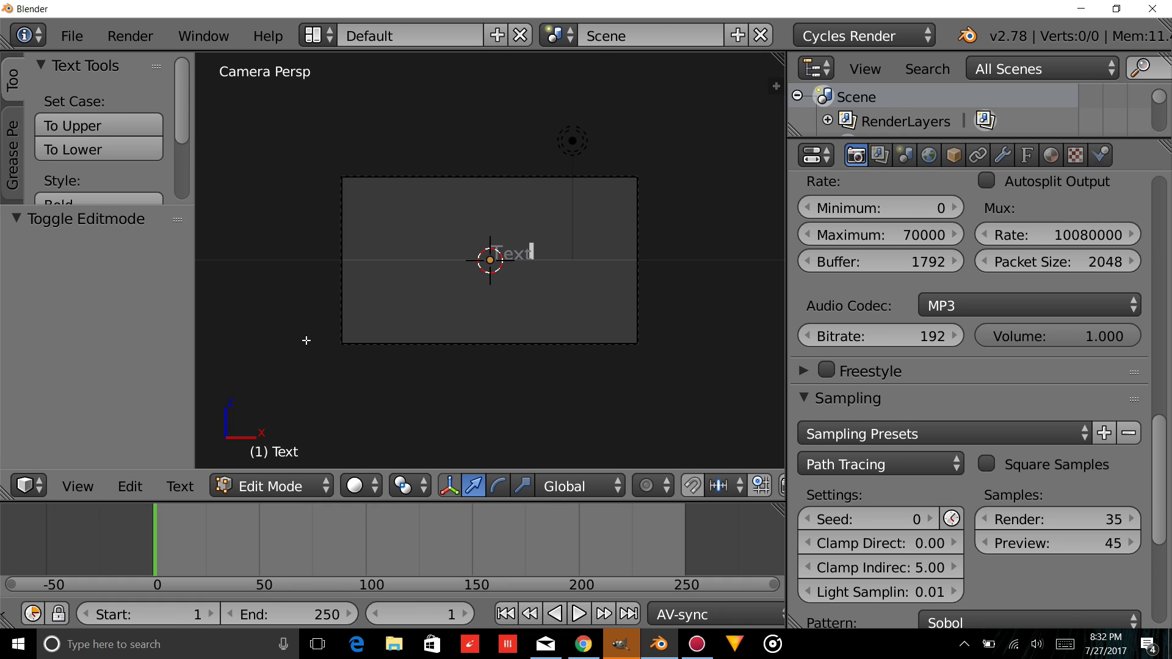
pyautogui.press('BackSpace')
pyautogui.press('BackSpace')
pyautogui.press('BackSpace')
pyautogui.press('BackSpace')
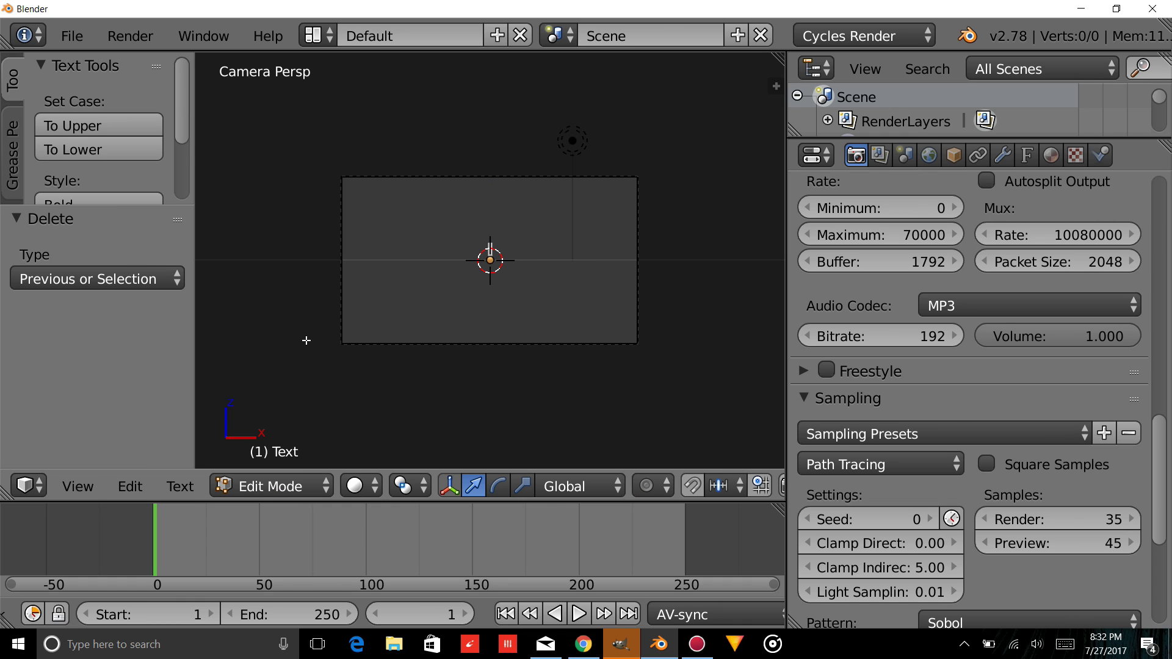
pyautogui.write('SIMPLE')
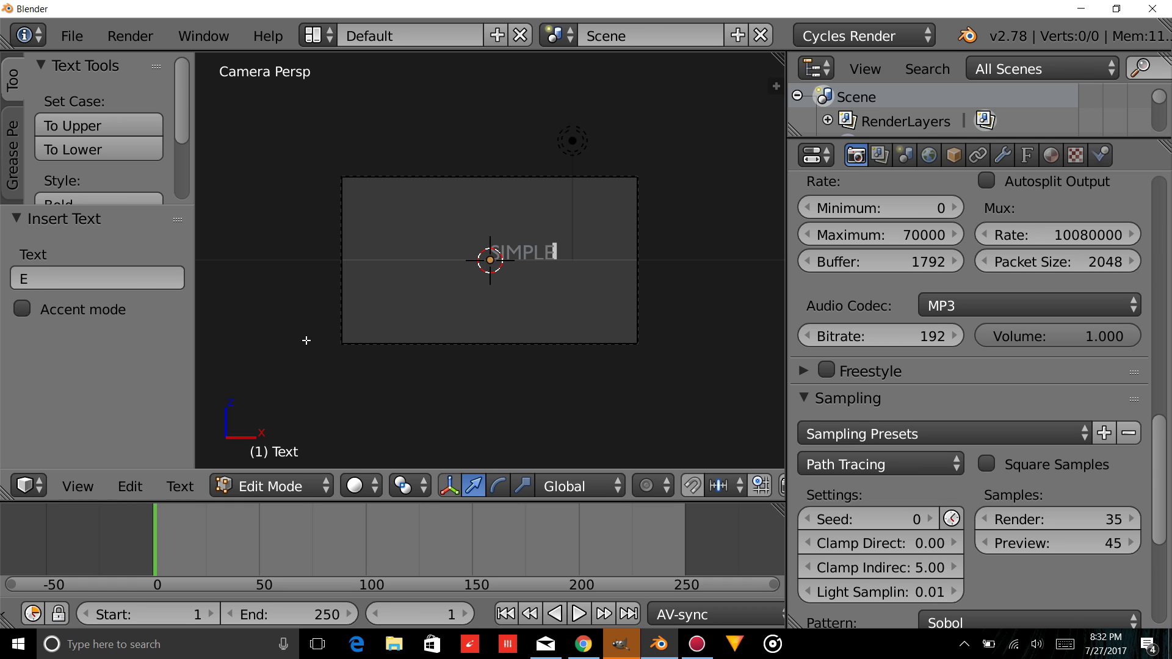
pyautogui.press('Tab')
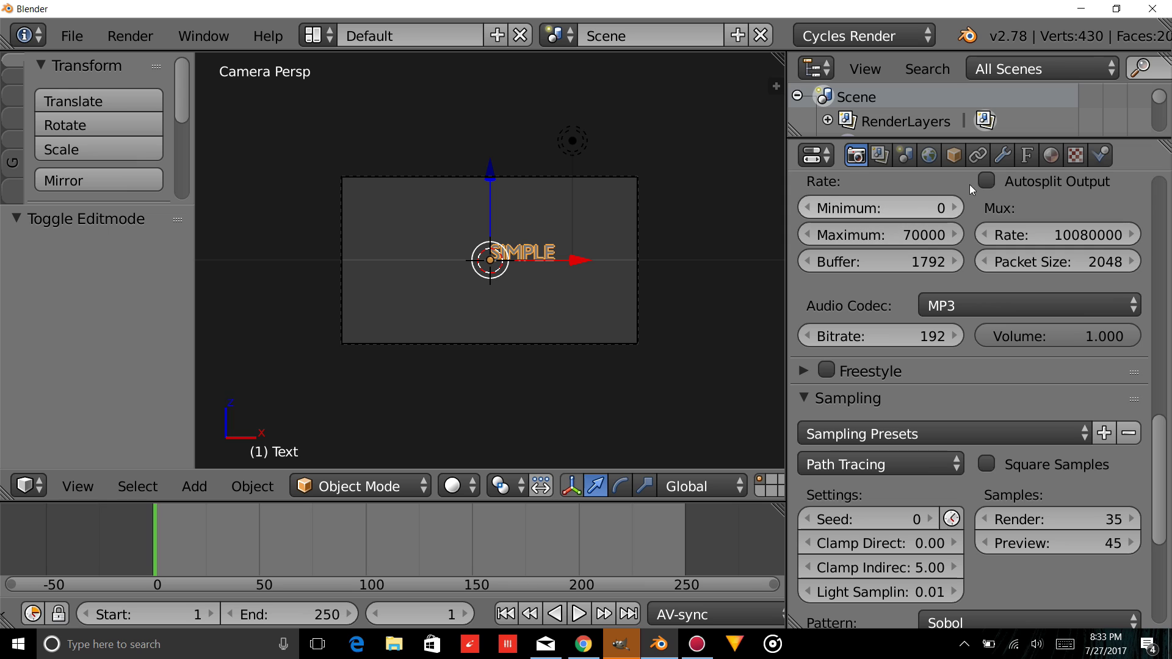
# Set the horizontal paragraph alignment of the SIMPLE text to Center.
pyautogui.click(1026, 155)
pyautogui.scroll(-15, 1034, 204)
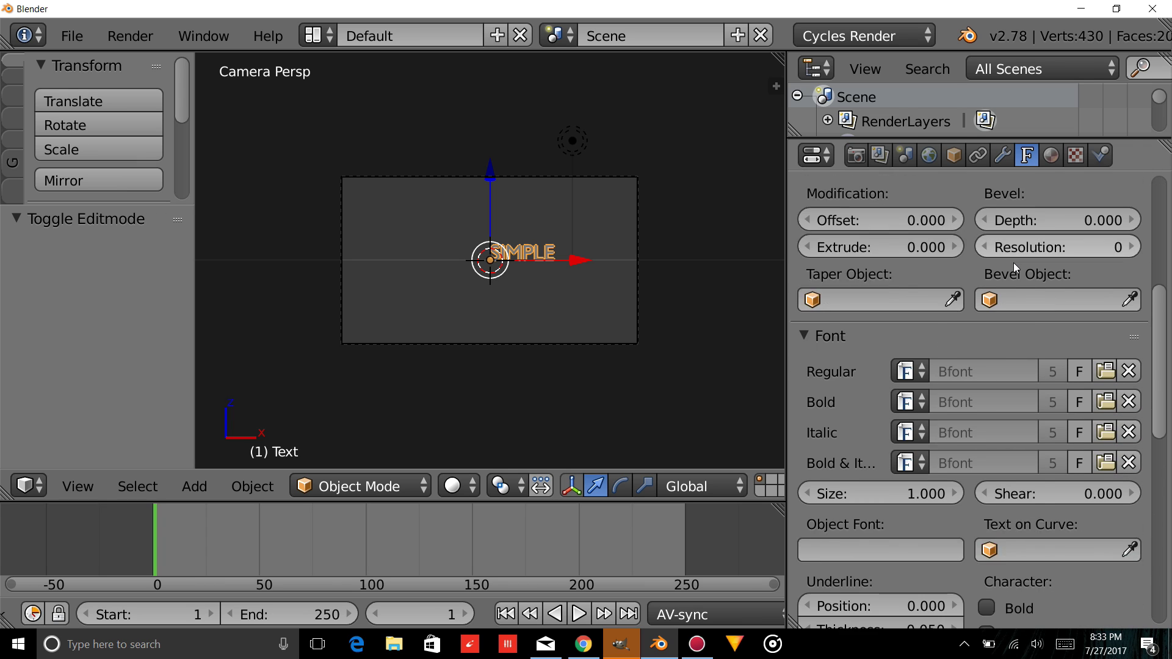
pyautogui.scroll(-2, 1027, 358)
pyautogui.click(902, 381)
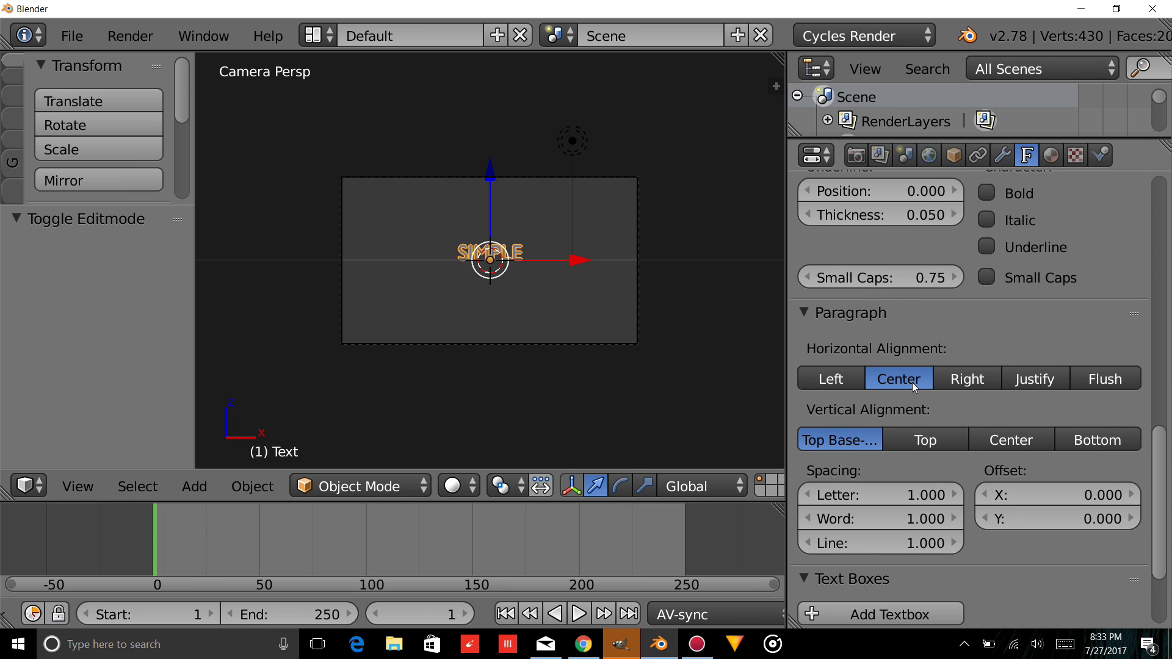
pyautogui.scroll(-2, 903, 395)
pyautogui.scroll(-3, 902, 395)
# Load Hind-Regular.ttf from the Documents folder Blender text\Professional Typeface Fonts as the text's regular font, sorting the folder list by date.
pyautogui.scroll(10, 1010, 231)
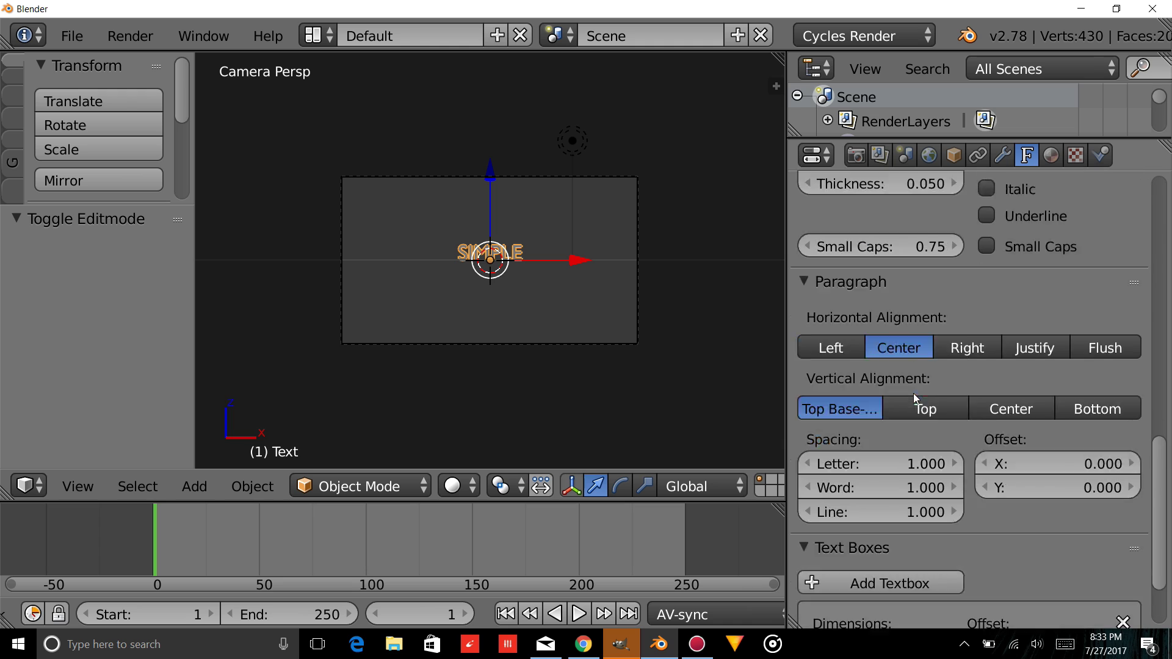
pyautogui.scroll(5, 1010, 231)
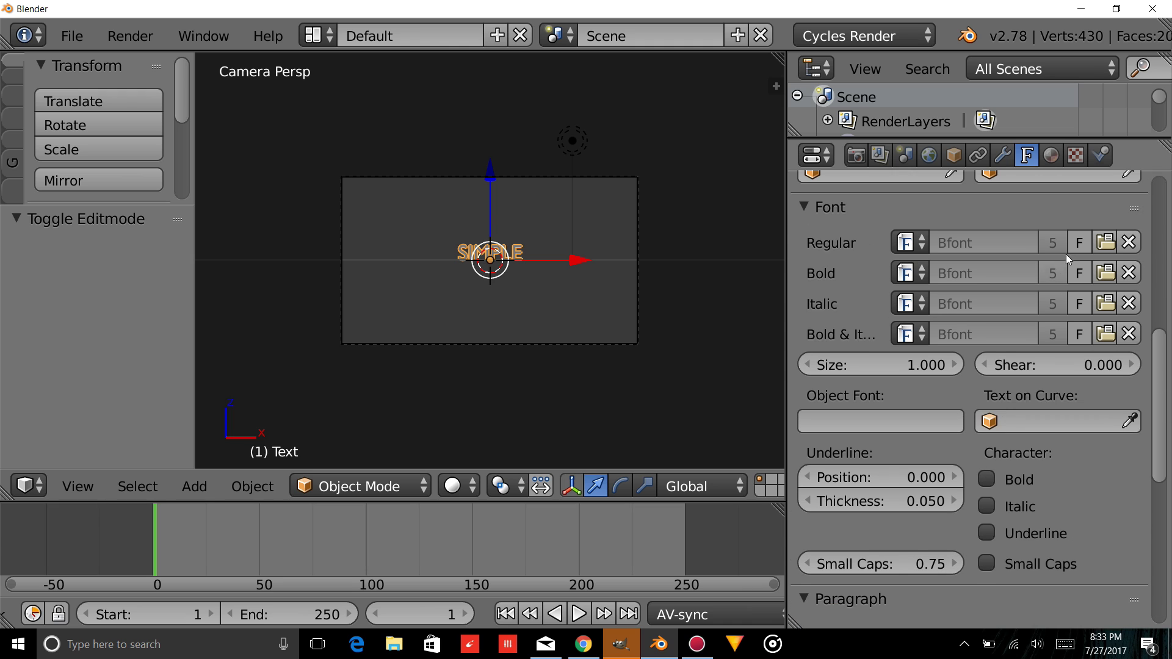
pyautogui.click(1105, 239)
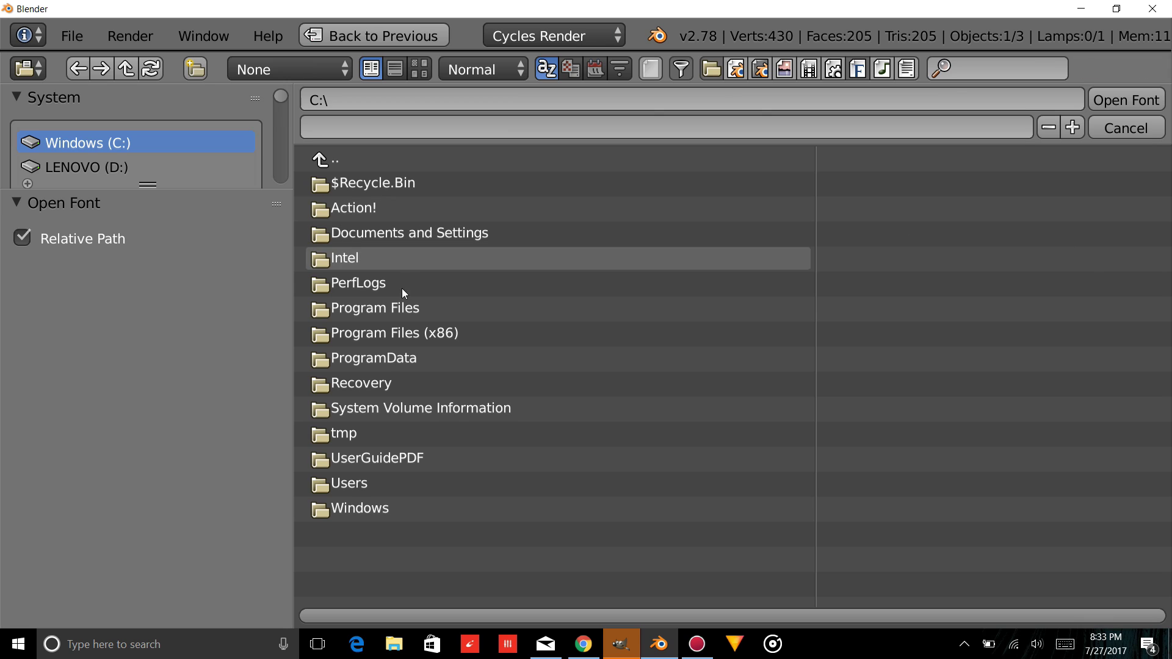
pyautogui.click(370, 481)
pyautogui.click(389, 234)
pyautogui.click(408, 306)
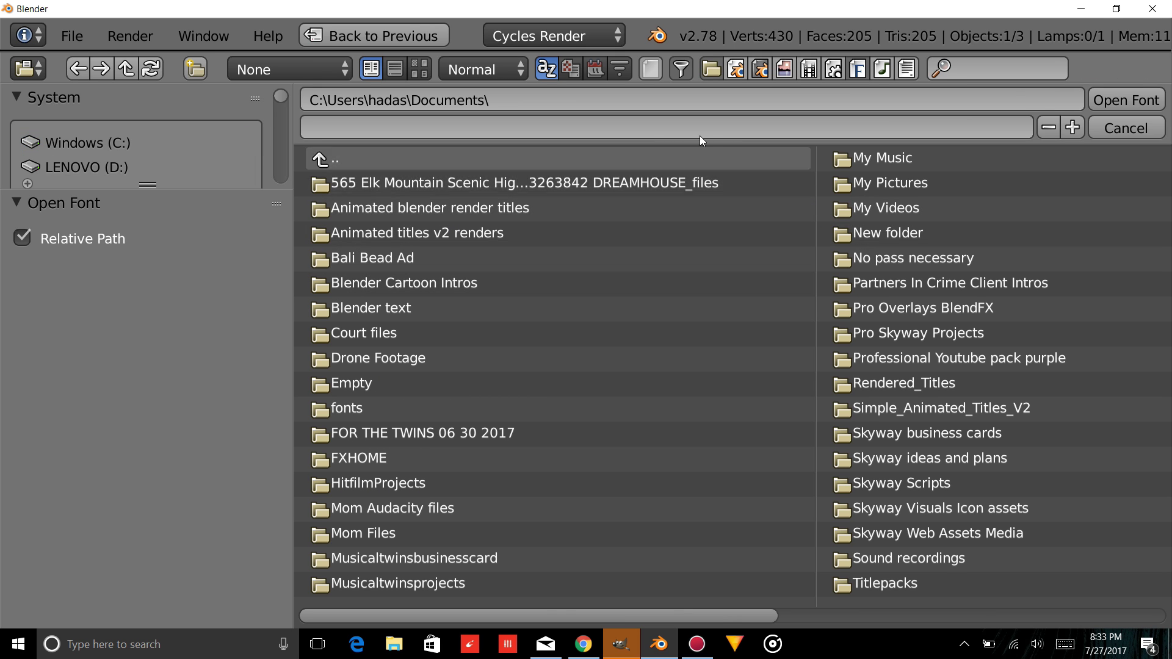
pyautogui.click(594, 69)
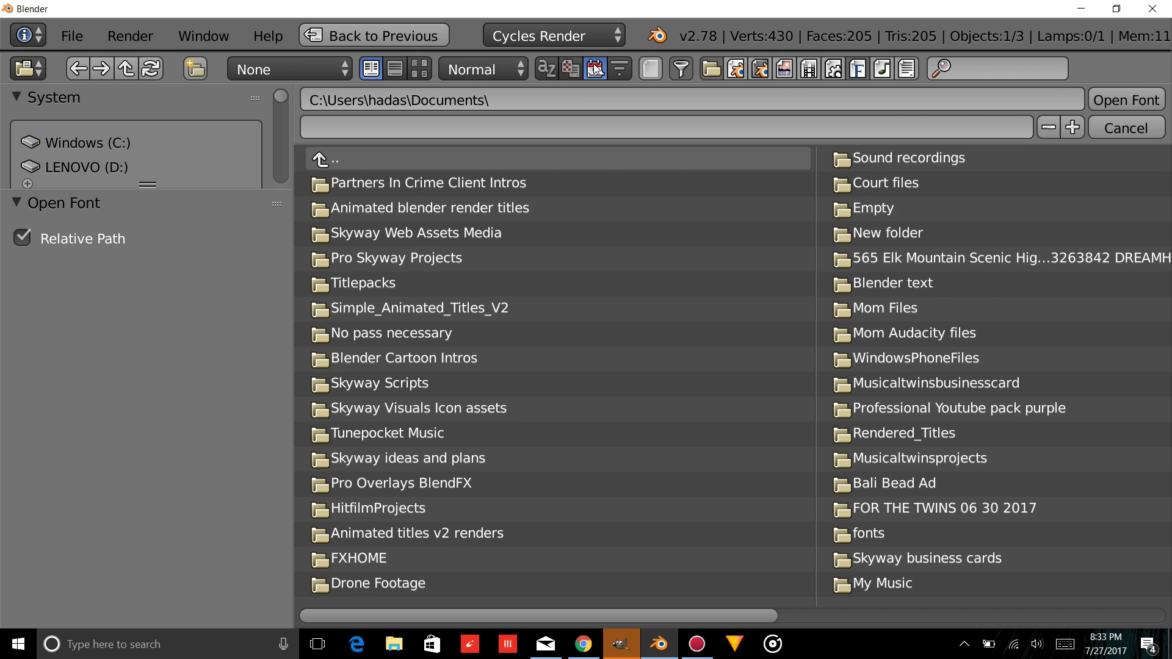
pyautogui.click(900, 284)
pyautogui.click(496, 185)
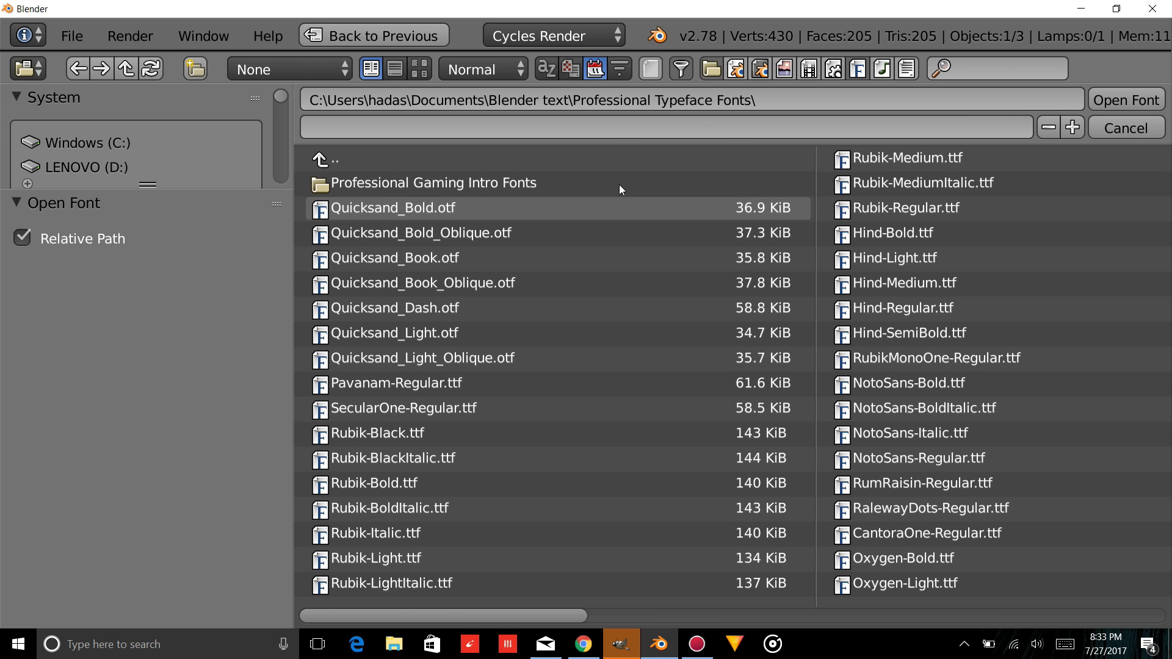
pyautogui.click(911, 313)
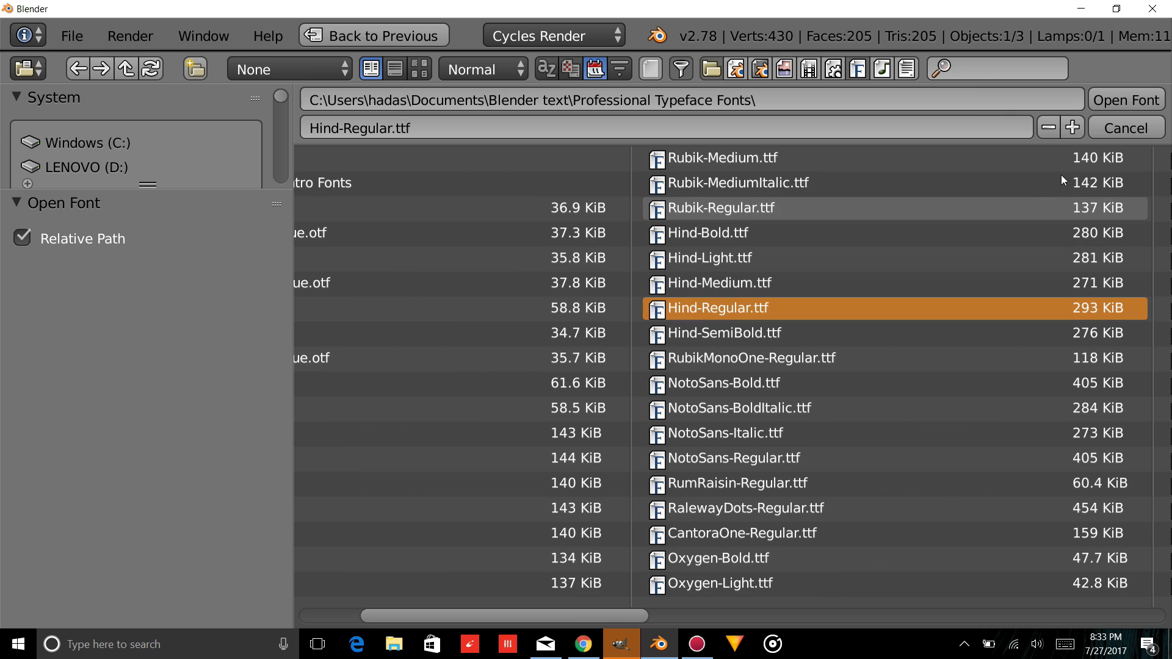
pyautogui.click(1124, 101)
# Raise the SIMPLE text about 0.41 along Z and scale it up by about 1.41.
pyautogui.scroll(3, 552, 252)
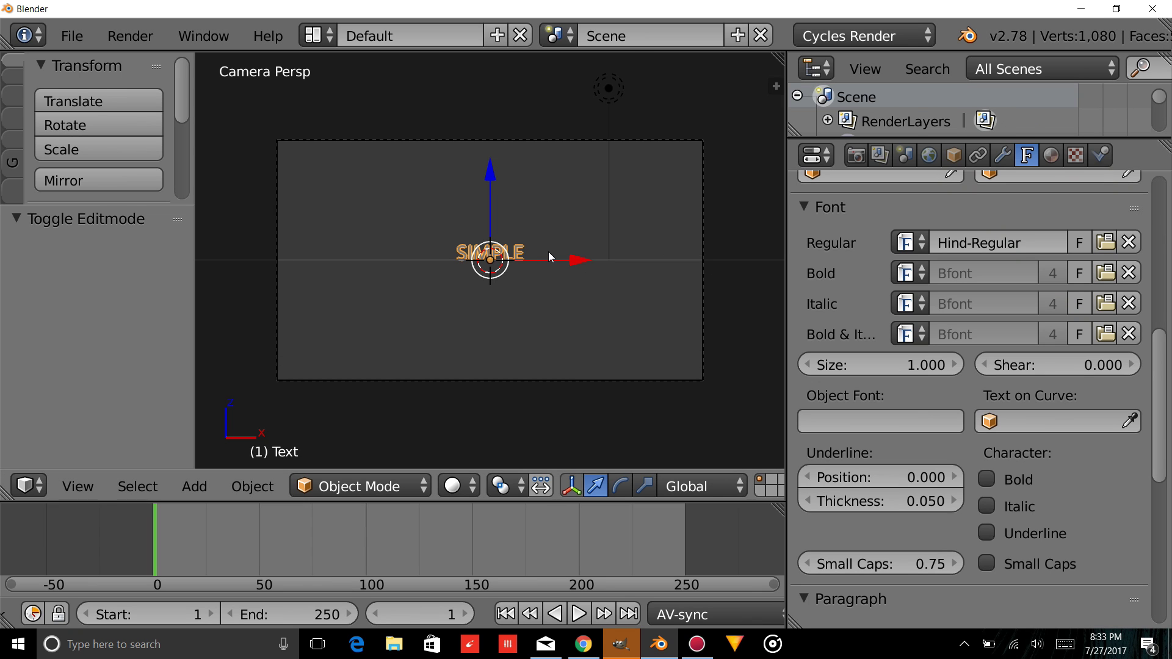
pyautogui.moveTo(502, 186)
pyautogui.mouseDown()
pyautogui.moveTo(491, 177)
pyautogui.moveTo(505, 180)
pyautogui.mouseUp()
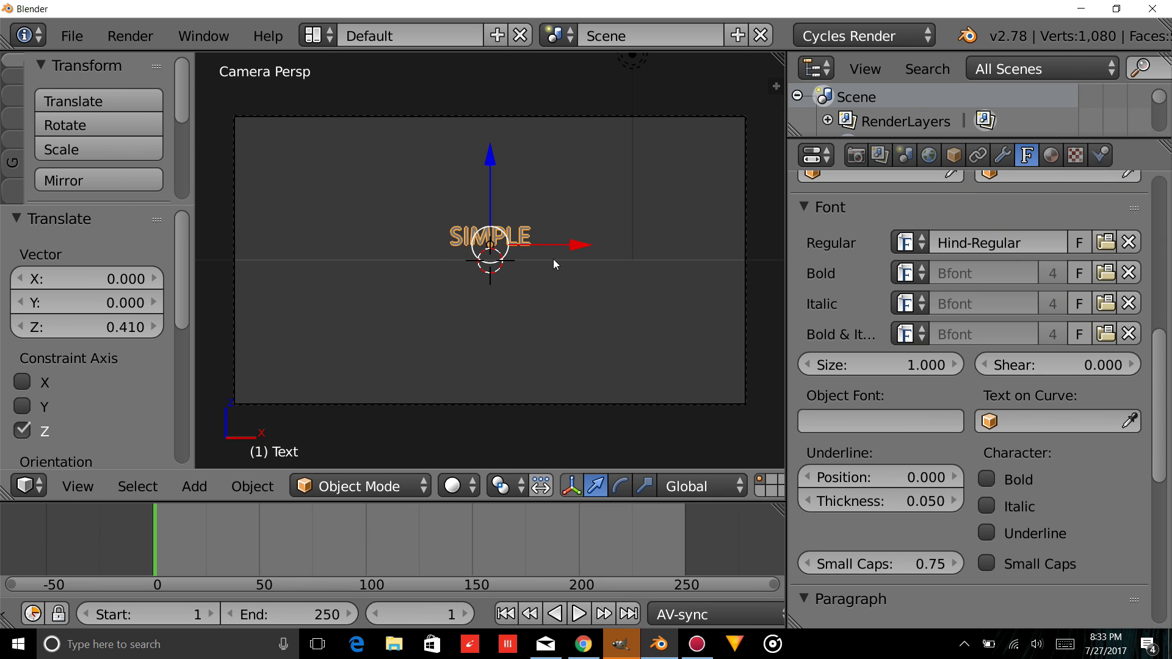
pyautogui.scroll(-1, 552, 265)
pyautogui.press('s')
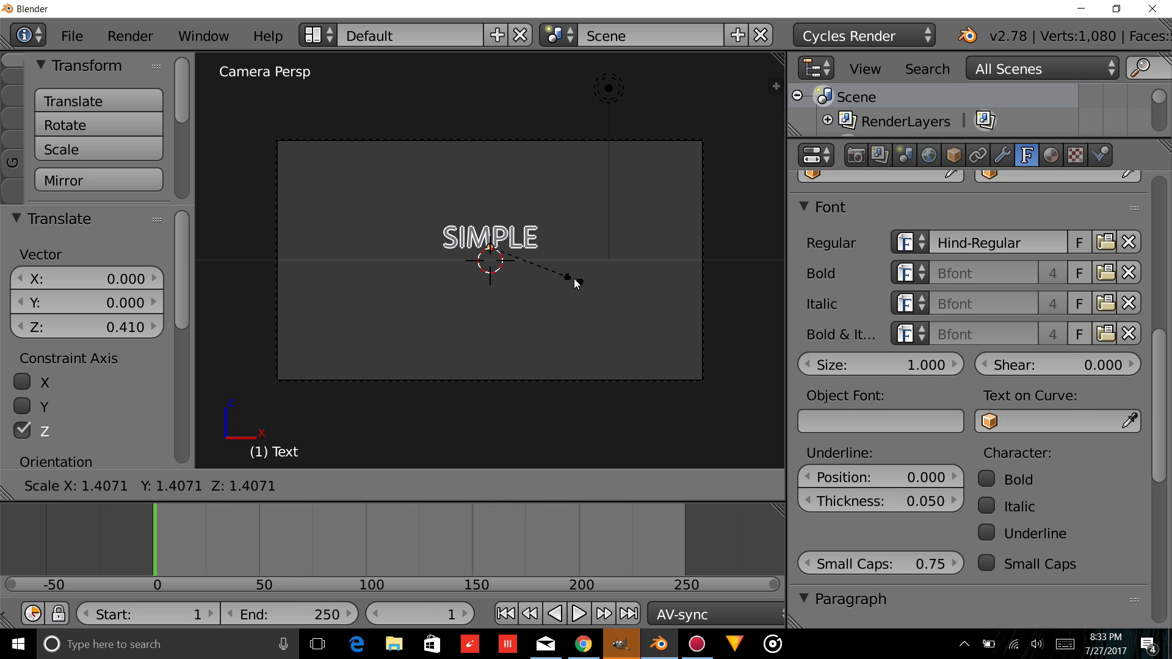
pyautogui.click(576, 283)
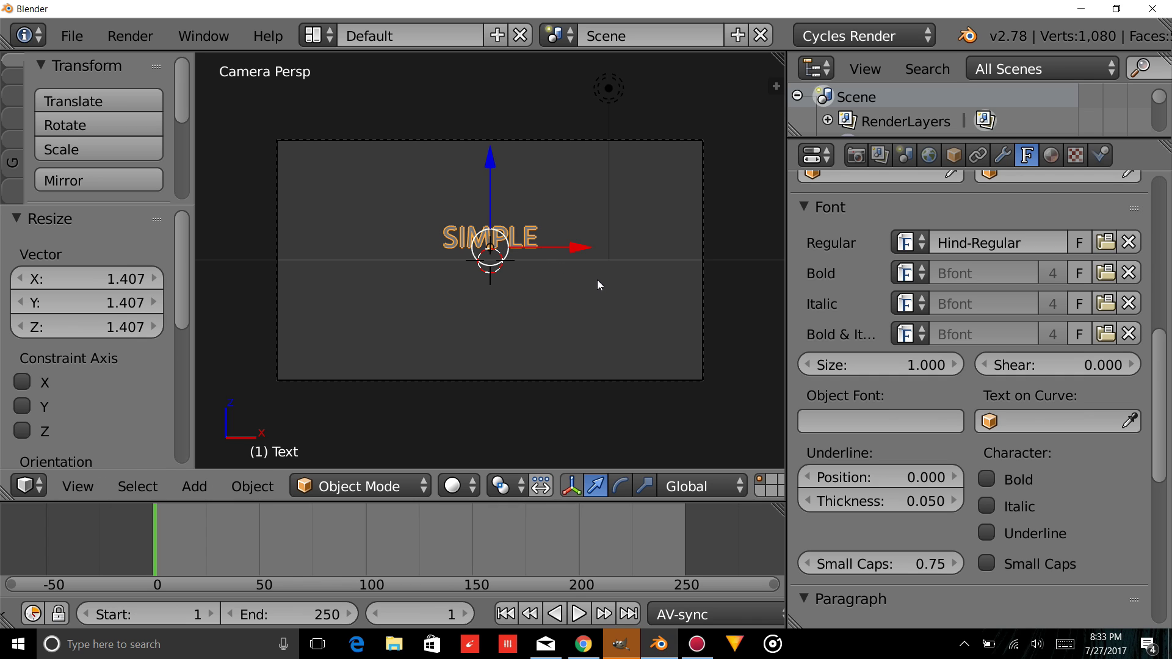
# Duplicate the SIMPLE text in place and move the copy about 1.42 down along Z.
pyautogui.hotkey('shift', 'd')
pyautogui.rightClick(599, 221)
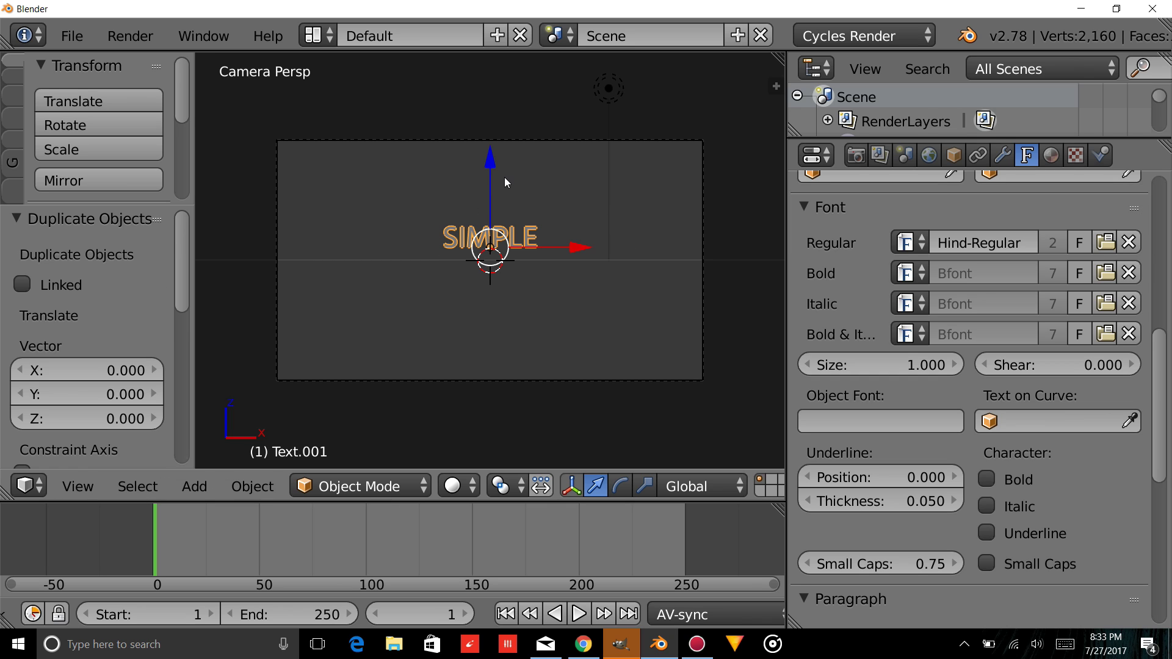
pyautogui.press('g')
pyautogui.press('z')
pyautogui.click(511, 227)
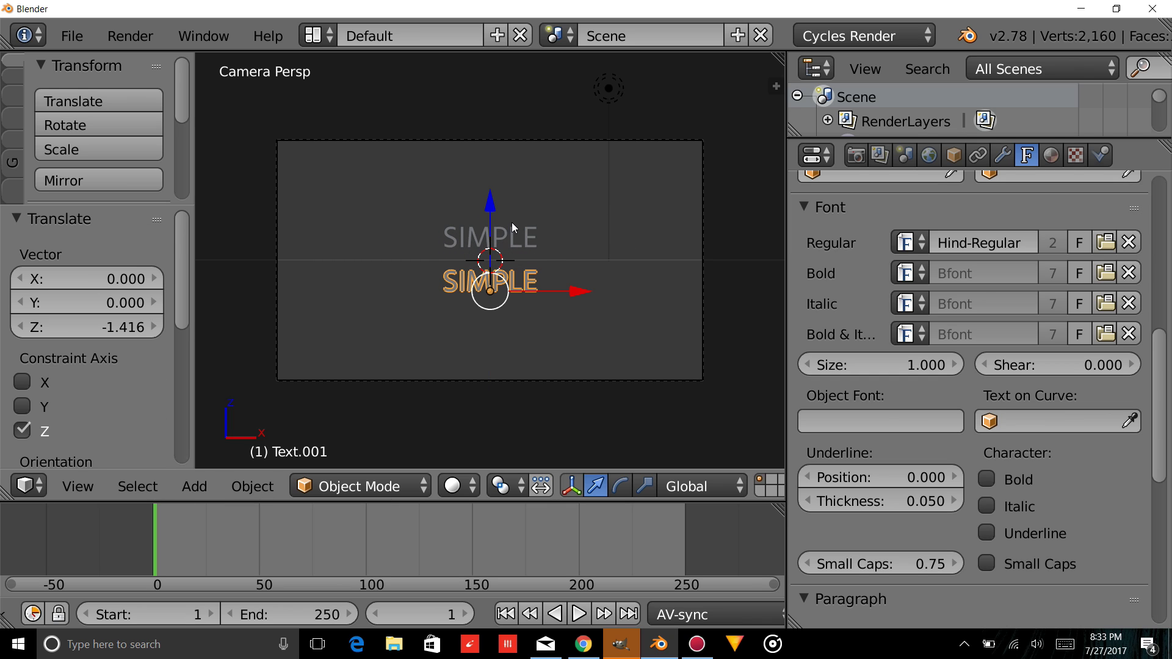
# Replace the content of the lower text copy with "ANIMATED TITLE".
pyautogui.press('Tab')
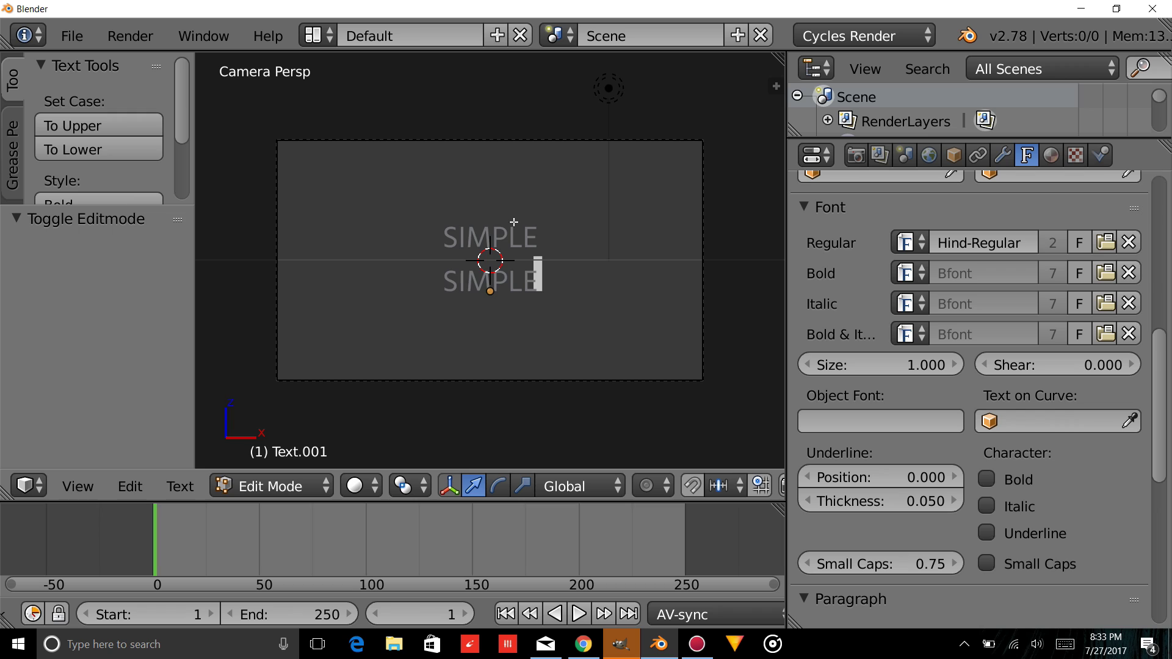
pyautogui.press('BackSpace')
pyautogui.press('BackSpace')
pyautogui.press('BackSpace')
pyautogui.press('BackSpace')
pyautogui.press('BackSpace')
pyautogui.press('BackSpace')
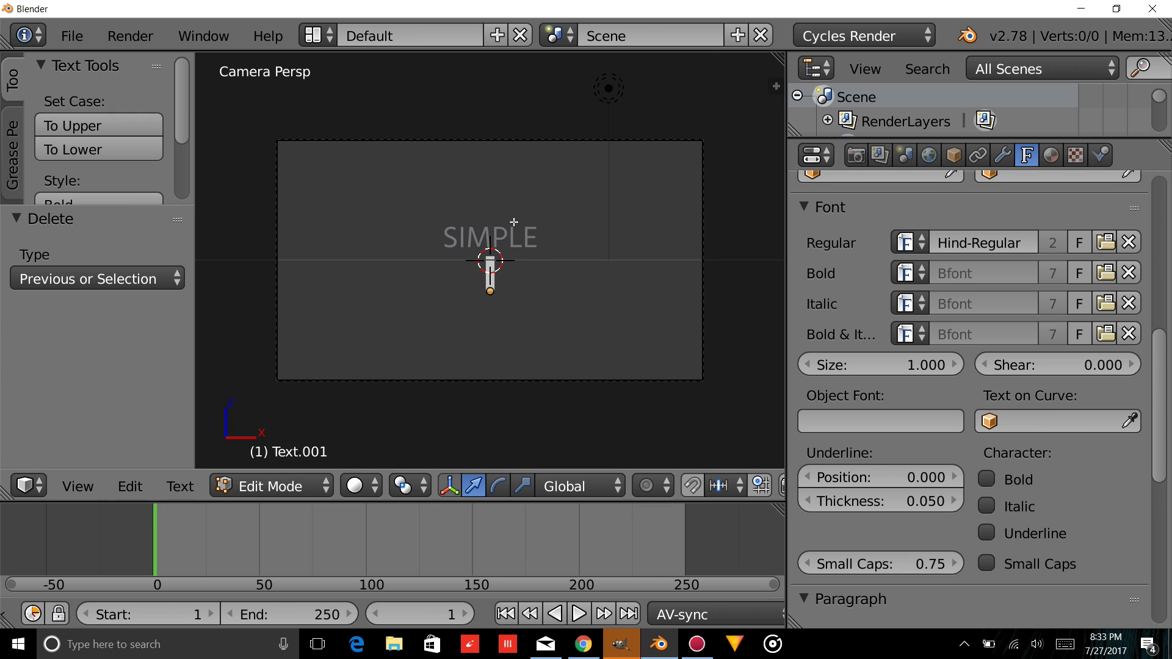
pyautogui.write('ANIMATED TITLE')
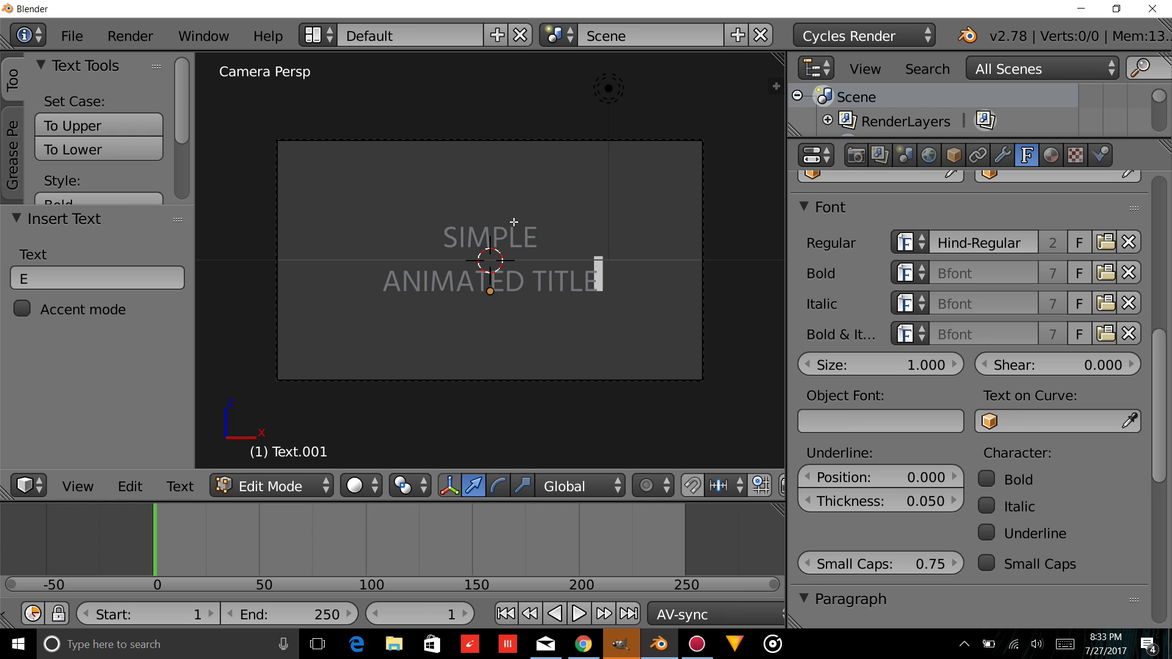
pyautogui.press('Tab')
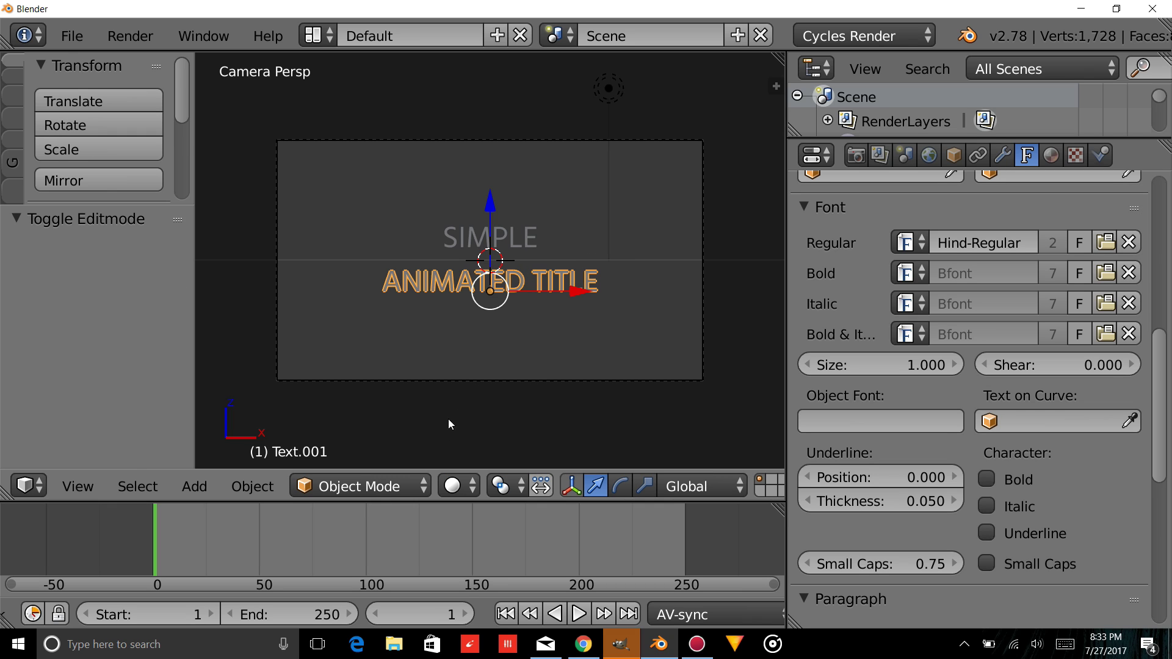
# Add a Bezier curve at the origin and rotate it 90° about the global X axis.
pyautogui.click(252, 486)
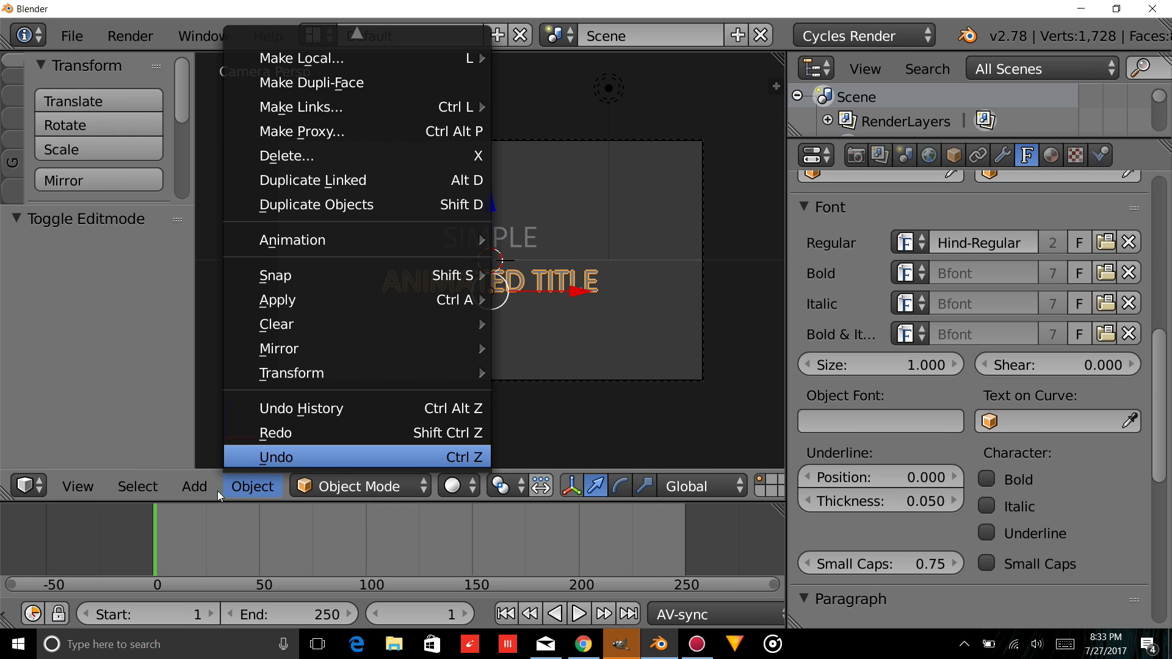
pyautogui.click(194, 486)
pyautogui.moveTo(220, 442)
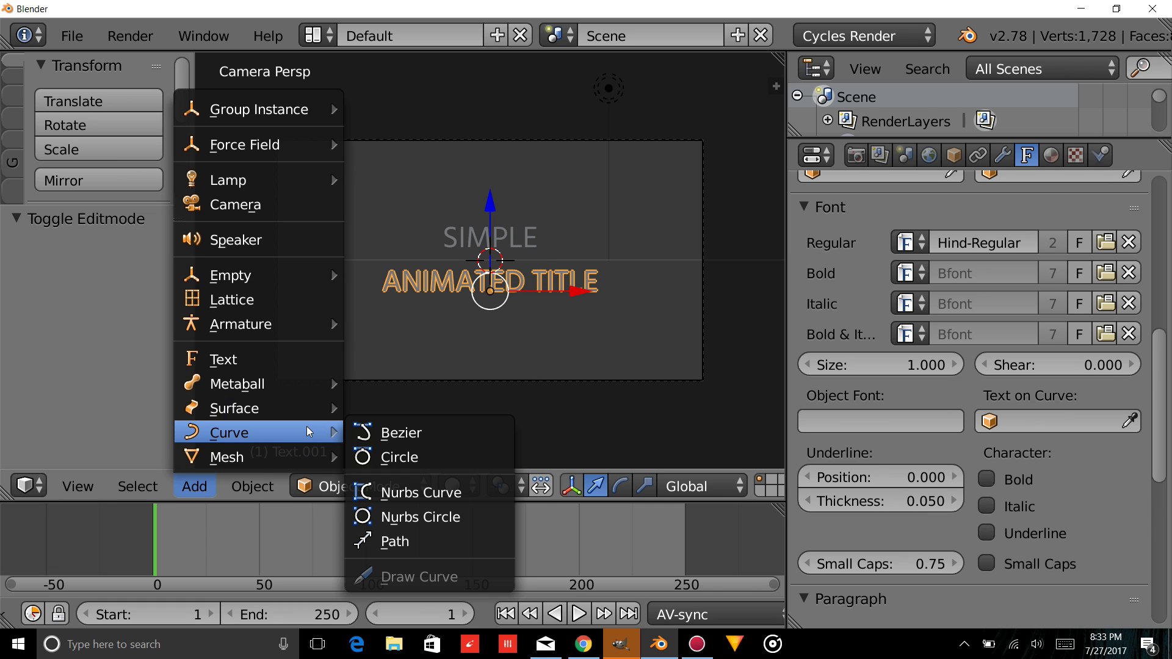
pyautogui.click(399, 432)
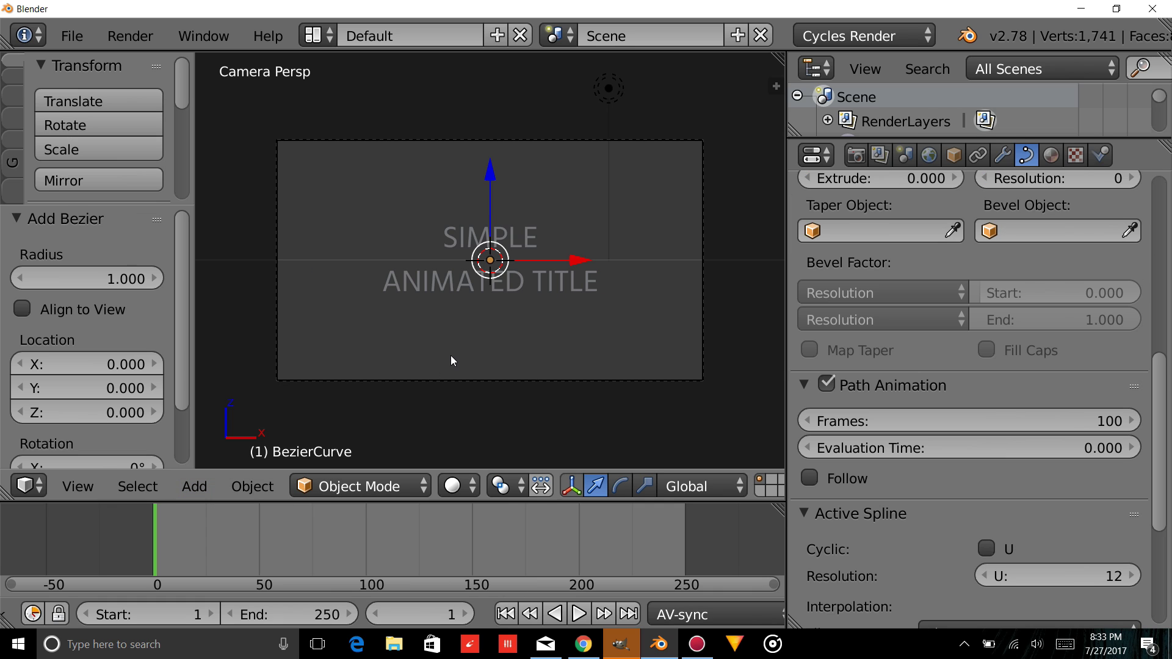
pyautogui.press('r')
pyautogui.press('x')
pyautogui.press('9')
pyautogui.press('0')
pyautogui.press('Return')
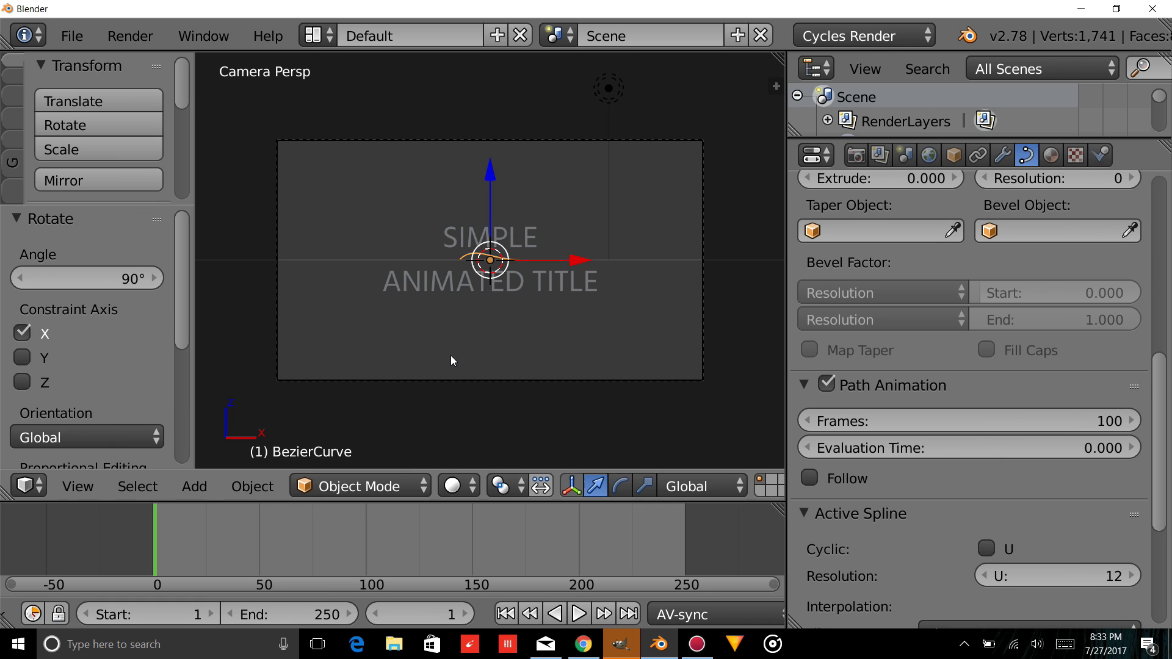
# Set all handles of the Bezier curve to Vector type and return to Object Mode.
pyautogui.press('Tab')
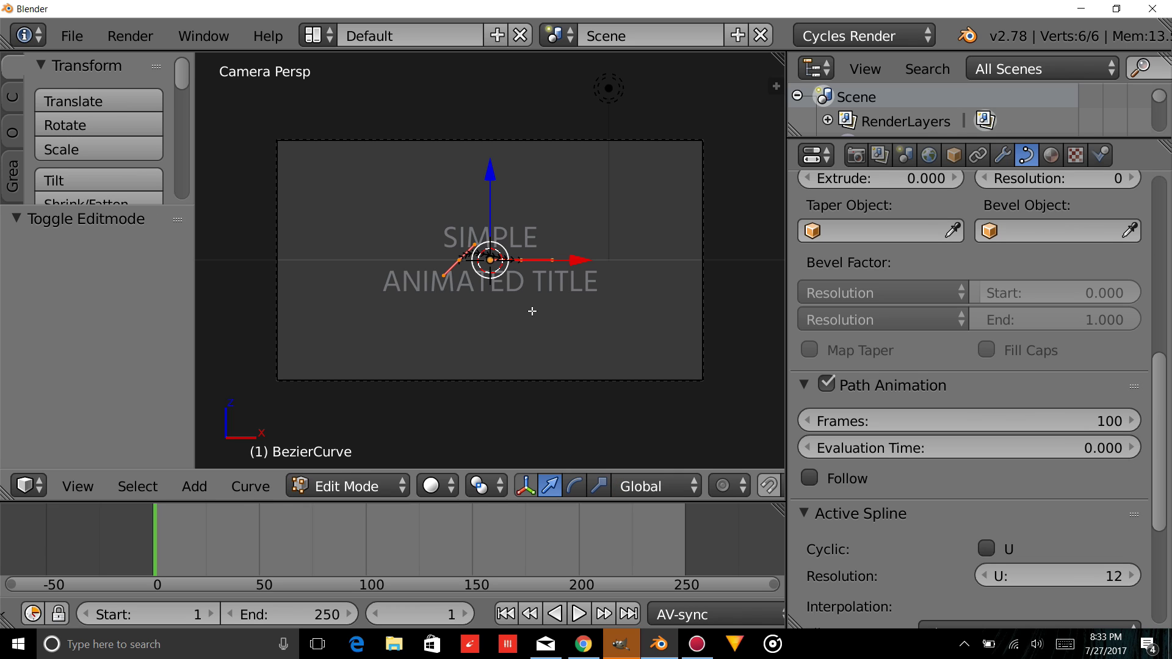
pyautogui.press('v')
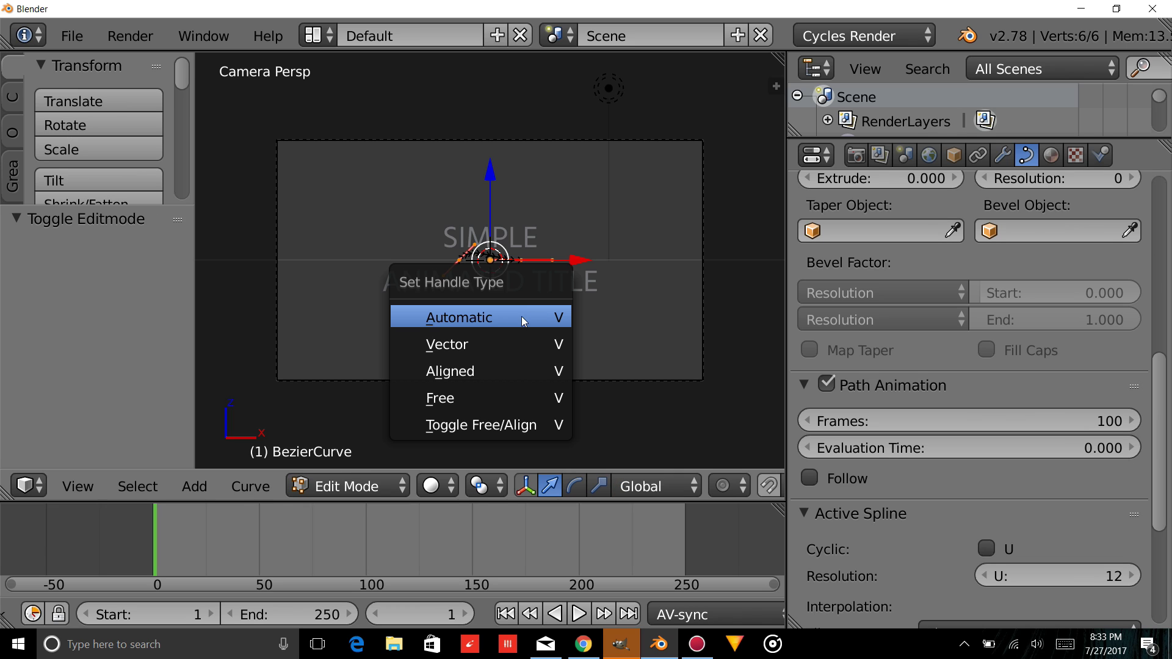
pyautogui.click(489, 343)
pyautogui.click(379, 487)
pyautogui.click(353, 454)
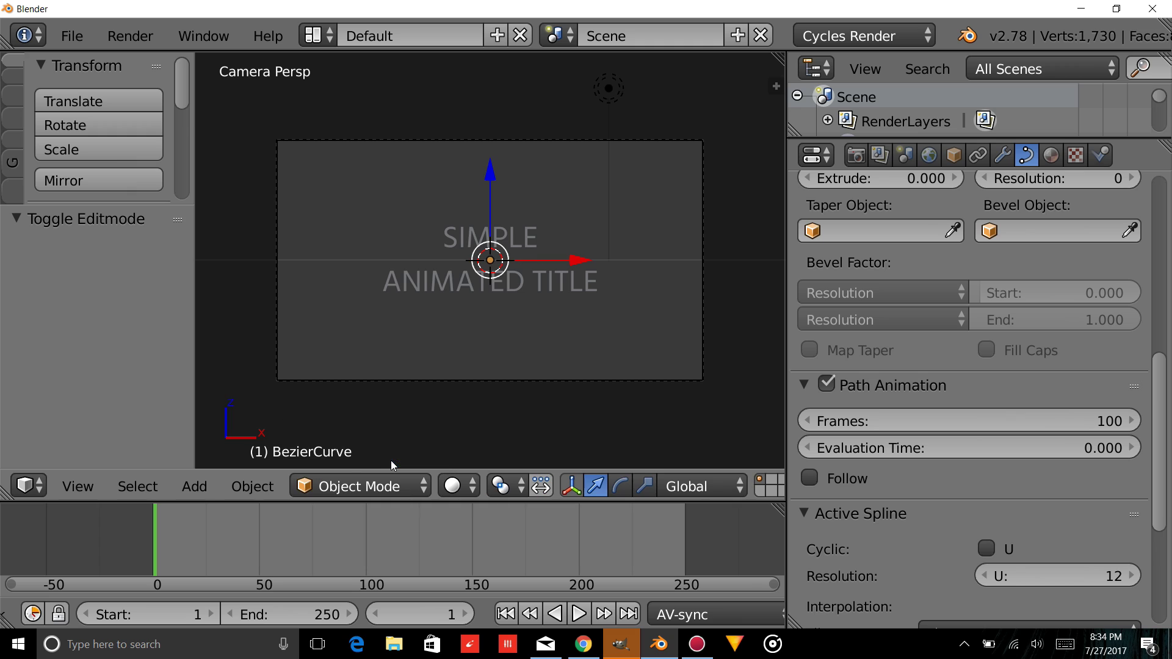
# Add a Bezier circle at the origin and rotate it 90° about the global X axis.
pyautogui.click(194, 486)
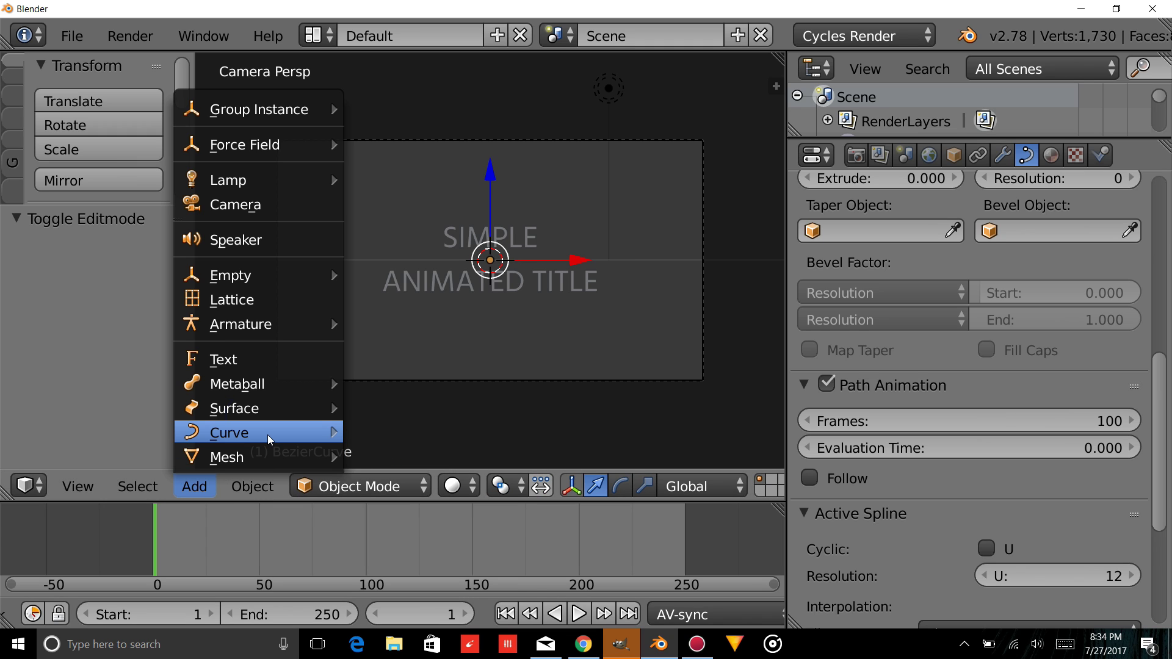
pyautogui.moveTo(269, 439)
pyautogui.click(382, 463)
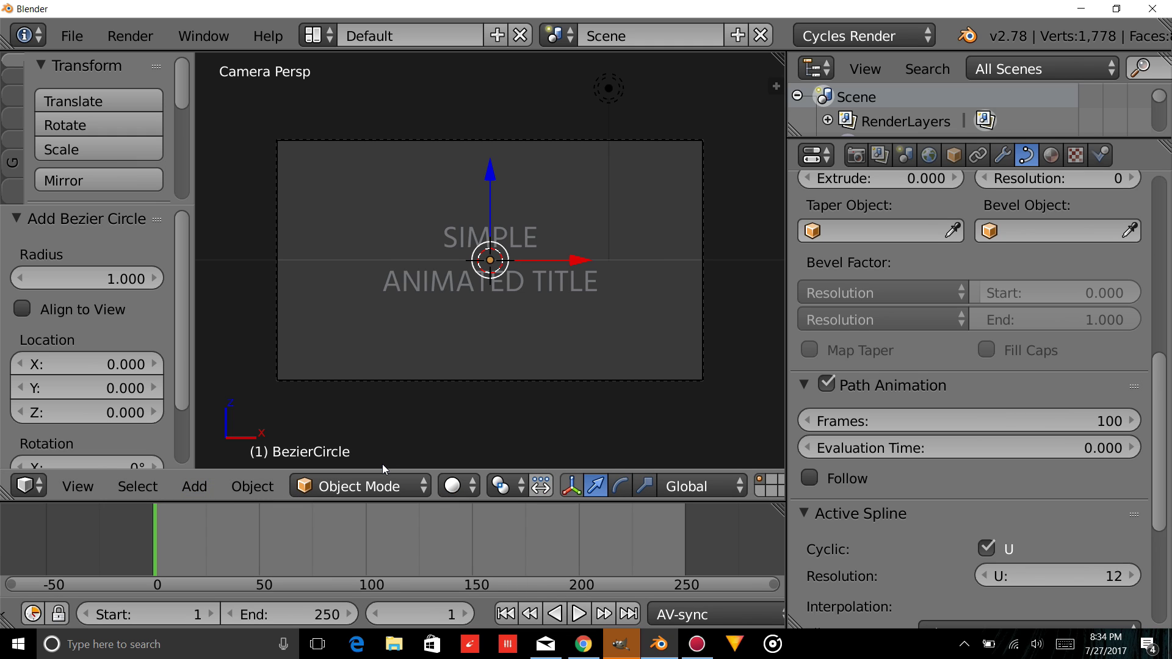
pyautogui.write('rx90')
pyautogui.press('Return')
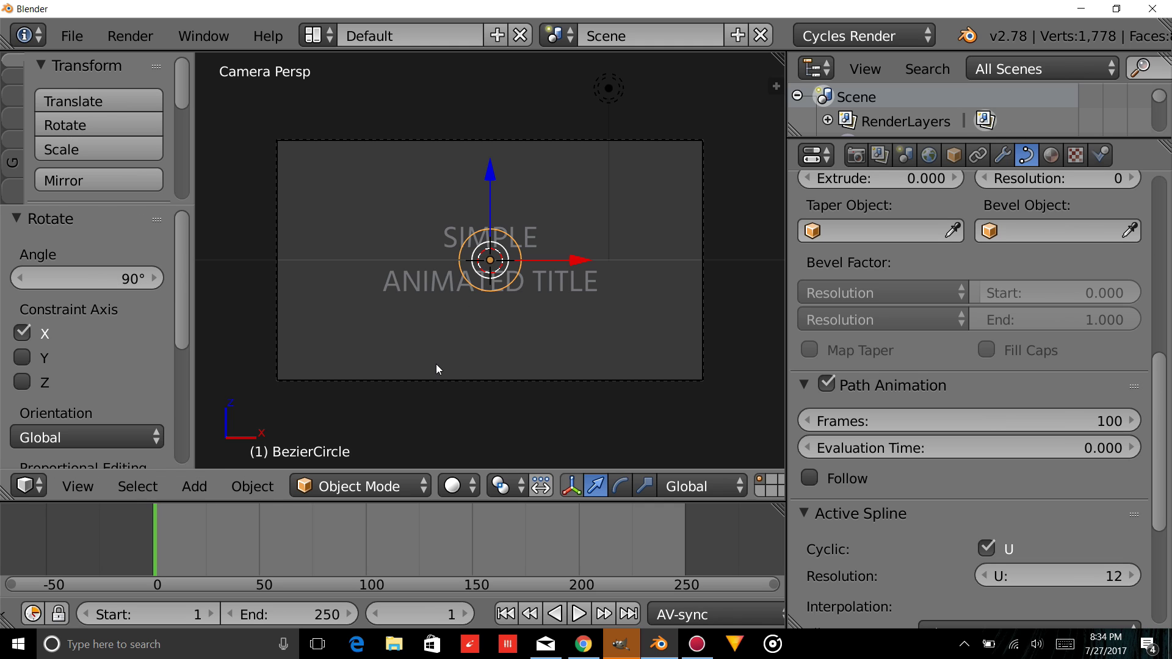
# Move the Bezier circle about -5.5 units along X, clear of the text, and scale it to about 0.123.
pyautogui.moveTo(579, 269); pyautogui.dragTo(400, 242)
pyautogui.click(415, 245)
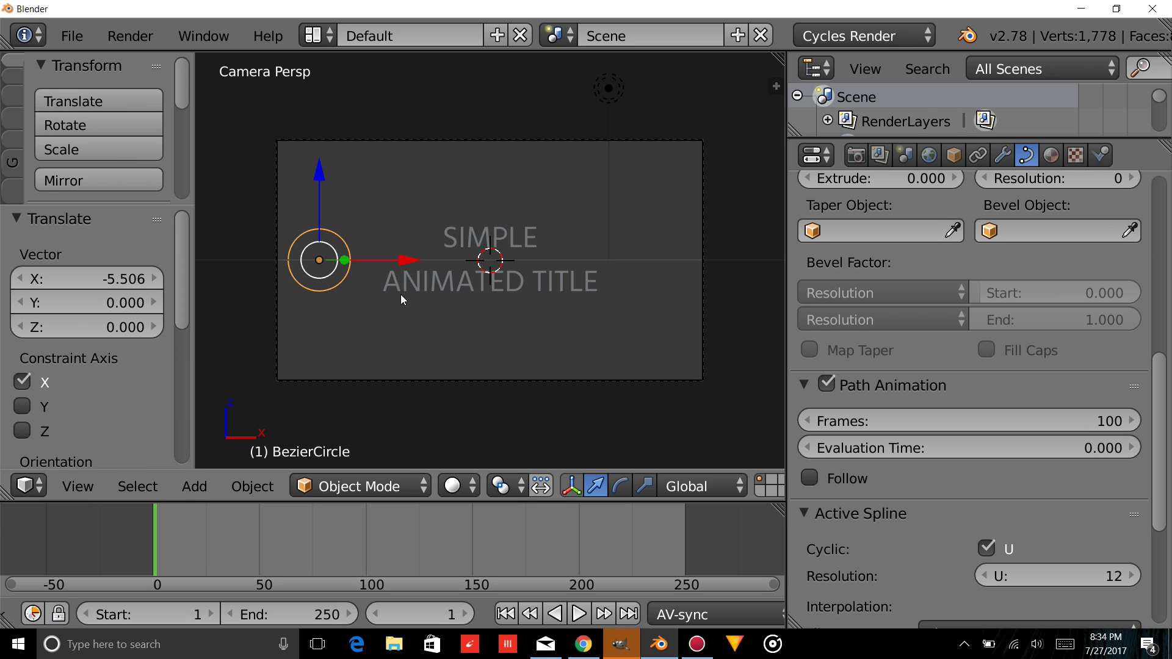
pyautogui.press('s')
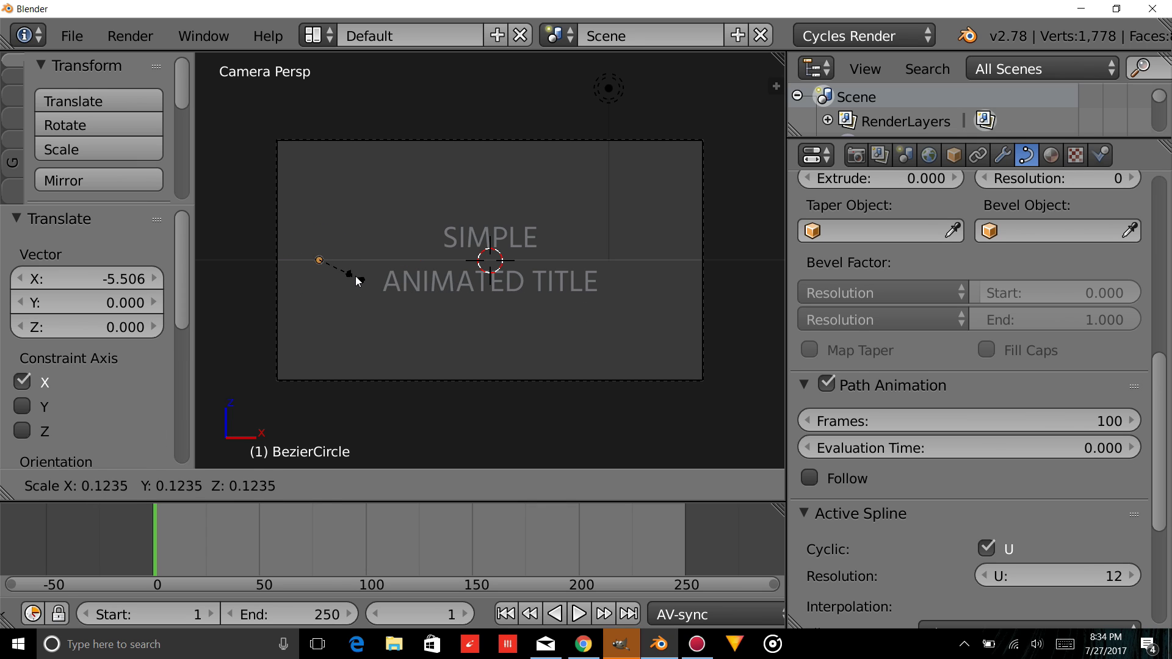
pyautogui.click(358, 280)
# Assign BezierCircle as the bevel object of the Bezier curve between the text lines.
pyautogui.rightClick(482, 266)
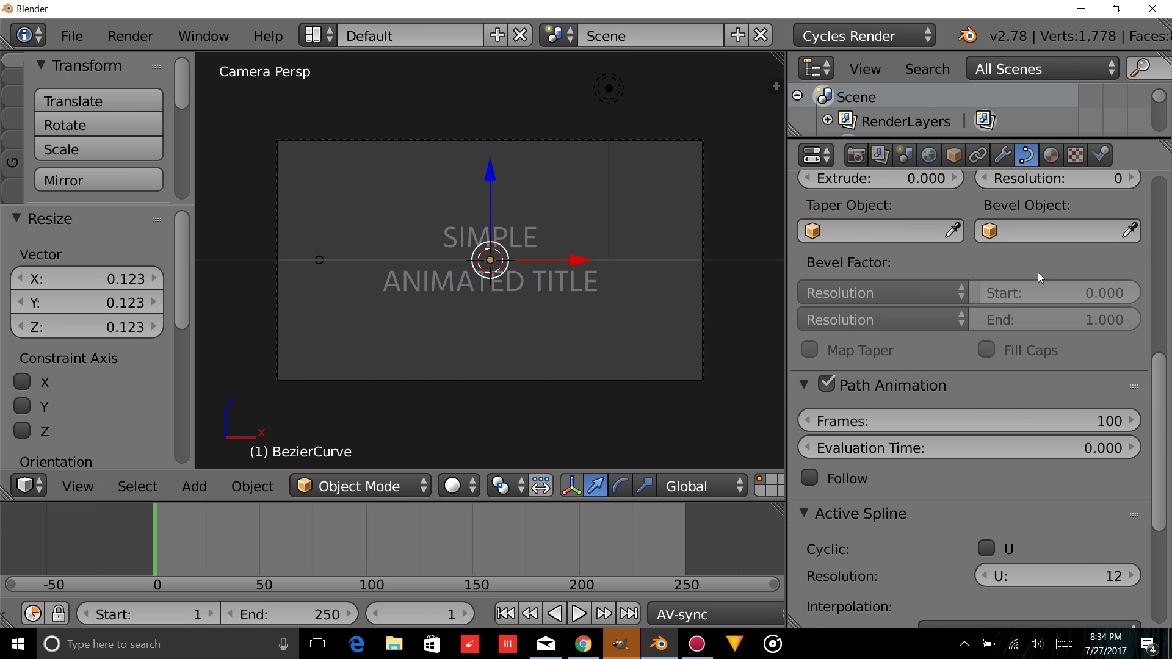
pyautogui.scroll(7, 1038, 272)
pyautogui.click(1063, 398)
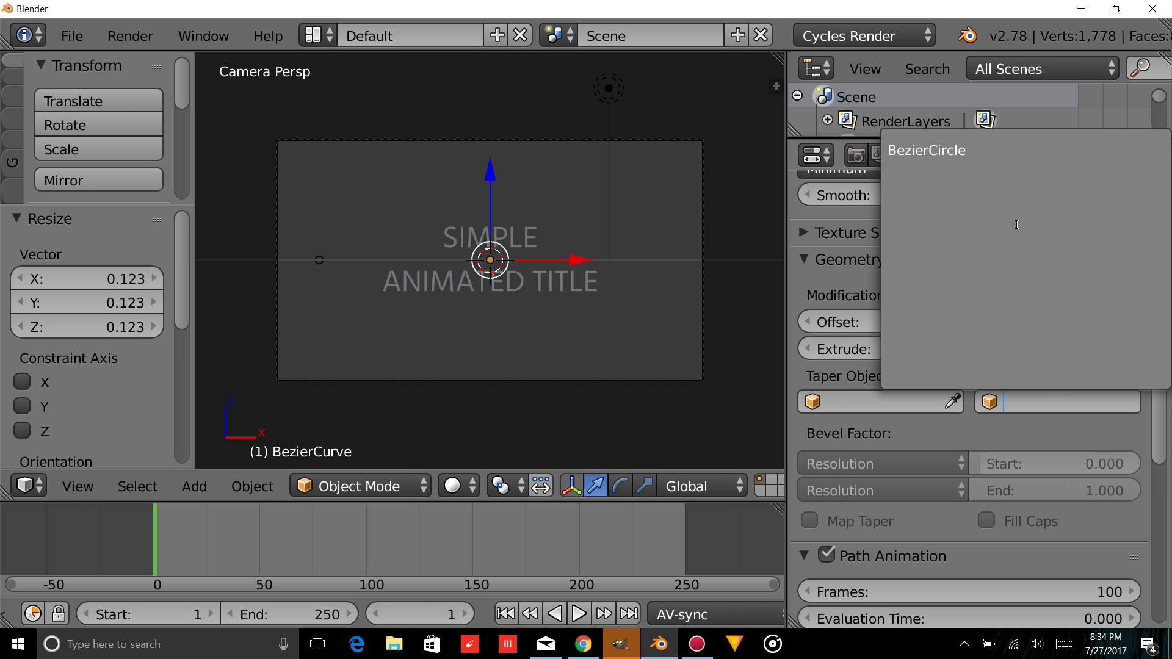
pyautogui.click(956, 153)
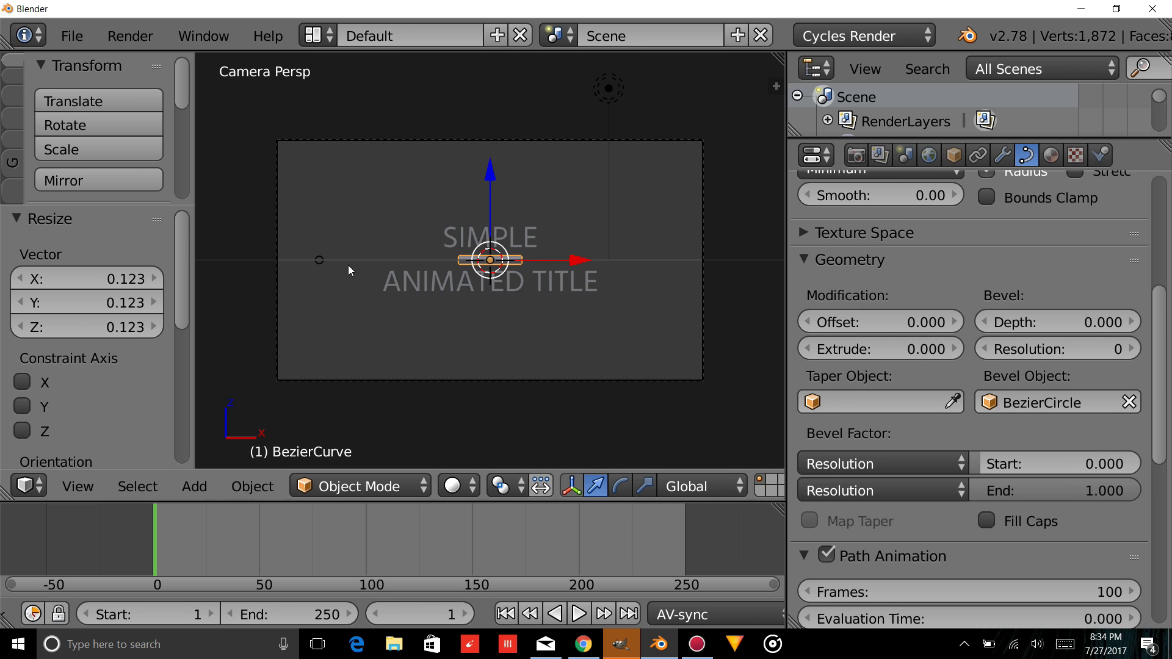
# Scale the Bezier circle by about 0.406 to thin the beveled line.
pyautogui.rightClick(320, 260)
pyautogui.scroll(2, 562, 340)
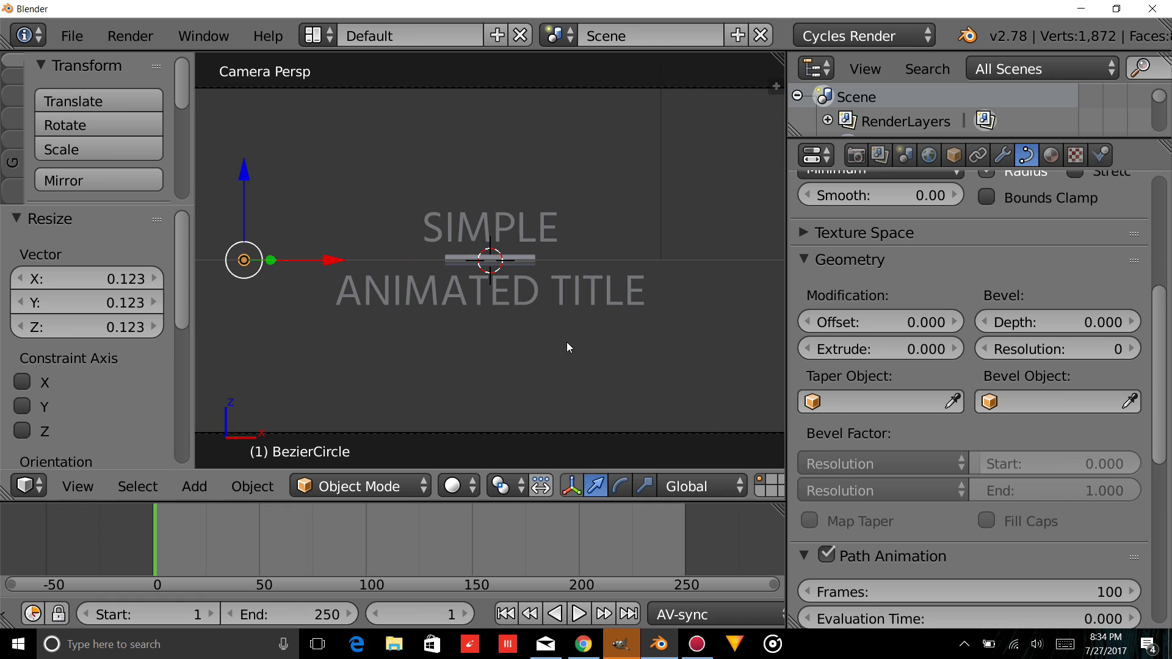
pyautogui.press('s')
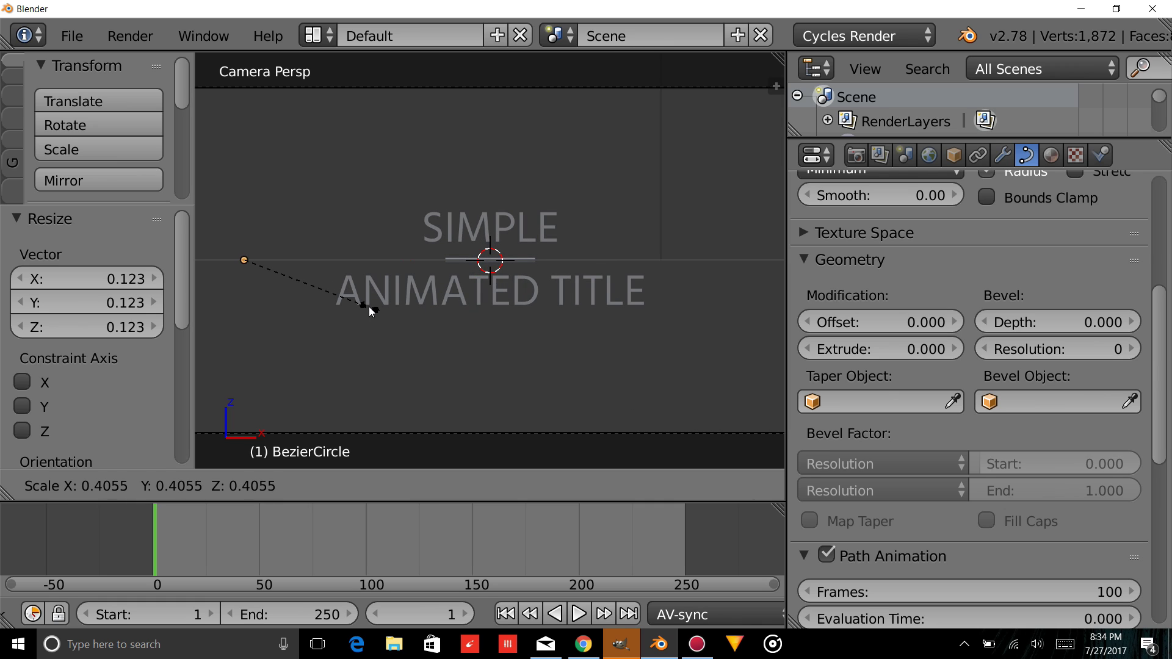
pyautogui.click(371, 311)
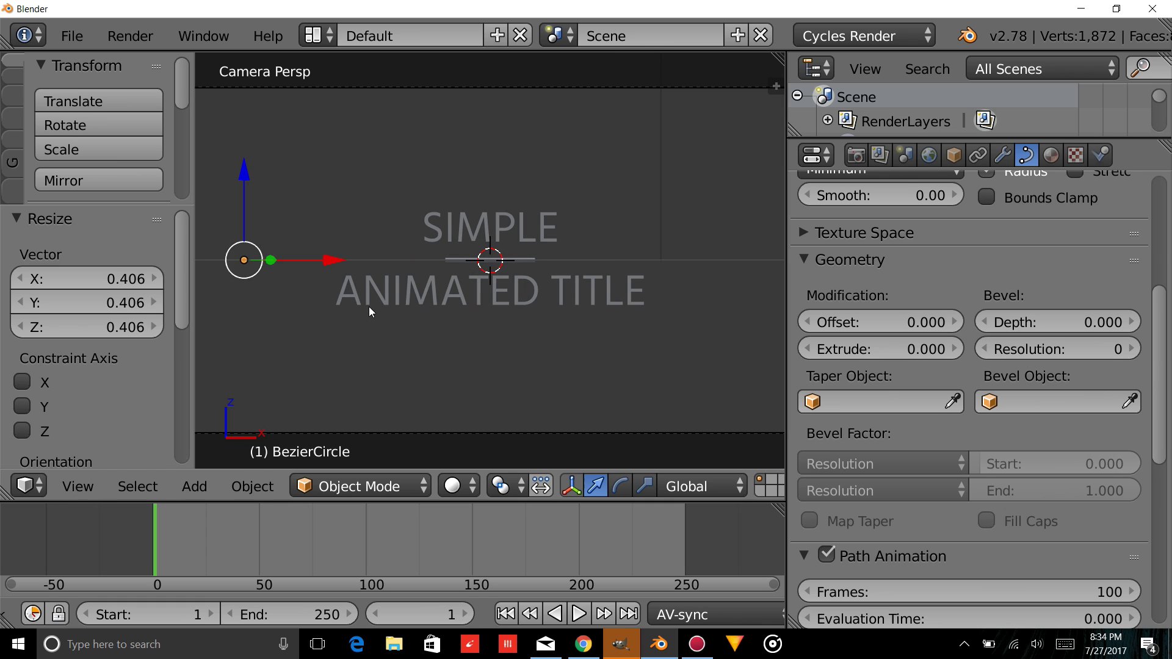
# Stretch the Bezier curve along the global X axis by a factor of about 3.6.
pyautogui.rightClick(477, 263)
pyautogui.scroll(-2, 492, 239)
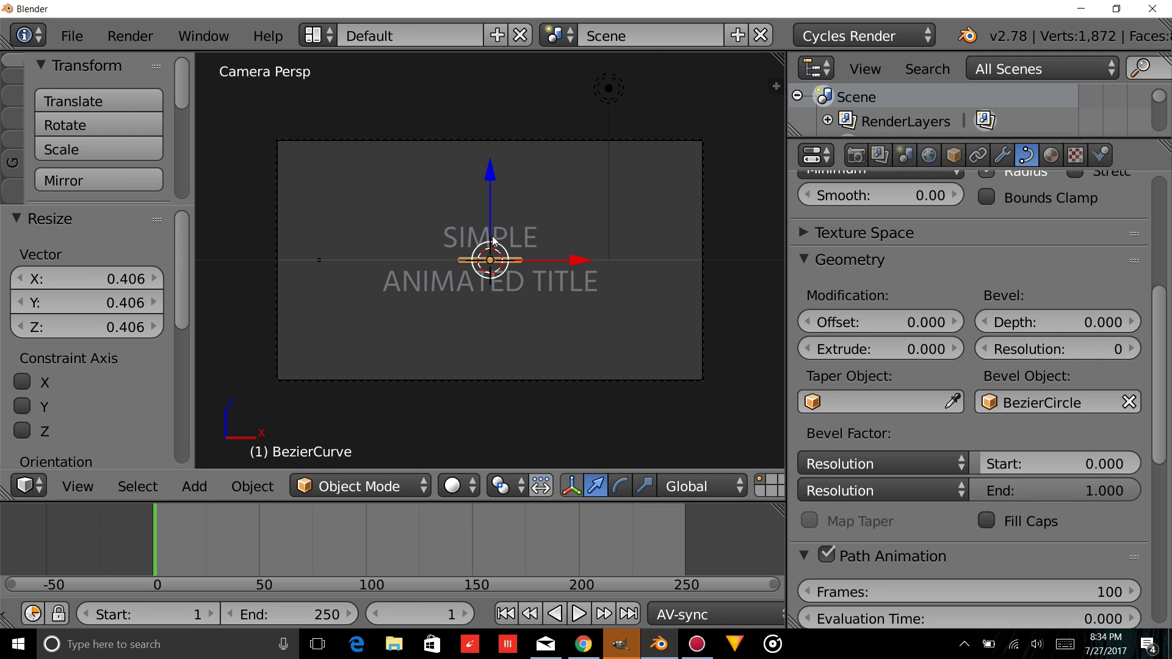
pyautogui.press('s')
pyautogui.press('x')
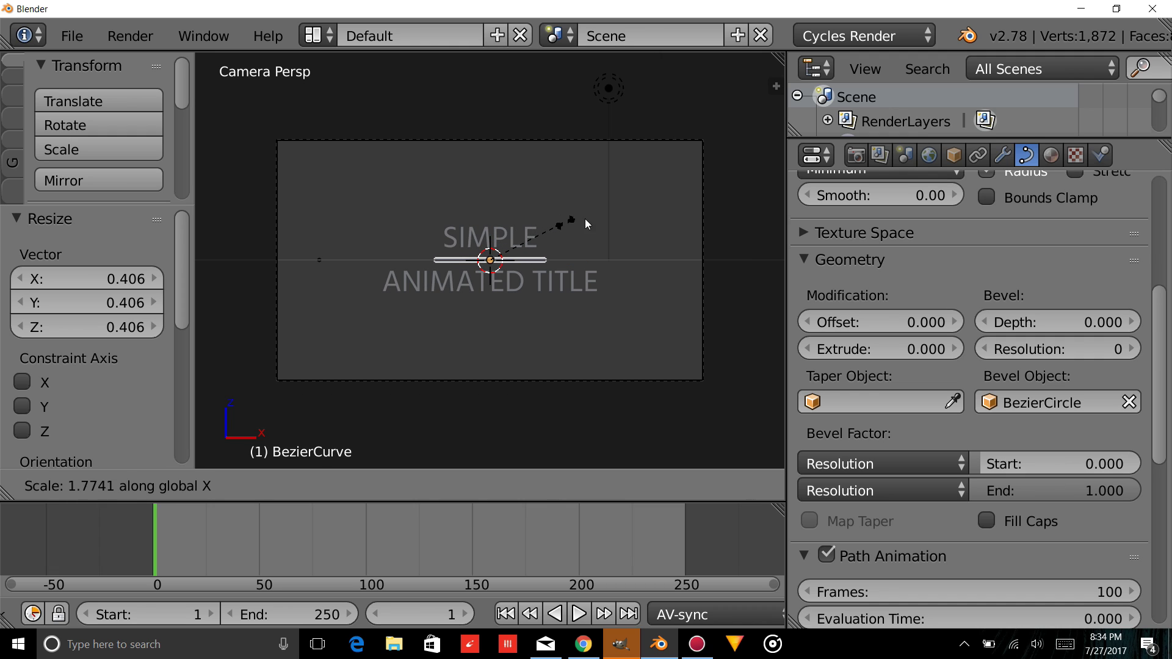
pyautogui.click(652, 211)
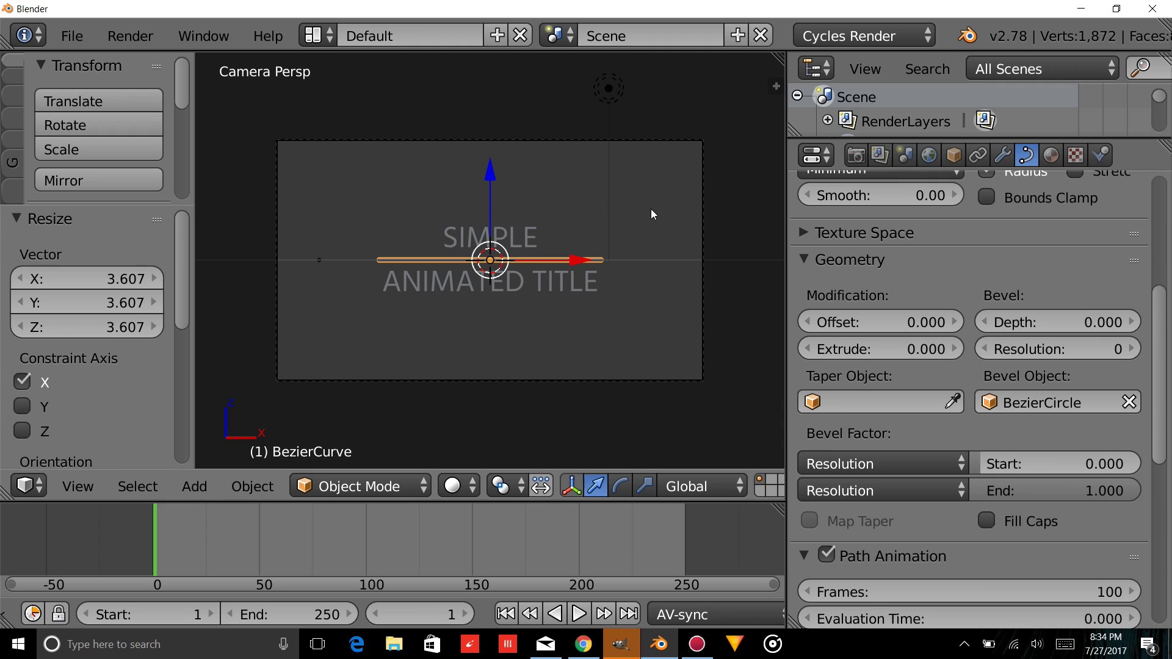
# Set the world's surface color to black.
pyautogui.scroll(-1, 662, 208)
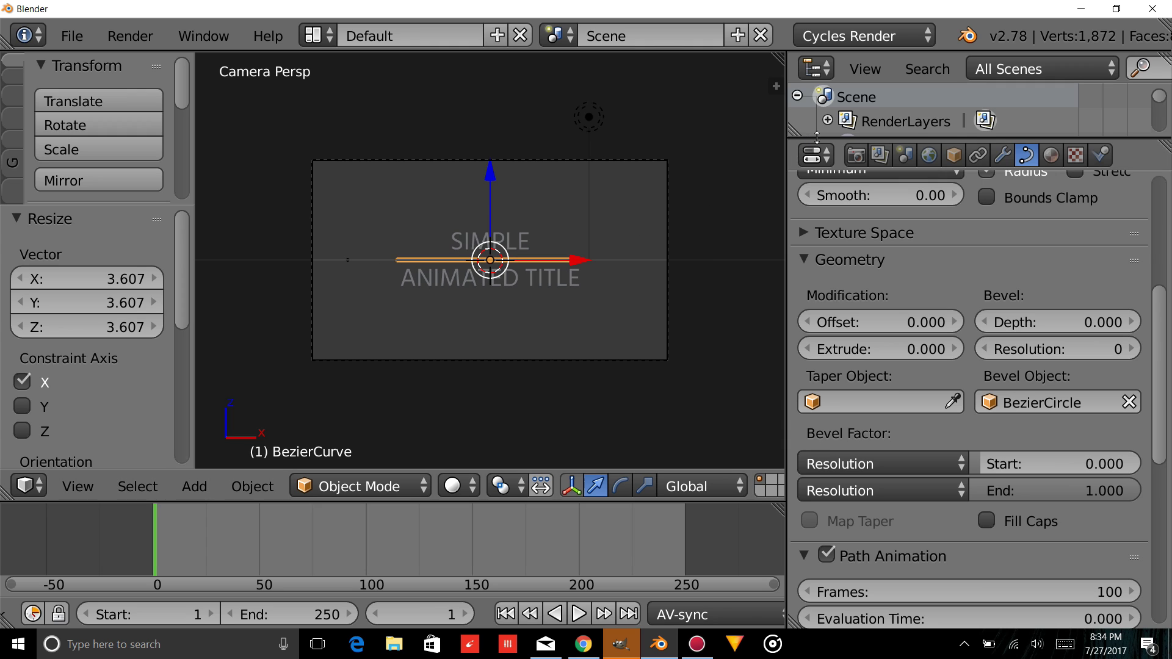
pyautogui.click(930, 155)
pyautogui.click(1021, 393)
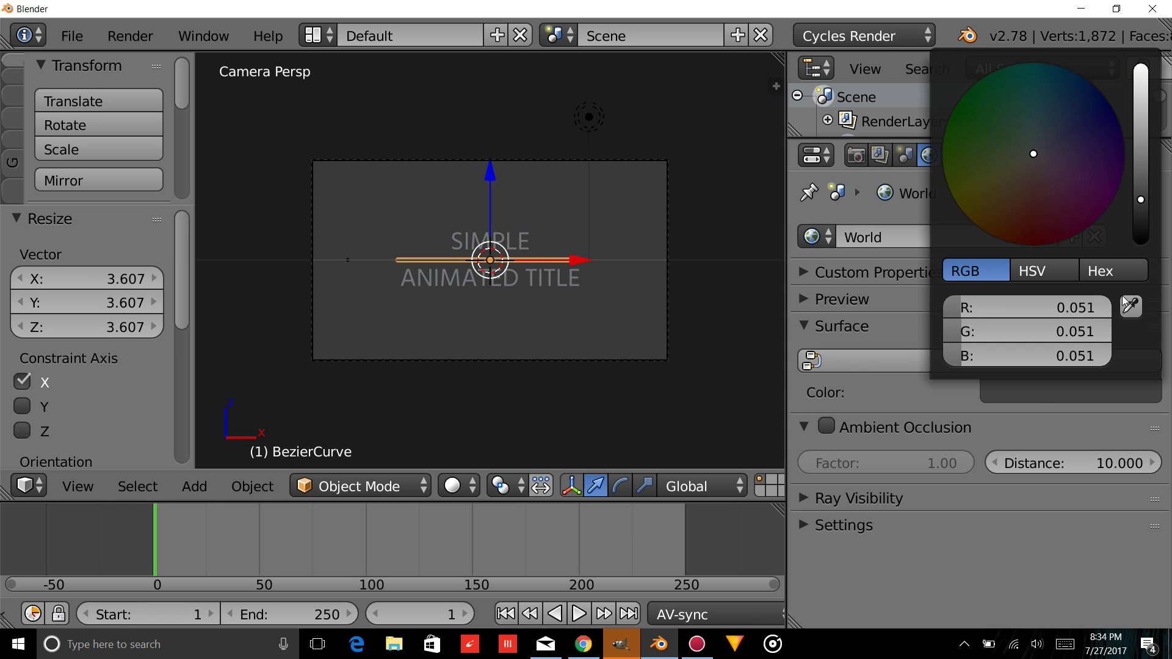
pyautogui.moveTo(1140, 183); pyautogui.dragTo(851, 305)
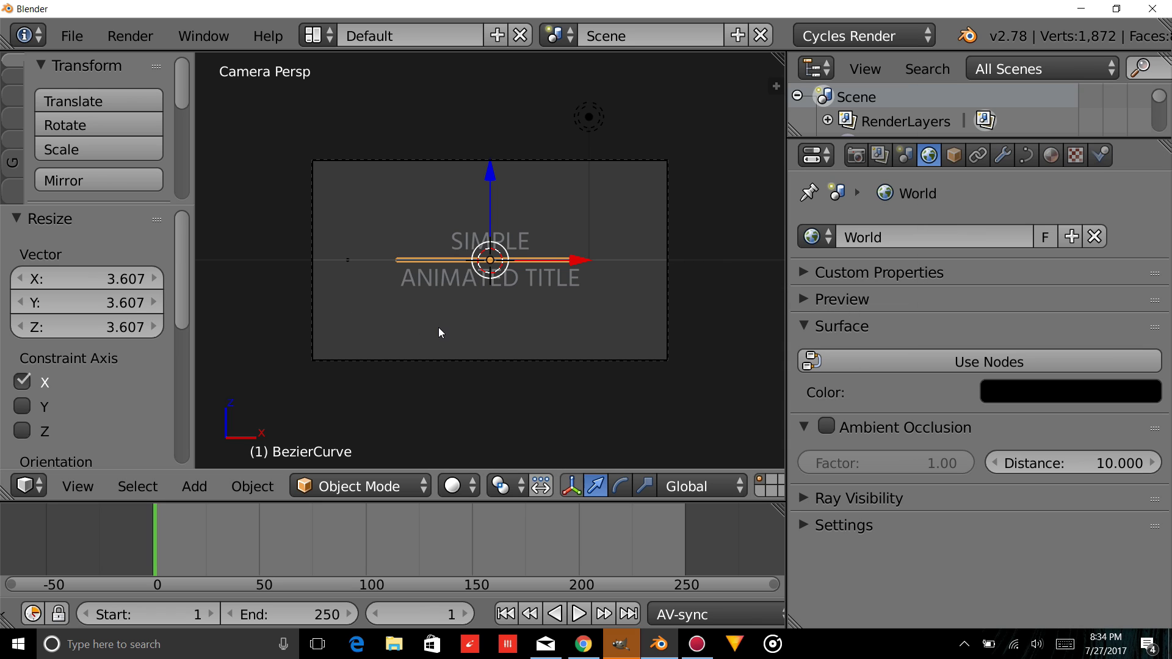
# Nudge the Bezier curve about -0.081 and the "ANIMATED TITLE" text about 0.052 along Y, and return to the camera view.
pyautogui.scroll(2, 439, 327)
pyautogui.moveTo(457, 317); pyautogui.dragTo(549, 247, button='middle')
pyautogui.moveTo(547, 233); pyautogui.dragTo(544, 233)
pyautogui.rightClick(523, 303)
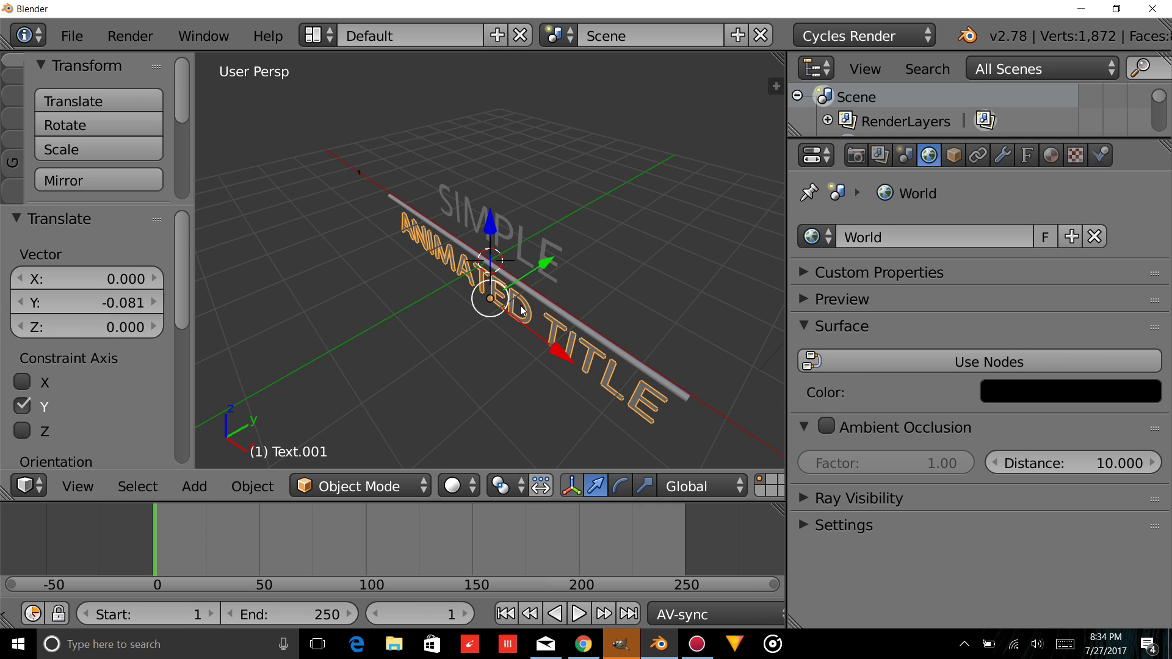
pyautogui.moveTo(551, 276); pyautogui.dragTo(549, 269)
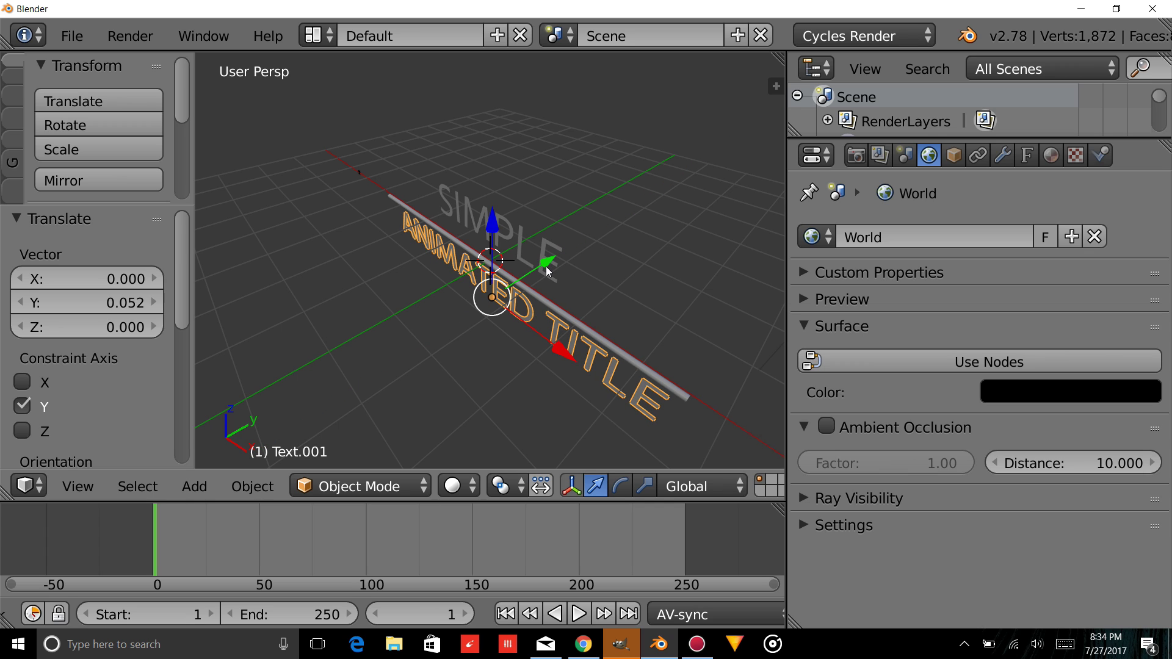
pyautogui.press('KP_0')
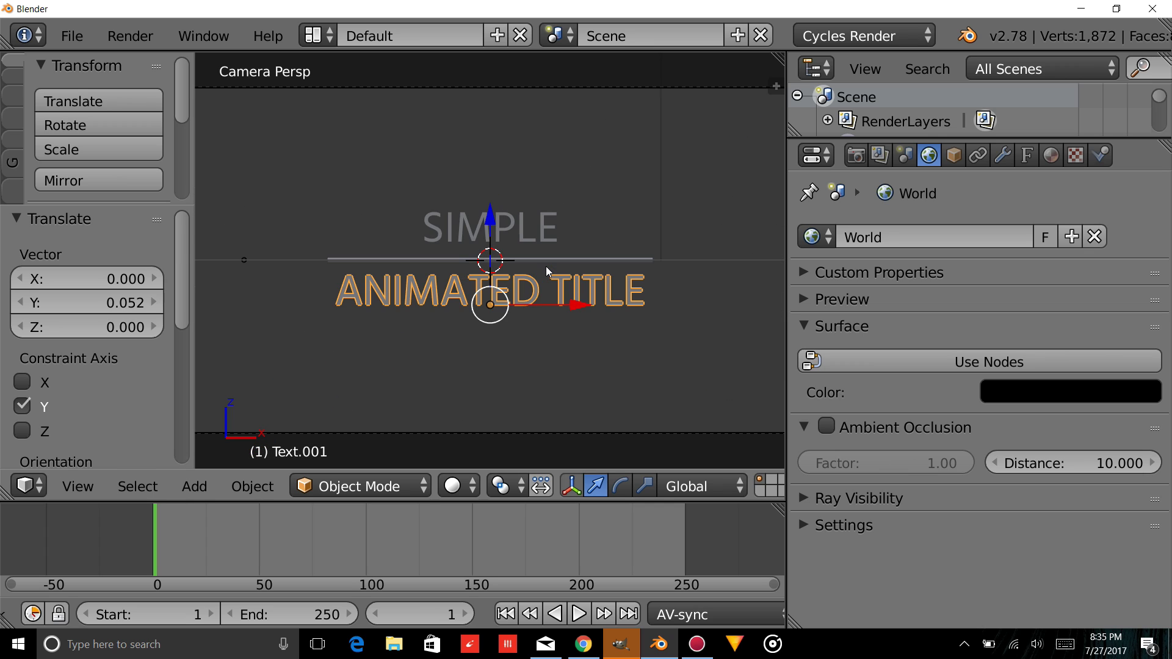
# Create a new material for the Bezier curve with an Emission surface shader.
pyautogui.rightClick(549, 258)
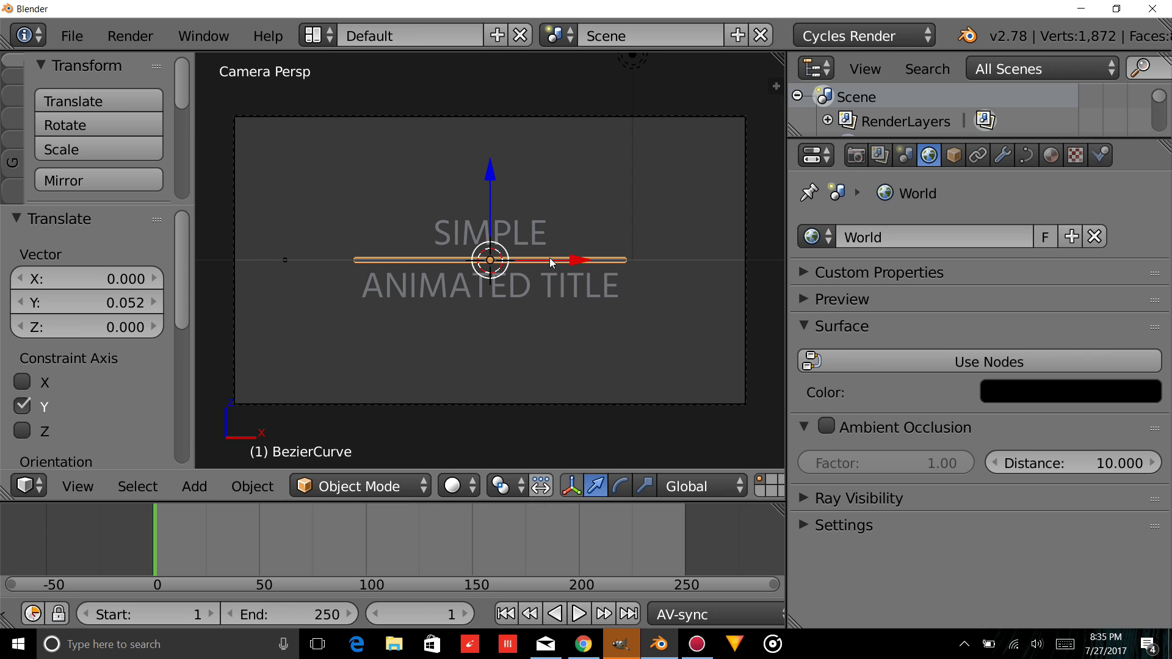
pyautogui.click(1051, 160)
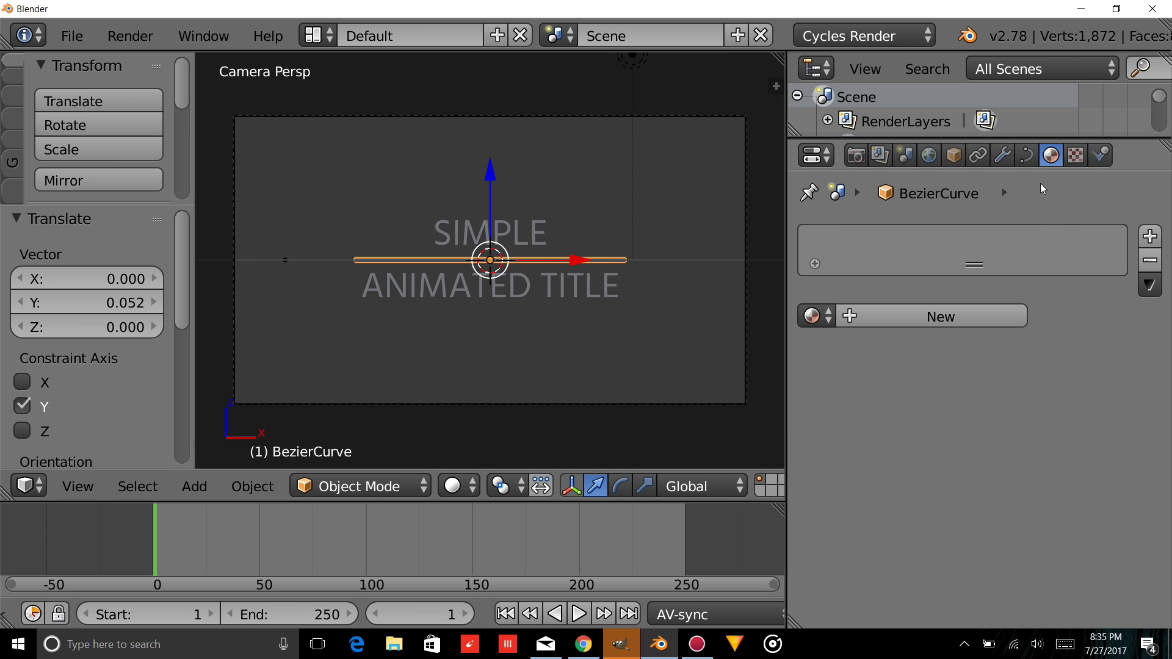
pyautogui.click(903, 316)
pyautogui.click(1001, 440)
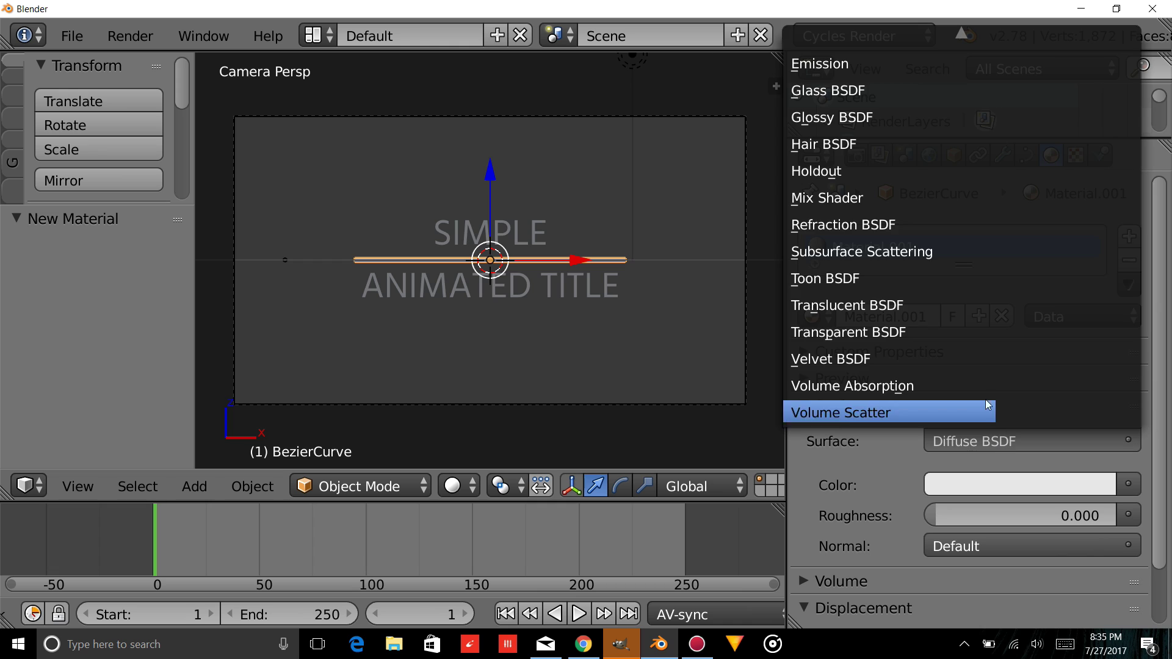
pyautogui.click(868, 63)
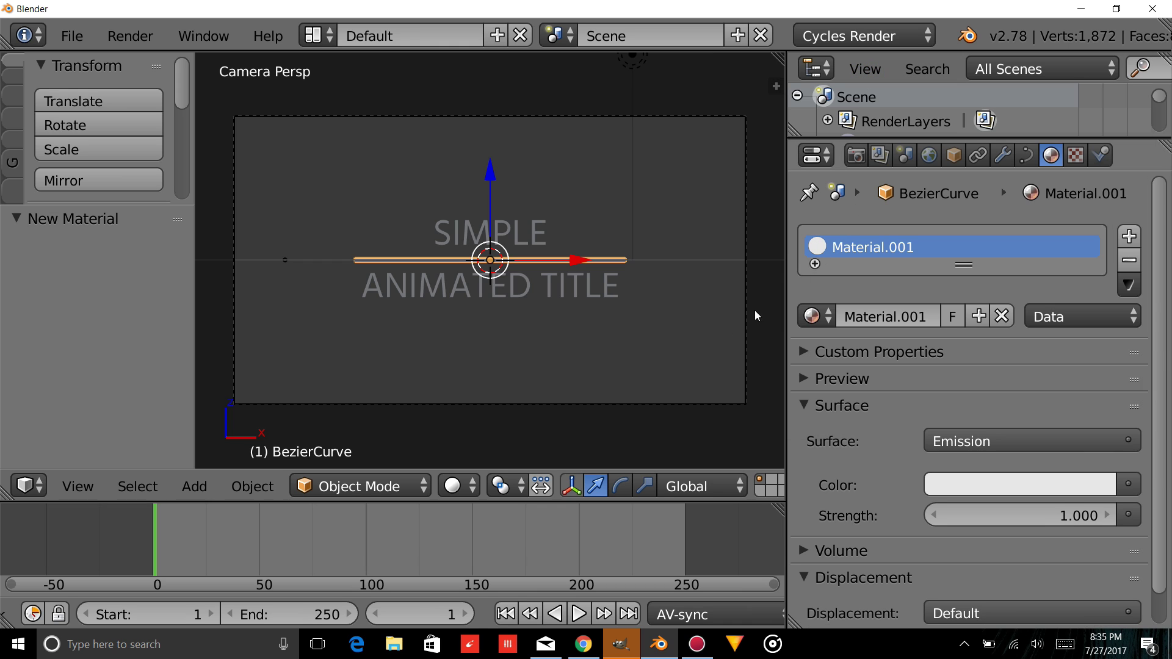
# Preview the camera view with Rendered viewport shading and return to Solid shading.
pyautogui.scroll(-2, 554, 409)
pyautogui.scroll(3, 543, 418)
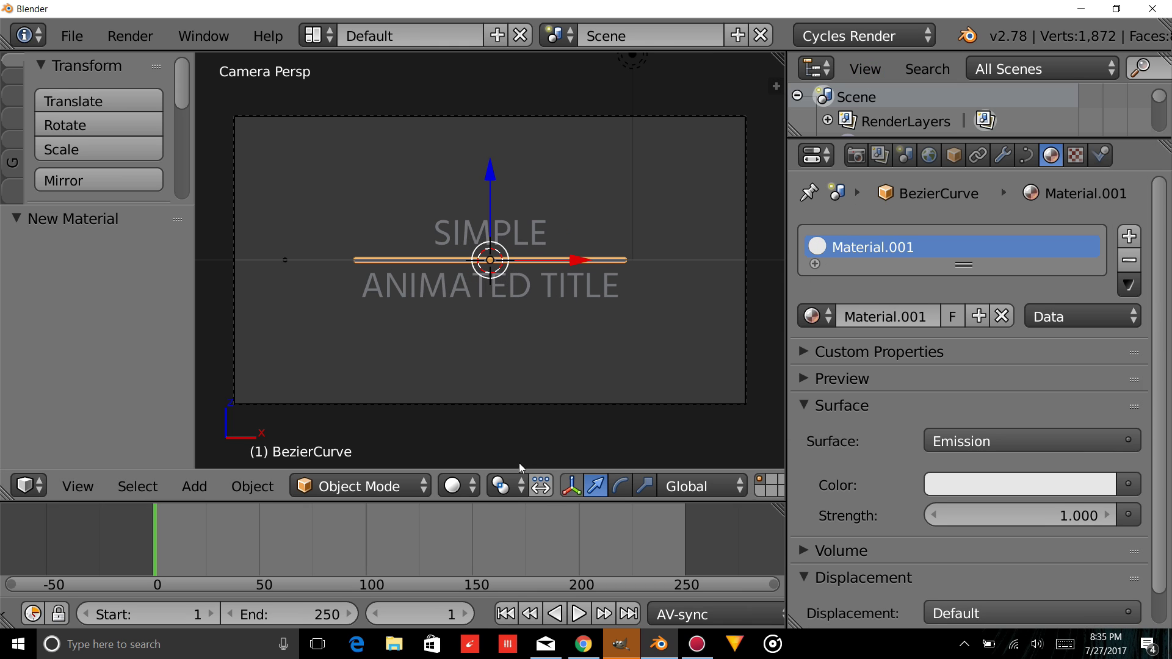
pyautogui.click(465, 488)
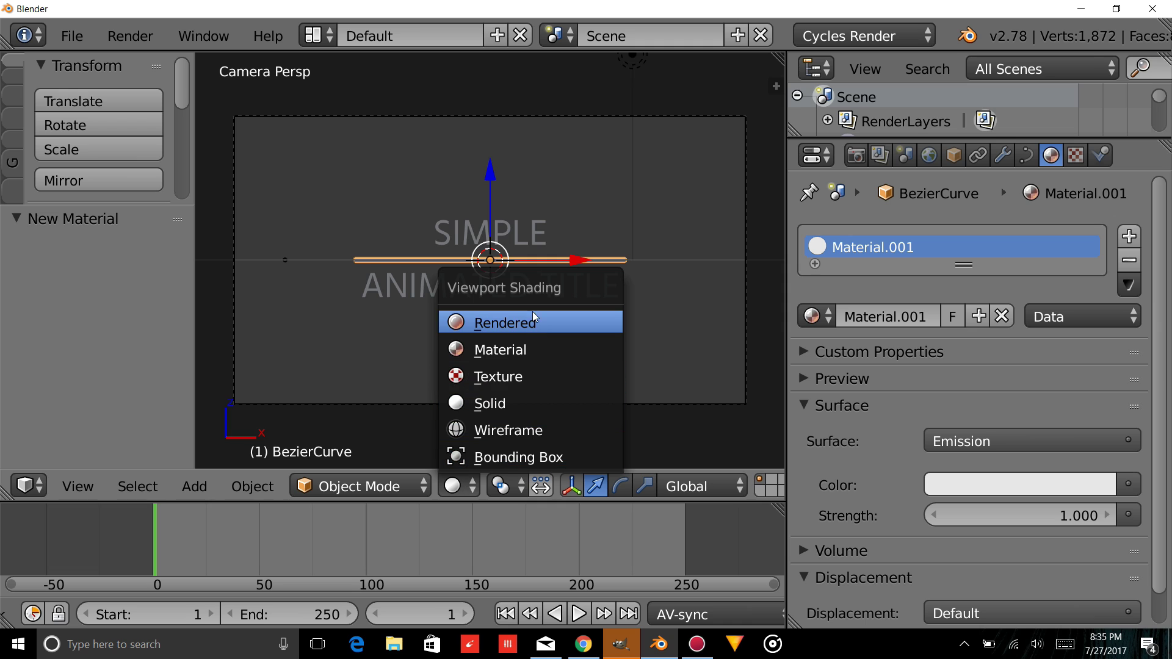
pyautogui.click(495, 324)
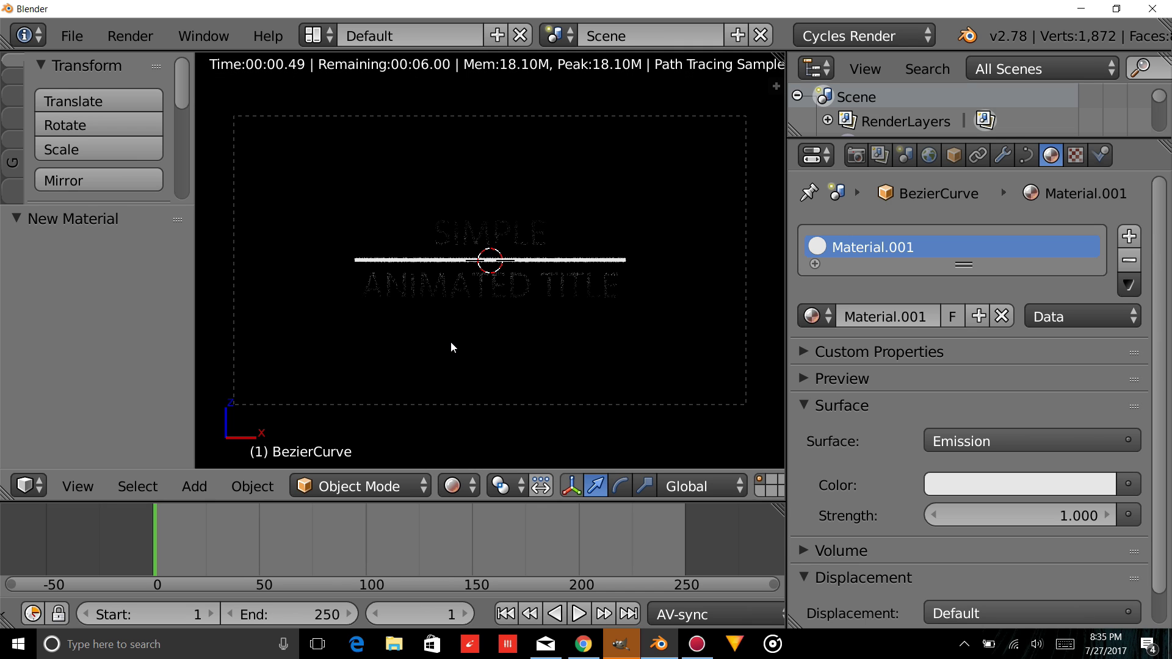
pyautogui.scroll(-1, 517, 295)
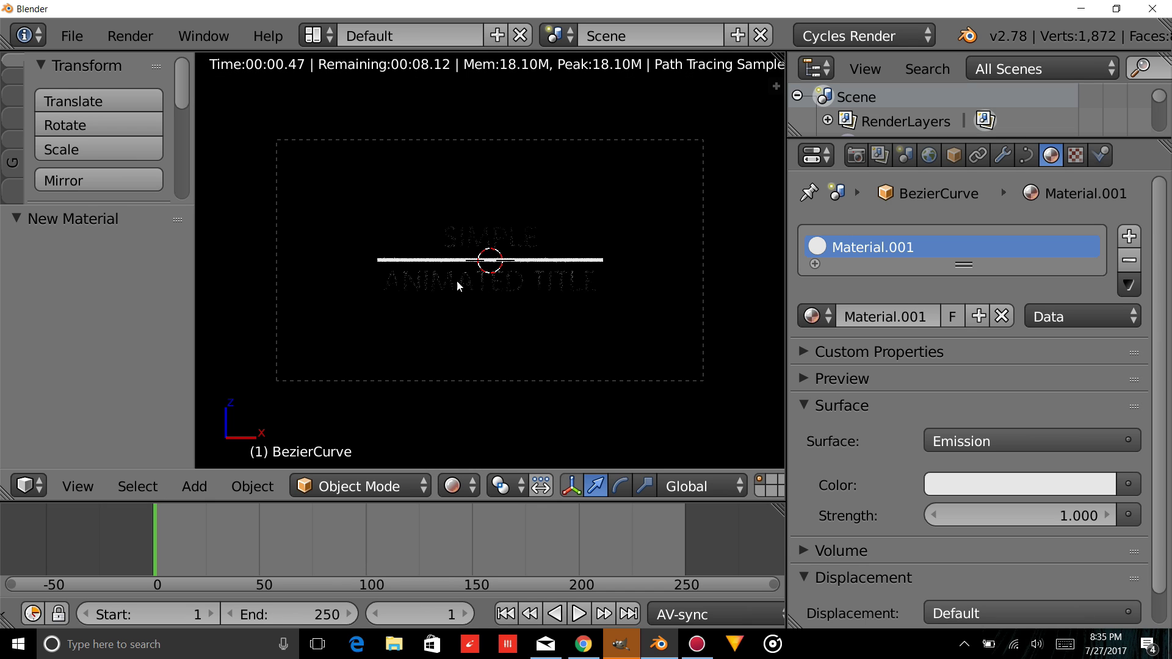
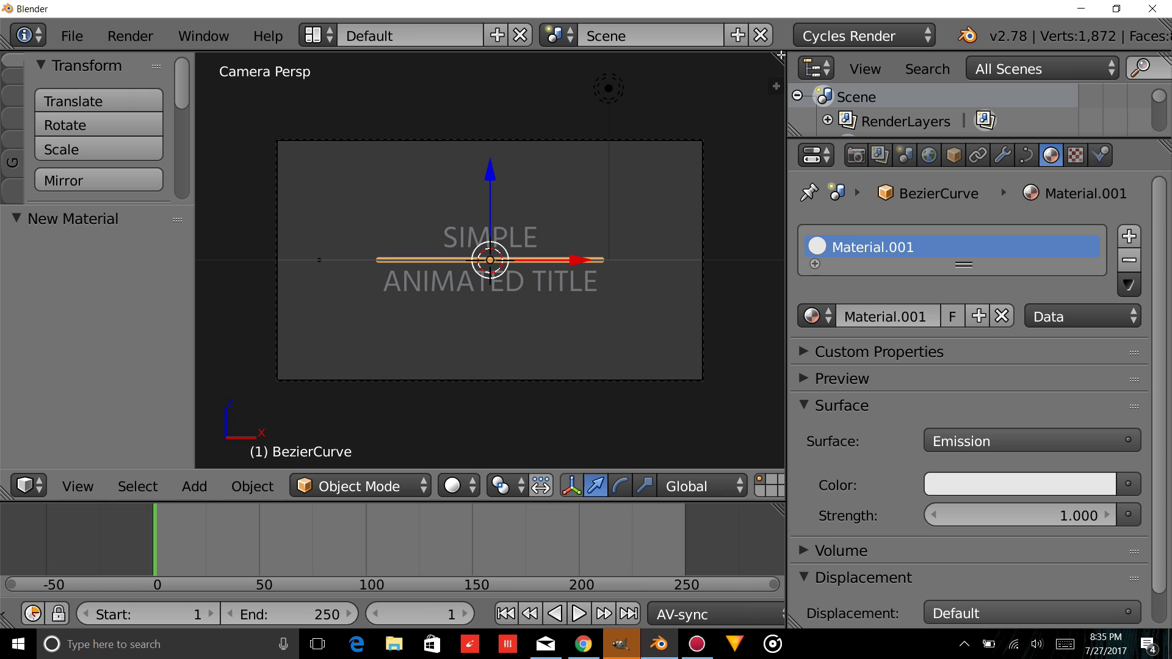
# Select the "SIMPLE" text, split the 3D view in two side by side, and make one half a Node Editor with more graph space.
pyautogui.moveTo(781, 55); pyautogui.dragTo(458, 86)
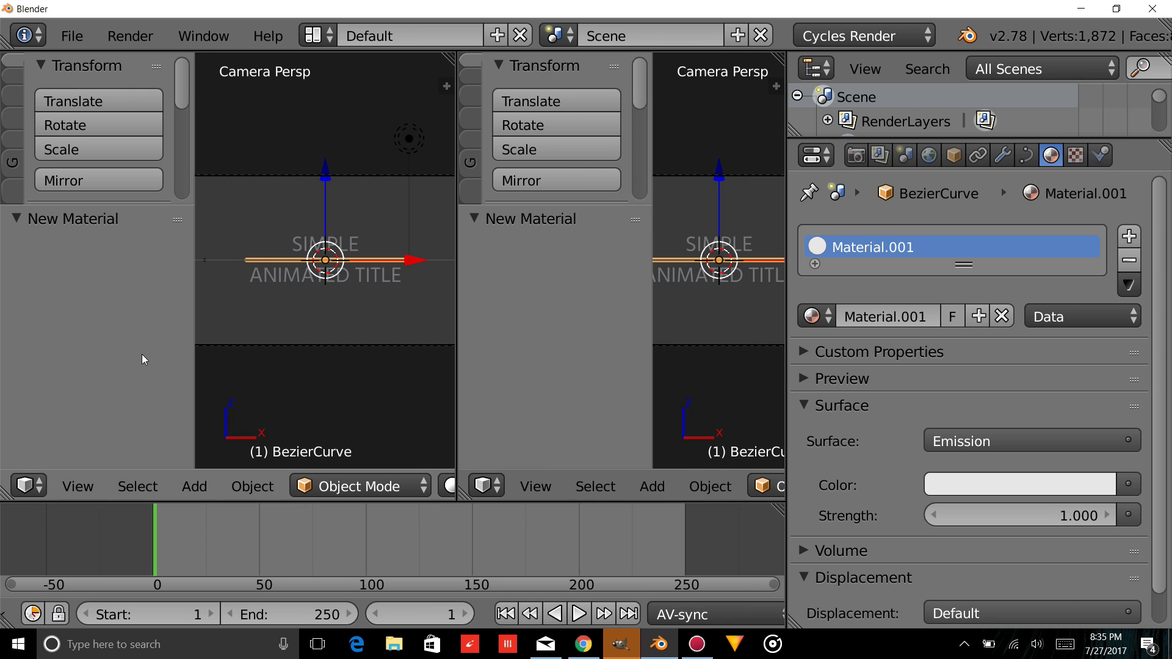
pyautogui.rightClick(696, 251)
pyautogui.click(35, 493)
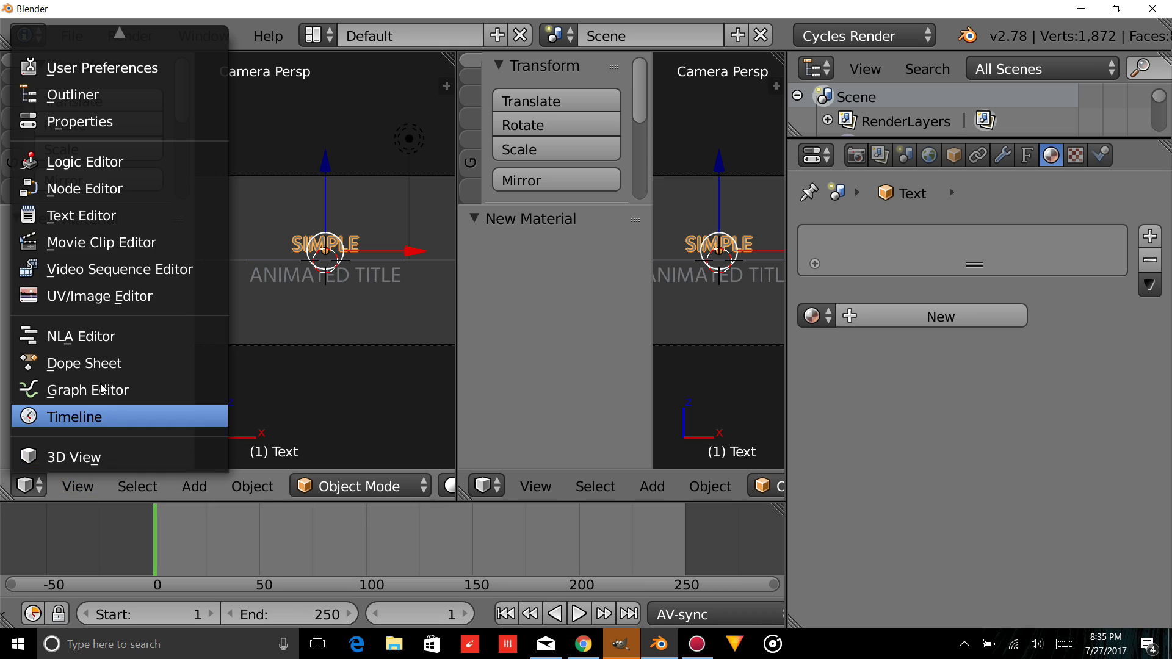
pyautogui.click(92, 192)
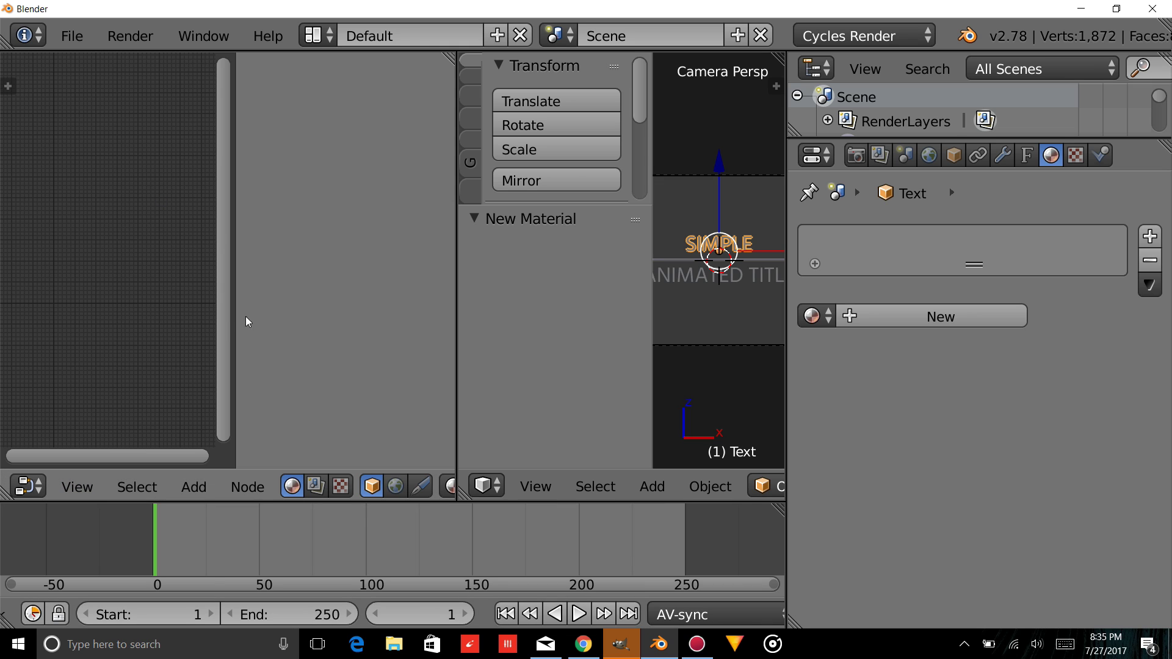
pyautogui.moveTo(232, 317); pyautogui.dragTo(397, 342)
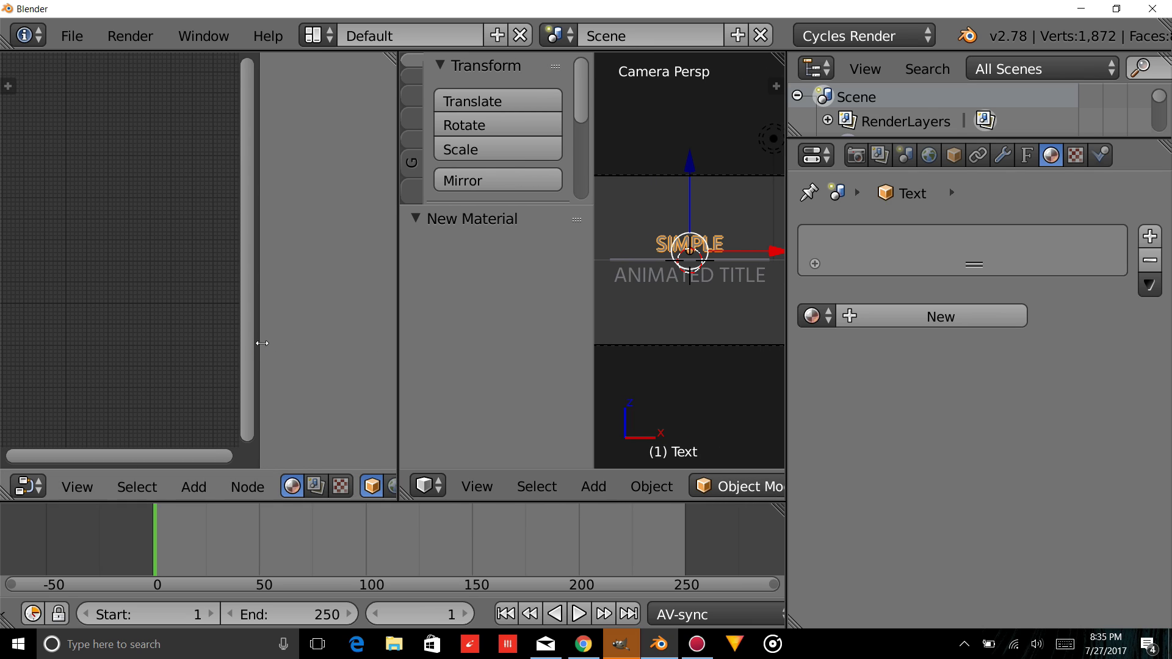
pyautogui.moveTo(262, 343); pyautogui.dragTo(544, 364)
# Create a new material for the "SIMPLE" text with an Emission surface shader.
pyautogui.click(910, 316)
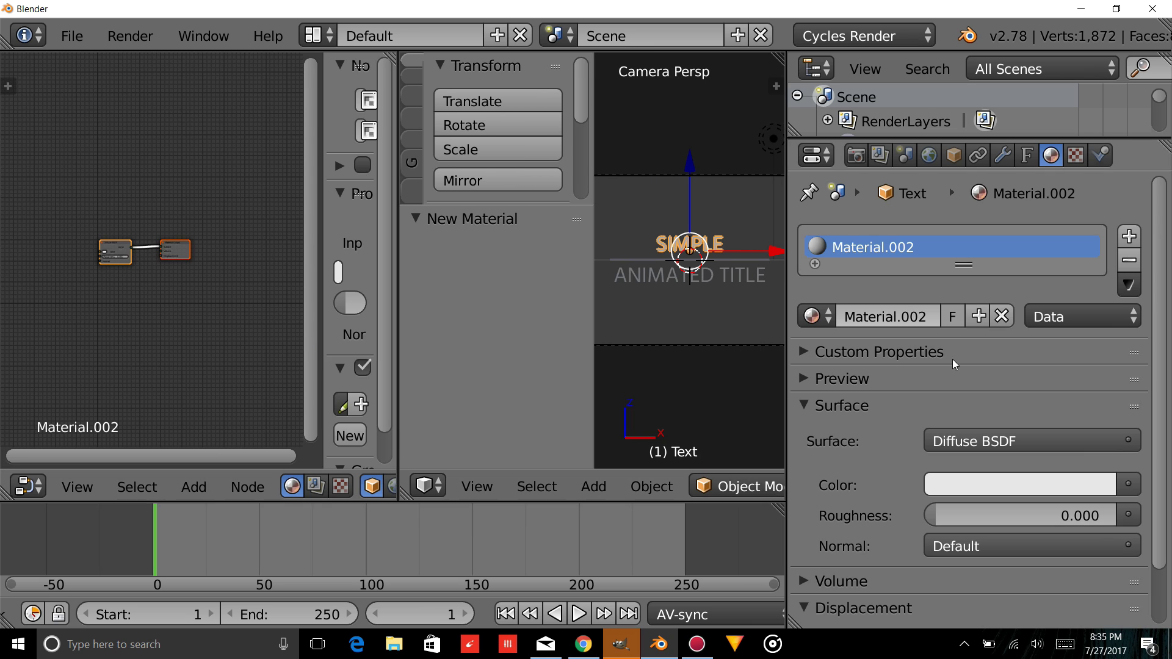
pyautogui.click(999, 432)
pyautogui.click(883, 63)
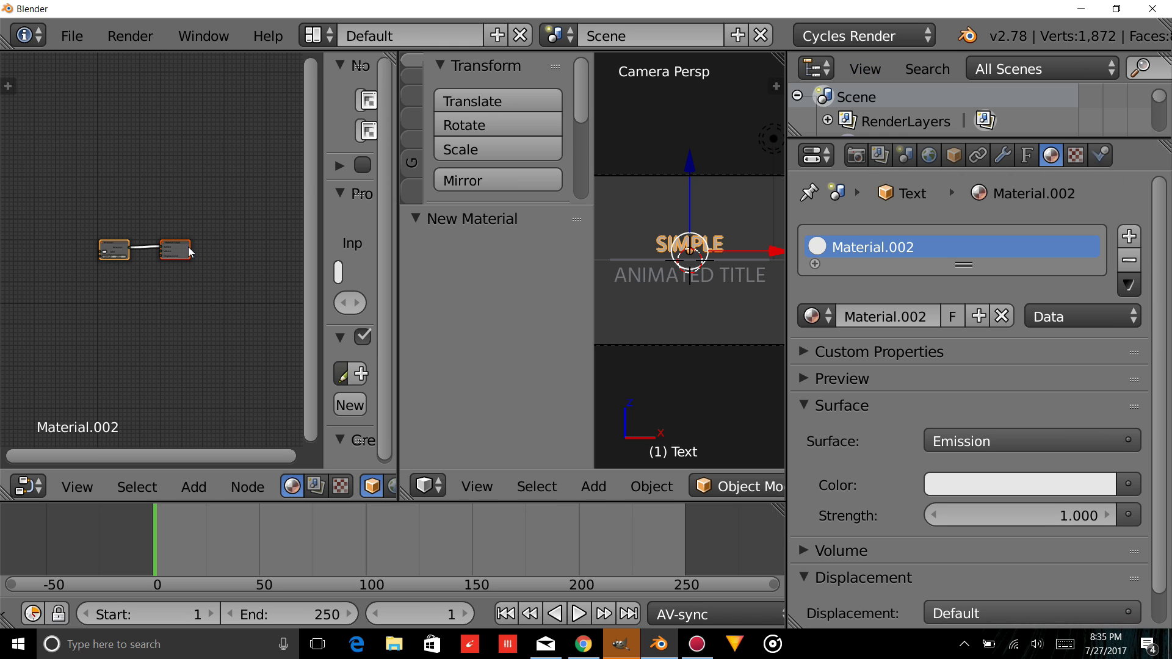
# Add a Transparent BSDF node to the "SIMPLE" text's material and move the Emission node away from the Material Output.
pyautogui.scroll(4, 161, 310)
pyautogui.scroll(-2, 151, 345)
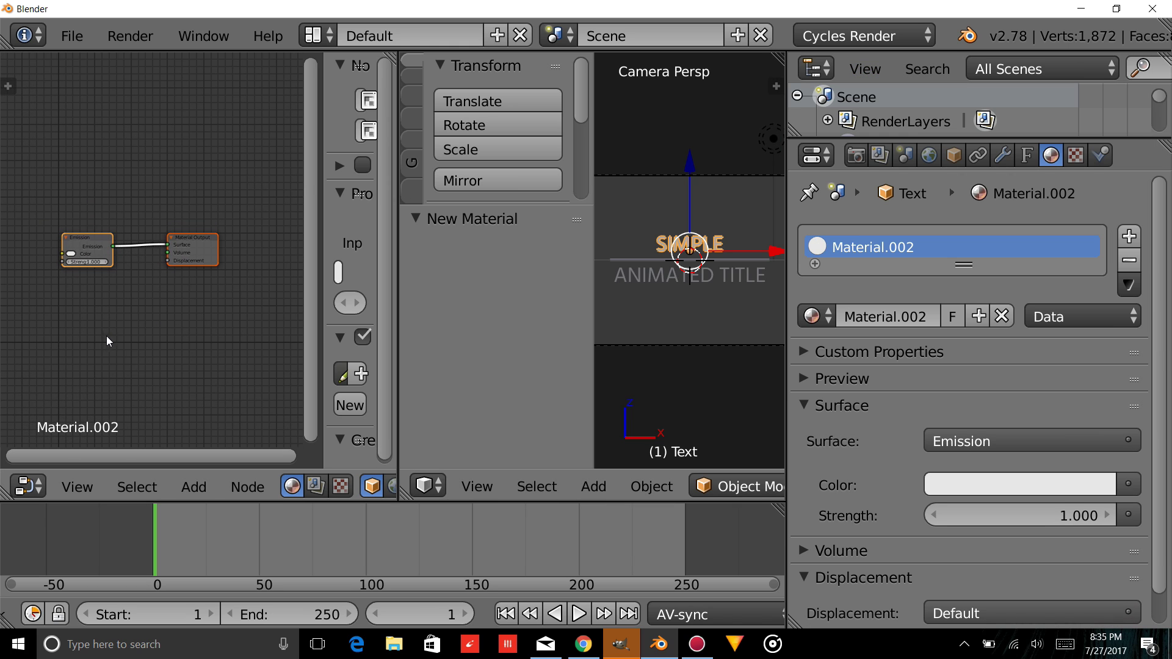
pyautogui.moveTo(106, 335); pyautogui.dragTo(194, 347, button='middle')
pyautogui.click(192, 486)
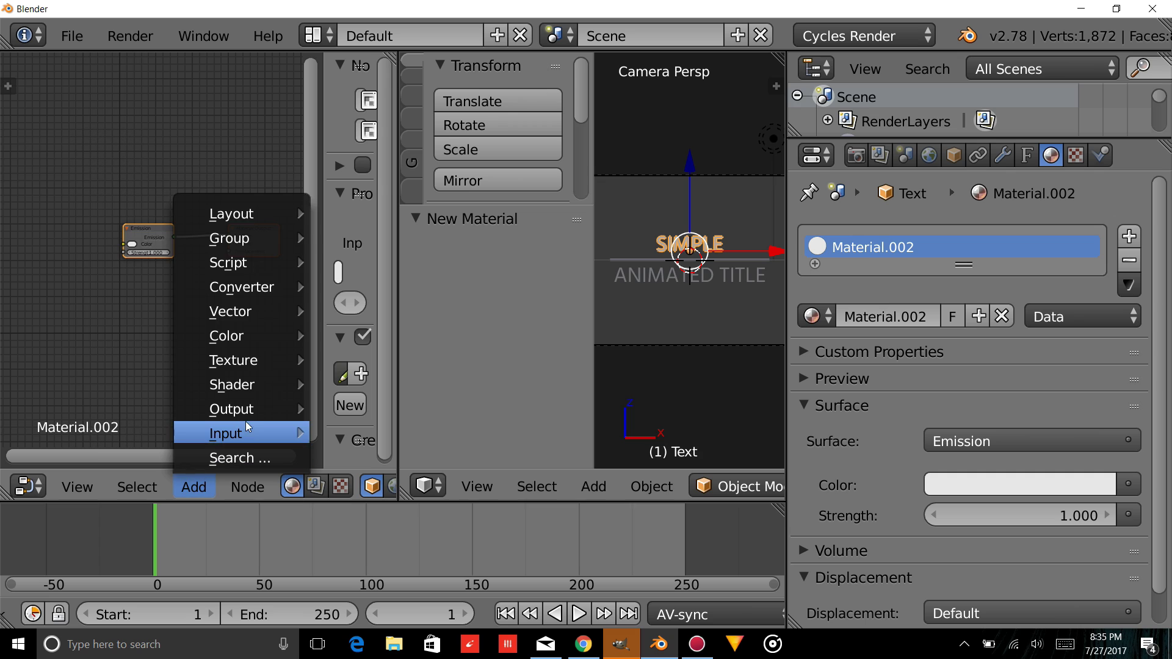
pyautogui.moveTo(239, 385)
pyautogui.click(371, 310)
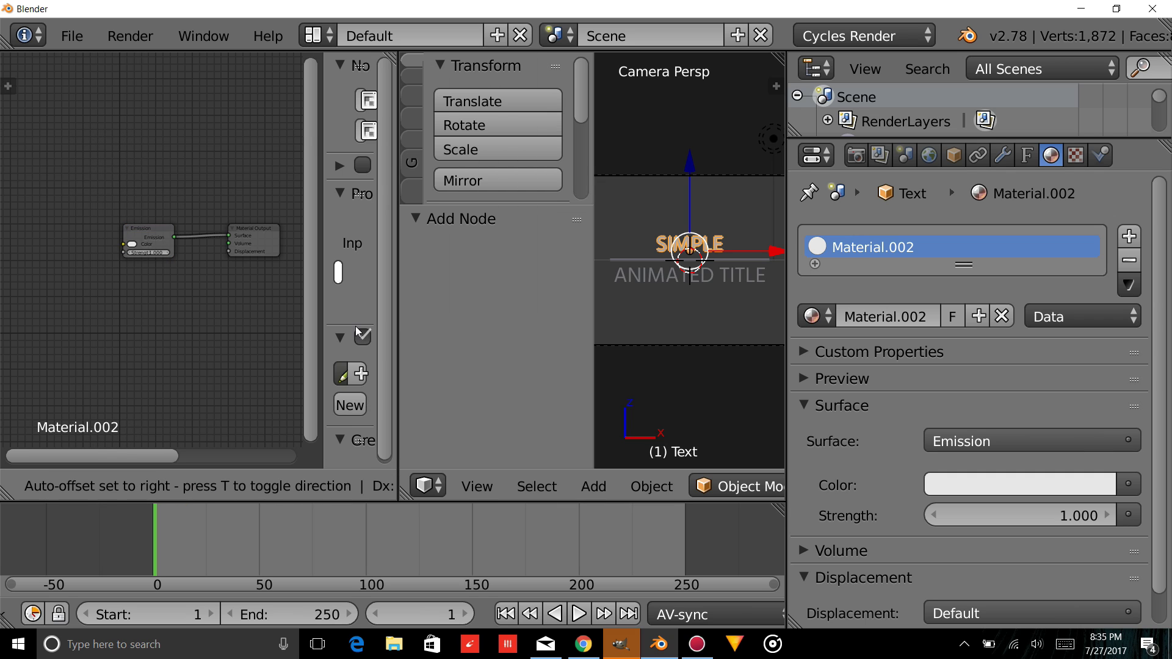
pyautogui.click(111, 318)
pyautogui.moveTo(148, 233); pyautogui.dragTo(38, 273)
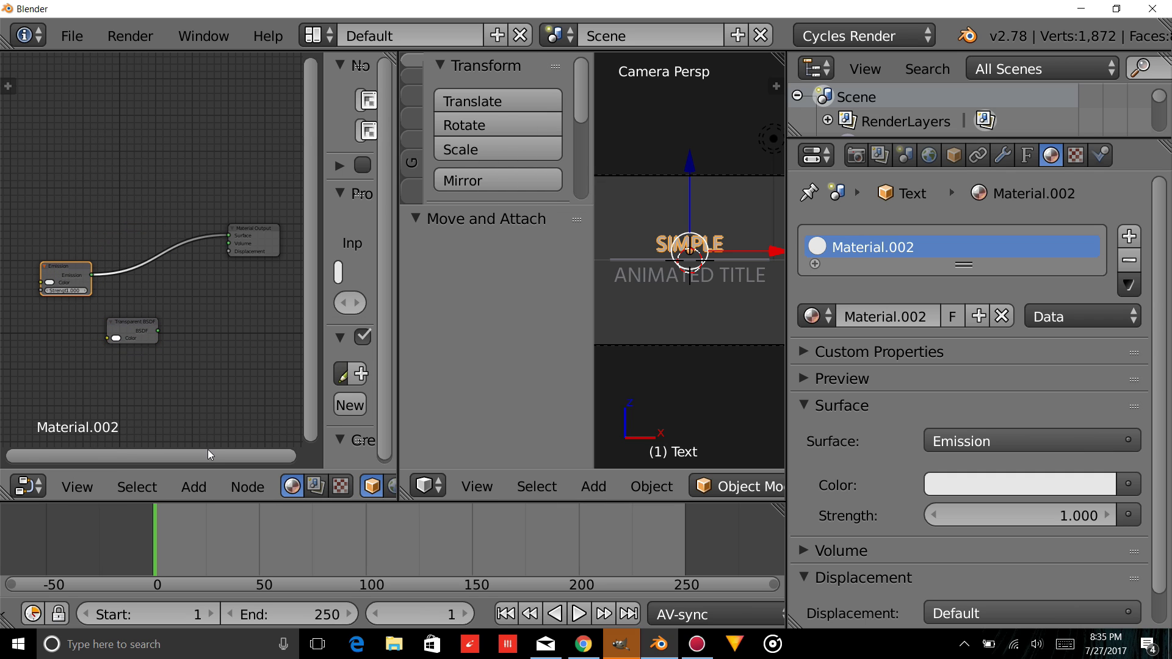
# Add a Texture Coordinate node above the Emission node.
pyautogui.click(204, 485)
pyautogui.moveTo(275, 432)
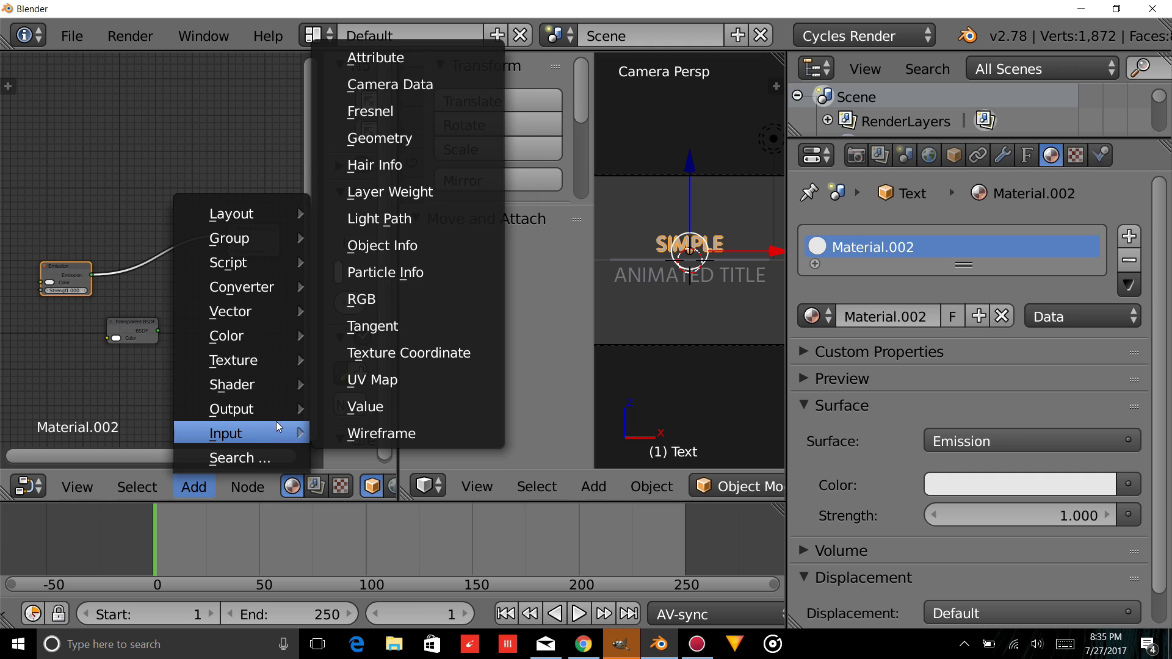
pyautogui.click(369, 359)
pyautogui.click(105, 206)
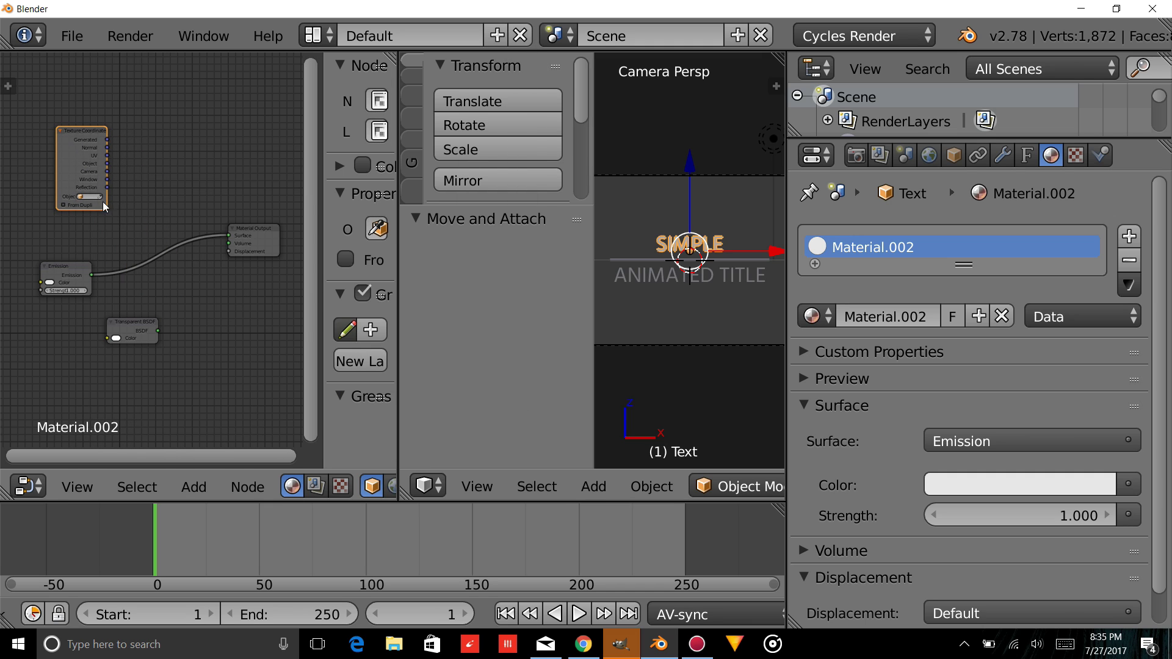
# Add a Mapping node beside the Texture Coordinate node and shift both to make room in the graph.
pyautogui.click(207, 482)
pyautogui.moveTo(270, 320)
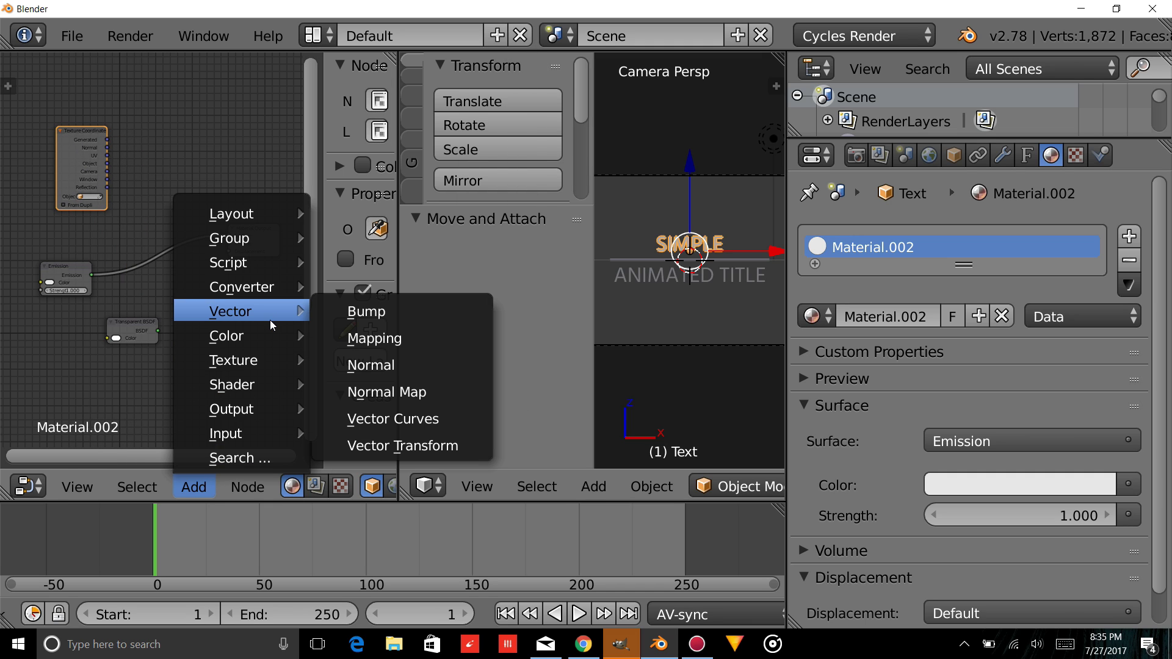
pyautogui.click(375, 342)
pyautogui.click(89, 138)
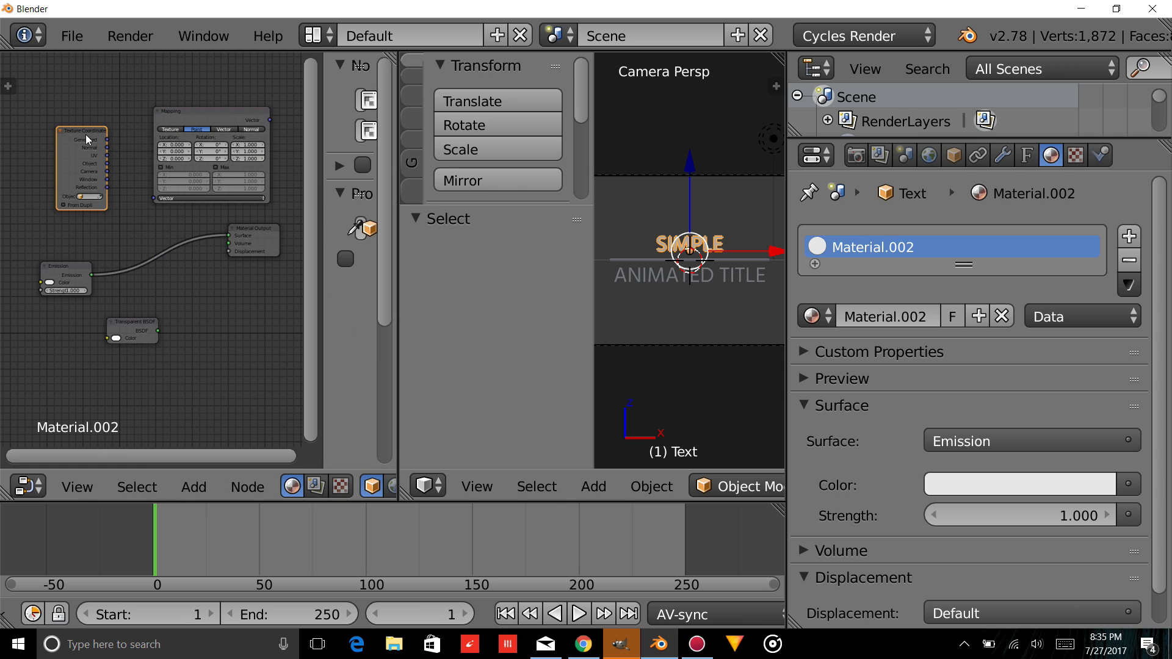
pyautogui.click(78, 116)
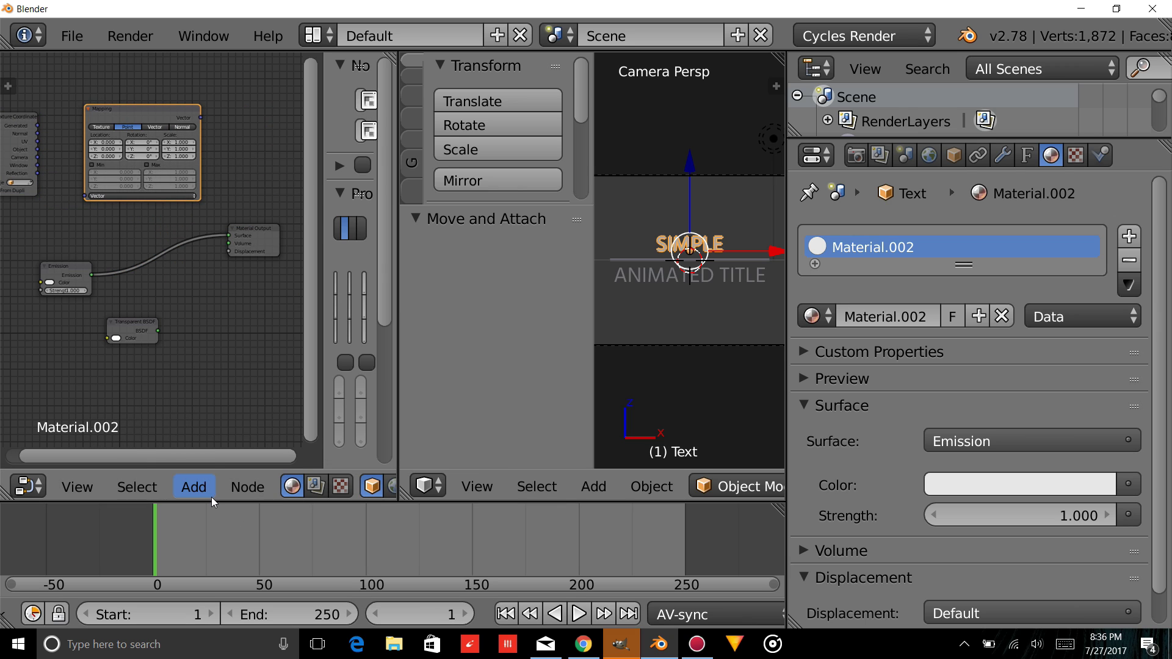
# Add a Separate XYZ node after the Mapping node and spread out the Texture Coordinate and Mapping nodes.
pyautogui.click(194, 486)
pyautogui.moveTo(270, 291)
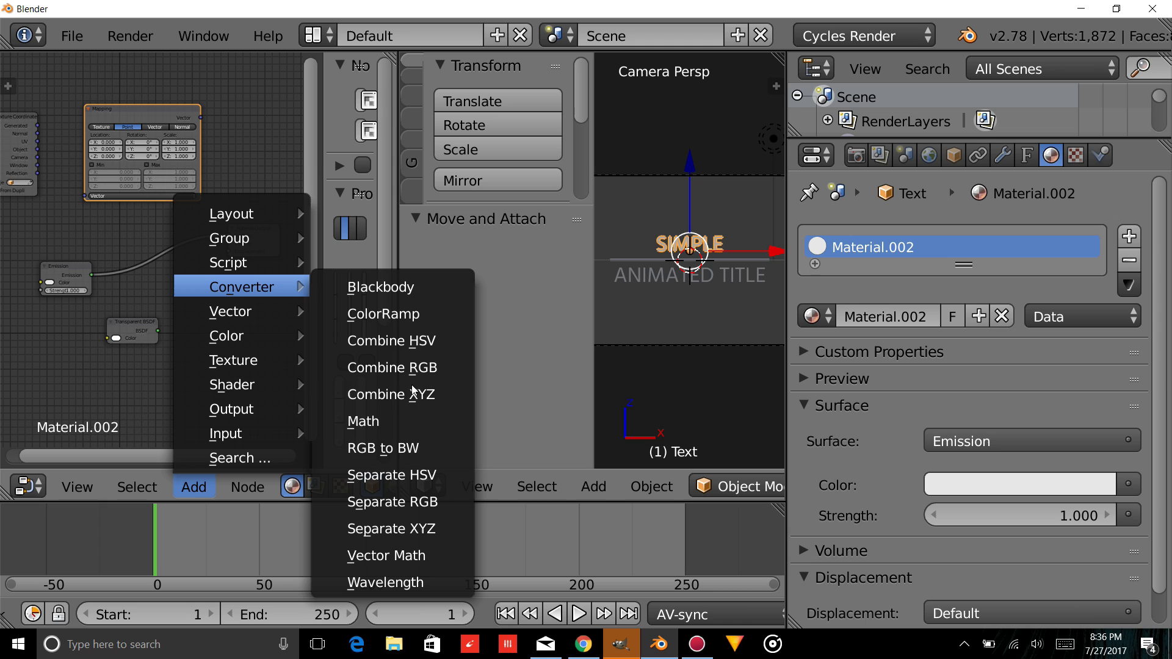
pyautogui.click(399, 528)
pyautogui.click(237, 131)
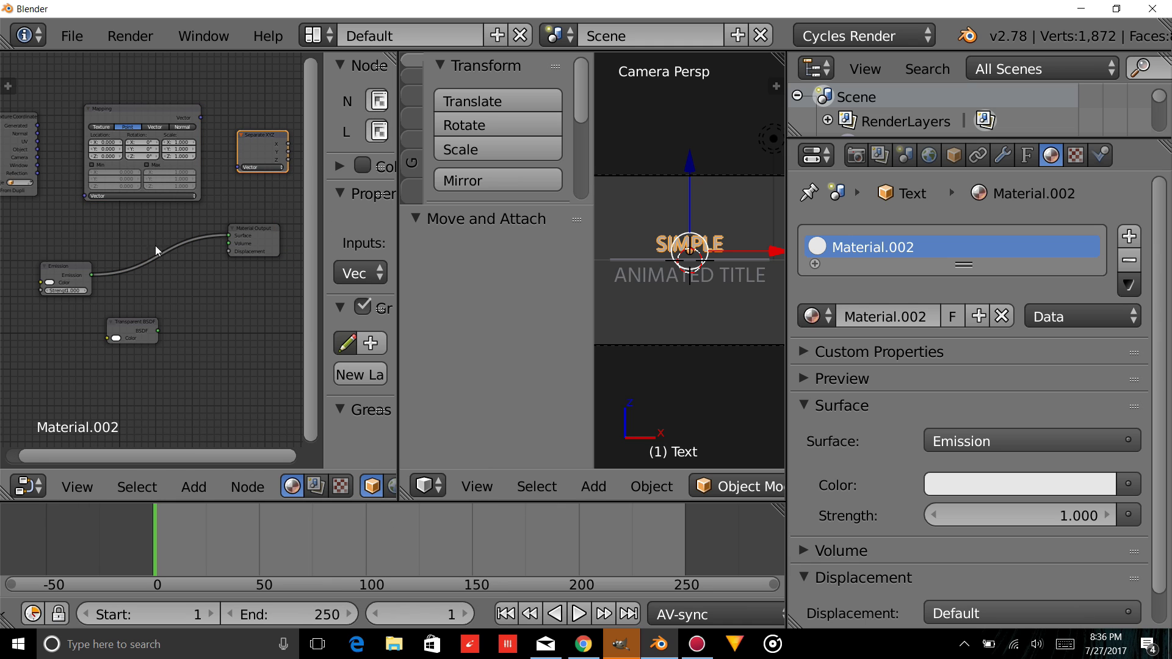
pyautogui.scroll(-3, 118, 199)
pyautogui.moveTo(85, 181); pyautogui.dragTo(44, 176)
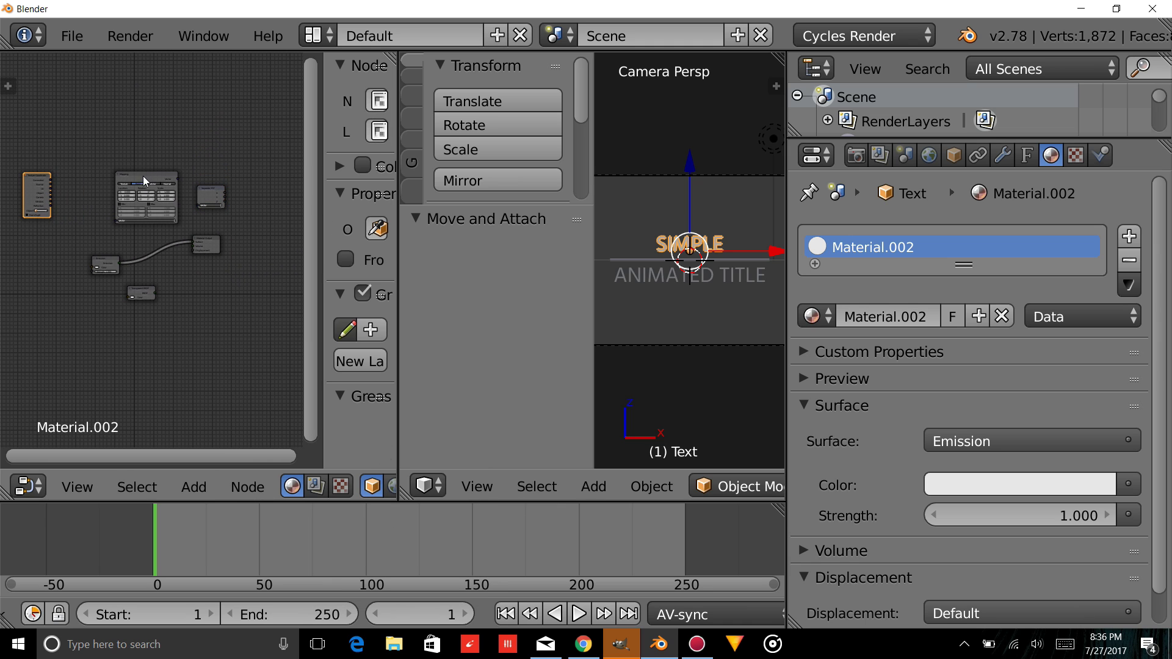
pyautogui.moveTo(142, 176); pyautogui.dragTo(89, 175)
pyautogui.scroll(2, 211, 280)
pyautogui.scroll(1, 211, 280)
# Add a Bright/Contrast node beside the Mapping node and move the Separate XYZ node away from it.
pyautogui.click(194, 486)
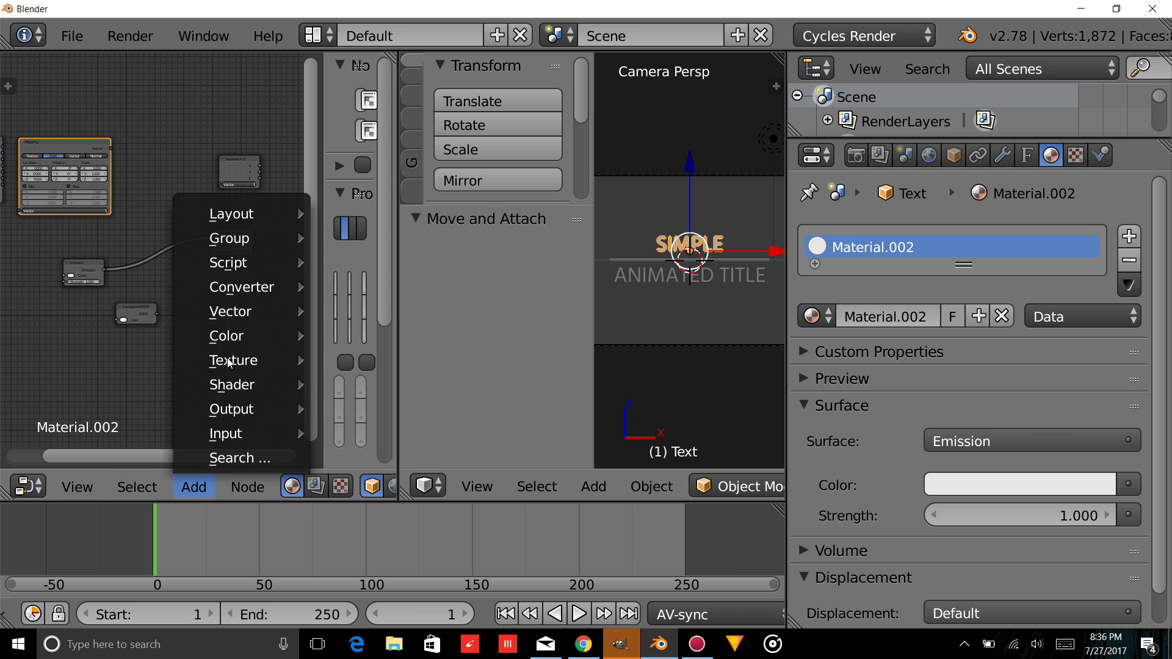
pyautogui.moveTo(242, 335)
pyautogui.click(354, 337)
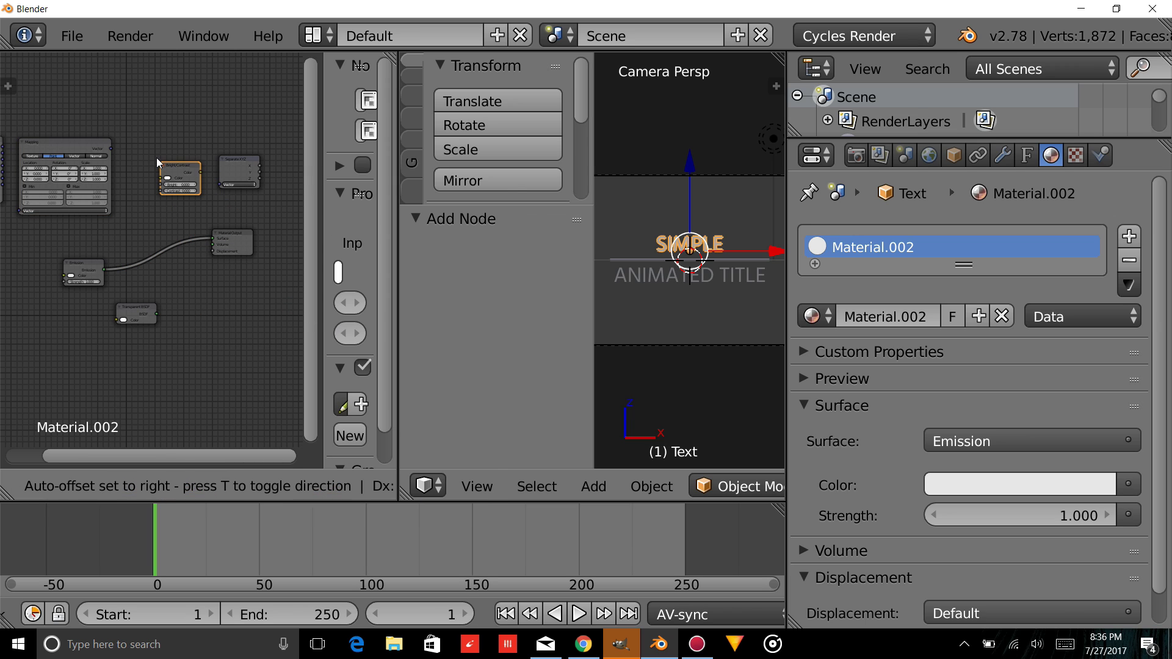
pyautogui.click(156, 158)
pyautogui.moveTo(242, 166); pyautogui.dragTo(268, 189)
# Add a Mix Shader node near the Separate XYZ node, leaving it unconnected.
pyautogui.click(210, 482)
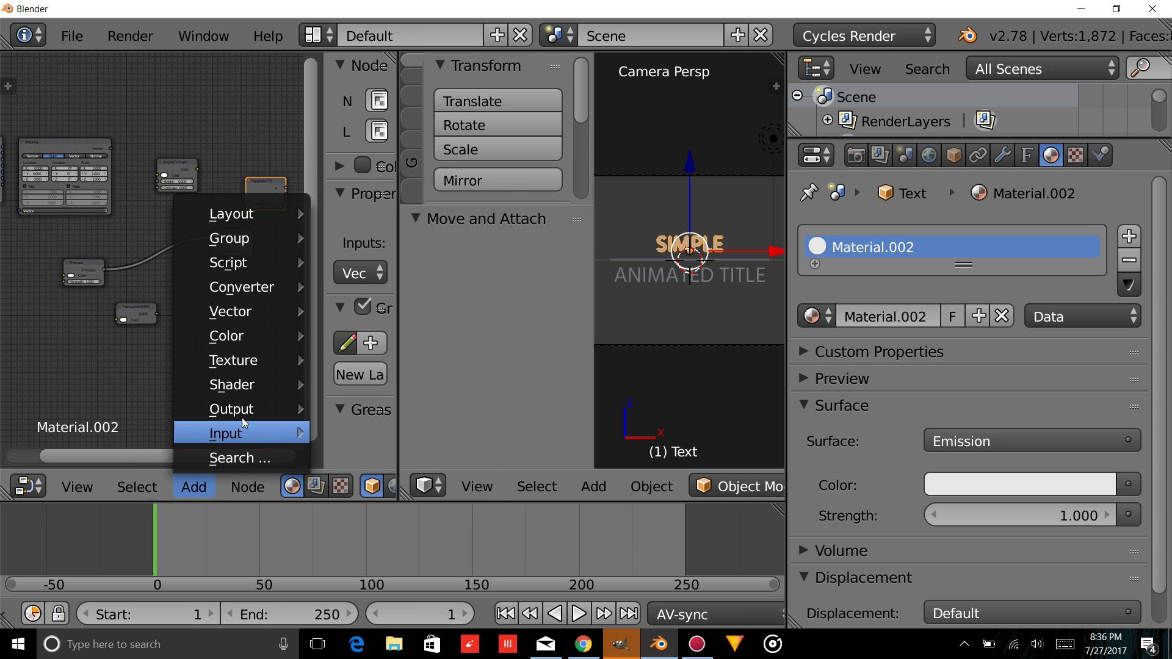
pyautogui.moveTo(247, 384)
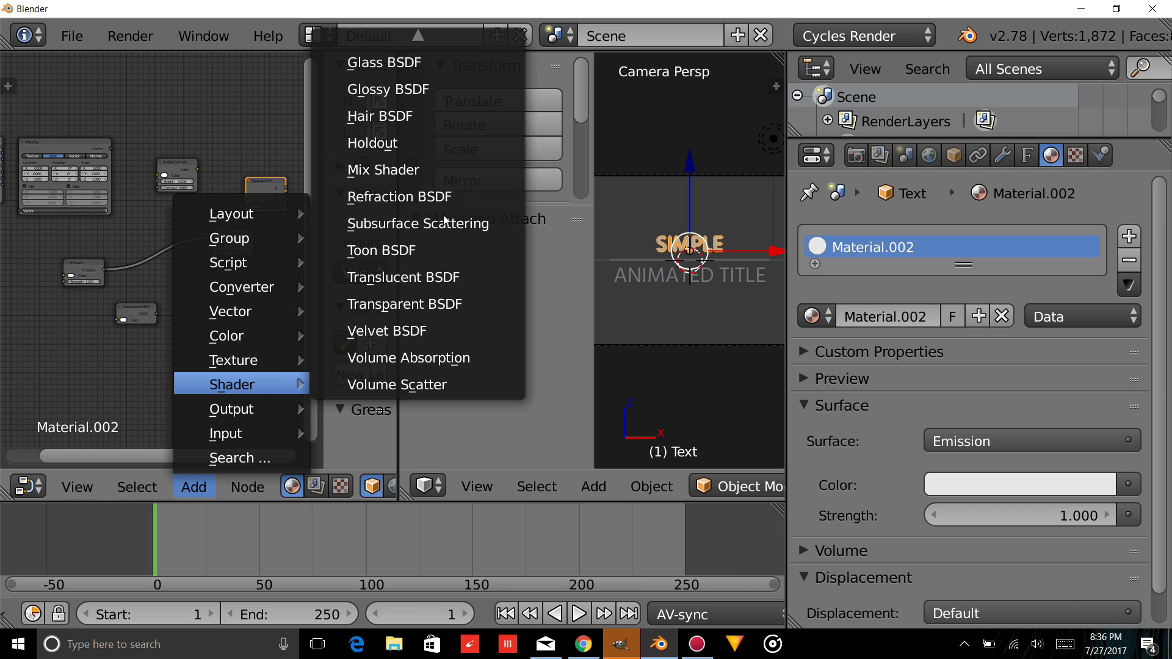
pyautogui.click(380, 169)
pyautogui.click(225, 224)
# Spread out the Separate XYZ, Material Output, Emission and Transparent BSDF nodes to make room for the Mix Shader.
pyautogui.moveTo(226, 220); pyautogui.dragTo(43, 241, button='middle')
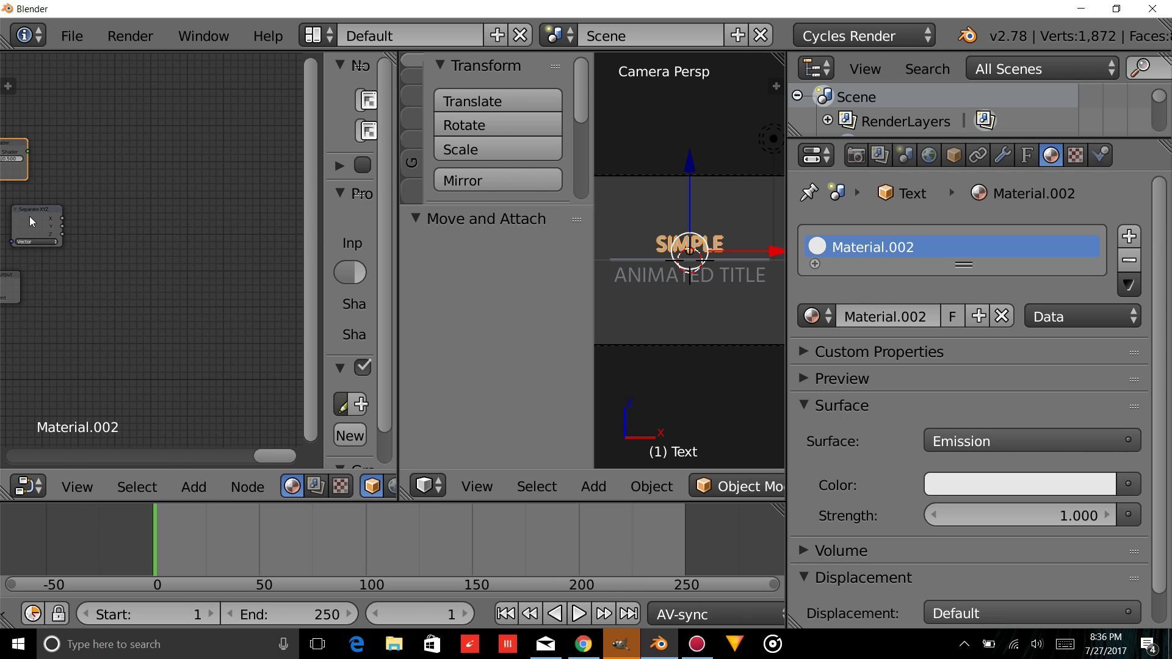
pyautogui.moveTo(29, 216); pyautogui.dragTo(57, 197)
pyautogui.moveTo(9, 279); pyautogui.dragTo(187, 291)
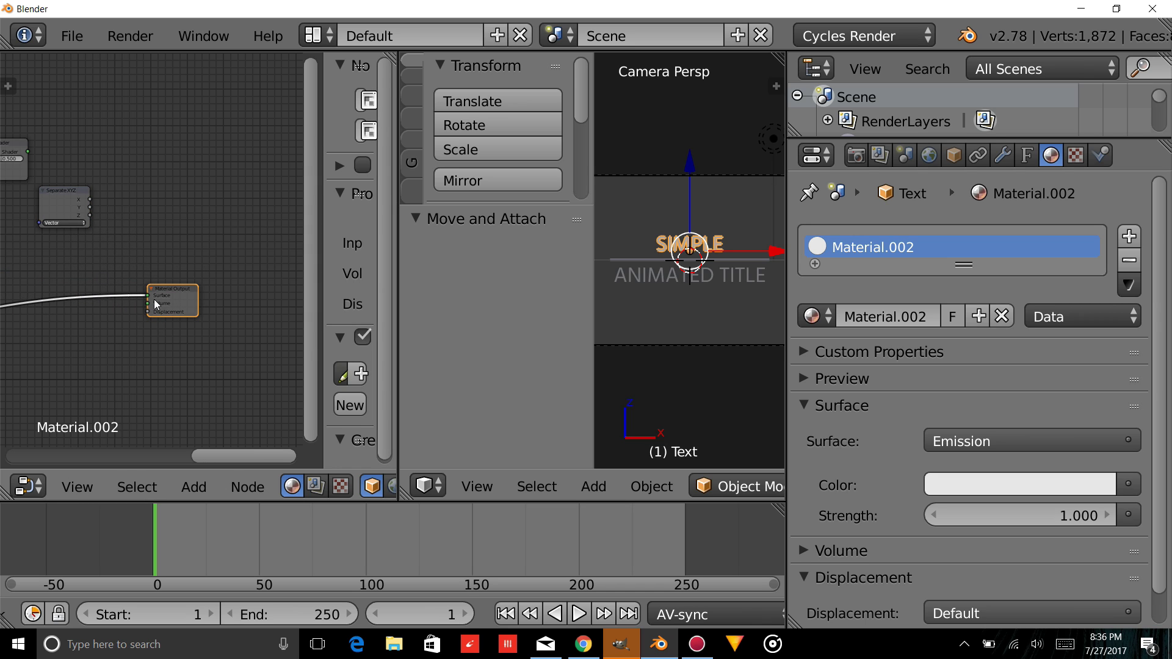
pyautogui.moveTo(137, 297); pyautogui.dragTo(271, 202, button='middle')
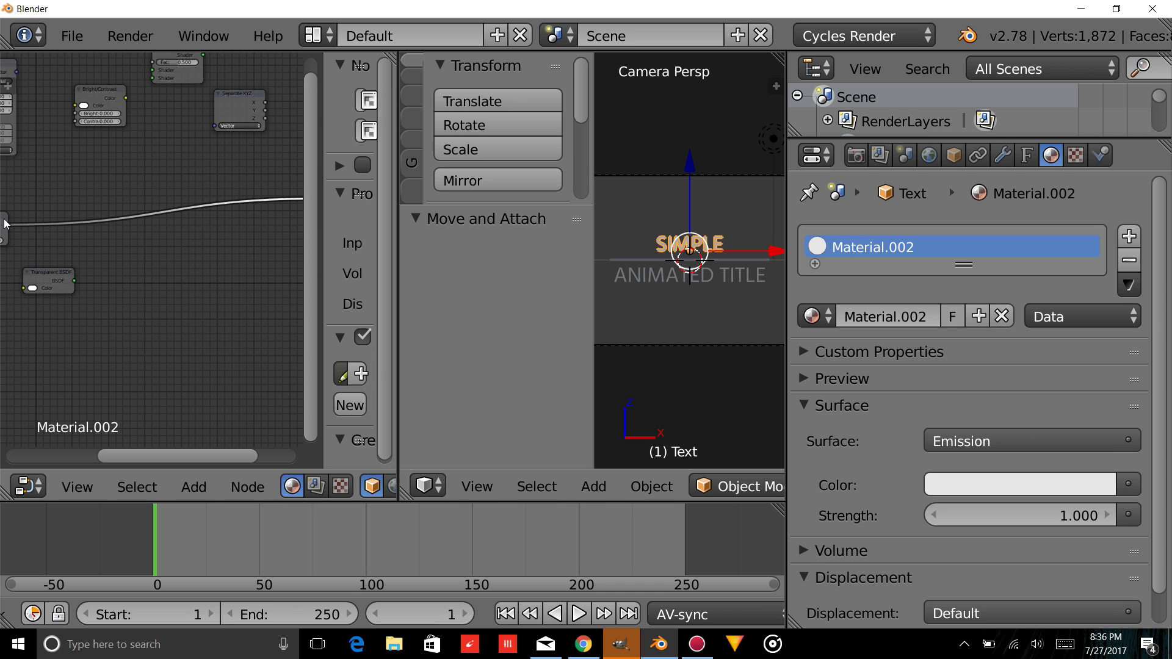
pyautogui.moveTo(5, 224); pyautogui.dragTo(166, 214)
pyautogui.click(50, 273)
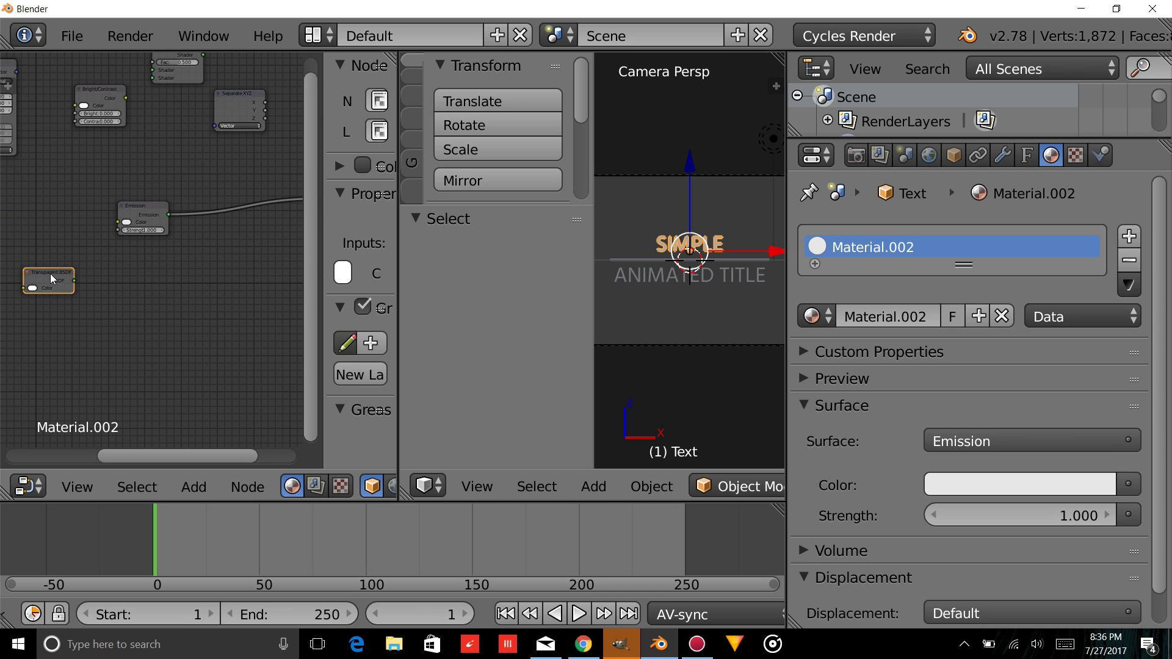
pyautogui.moveTo(50, 273); pyautogui.dragTo(215, 311)
# Insert the Mix Shader between Emission and Material Output and connect the Transparent BSDF to its second shader input.
pyautogui.scroll(-1, 220, 315)
pyautogui.moveTo(219, 315); pyautogui.dragTo(88, 342, button='middle')
pyautogui.moveTo(85, 100); pyautogui.dragTo(167, 229)
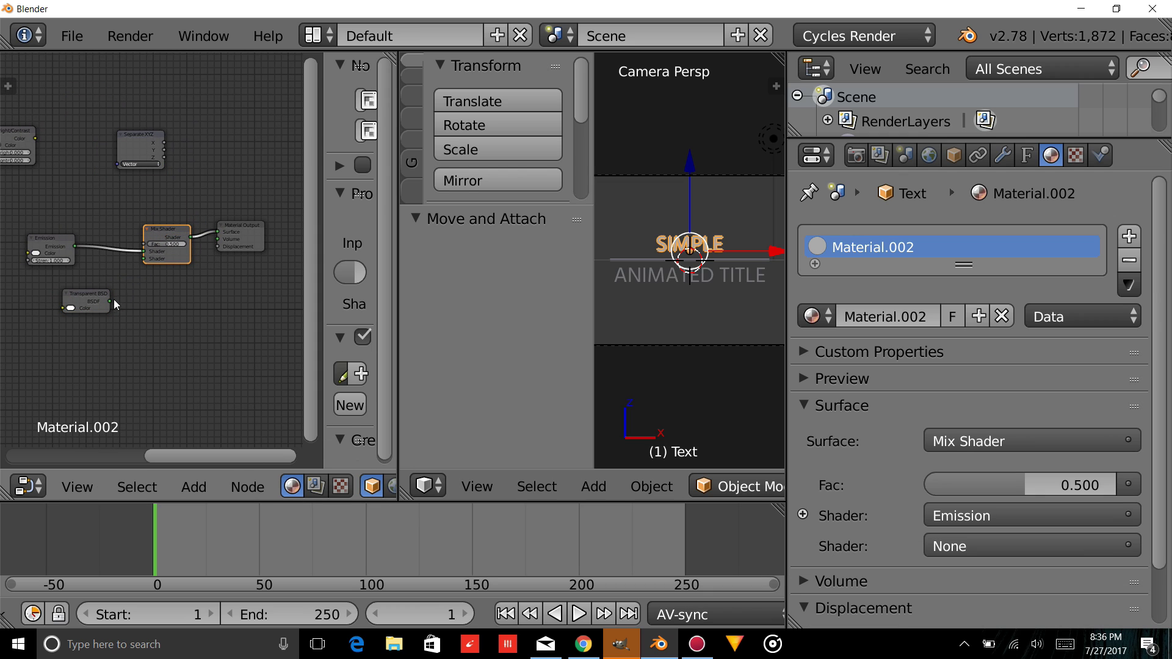
pyautogui.moveTo(111, 300); pyautogui.dragTo(145, 260)
pyautogui.moveTo(235, 232); pyautogui.dragTo(270, 221)
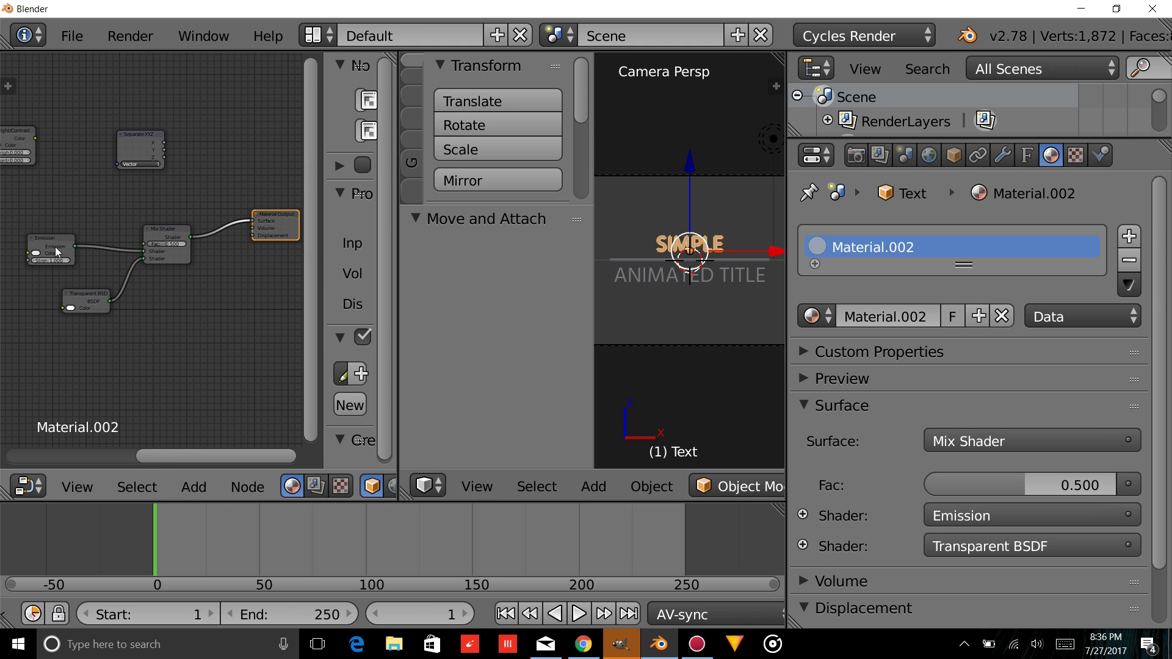
# Move the Emission and Separate XYZ nodes aside and bring the Bright/Contrast node next to the Mix Shader.
pyautogui.moveTo(68, 235); pyautogui.dragTo(27, 249)
pyautogui.moveTo(144, 144); pyautogui.dragTo(88, 143)
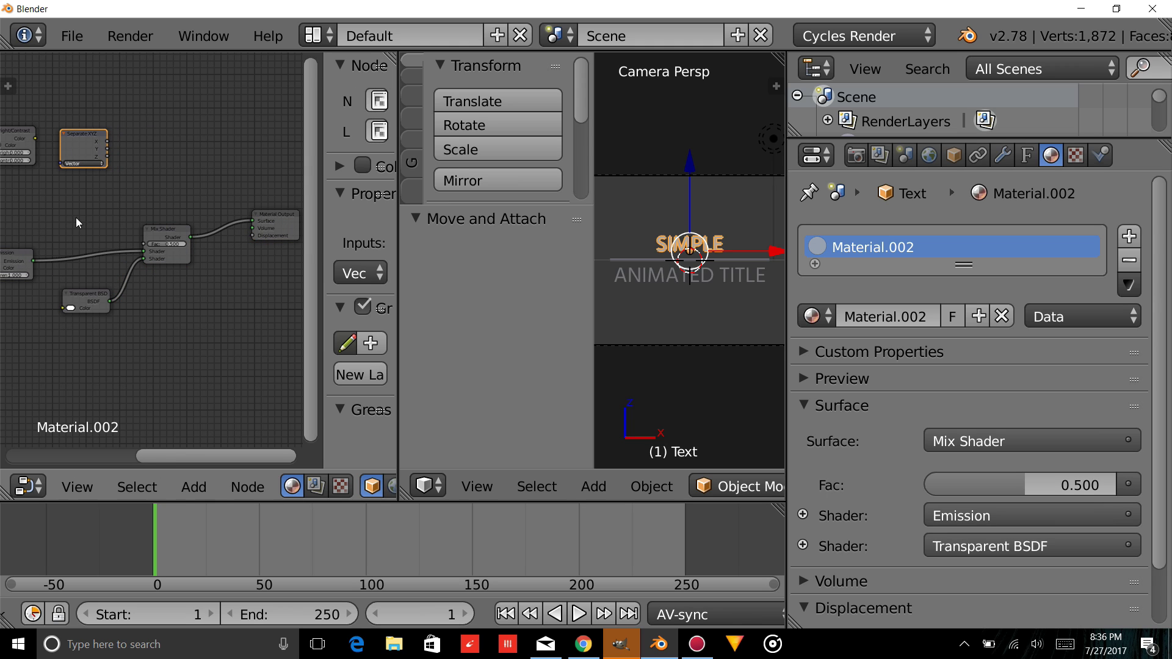
pyautogui.moveTo(69, 196); pyautogui.dragTo(115, 188, button='middle')
pyautogui.moveTo(66, 132); pyautogui.dragTo(147, 217)
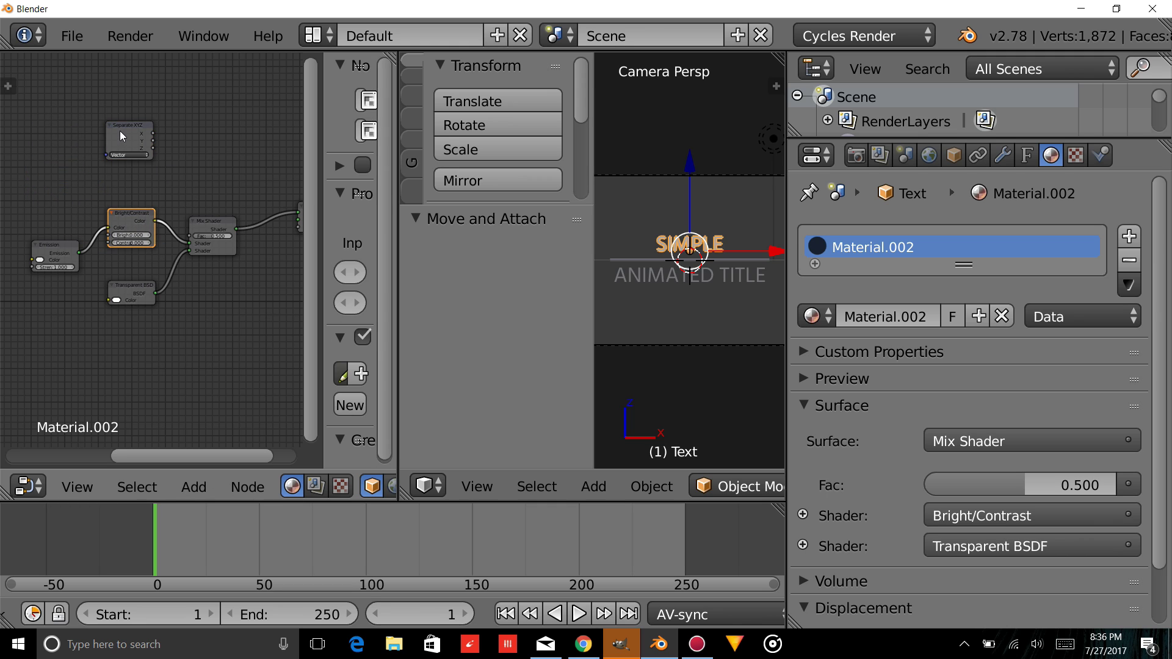
pyautogui.moveTo(121, 133); pyautogui.dragTo(52, 136)
# Connect the Bright/Contrast color output to the Mix Shader's Fac, and Separate XYZ's X output to the Bright/Contrast color input.
pyautogui.moveTo(123, 218); pyautogui.dragTo(190, 243)
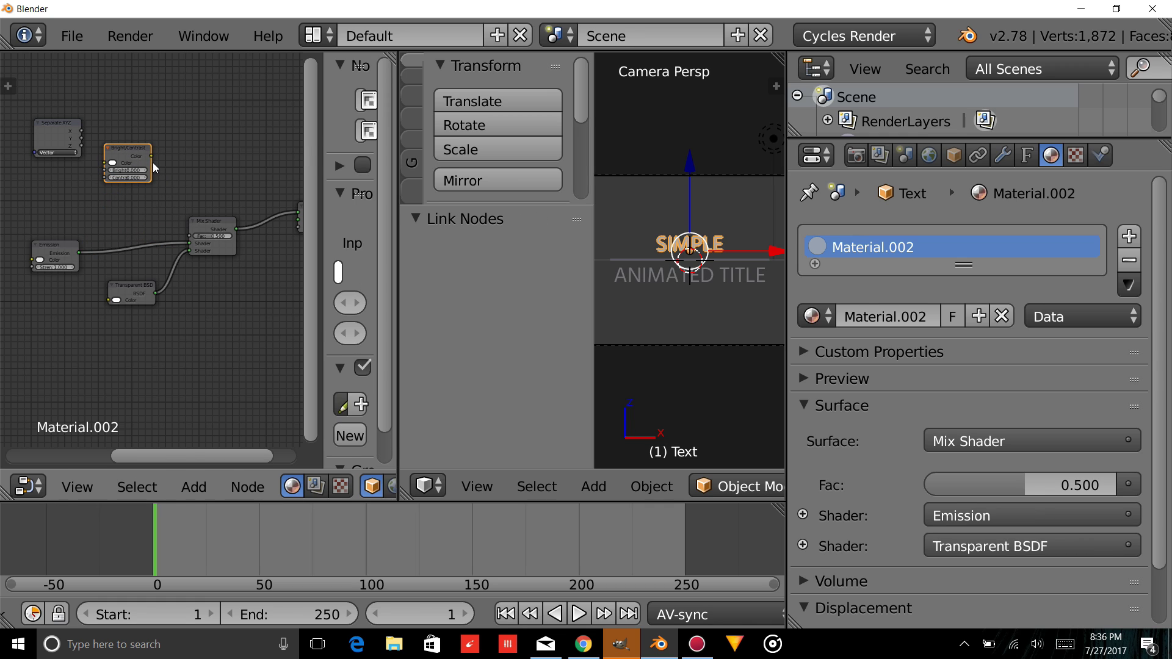
pyautogui.moveTo(152, 159); pyautogui.dragTo(190, 239)
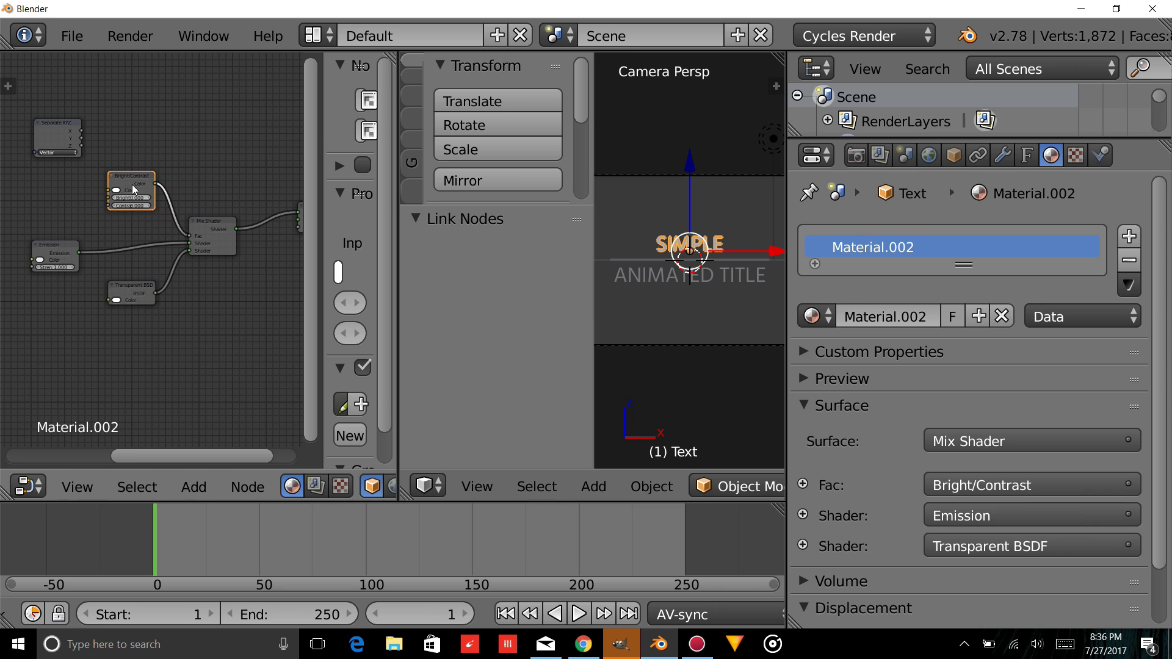
pyautogui.moveTo(132, 184); pyautogui.dragTo(120, 151)
pyautogui.moveTo(80, 128); pyautogui.dragTo(52, 130)
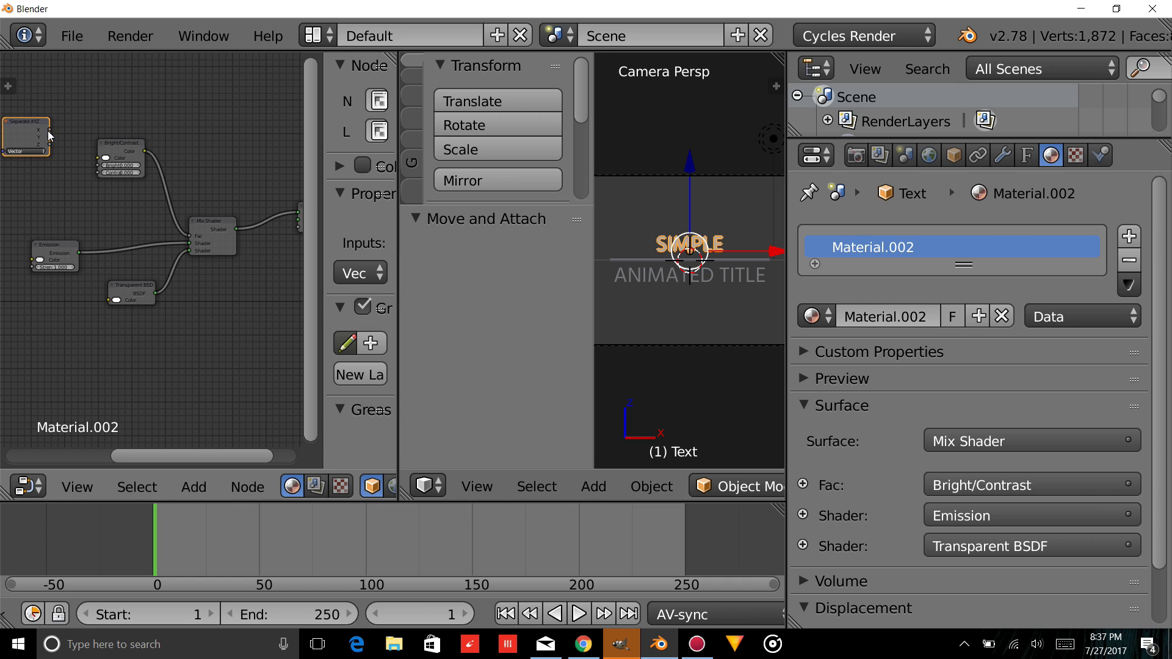
pyautogui.moveTo(48, 129); pyautogui.dragTo(98, 159)
# Set the Bright/Contrast node's Contrast to 0.01.
pyautogui.scroll(5, 133, 209)
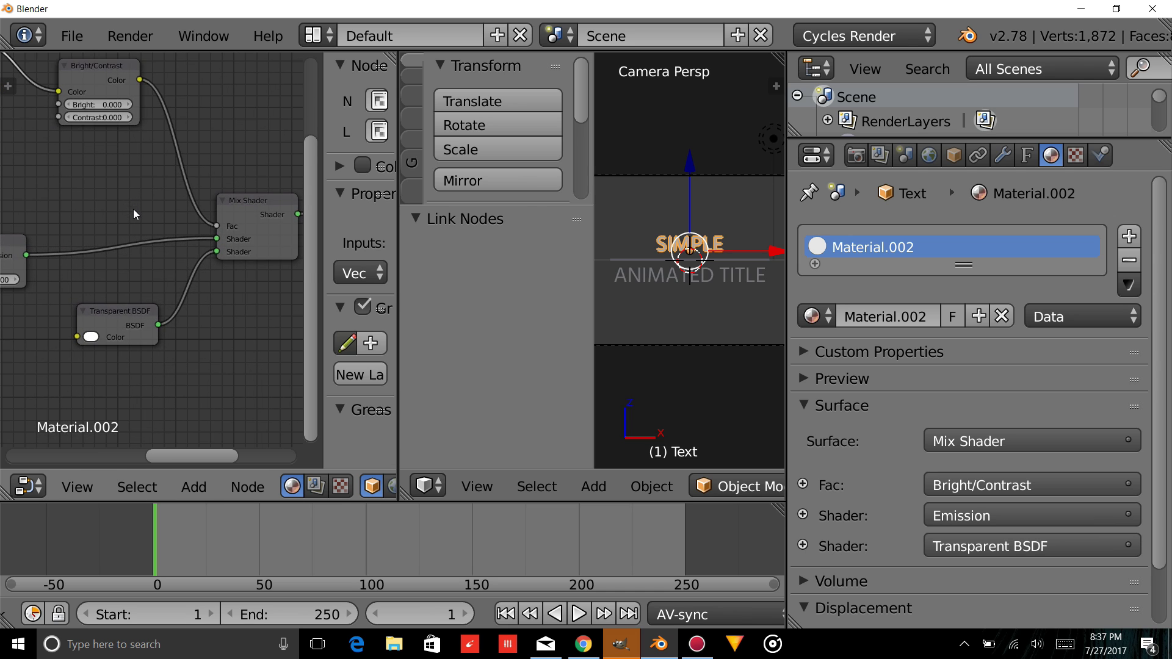
pyautogui.moveTo(56, 128); pyautogui.dragTo(113, 165, button='middle')
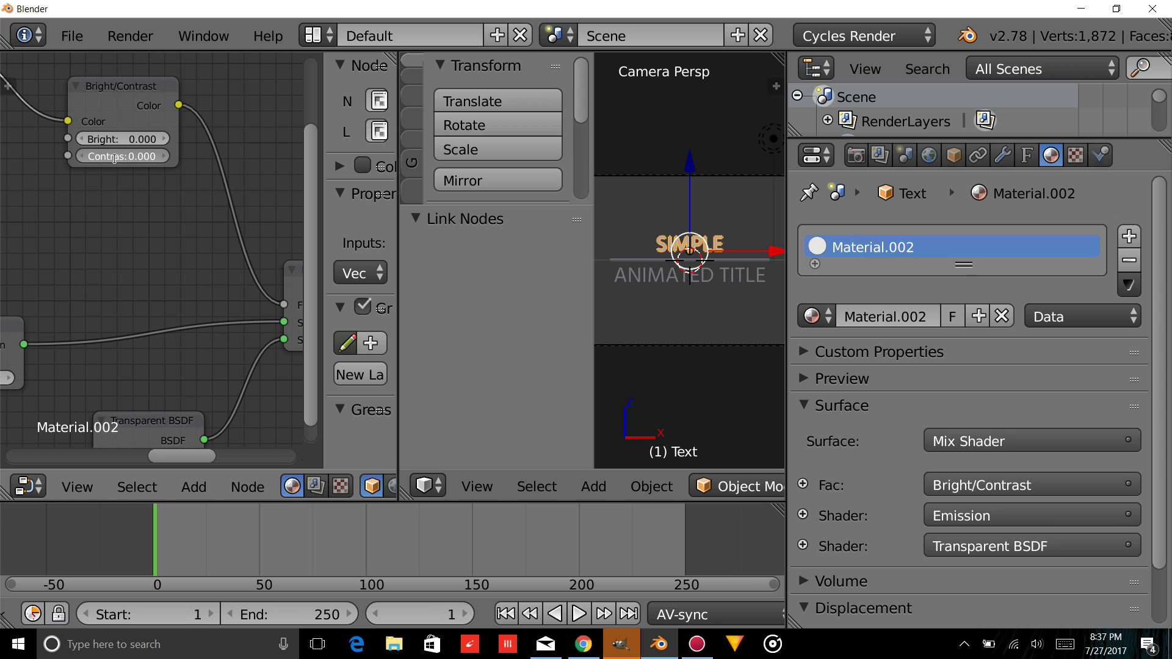
pyautogui.click(114, 156)
pyautogui.write('0.0')
pyautogui.write('1')
pyautogui.press('Return')
# Move the Texture Coordinate node aside and connect its Object output to the Mapping node's Vector input.
pyautogui.scroll(-3, 213, 284)
pyautogui.moveTo(122, 263); pyautogui.dragTo(270, 263, button='middle')
pyautogui.moveTo(103, 353); pyautogui.dragTo(157, 228, button='middle')
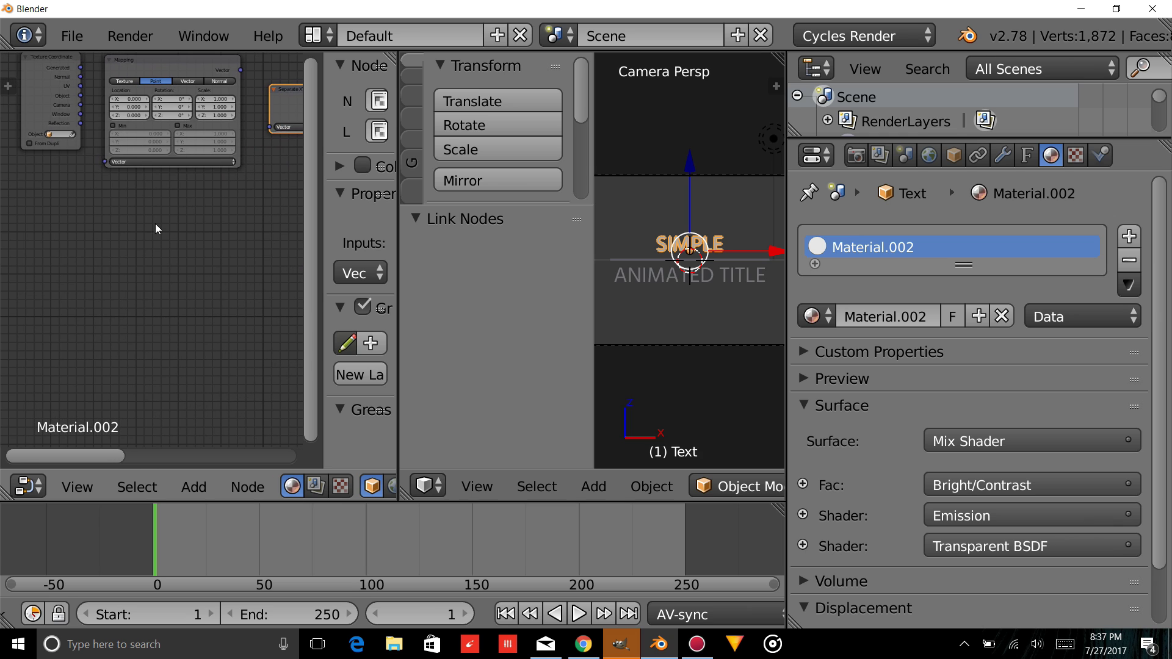
pyautogui.moveTo(62, 66); pyautogui.dragTo(104, 160)
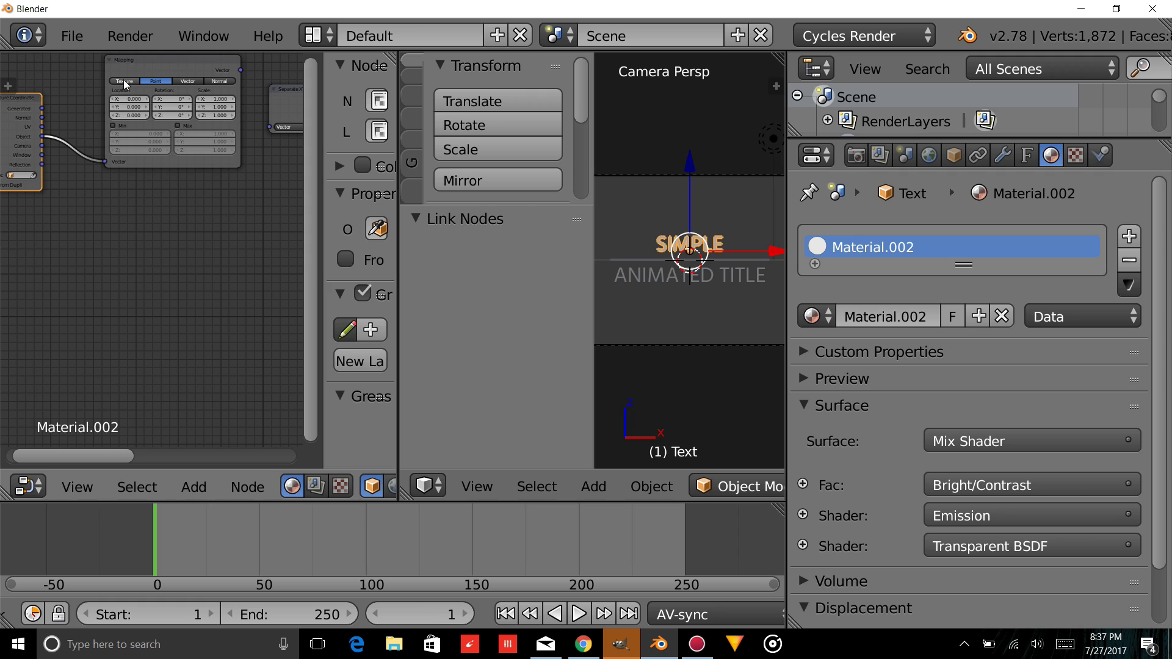
# Set the Mapping type to Texture and connect the node's Vector output to the Separate XYZ node.
pyautogui.moveTo(172, 64); pyautogui.dragTo(150, 96)
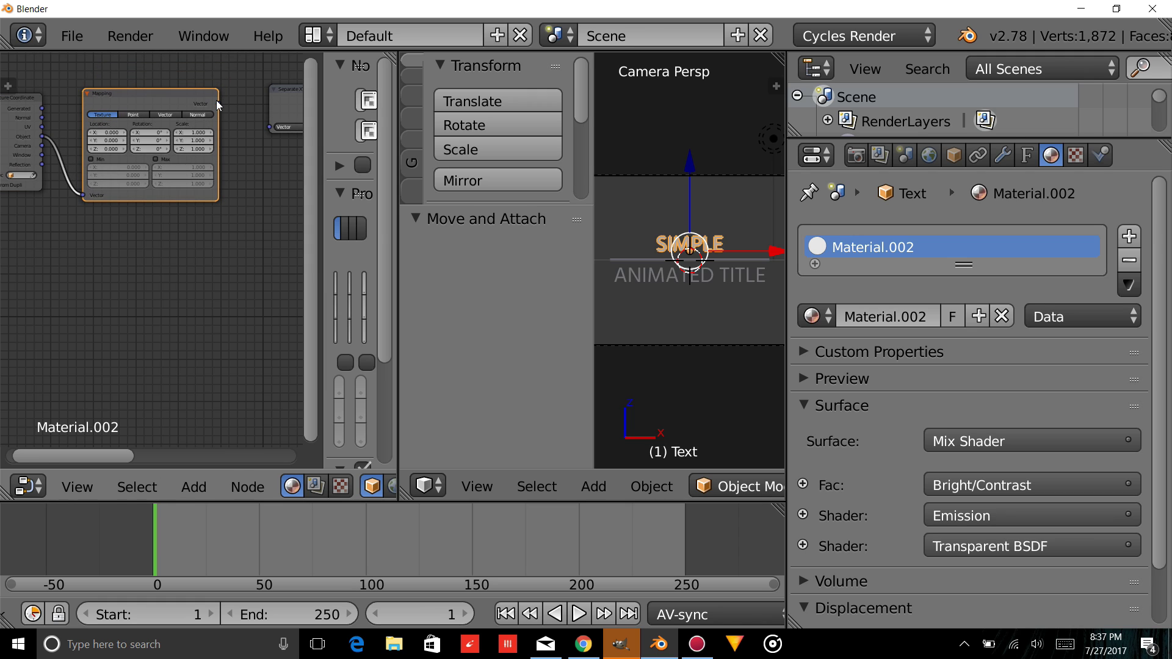
pyautogui.moveTo(219, 104); pyautogui.dragTo(271, 127)
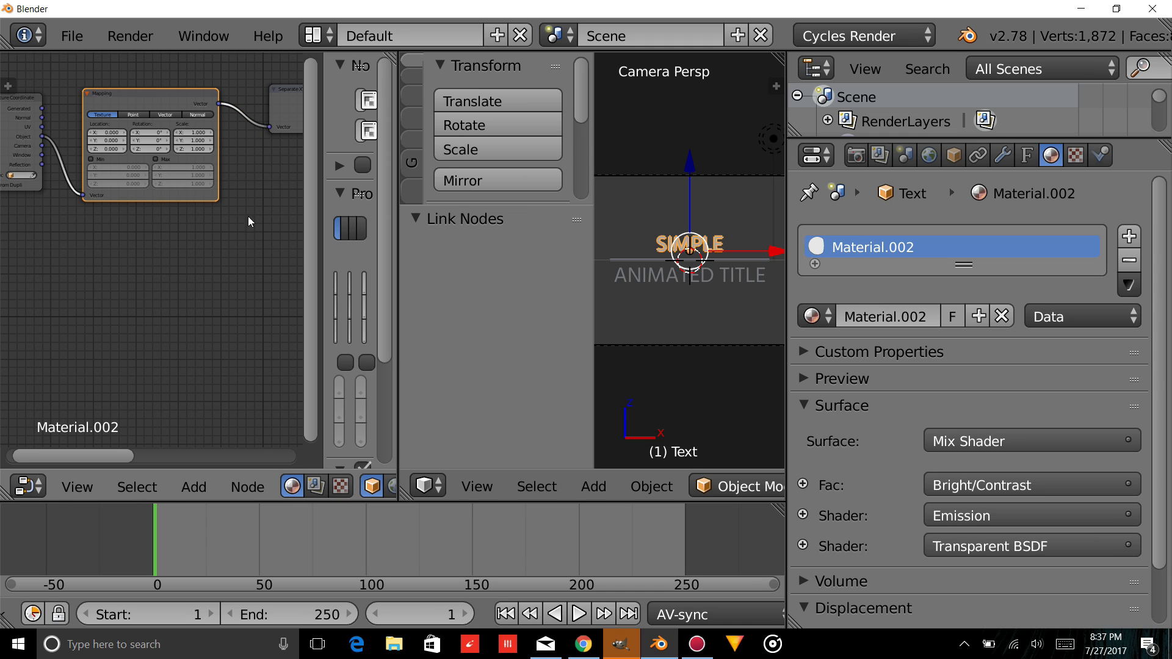
pyautogui.scroll(-3, 193, 248)
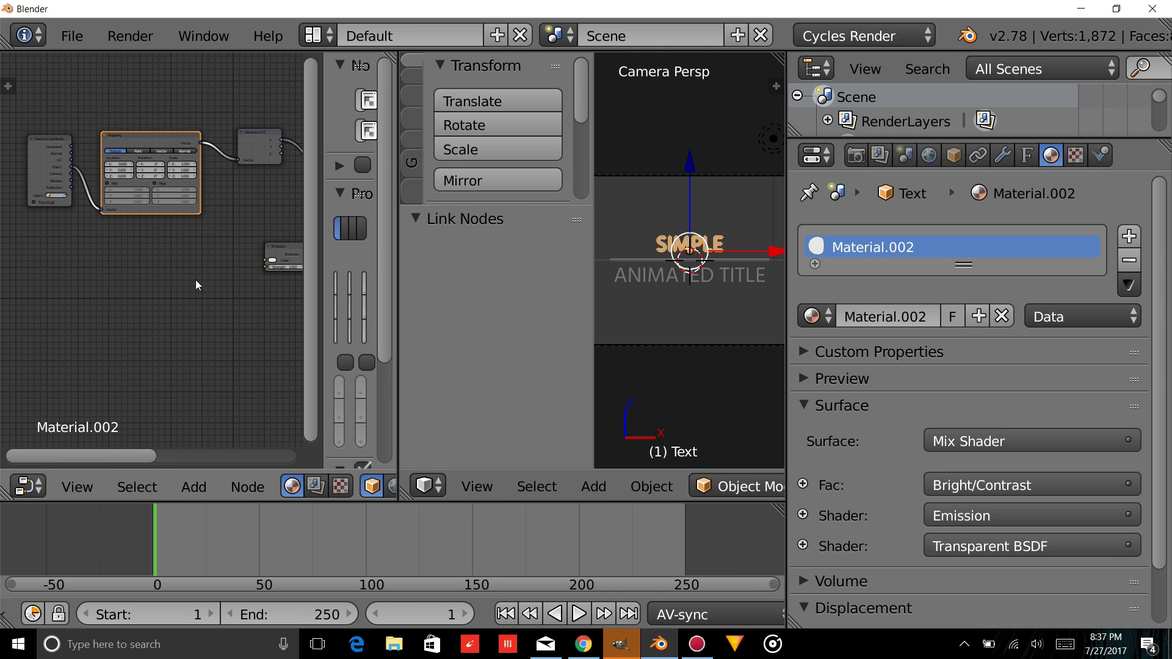
pyautogui.moveTo(196, 280); pyautogui.dragTo(286, 216, button='middle')
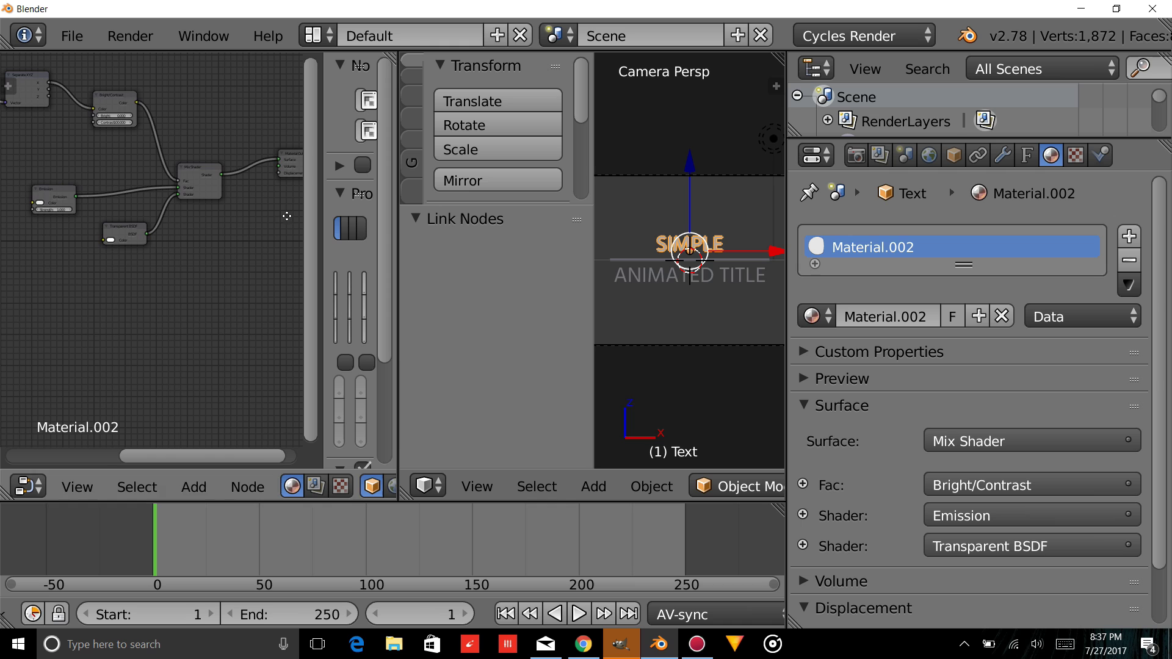
# Set the Mapping node's Y rotation to 90° in the "SIMPLE" text's material.
pyautogui.moveTo(204, 227); pyautogui.dragTo(172, 342, button='middle')
pyautogui.scroll(5, 172, 341)
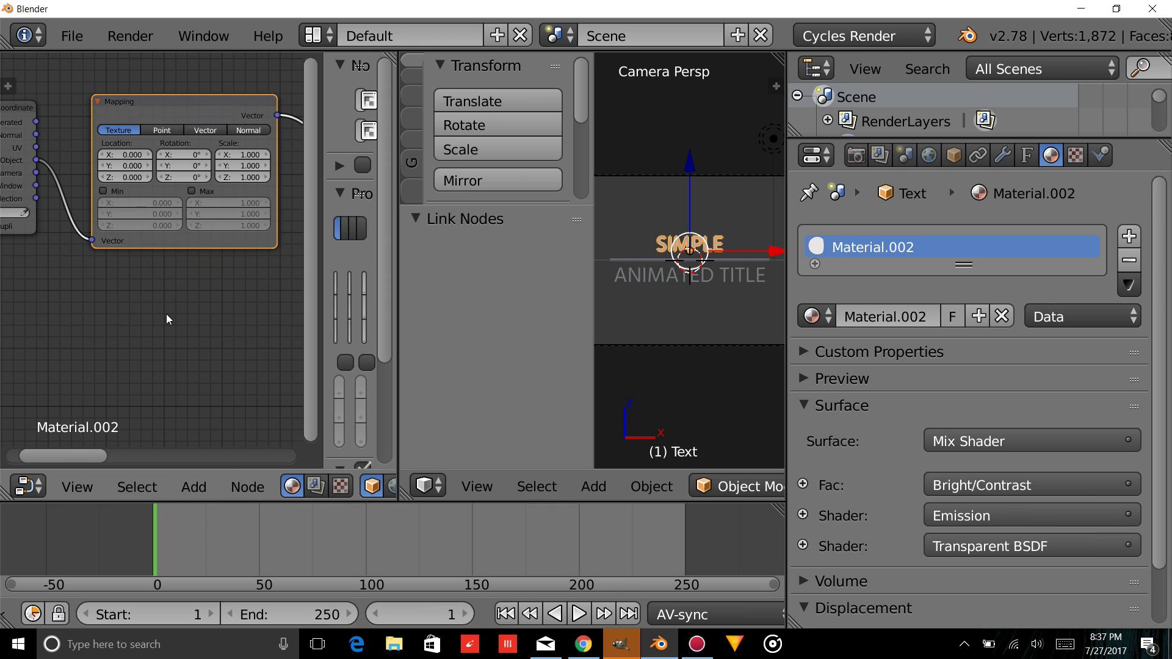
pyautogui.click(189, 166)
pyautogui.press('Return')
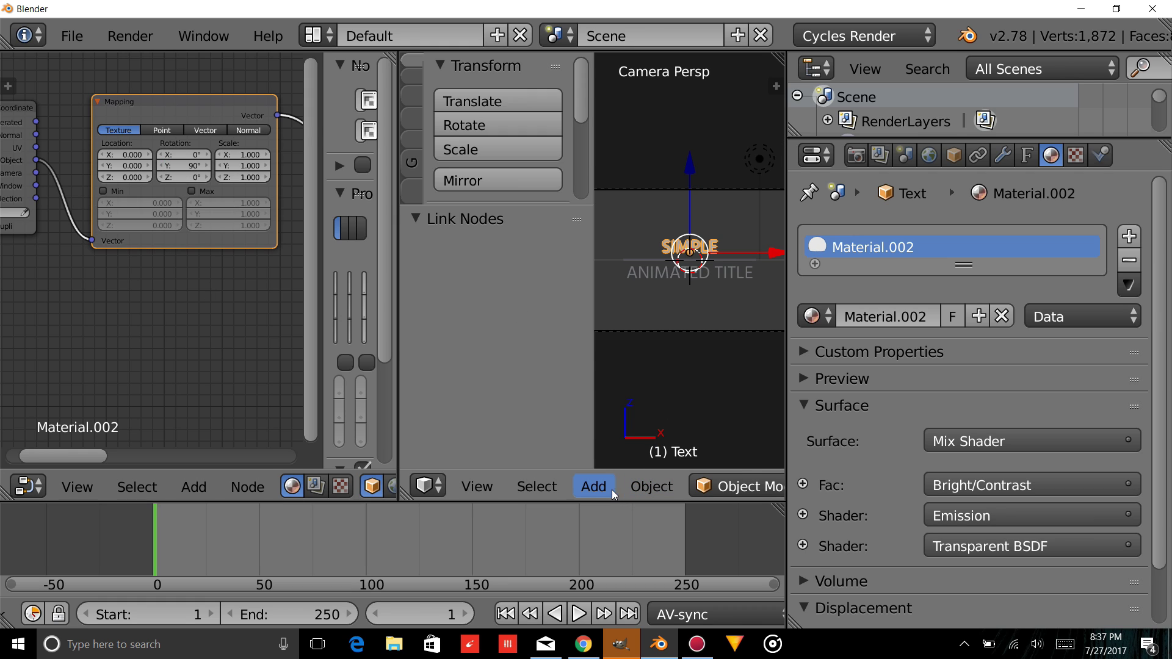
# Add a Plain Axes empty and move it about -4.6 units along X, beside the title text.
pyautogui.click(610, 488)
pyautogui.moveTo(664, 276)
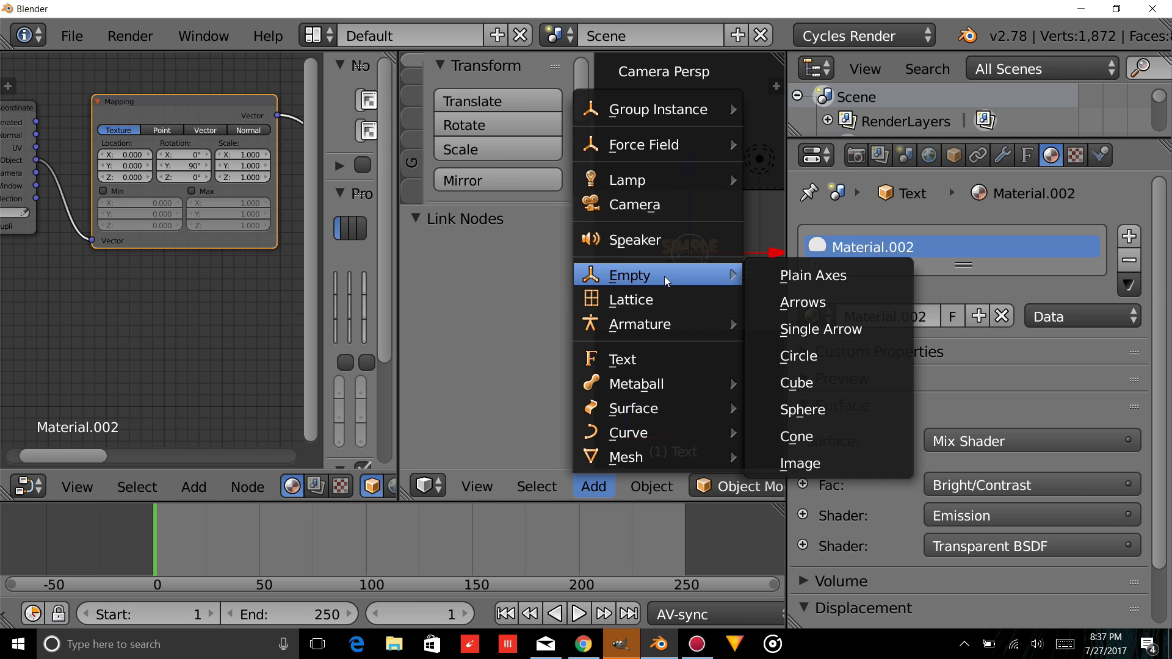
pyautogui.click(797, 279)
pyautogui.press('g')
pyautogui.press('y')
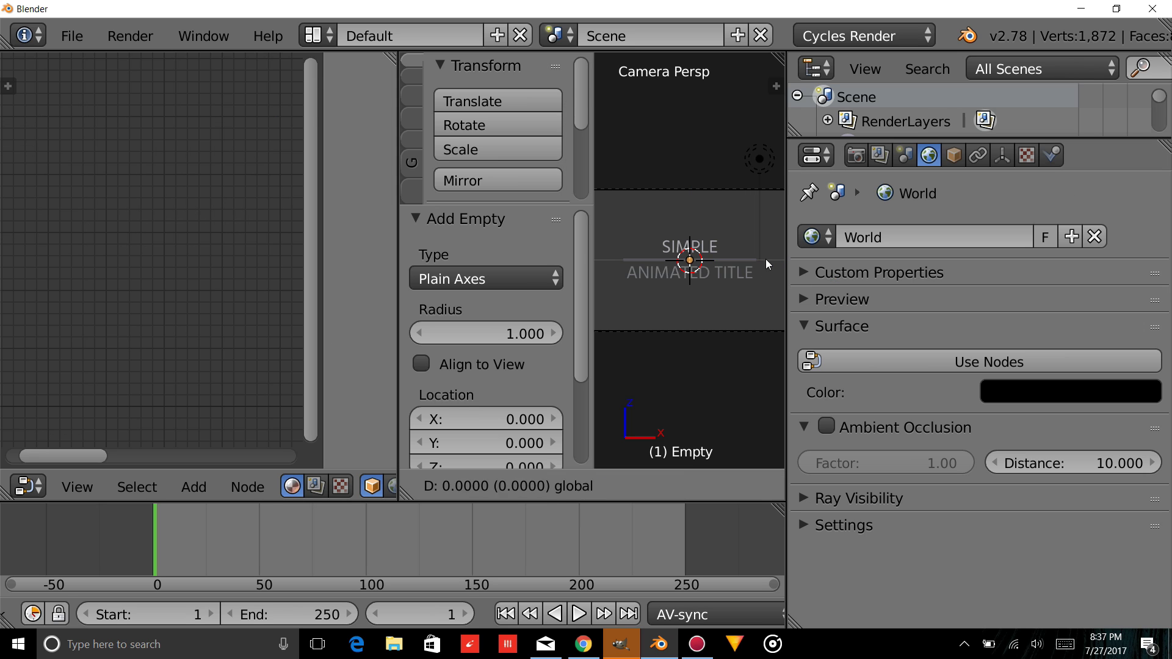
pyautogui.click(690, 274)
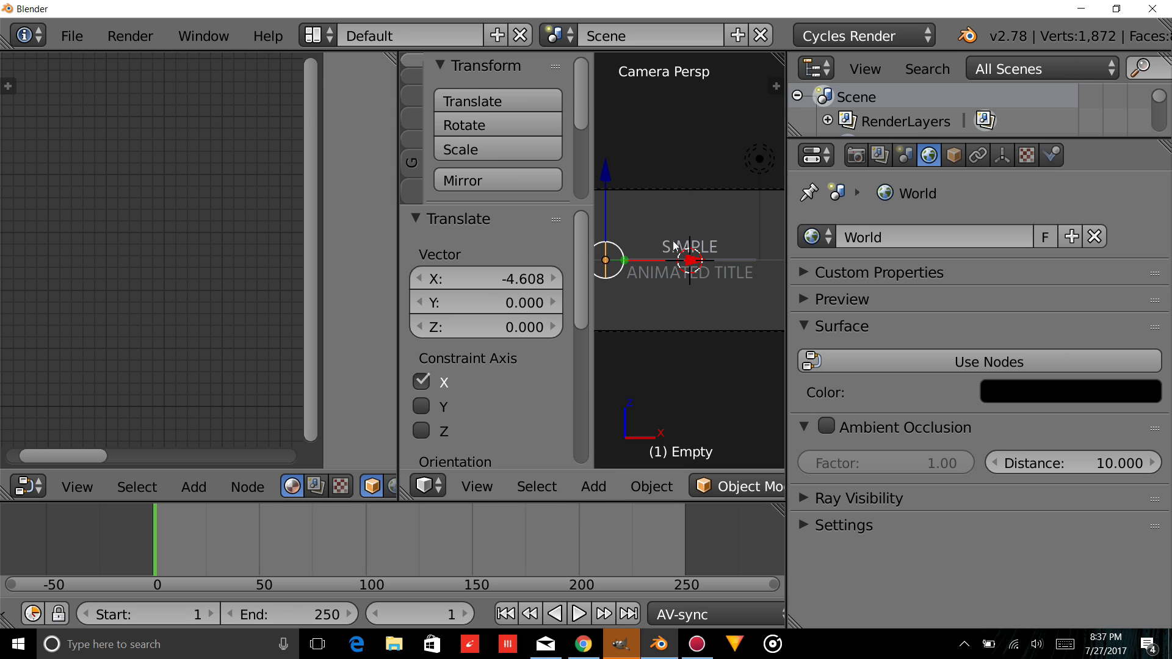
# Set Empty as the Texture Coordinate node's object in the "SIMPLE" text's material.
pyautogui.rightClick(674, 246)
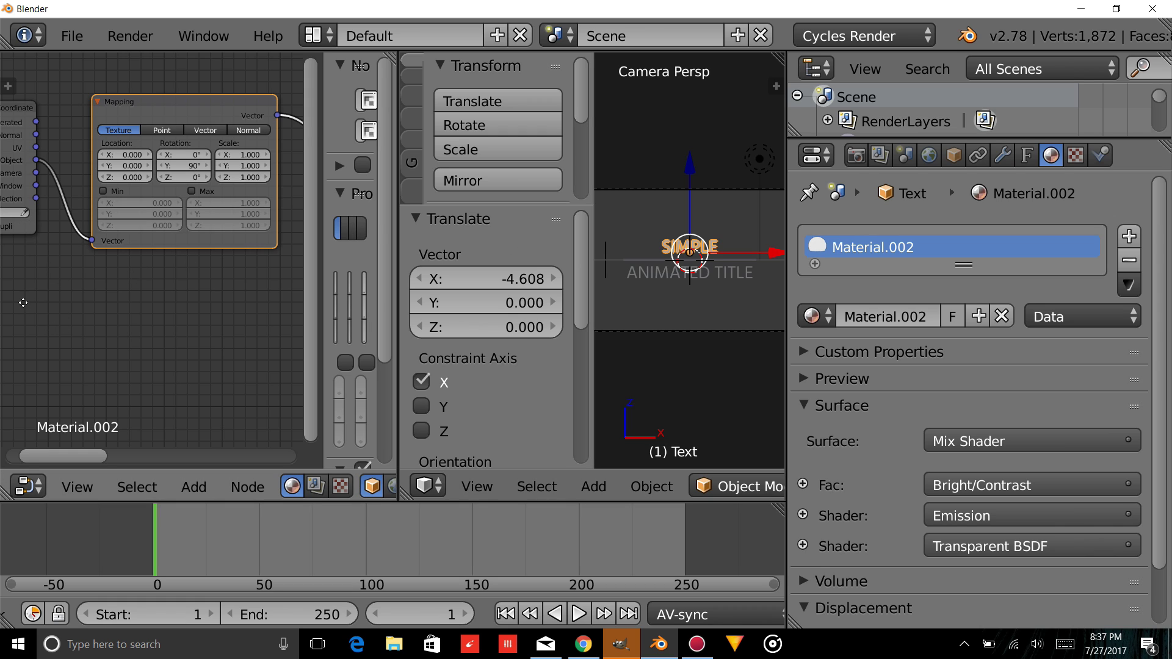
pyautogui.moveTo(24, 303); pyautogui.dragTo(143, 317, button='middle')
pyautogui.click(121, 227)
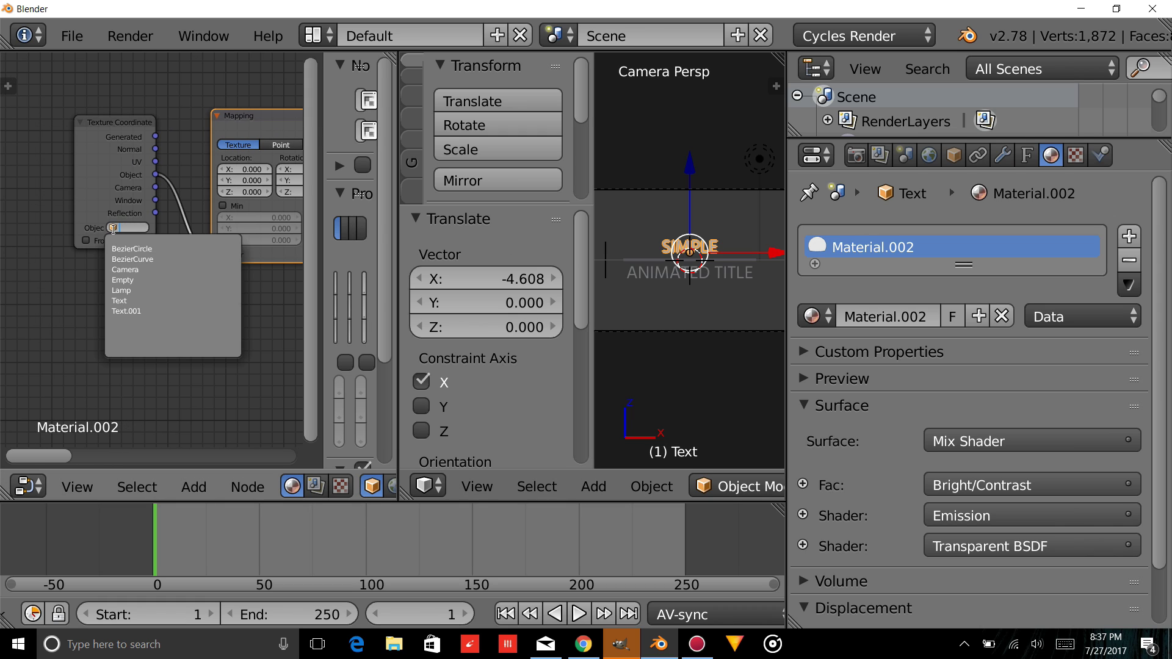
pyautogui.click(140, 279)
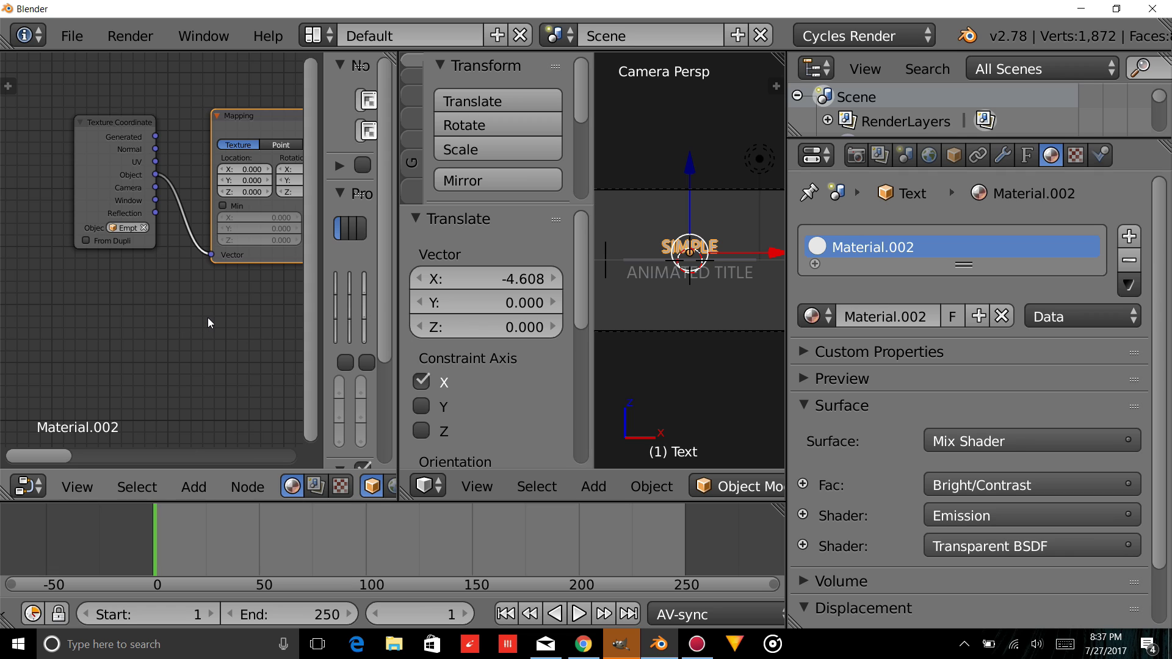
pyautogui.scroll(-5, 700, 492)
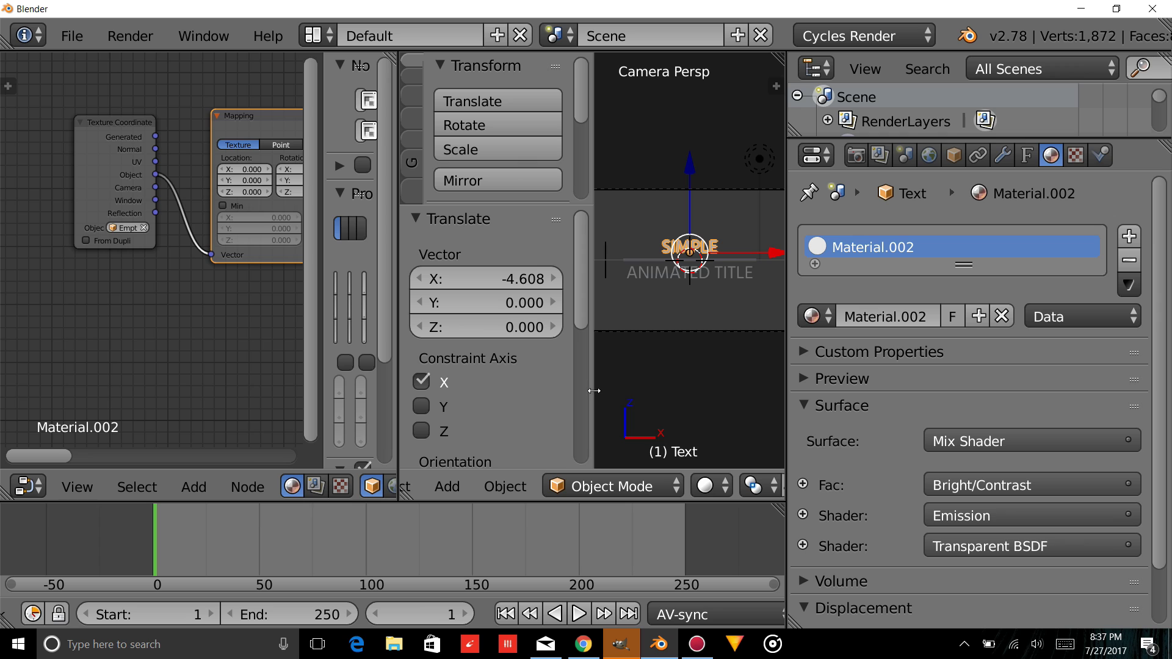
# Widen the 3D view, preview it in Rendered shading and try moving the empty along Z.
pyautogui.moveTo(594, 390); pyautogui.dragTo(513, 390)
pyautogui.click(705, 486)
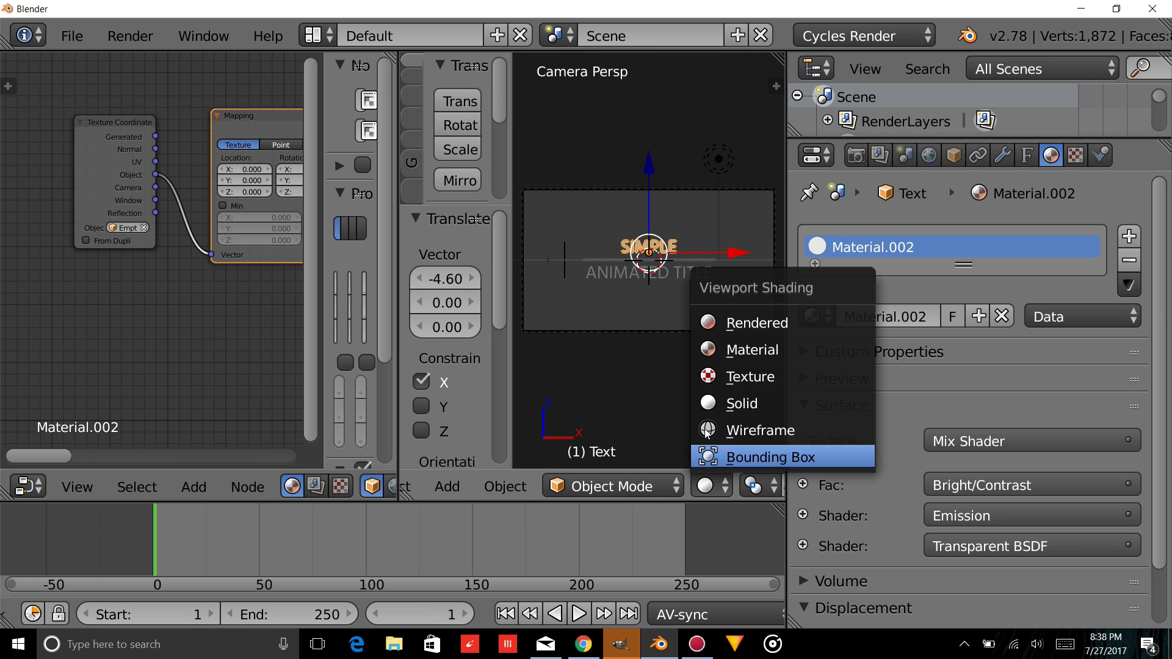
pyautogui.click(708, 322)
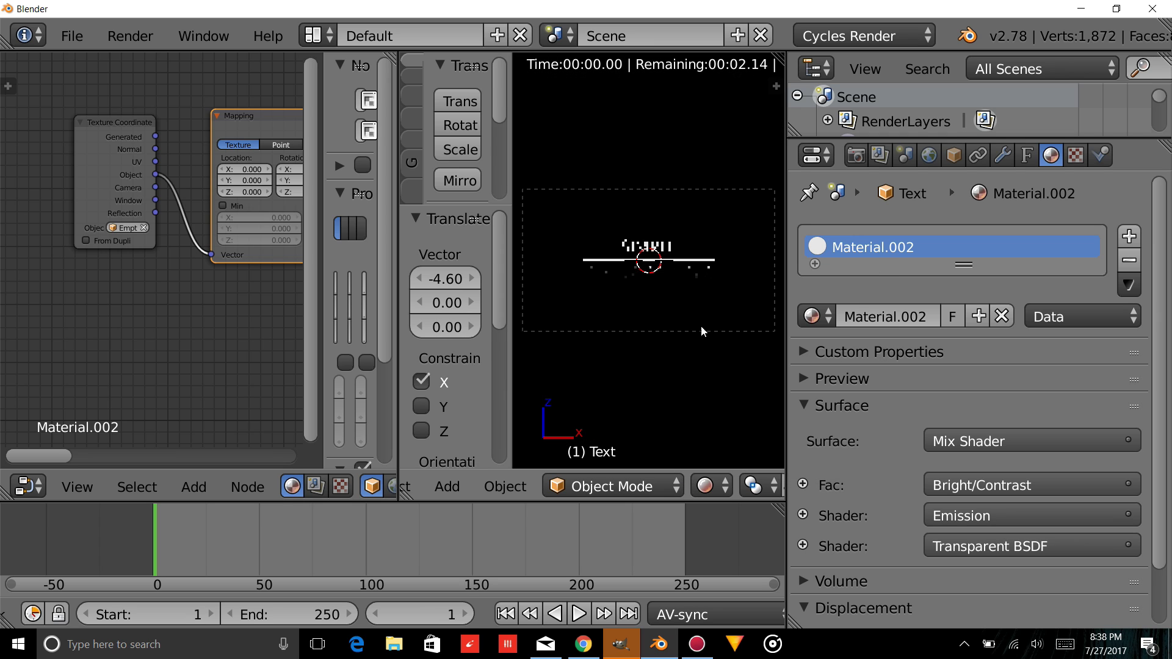
pyautogui.rightClick(565, 251)
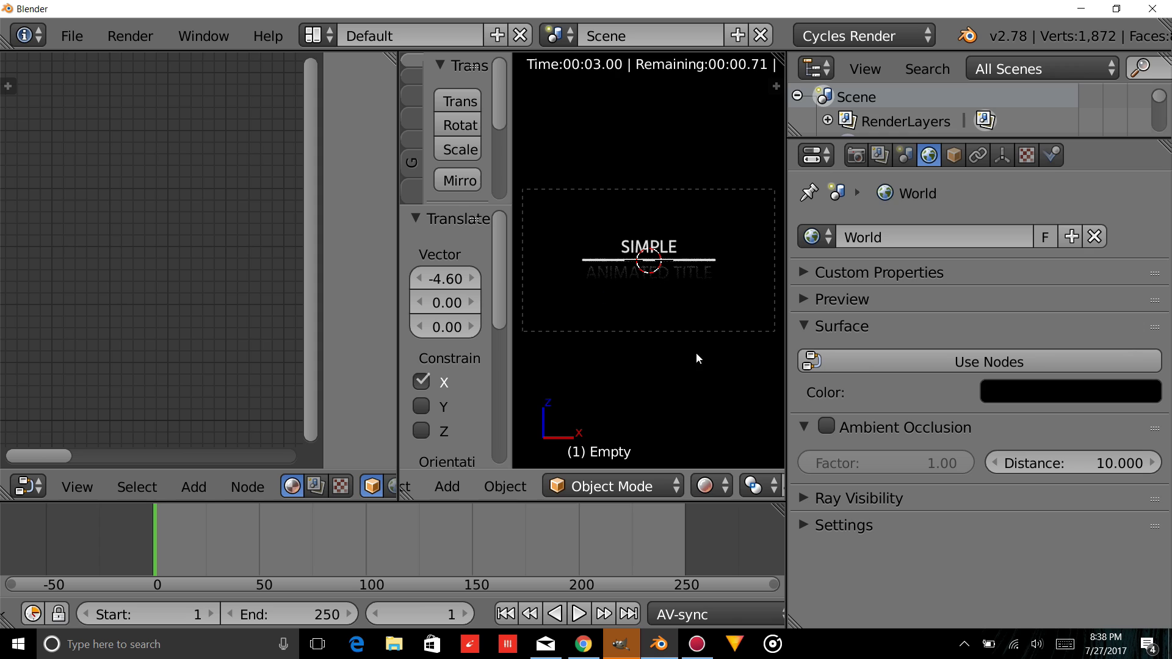
pyautogui.press('g')
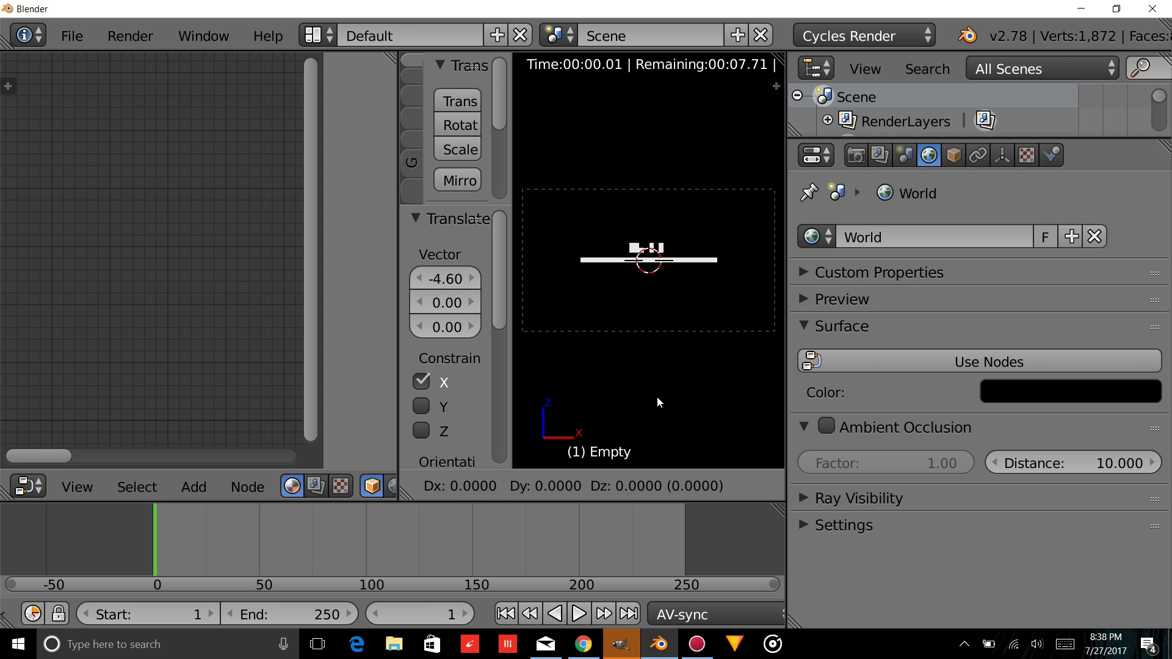
pyautogui.press('z')
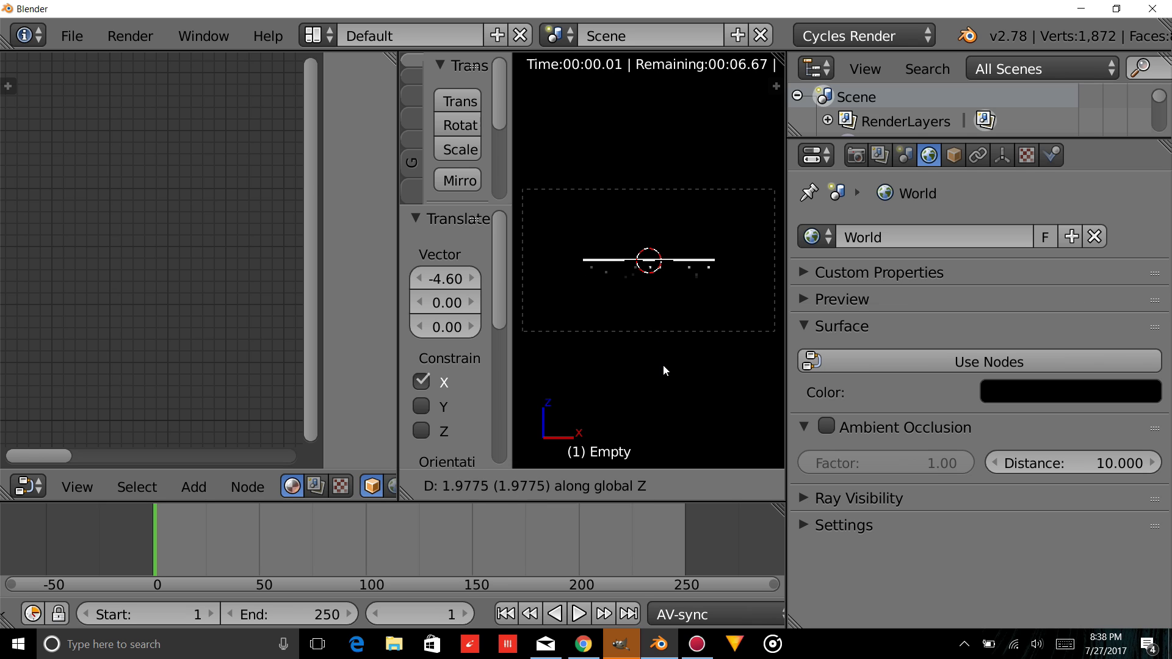
pyautogui.click(667, 387)
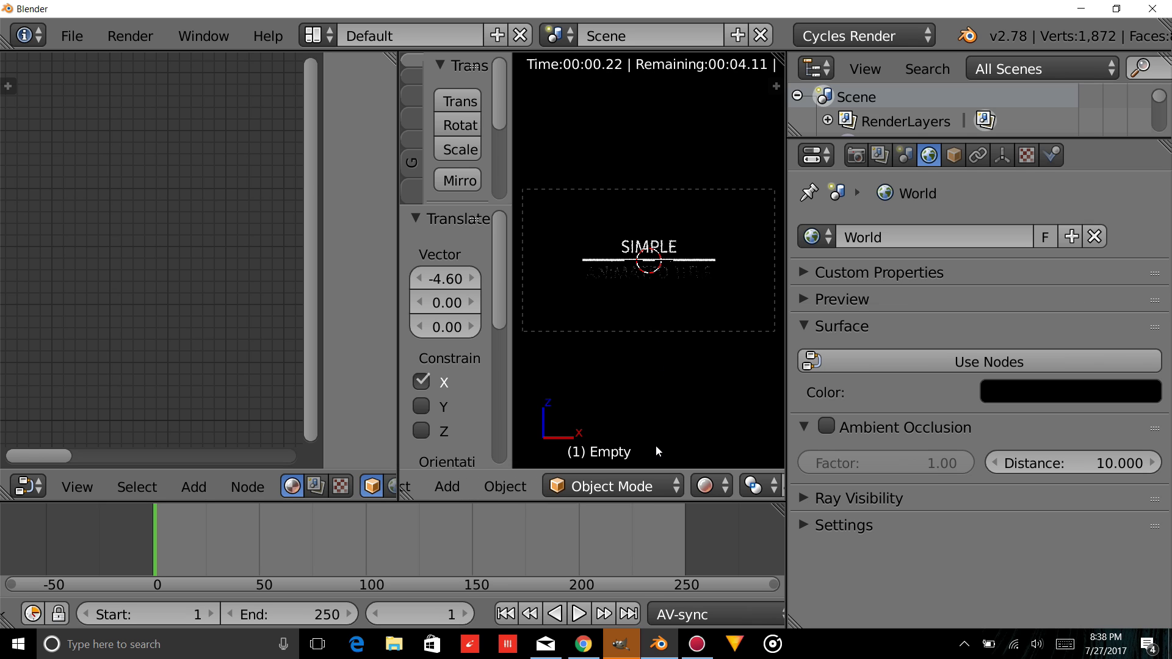
# Return to Solid shading and lower the "SIMPLE" text about 0.39 units along Z, closer to the line.
pyautogui.click(709, 485)
pyautogui.click(725, 400)
pyautogui.scroll(2, 647, 256)
pyautogui.rightClick(645, 252)
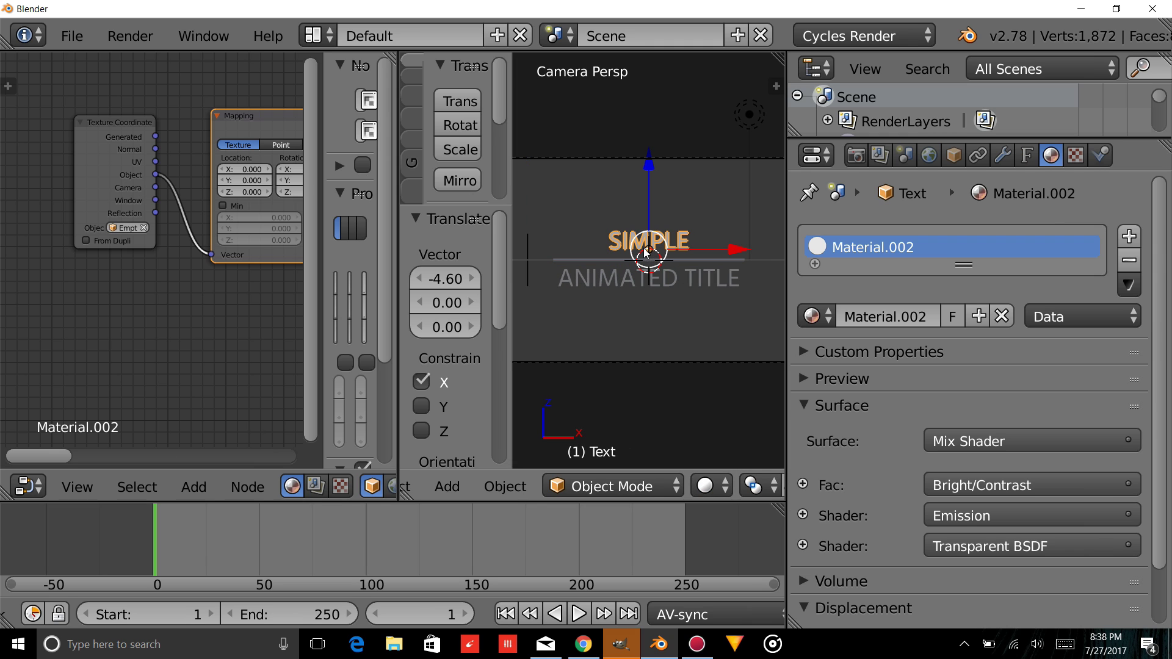
pyautogui.press('g')
pyautogui.press('z')
pyautogui.click(639, 172)
# Raise the "ANIMATED TITLE" text about 0.30 units along Z, closer to the line.
pyautogui.rightClick(642, 276)
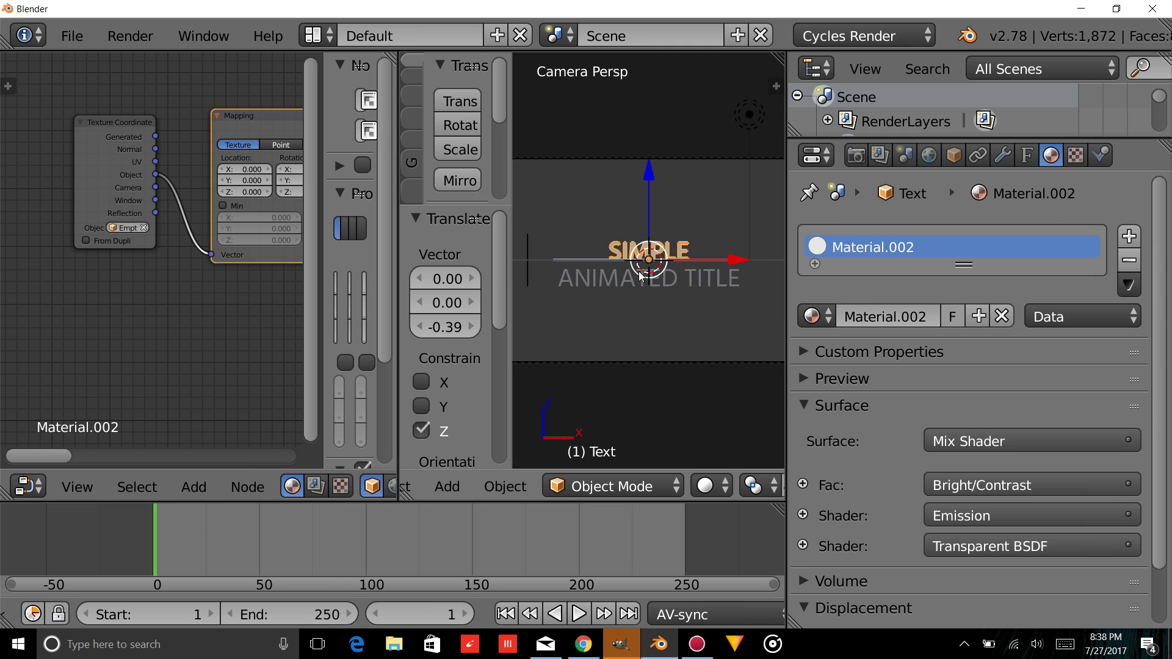
pyautogui.press('g')
pyautogui.press('z')
pyautogui.click(649, 200)
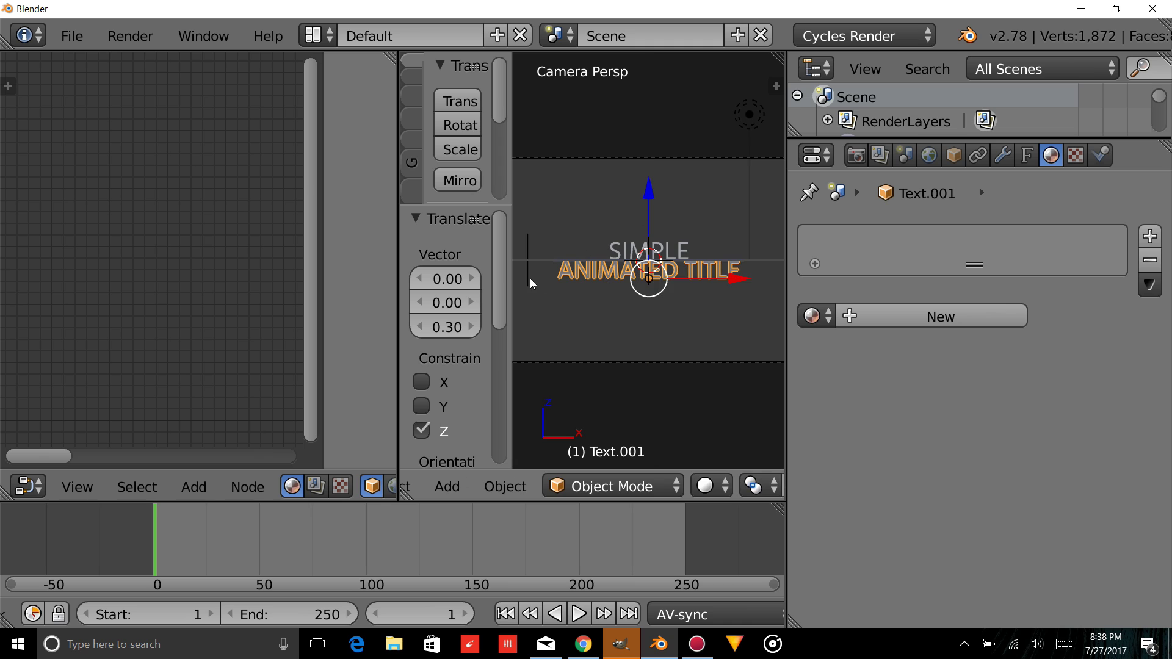
# Move the empty up about 0.49 units along Z while previewing the result in Rendered shading.
pyautogui.rightClick(530, 276)
pyautogui.click(706, 485)
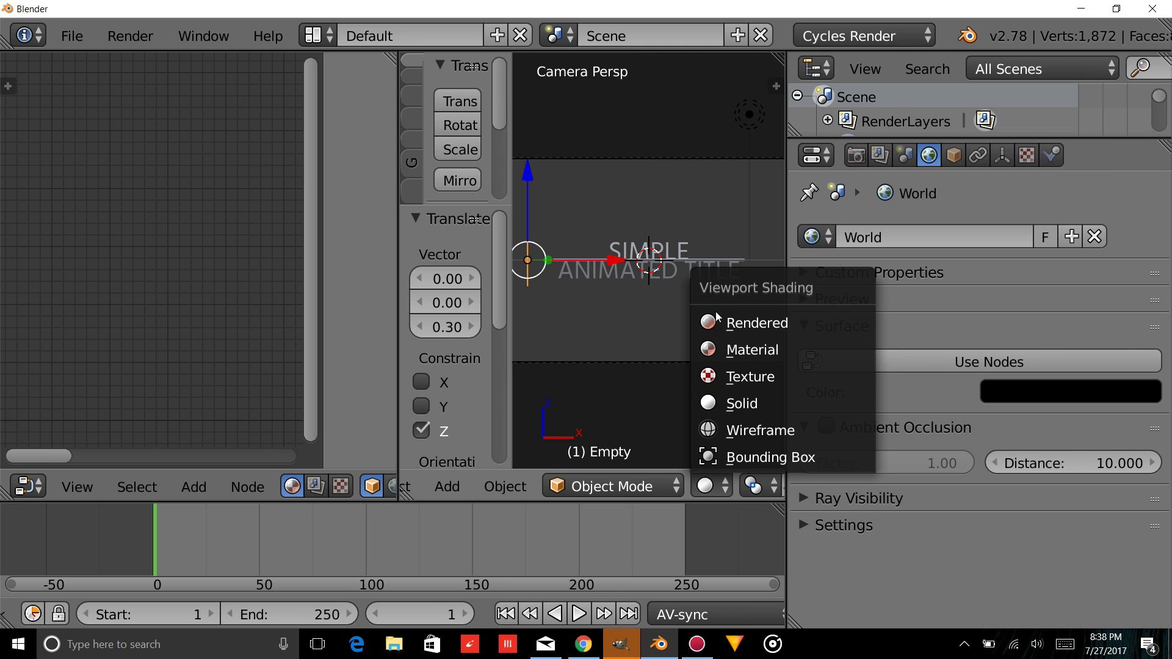
pyautogui.click(727, 323)
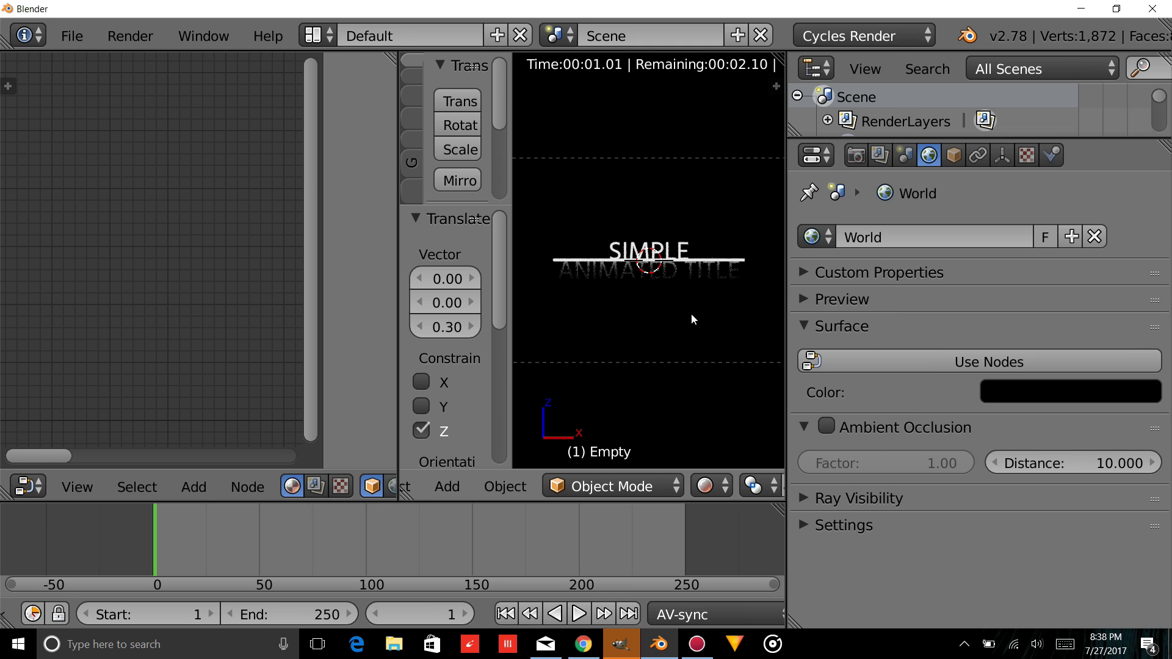
pyautogui.press('g')
pyautogui.press('z')
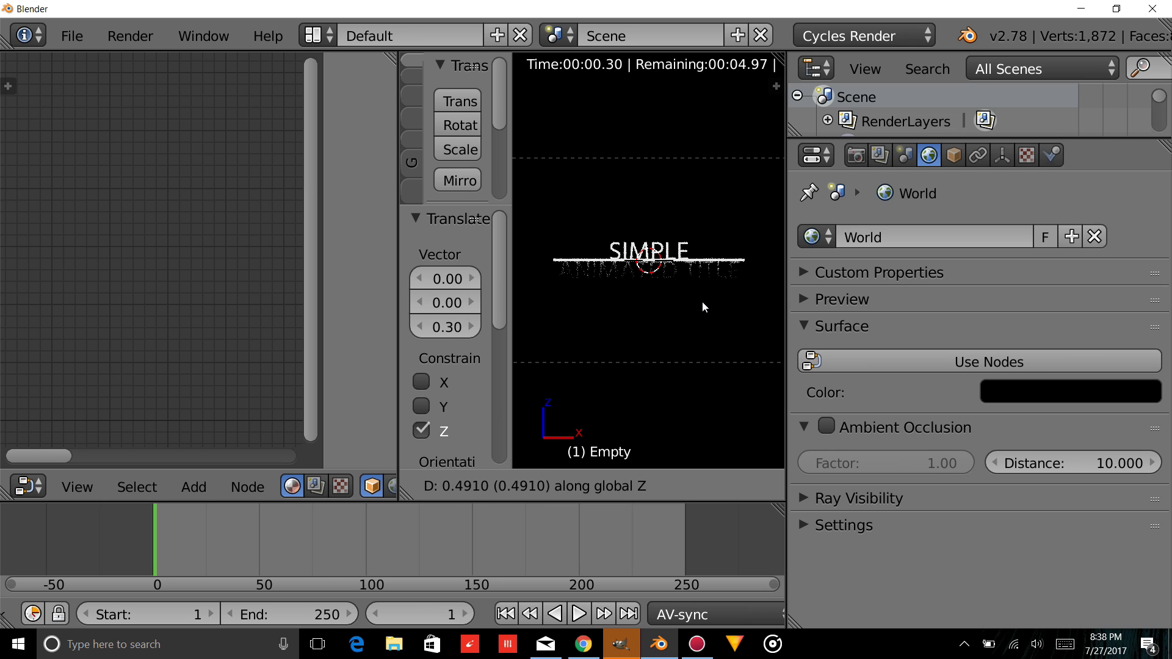
pyautogui.click(702, 301)
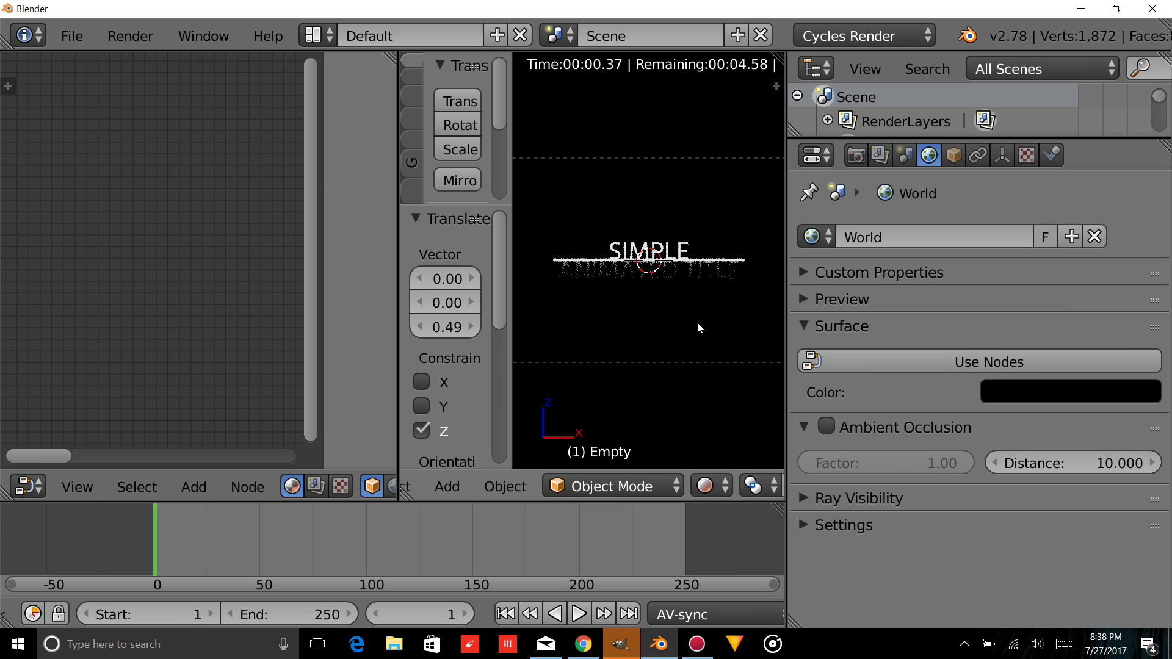
# In Solid shading, assign Material.002 to the "ANIMATED TITLE" text and make it an independent copy.
pyautogui.click(708, 486)
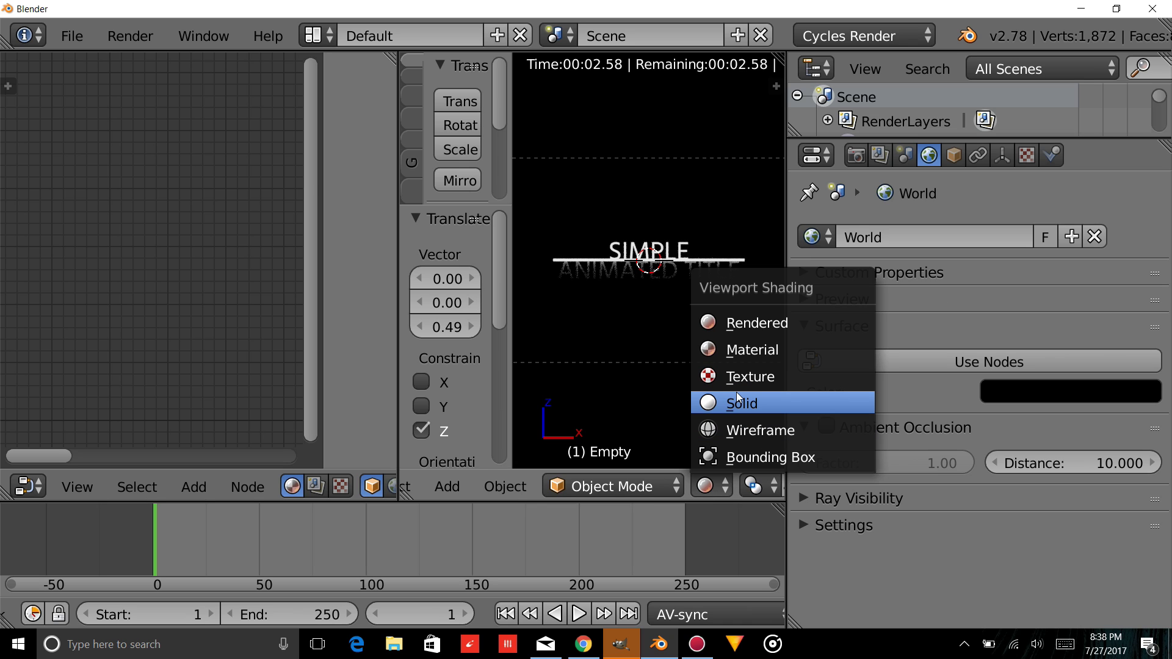
pyautogui.click(736, 392)
pyautogui.rightClick(702, 261)
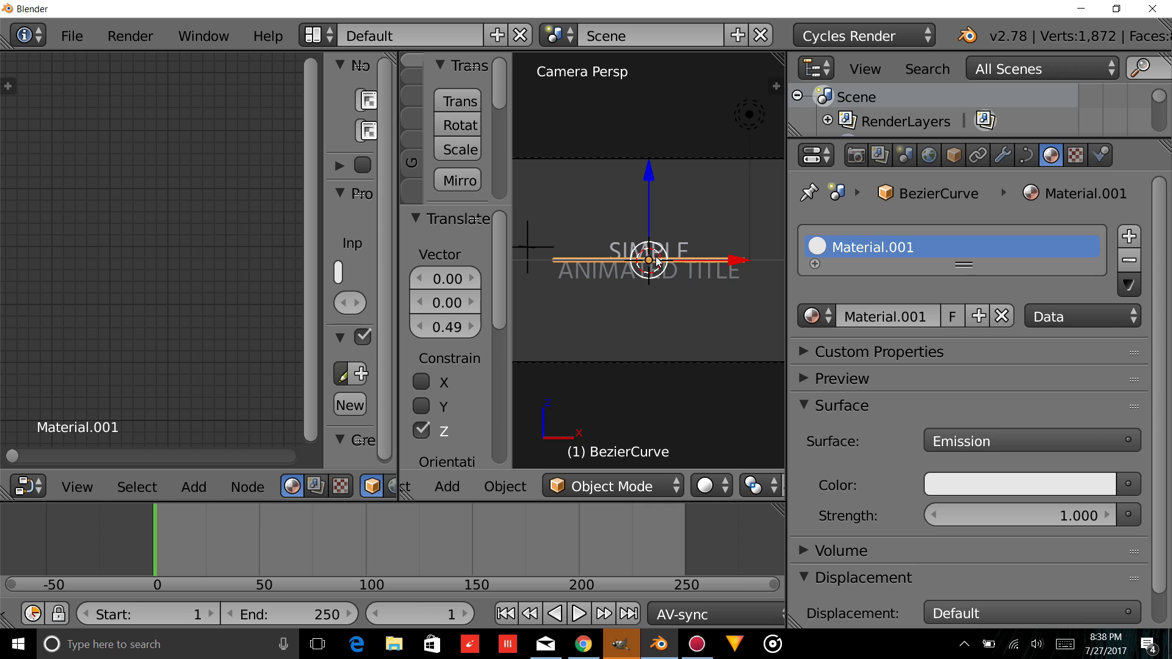
pyautogui.rightClick(702, 279)
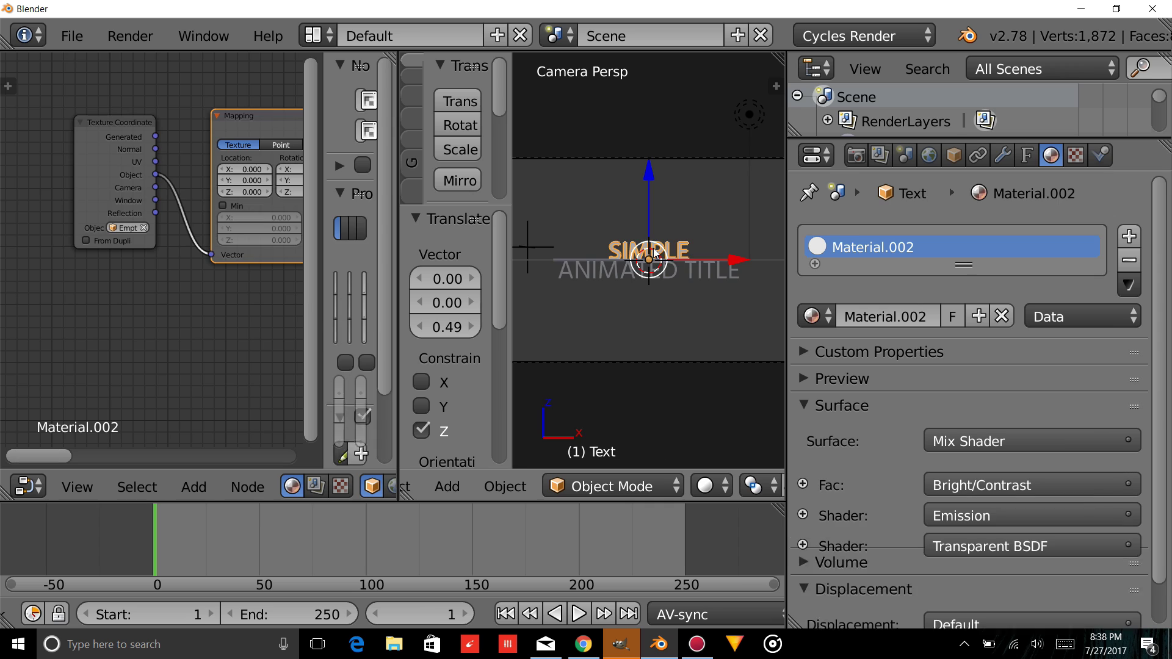
pyautogui.rightClick(694, 276)
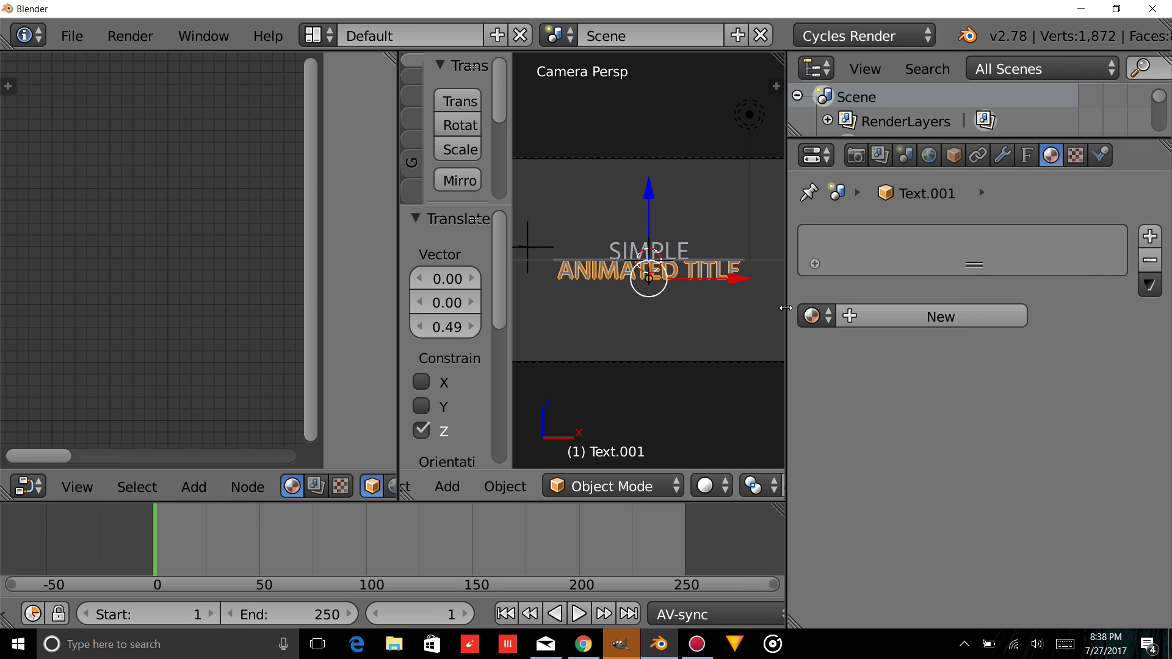
pyautogui.click(811, 316)
pyautogui.click(845, 398)
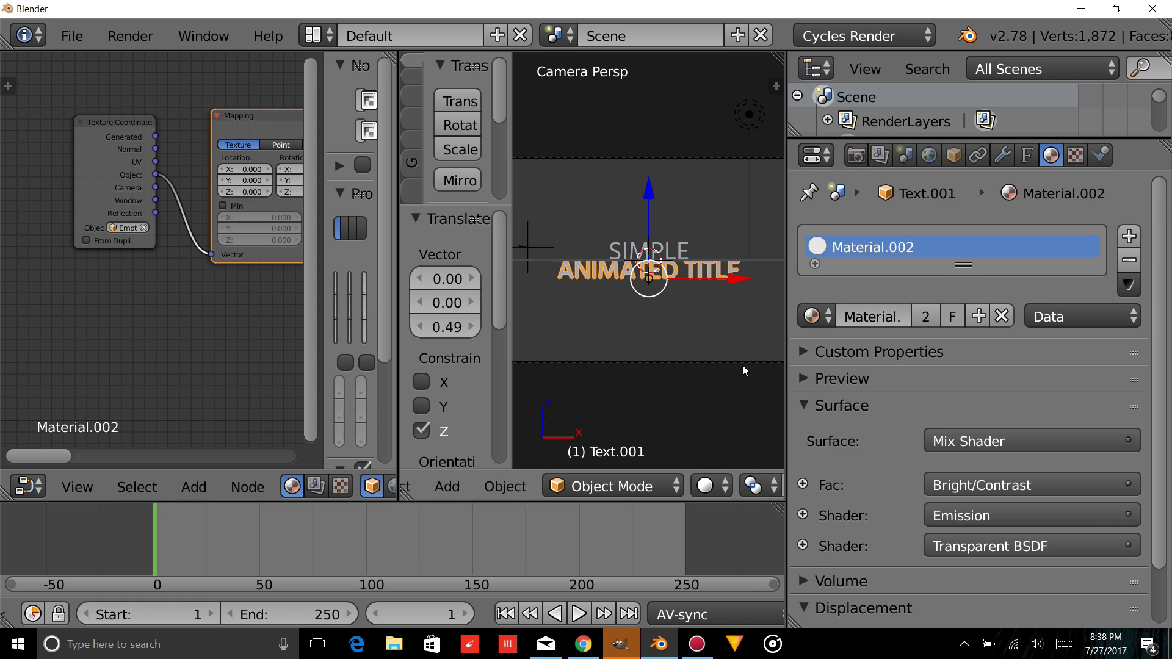
pyautogui.click(979, 317)
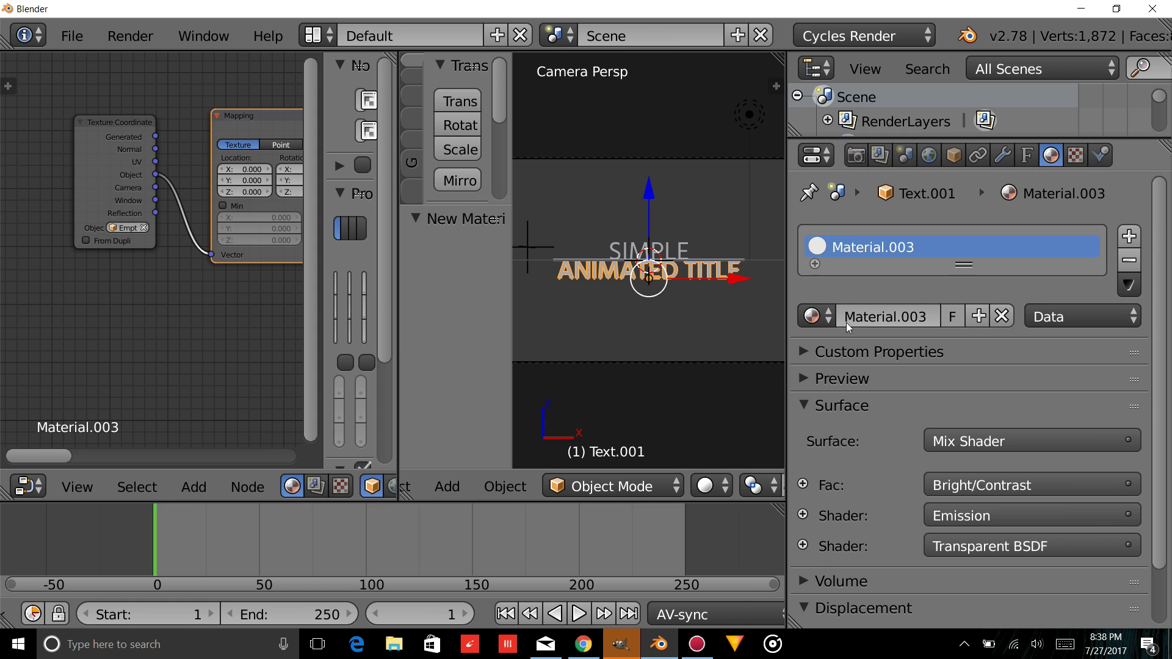
# Duplicate the empty in place and move the copy up about 0.23 units along Z.
pyautogui.rightClick(537, 254)
pyautogui.hotkey('shift', 'd')
pyautogui.rightClick(558, 210)
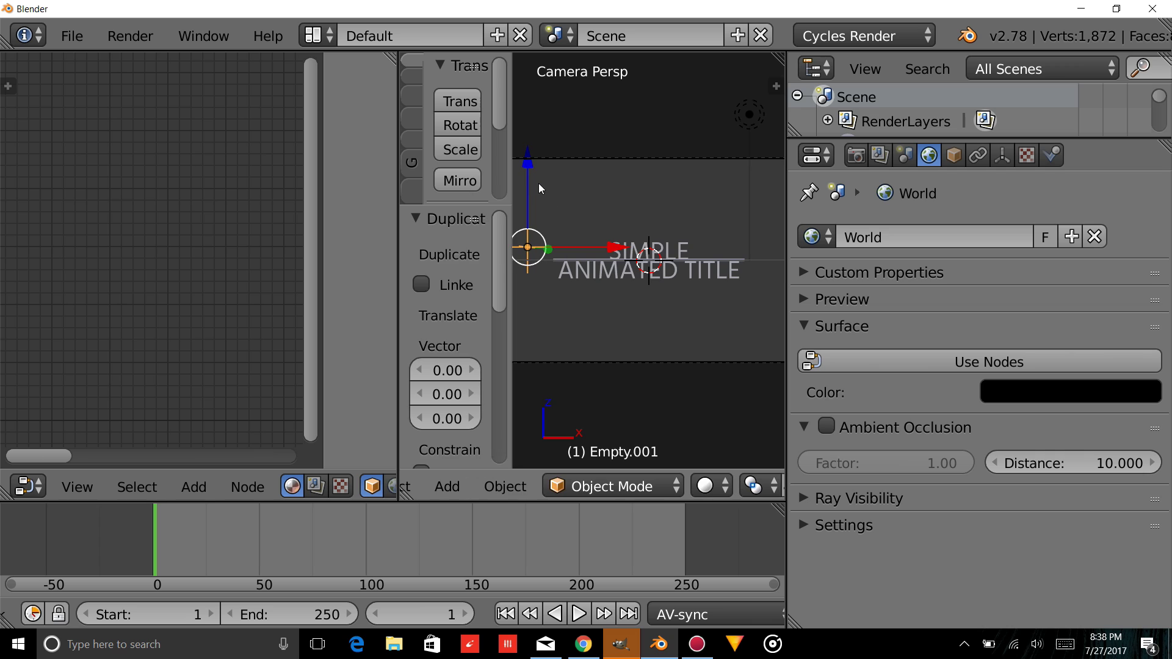
pyautogui.moveTo(528, 176); pyautogui.dragTo(530, 171)
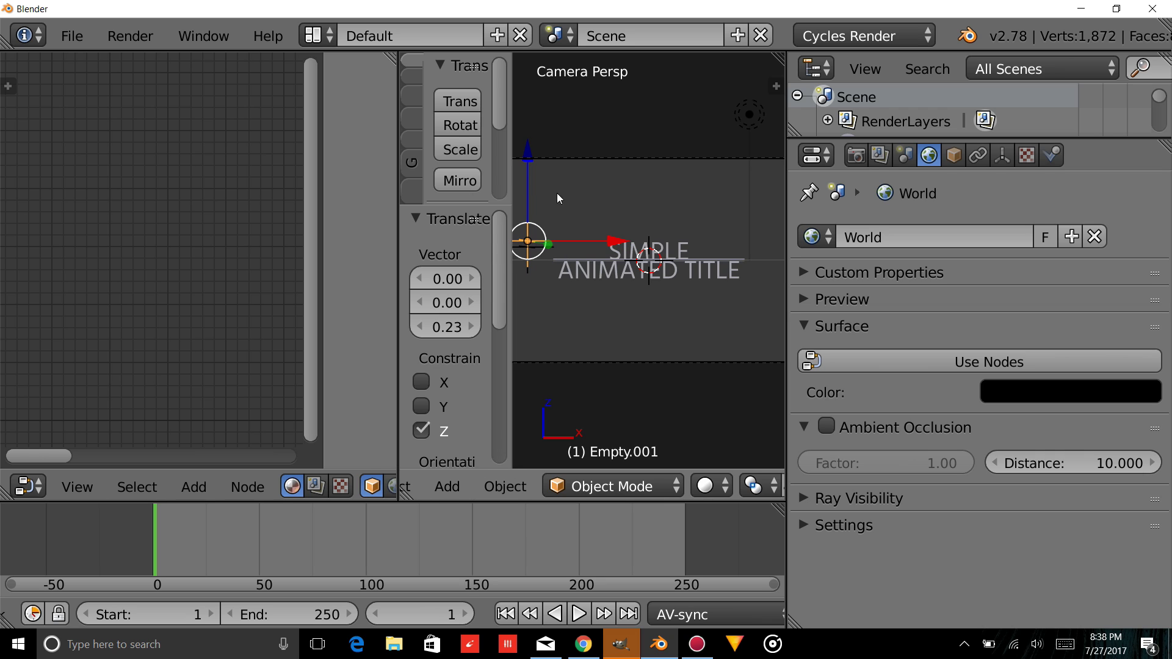
# Set Empty.001 as the Texture Coordinate node's object in the "ANIMATED TITLE" text's material.
pyautogui.rightClick(623, 288)
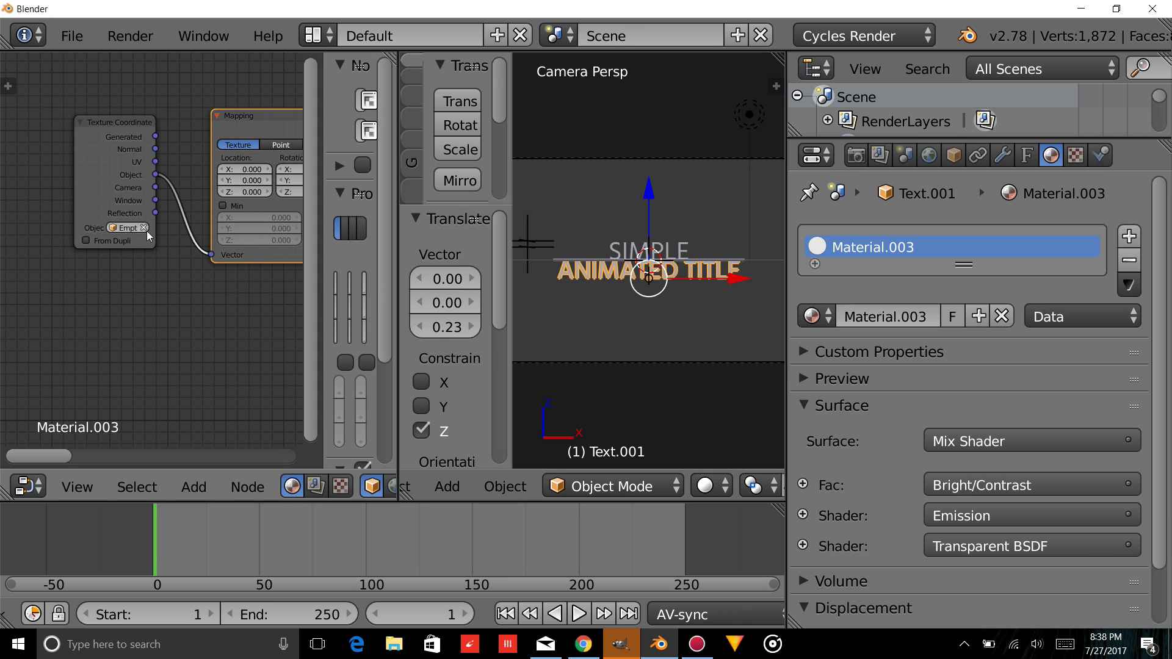
pyautogui.click(125, 229)
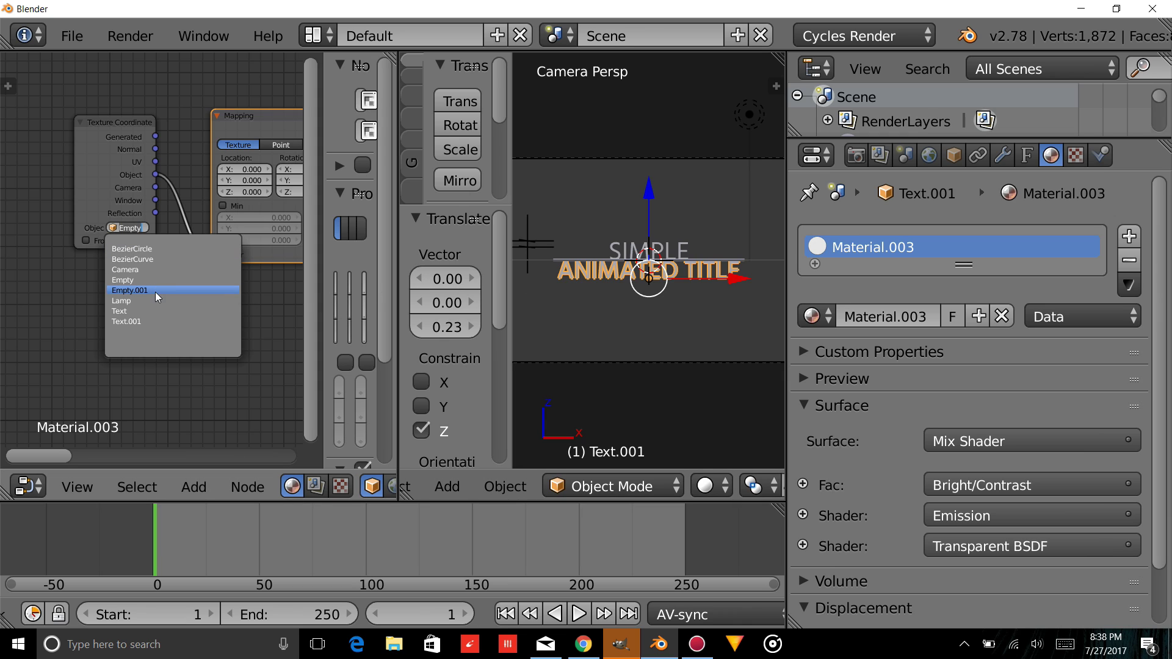
pyautogui.click(158, 297)
# Set the Mapping node's Y rotation to 270° in the "ANIMATED TITLE" text's material, previewing in Rendered shading.
pyautogui.click(704, 487)
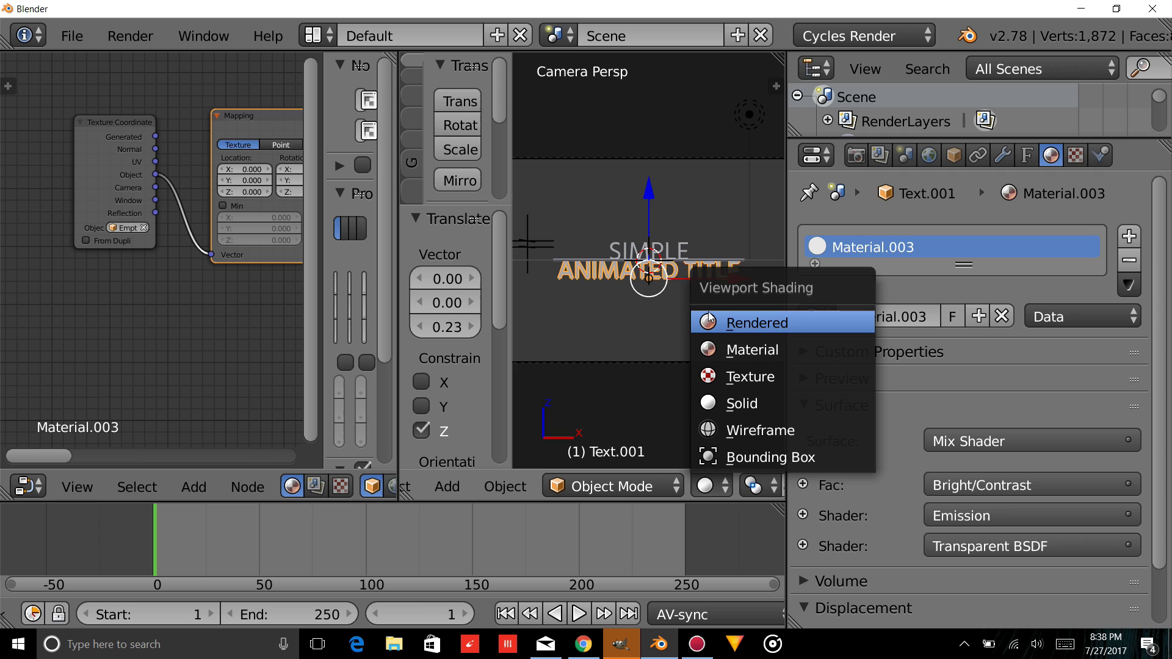
pyautogui.click(711, 321)
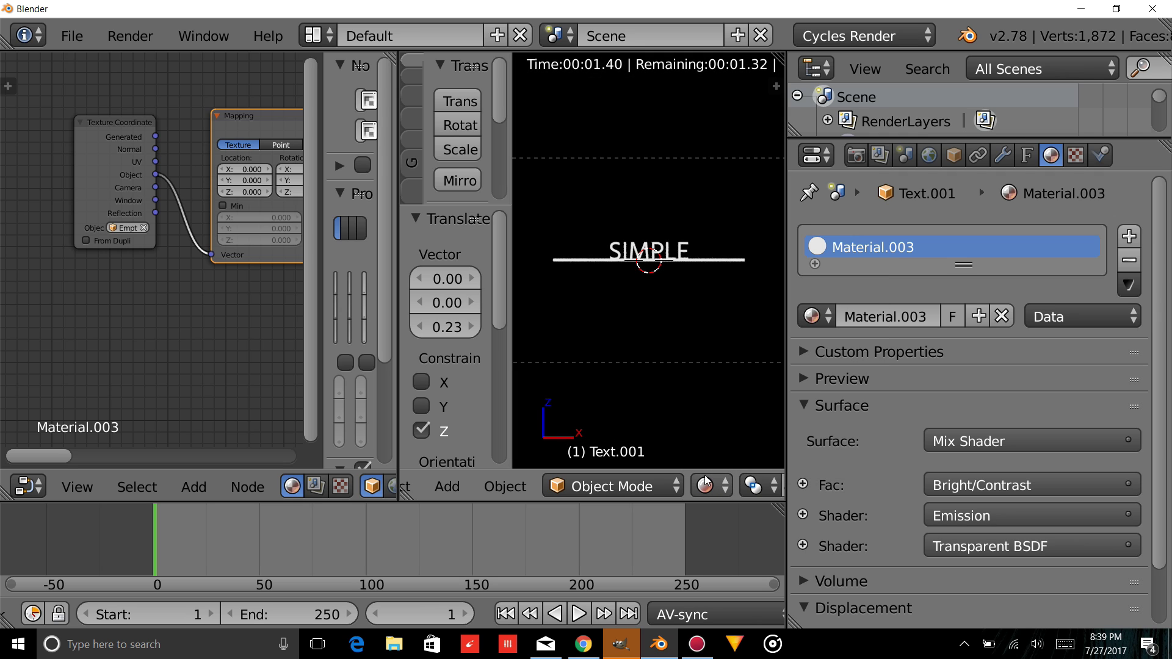
pyautogui.scroll(1, 275, 238)
pyautogui.moveTo(275, 238); pyautogui.dragTo(167, 271, button='middle')
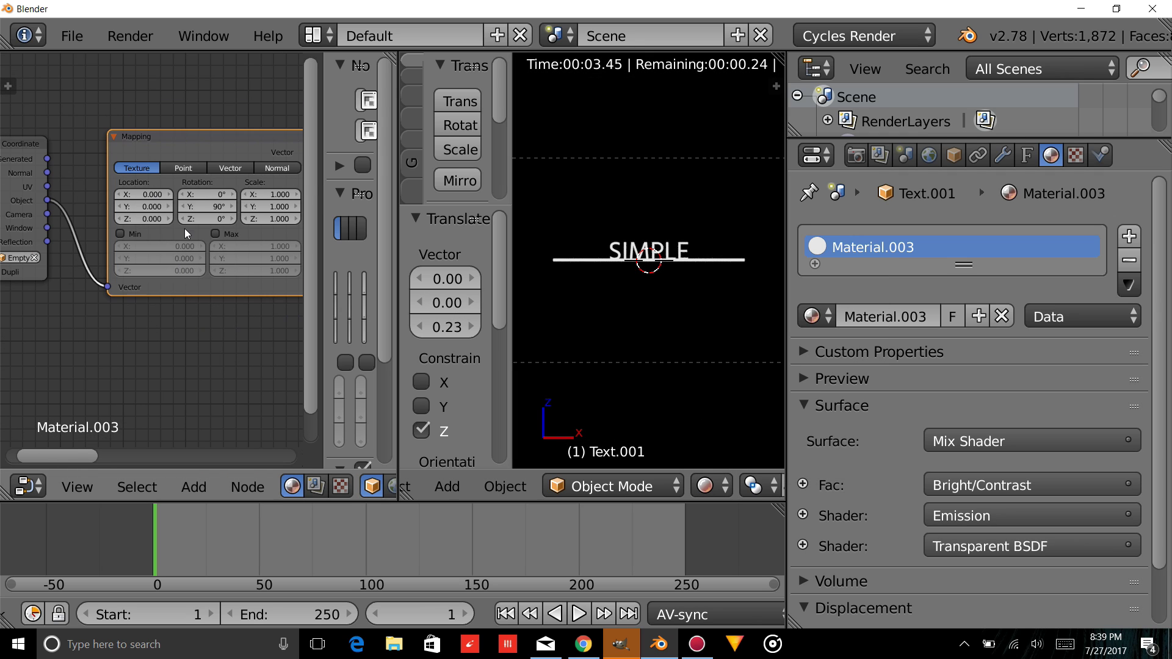
pyautogui.click(209, 206)
pyautogui.write('90d')
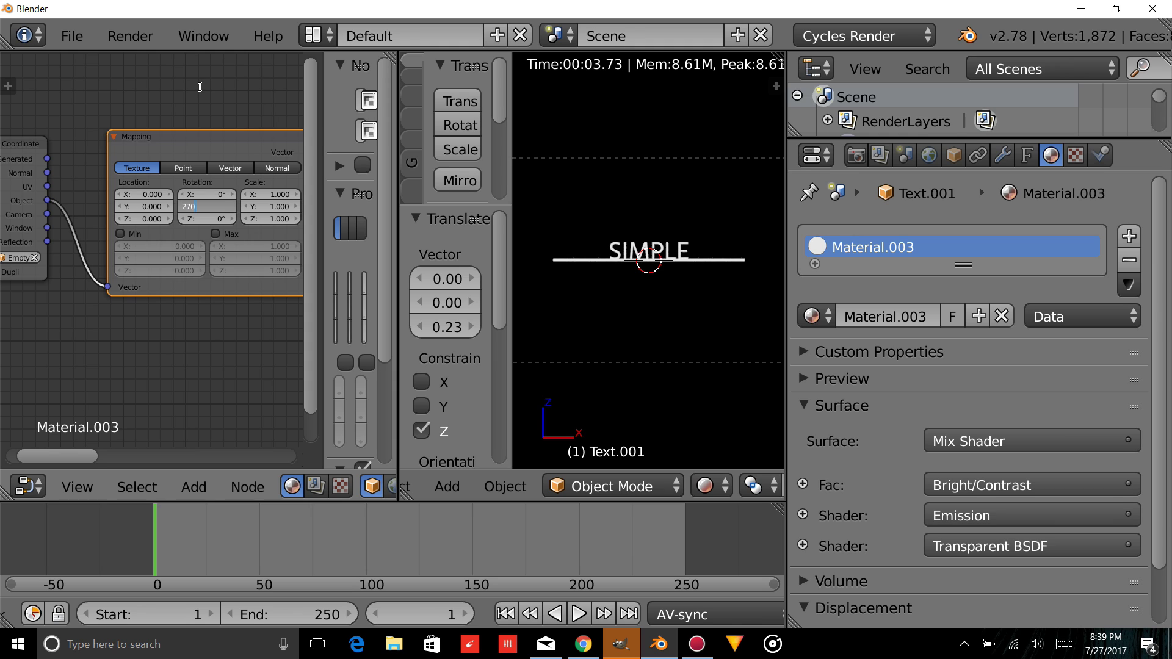
pyautogui.press('Return')
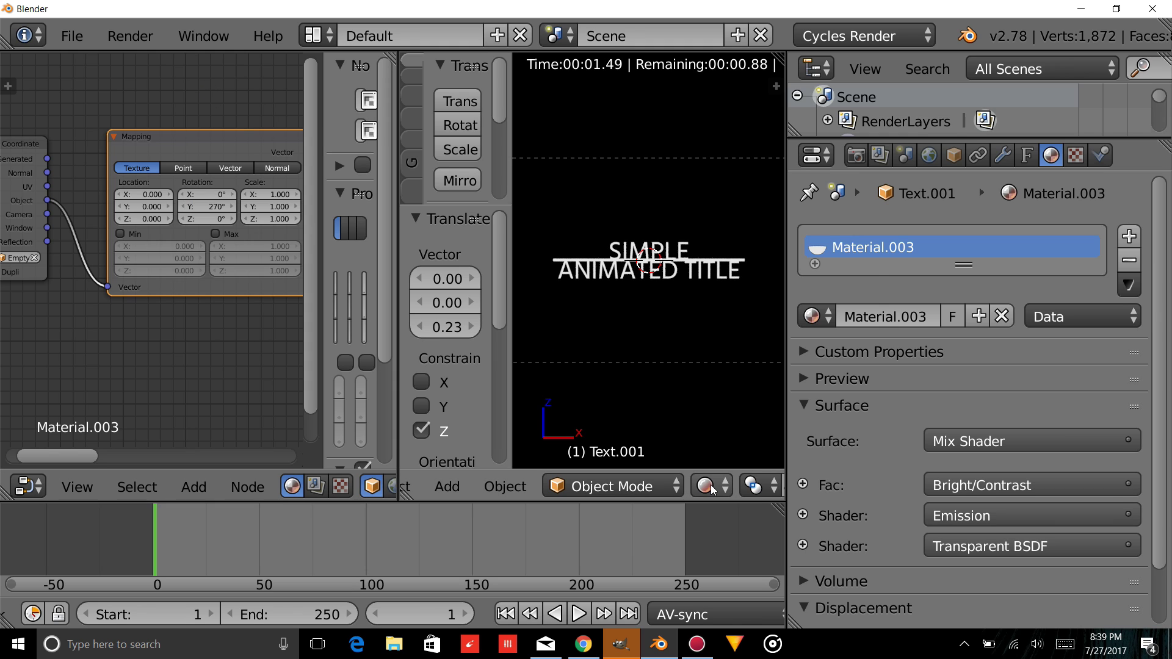
# Select Empty.001 in Solid shading and move it down about 1.26 units along Z in Rendered shading.
pyautogui.click(707, 486)
pyautogui.click(720, 401)
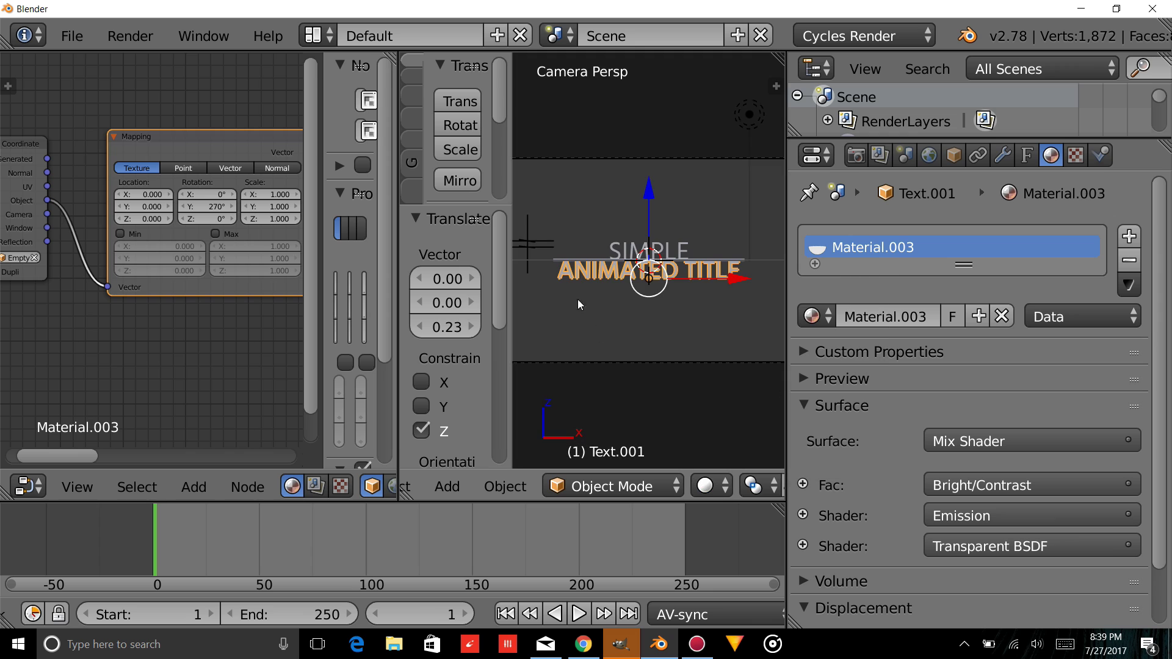
pyautogui.rightClick(543, 247)
pyautogui.click(707, 486)
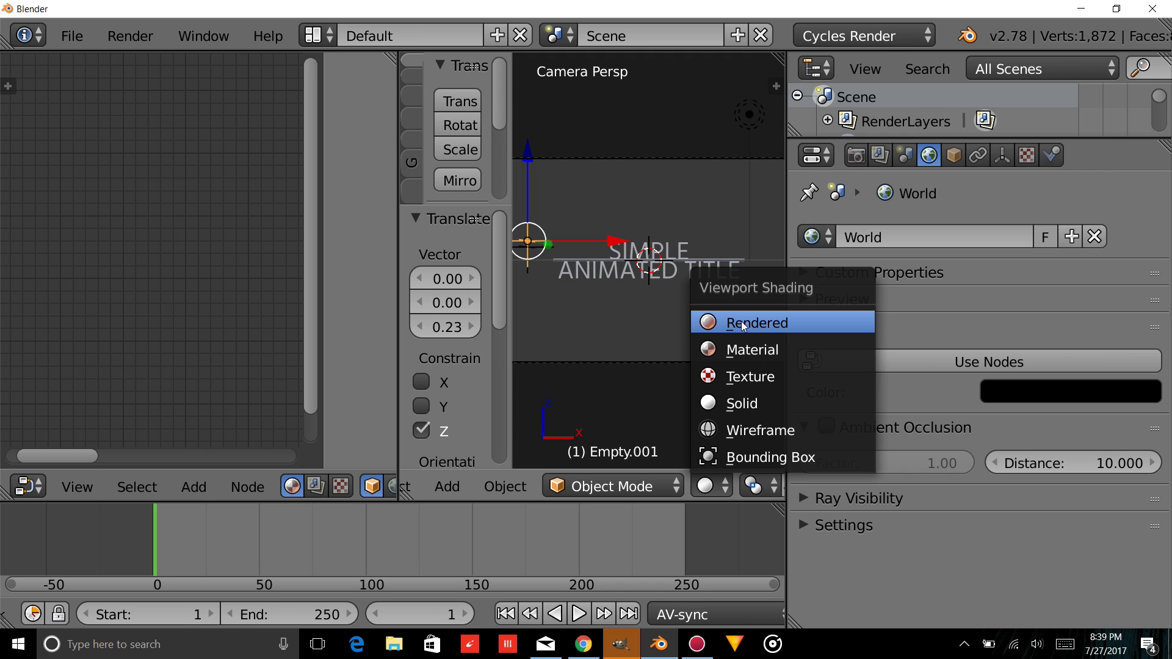
pyautogui.click(729, 322)
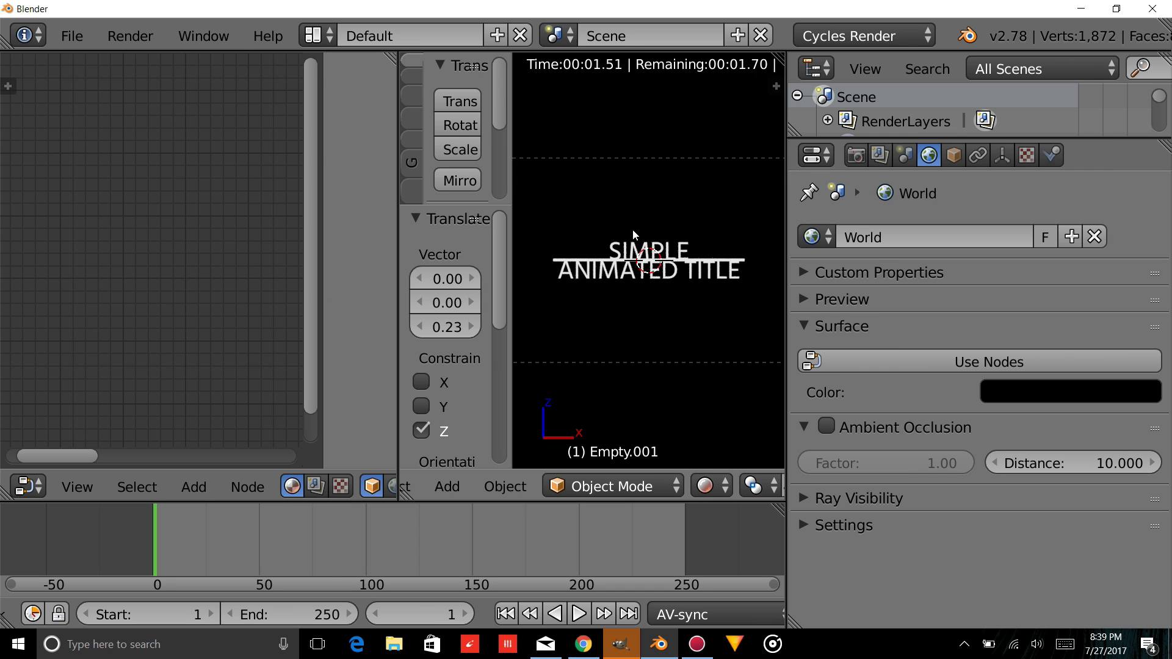
pyautogui.press('g')
pyautogui.press('z')
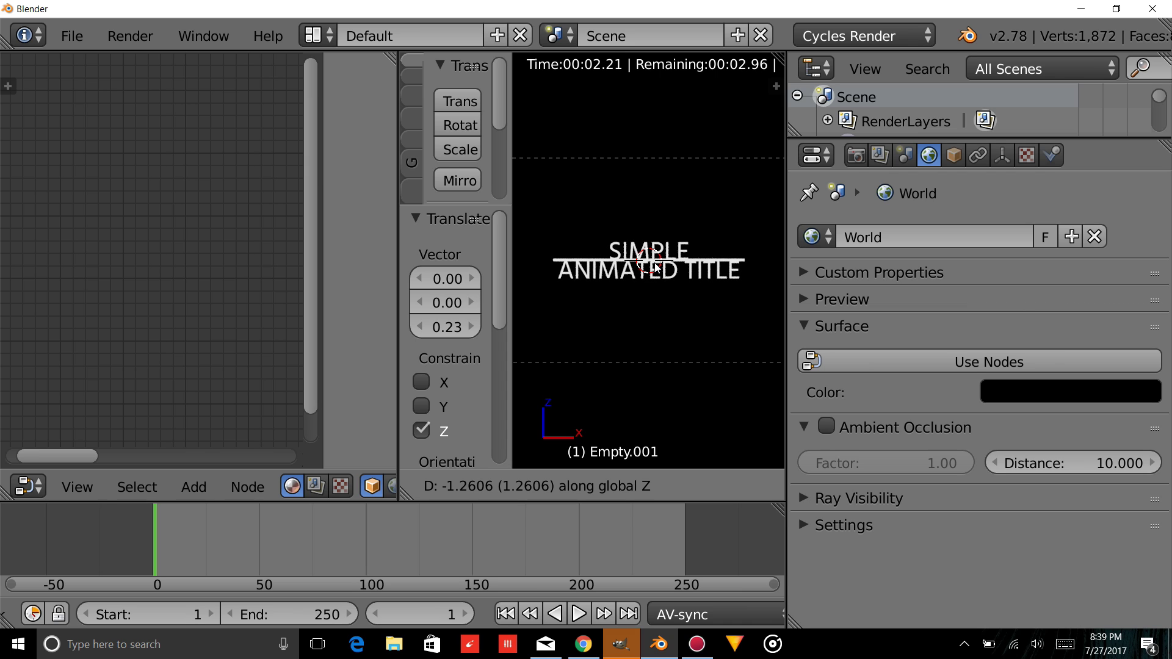
pyautogui.click(654, 267)
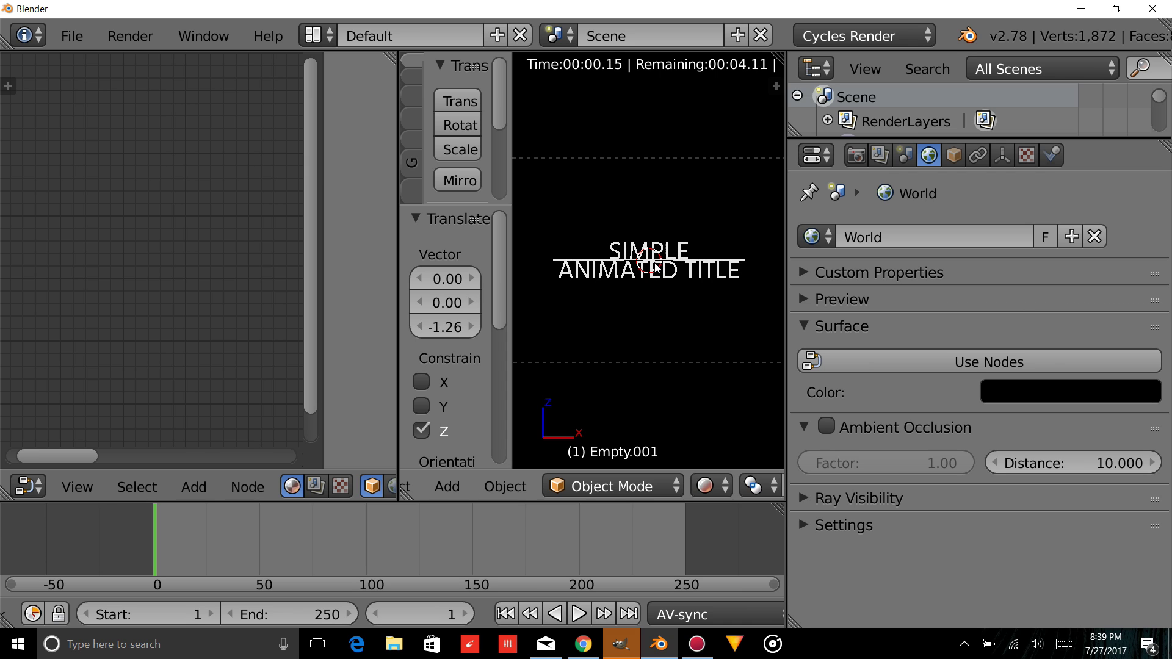
# In Solid shading, move the "ANIMATED TITLE" text down about 0.25 units along Z.
pyautogui.click(711, 484)
pyautogui.click(737, 400)
pyautogui.rightClick(662, 281)
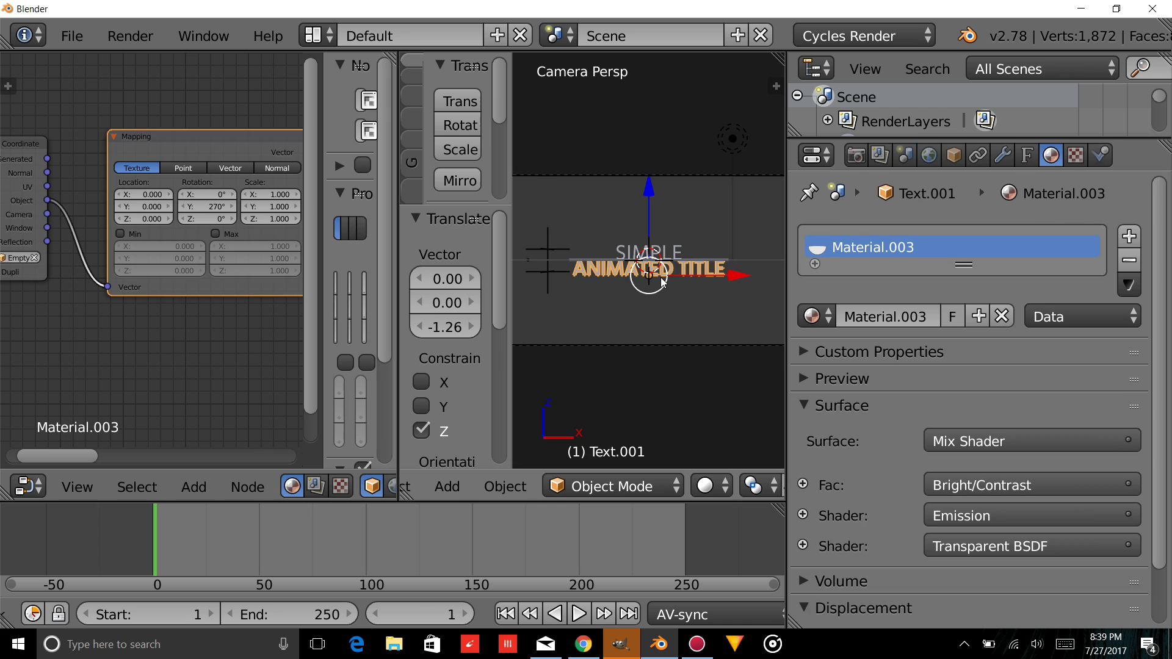
pyautogui.press('g')
pyautogui.press('z')
pyautogui.click(645, 252)
# Move the "SIMPLE" text up about 0.39 units along Z and preview the title in Rendered shading.
pyautogui.rightClick(645, 252)
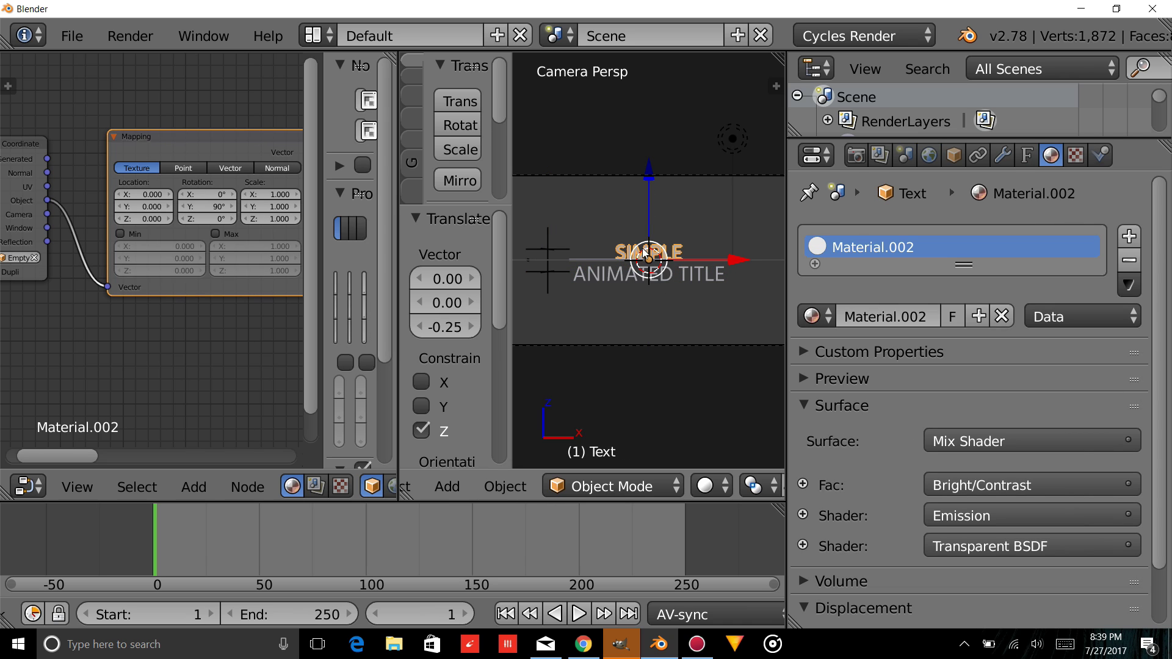
pyautogui.press('g')
pyautogui.press('z')
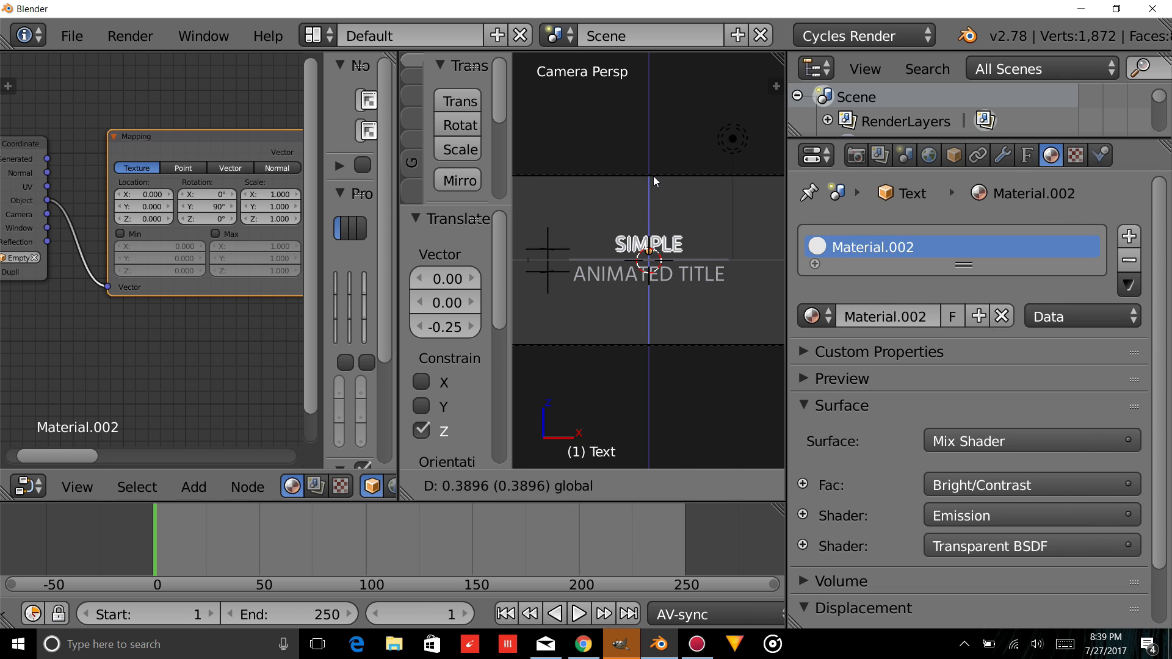
pyautogui.click(654, 181)
pyautogui.click(706, 486)
pyautogui.click(742, 320)
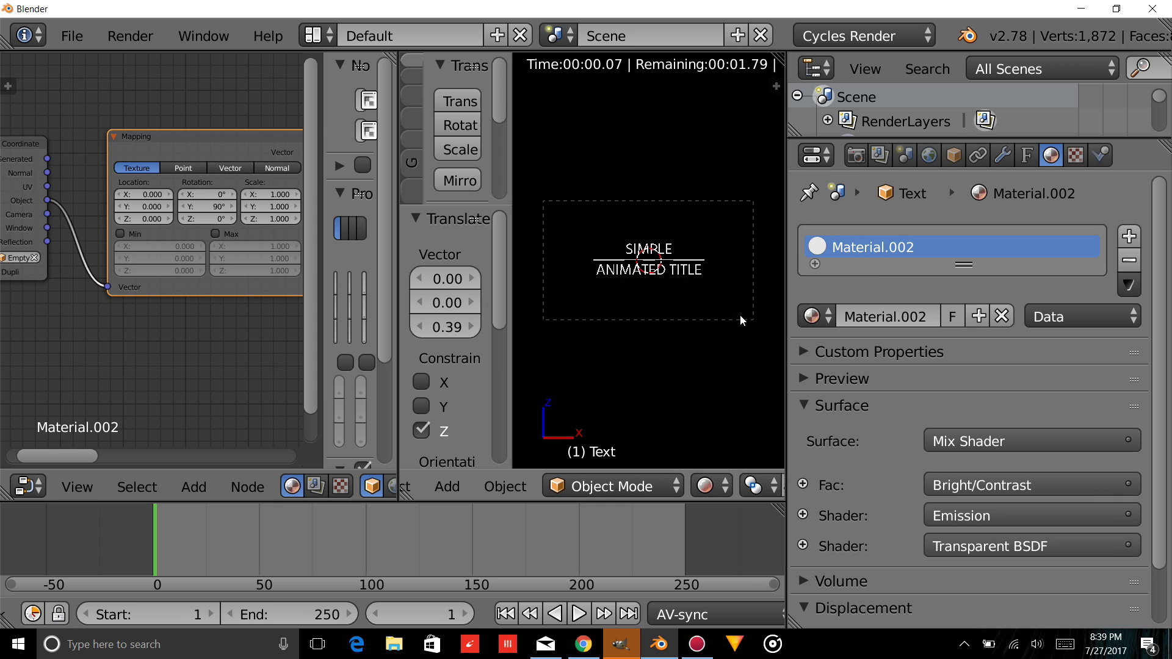
pyautogui.scroll(2, 743, 405)
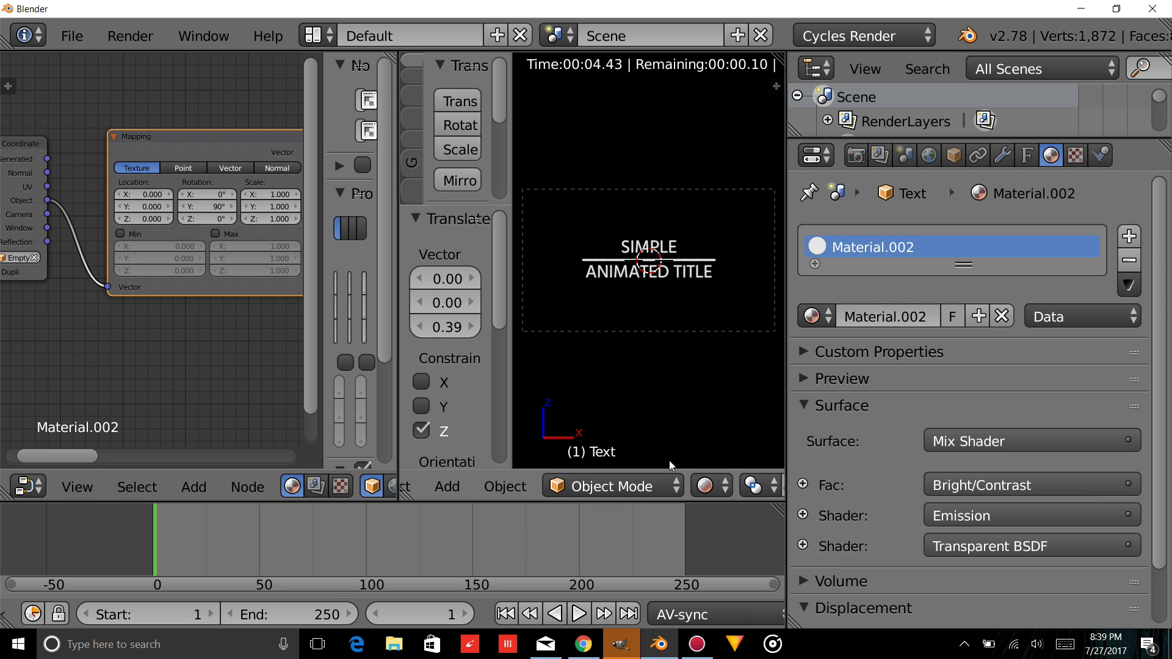
# Shift the Transparent BSDF node aside and set the Emission colour of the "SIMPLE" text's material to red.
pyautogui.moveTo(253, 388); pyautogui.dragTo(86, 248, button='middle')
pyautogui.moveTo(174, 299); pyautogui.dragTo(122, 326)
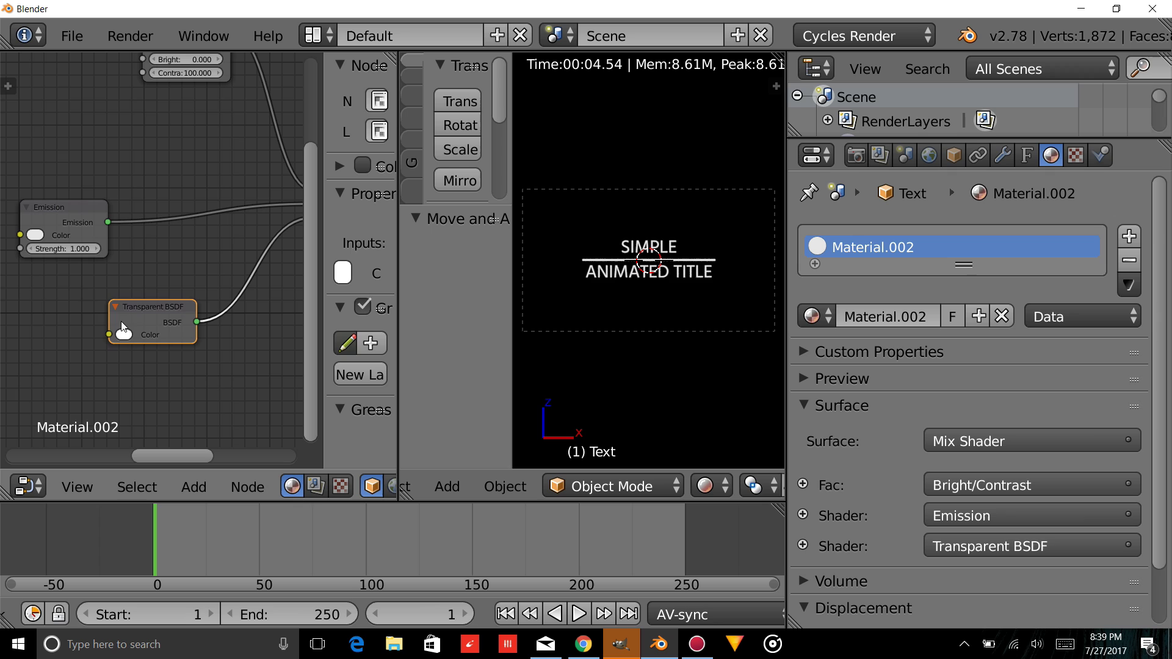
pyautogui.click(35, 235)
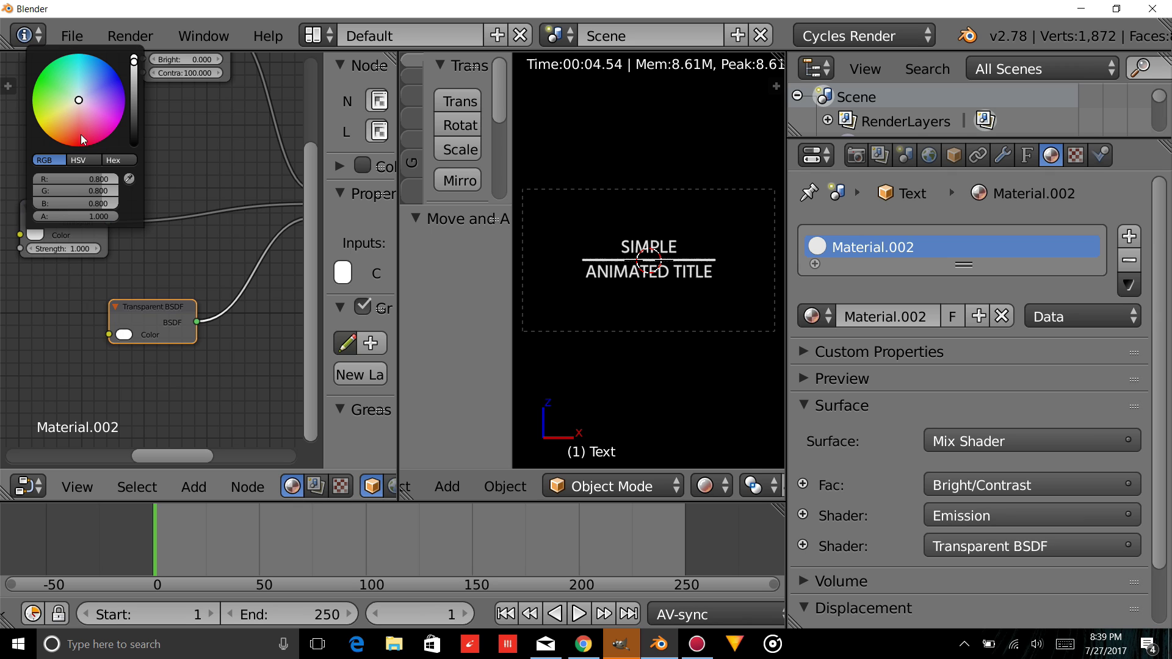
pyautogui.moveTo(82, 139); pyautogui.dragTo(69, 147)
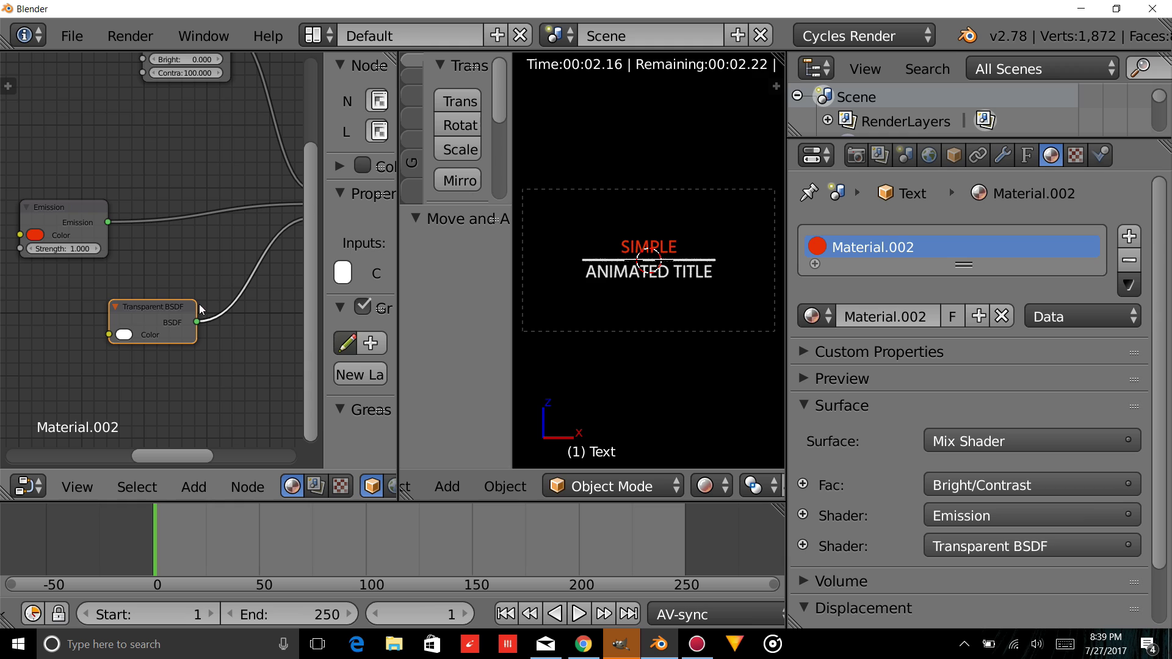
pyautogui.rightClick(610, 271)
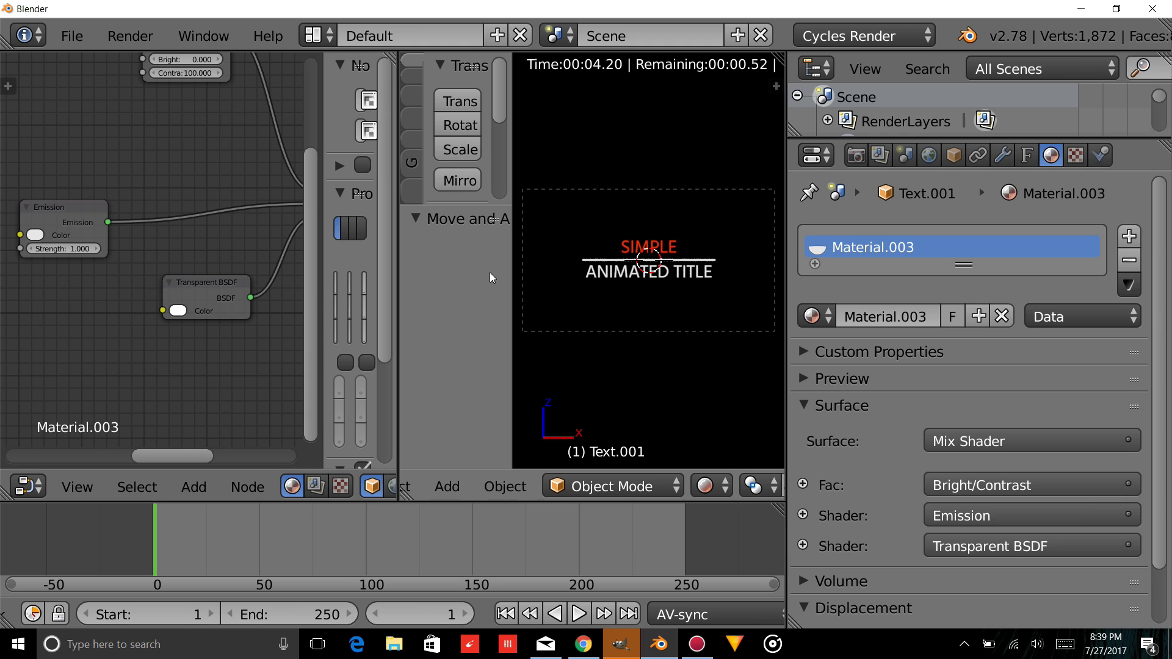
pyautogui.rightClick(601, 263)
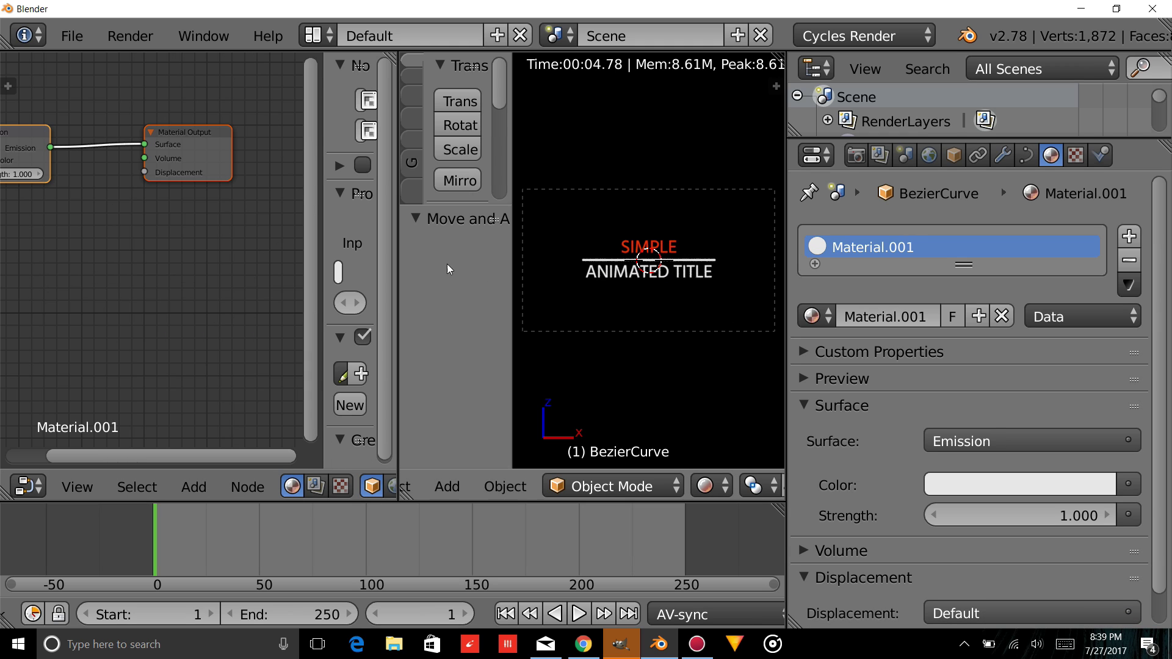
pyautogui.press('Home')
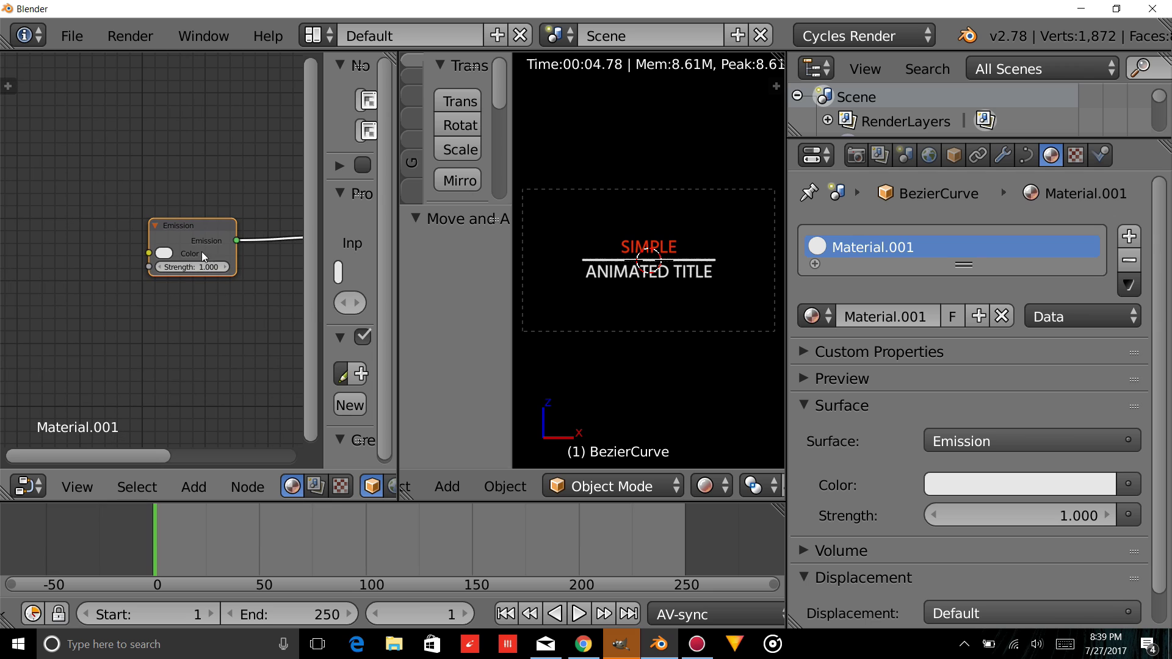
# Return to Solid shading, then set the animation's start frame to 0 and the current frame to 60.
pyautogui.click(720, 488)
pyautogui.click(715, 403)
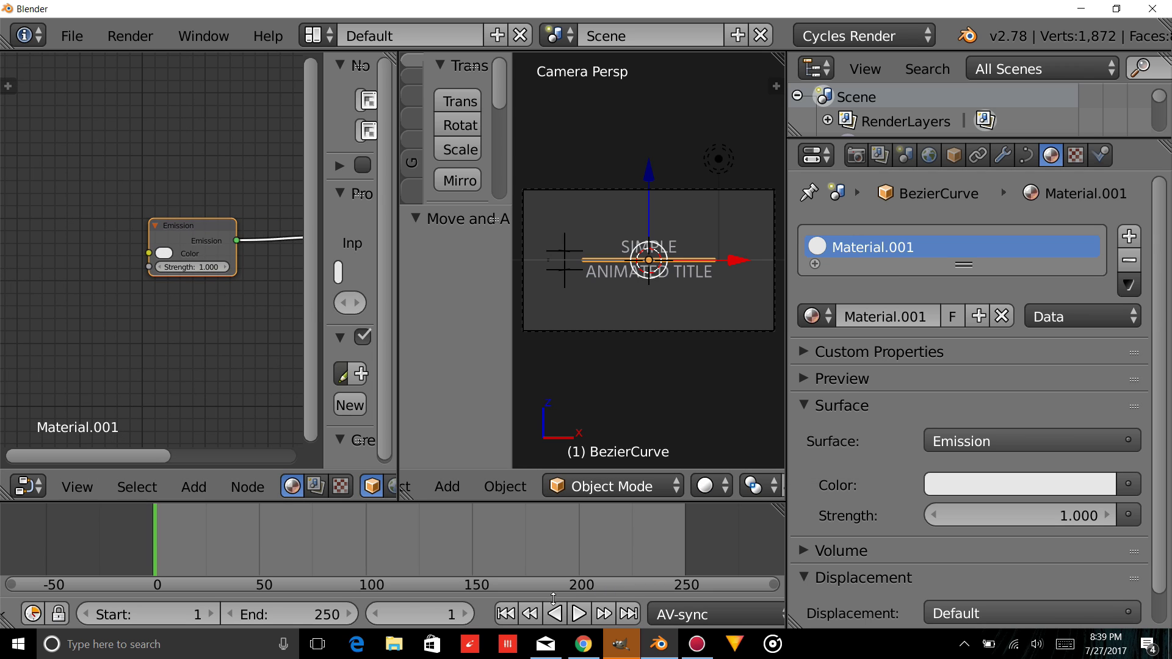
pyautogui.click(85, 614)
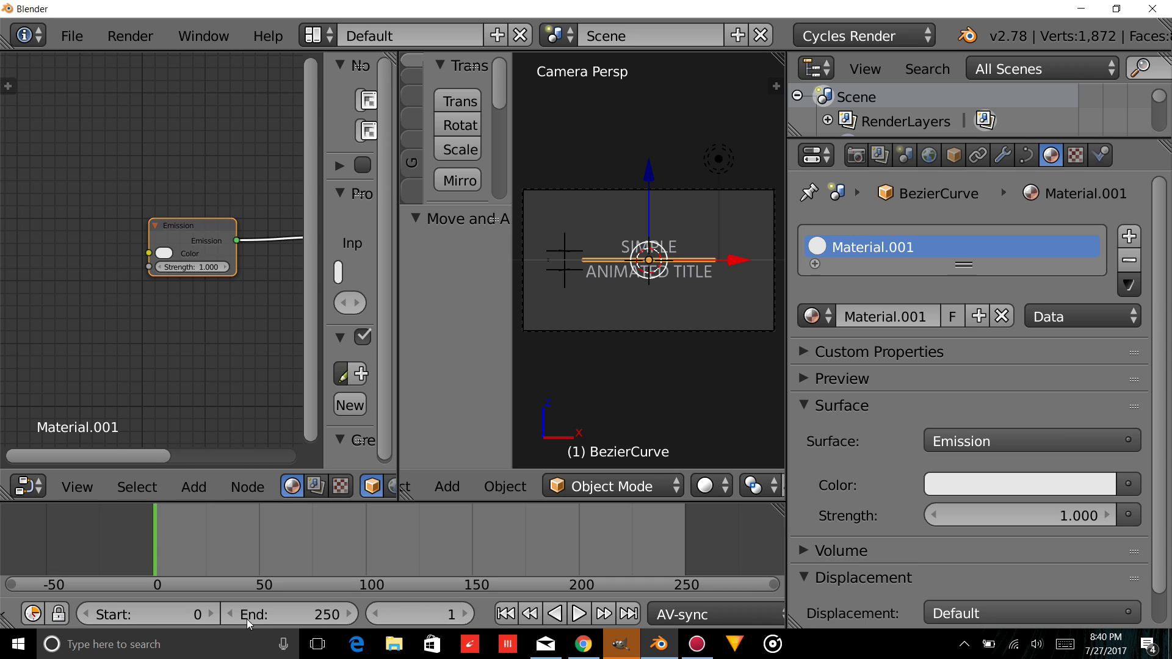
pyautogui.click(404, 619)
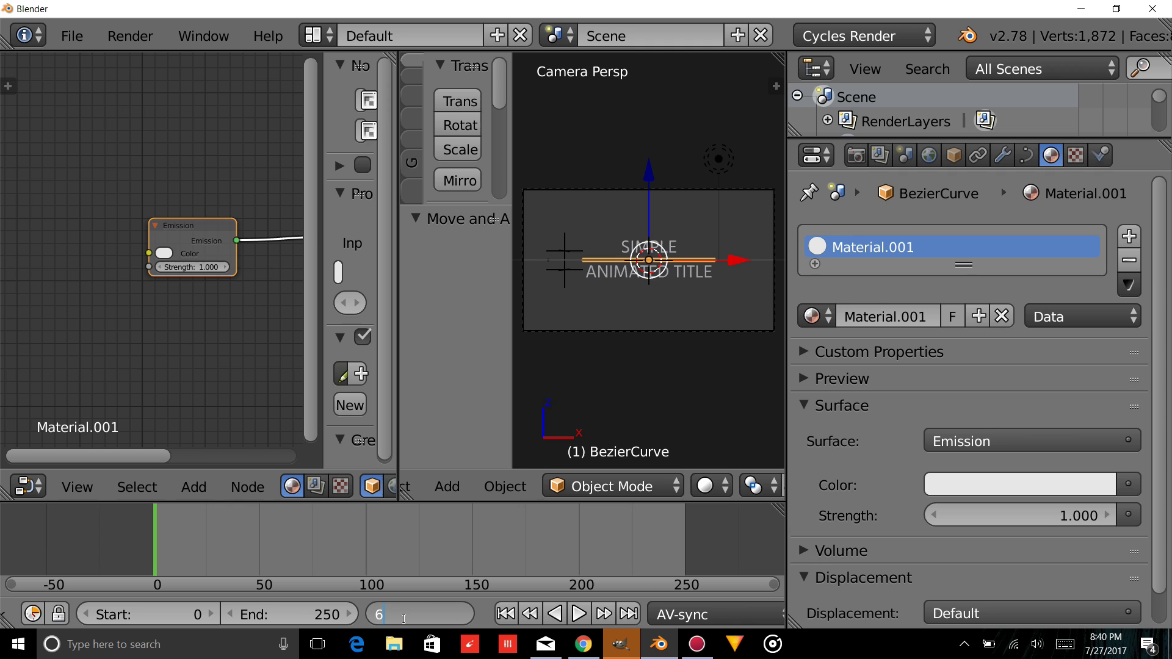
pyautogui.write('60')
pyautogui.press('Return')
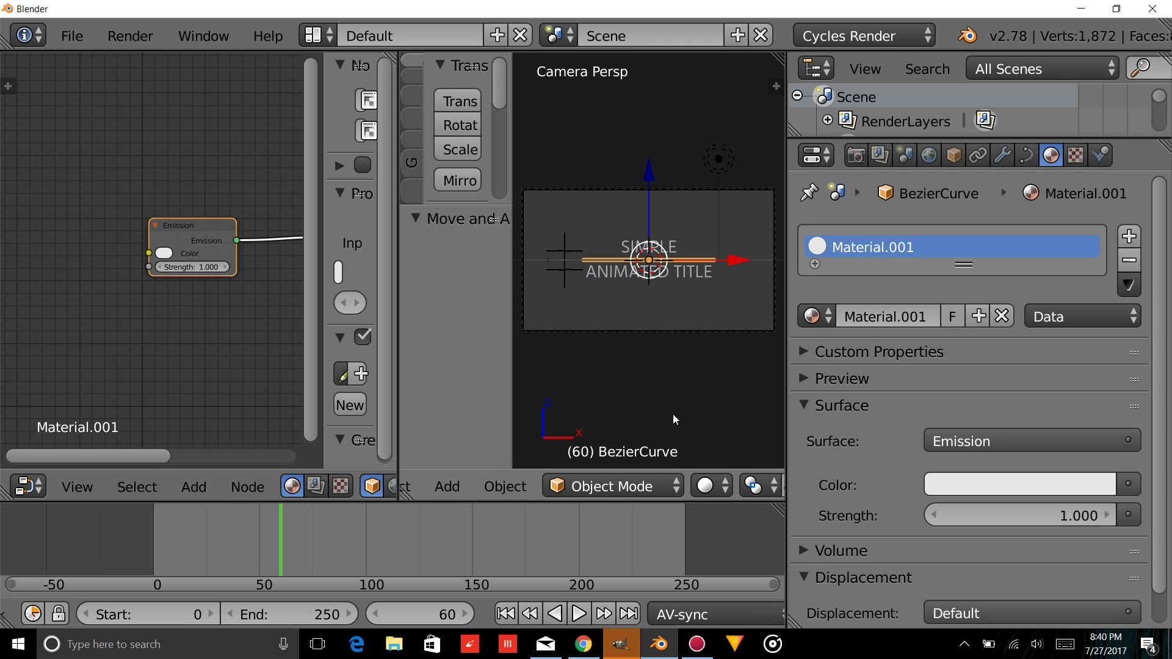
# Change the Node Editor area into a Dope Sheet.
pyautogui.click(36, 488)
pyautogui.click(80, 363)
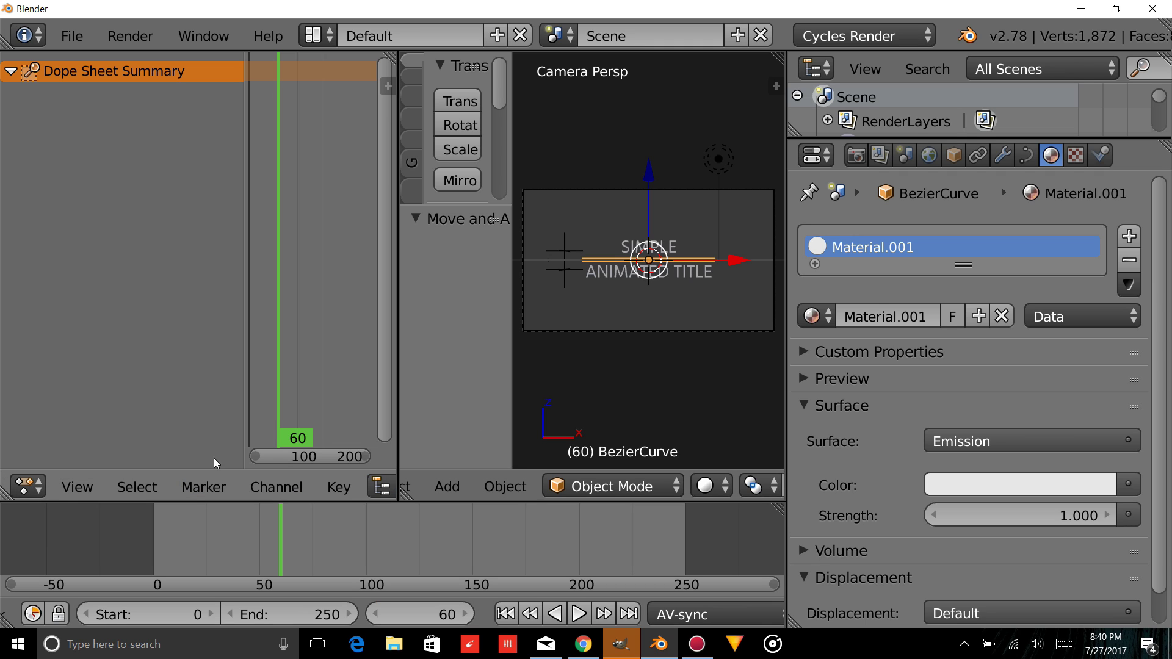
pyautogui.scroll(-5, 271, 486)
pyautogui.scroll(-5, 271, 487)
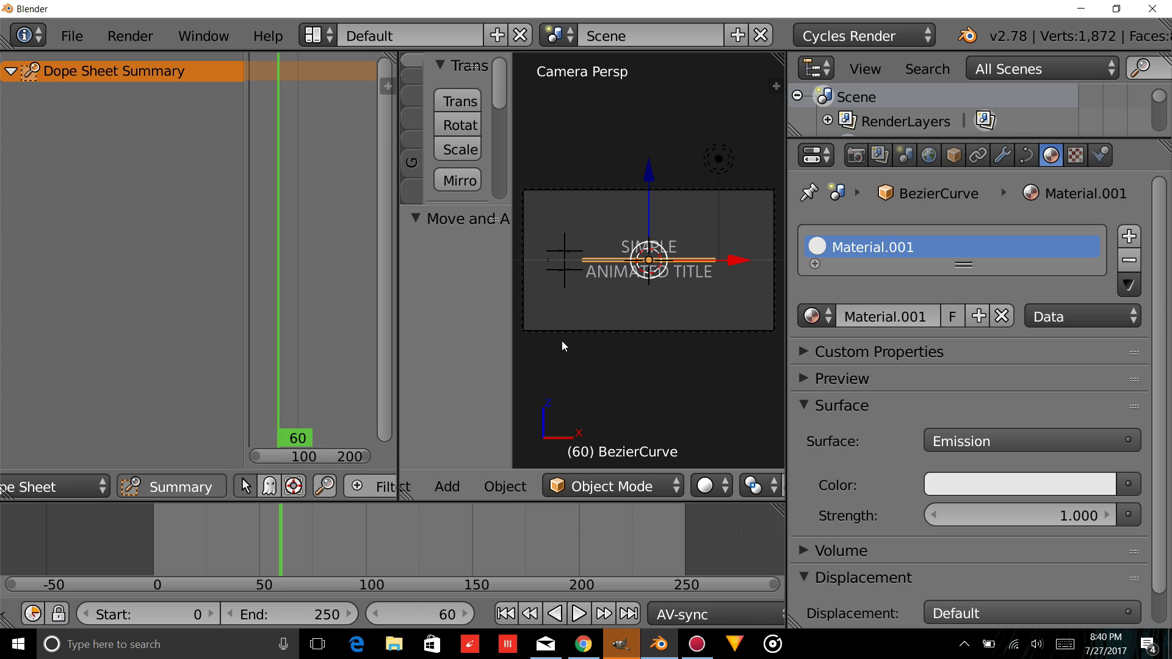
# Lower the "ANIMATED TITLE" text about 0.11 units along Z and check the spacing briefly in Rendered shading.
pyautogui.scroll(1, 639, 376)
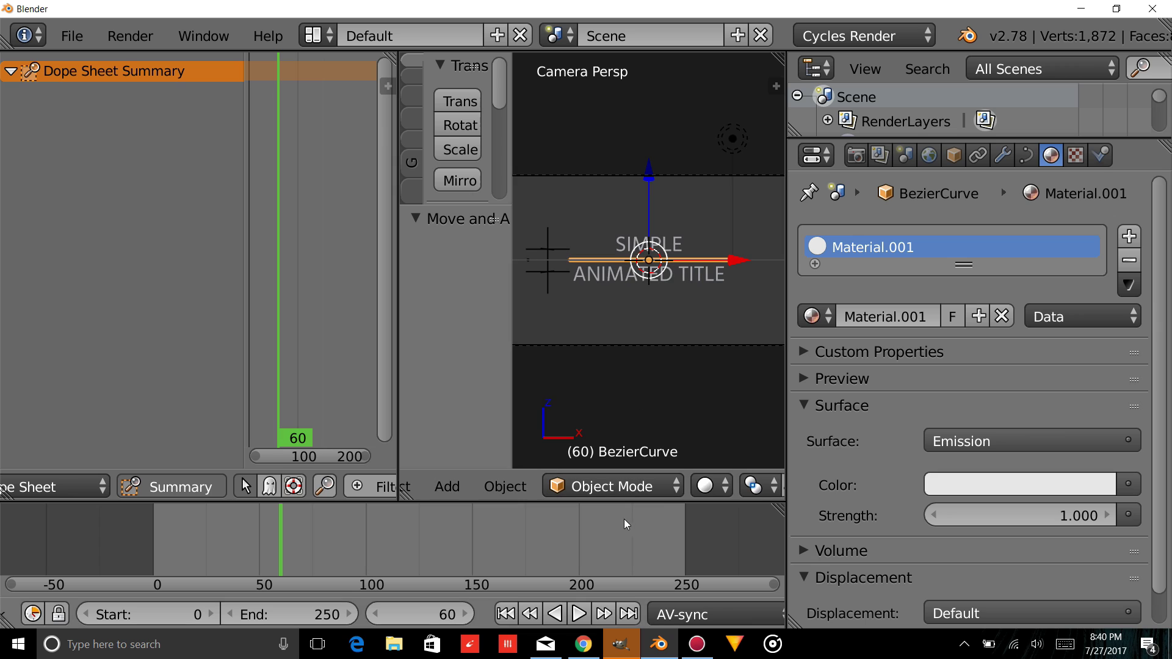
pyautogui.rightClick(617, 274)
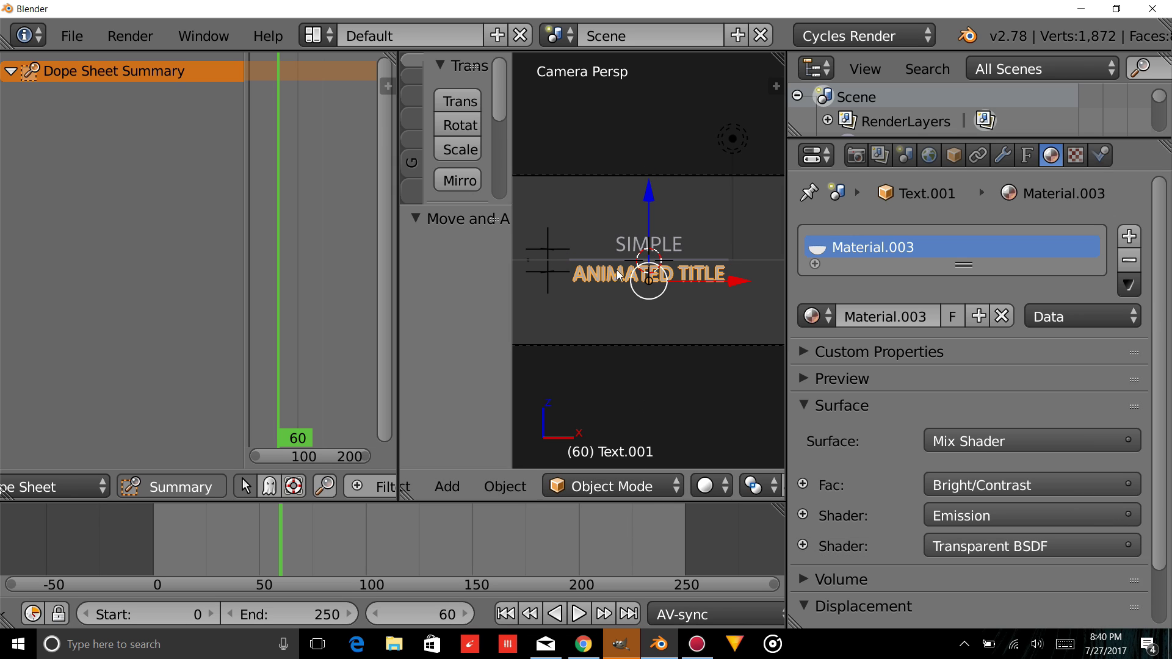
pyautogui.moveTo(650, 201); pyautogui.dragTo(648, 203)
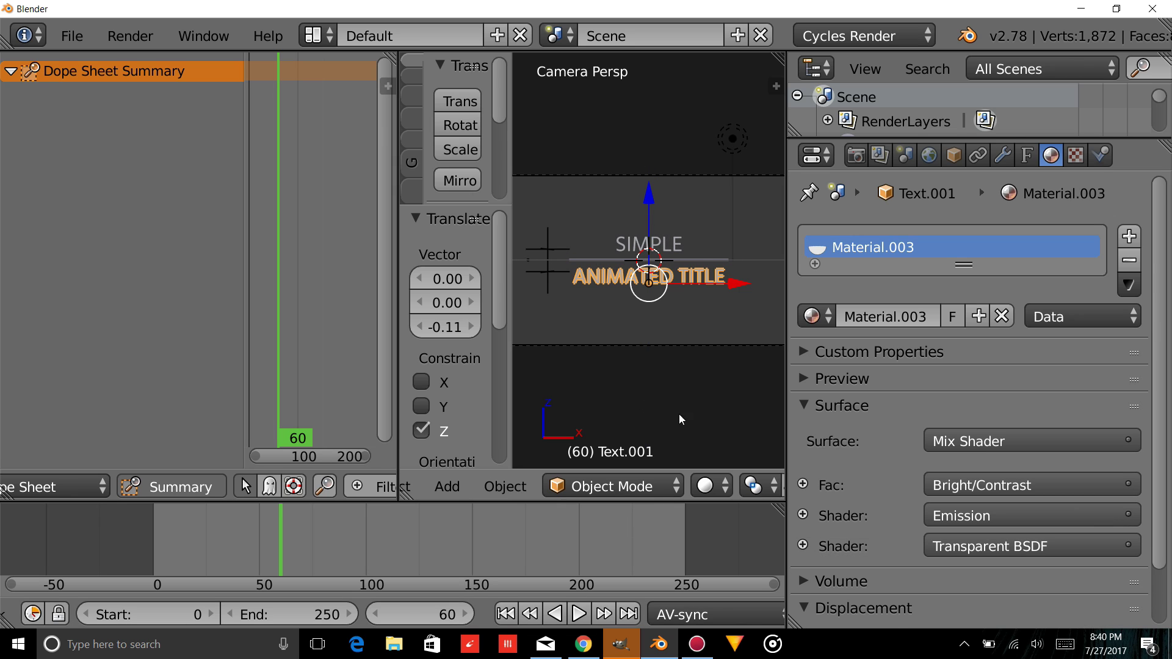
pyautogui.click(705, 486)
pyautogui.click(736, 323)
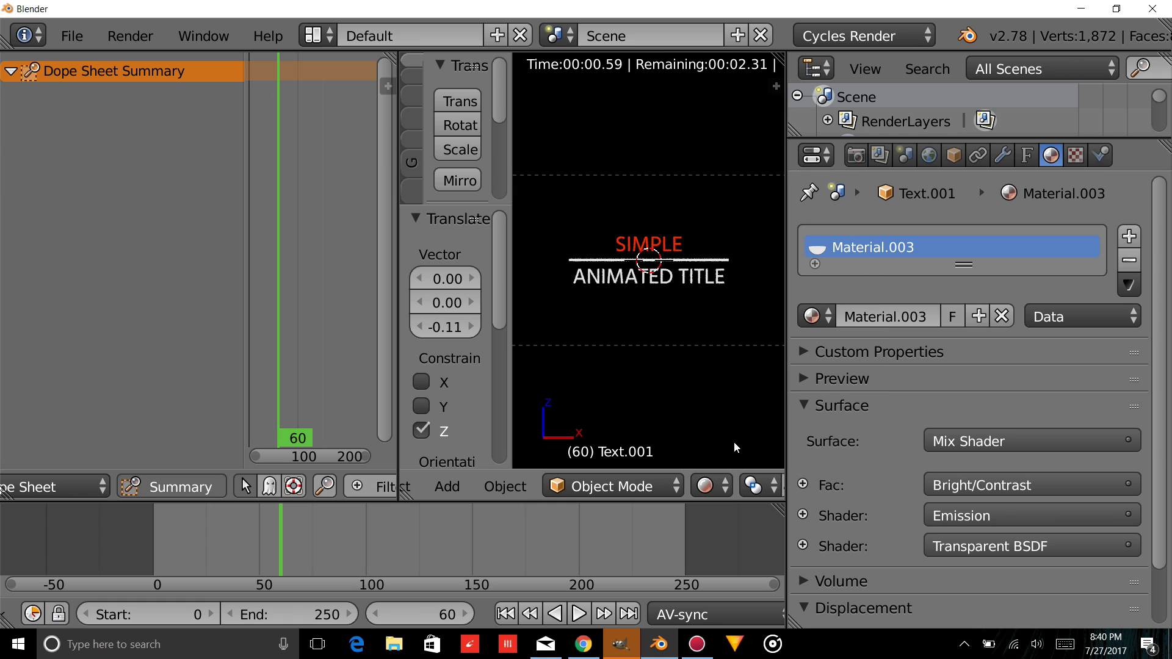
pyautogui.click(705, 486)
pyautogui.click(720, 404)
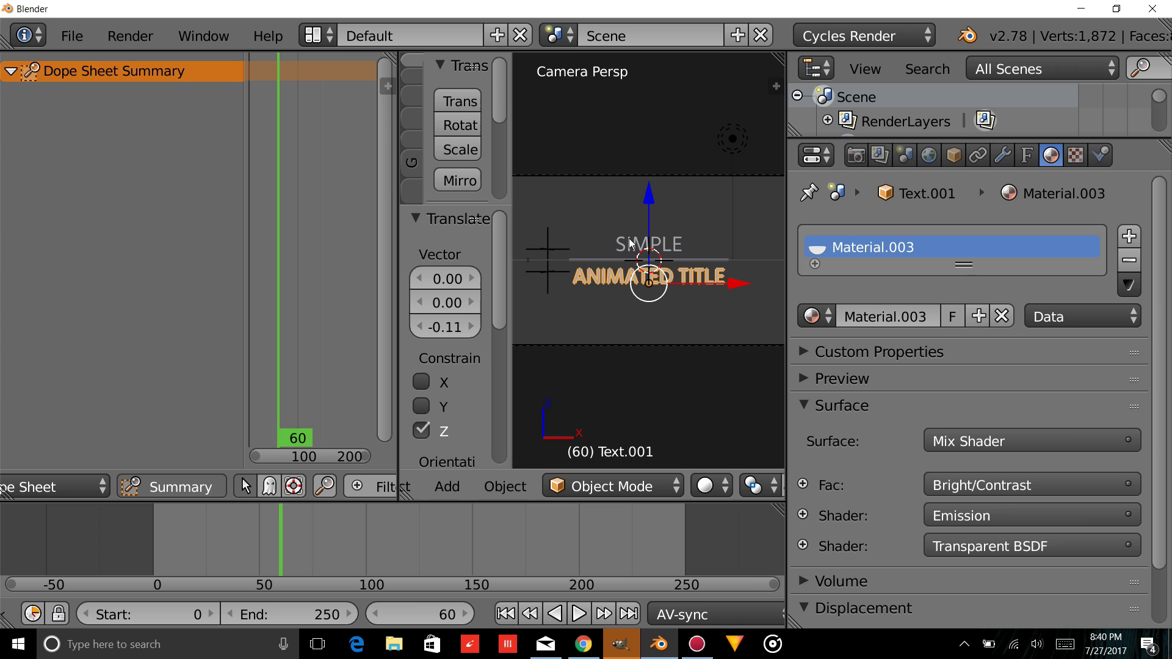
# Add the "SIMPLE" text to the selection and insert Location keyframes for both texts at frame 60.
pyautogui.rightClick(651, 243)
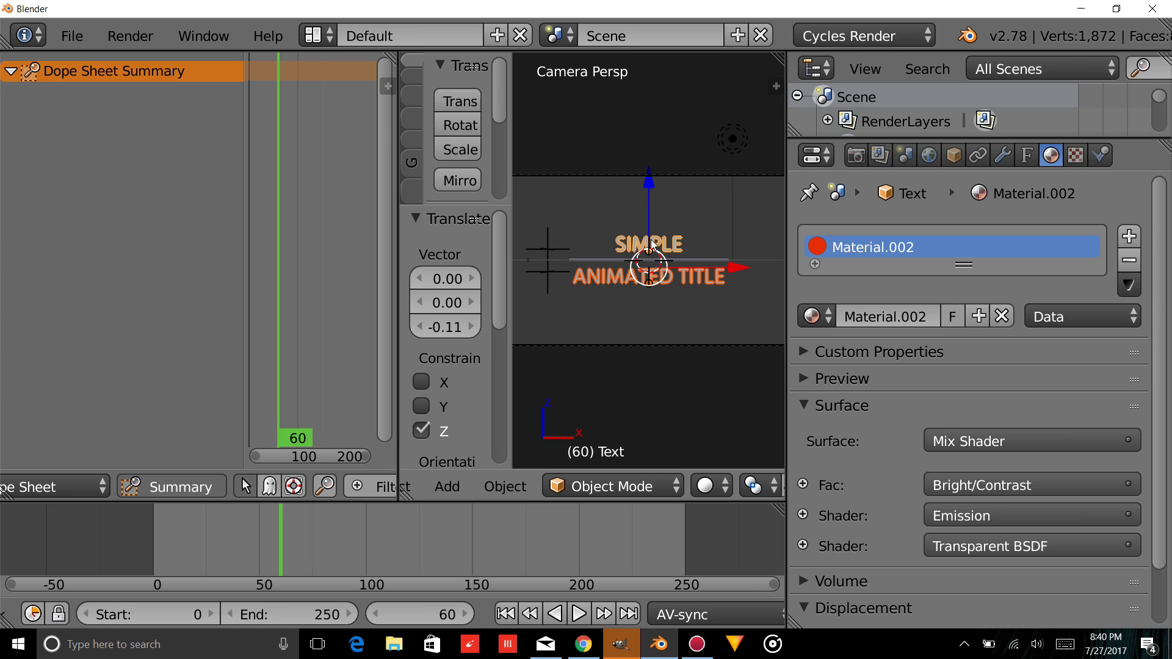
pyautogui.press('i')
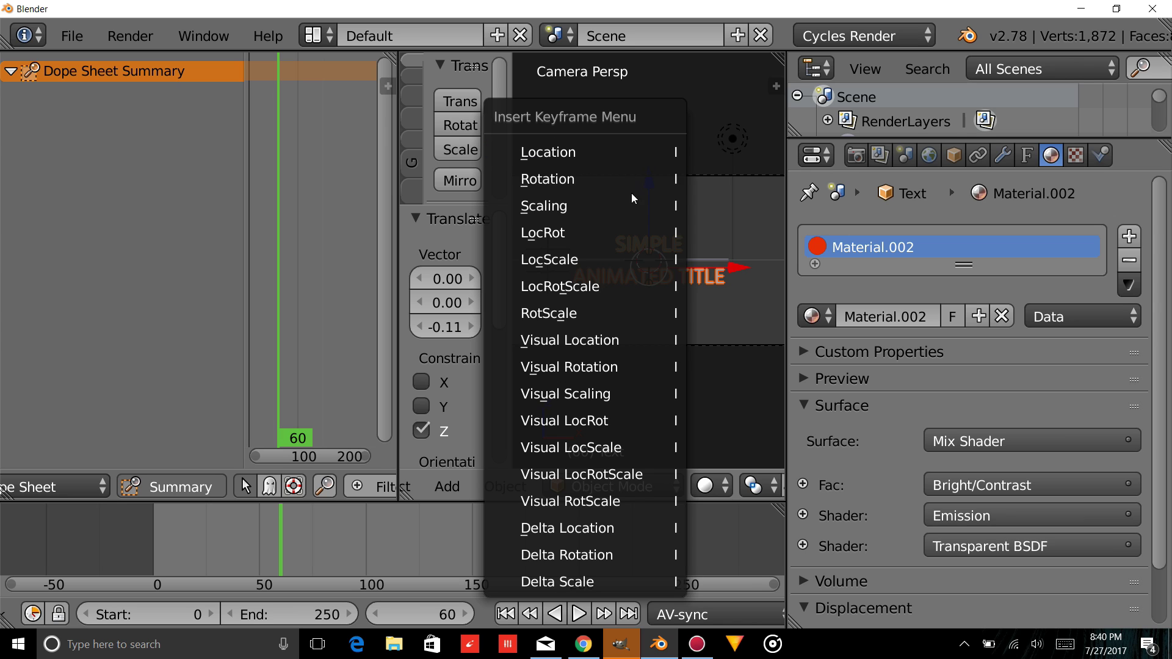
pyautogui.click(650, 147)
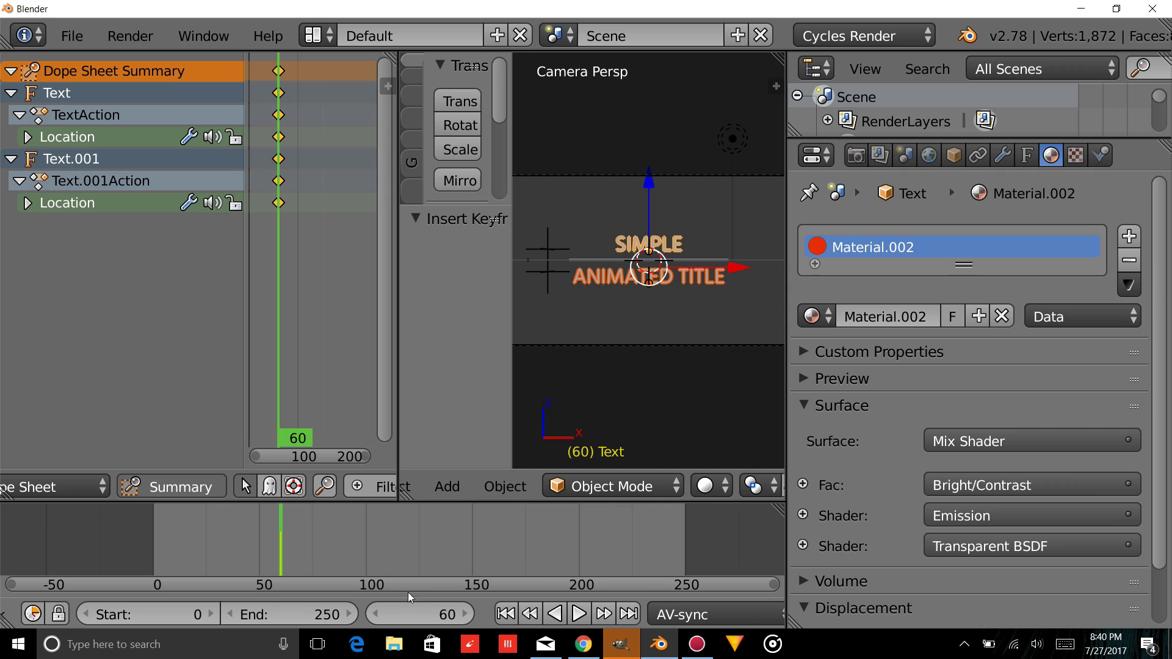
# Set the current frame to 0 and raise the "ANIMATED TITLE" text about 1.75 units along Z, above the line.
pyautogui.click(426, 615)
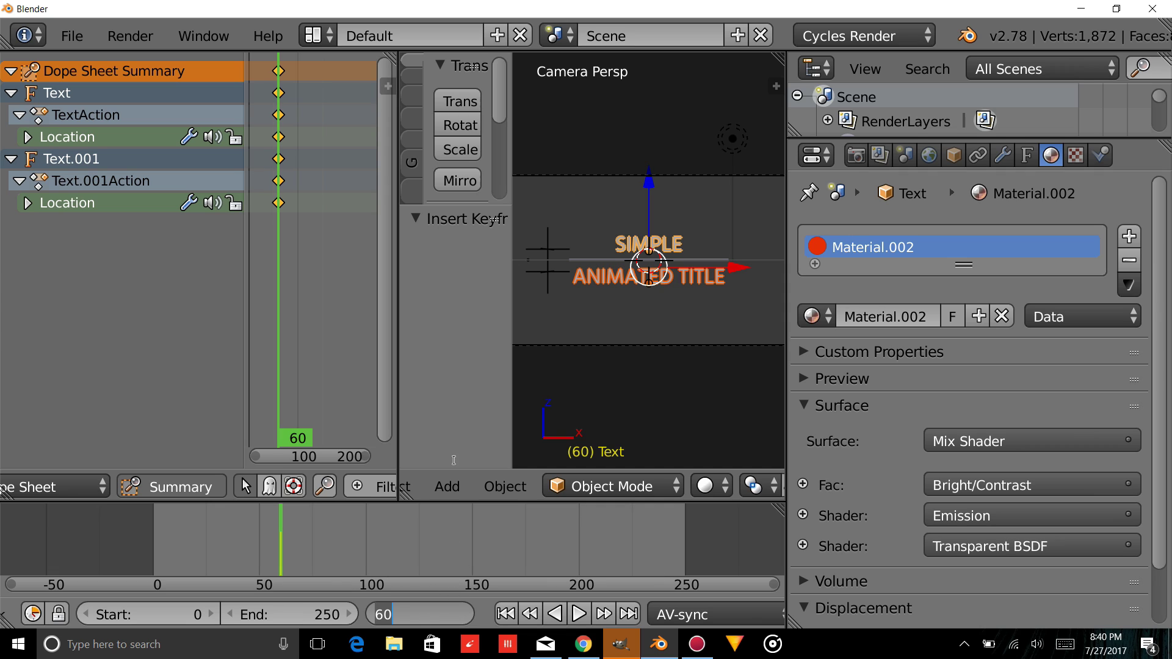
pyautogui.write('0')
pyautogui.press('Return')
pyautogui.rightClick(652, 270)
pyautogui.press('g')
pyautogui.press('z')
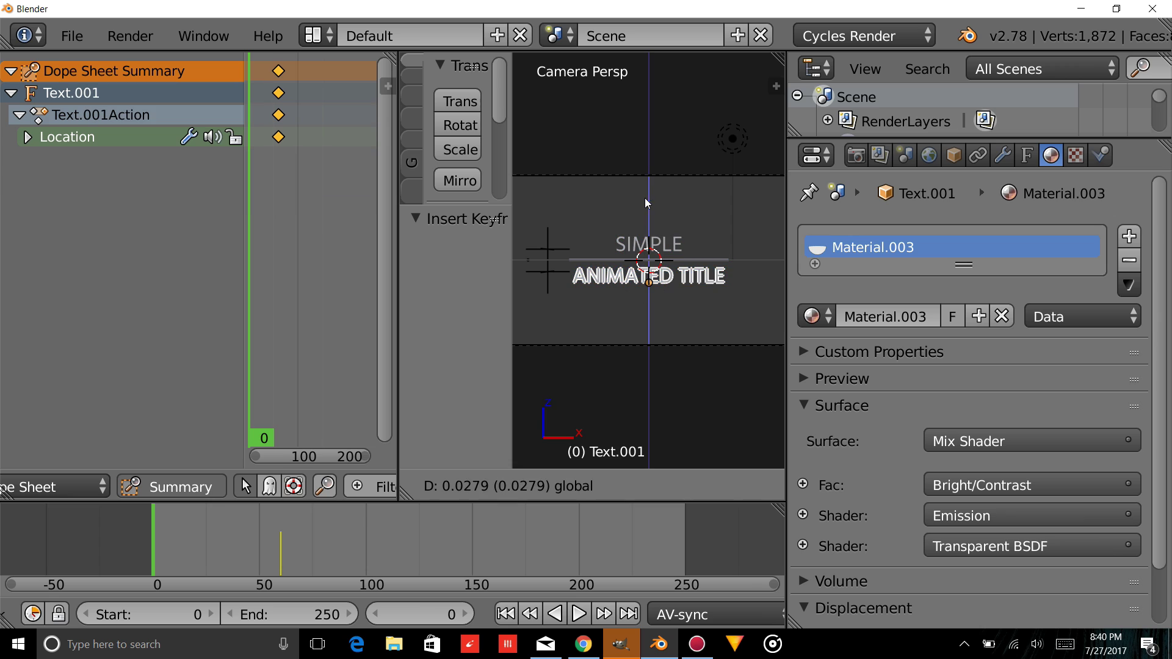
pyautogui.click(649, 163)
# Lower the "SIMPLE" text about 1.72 units along Z, below the line.
pyautogui.rightClick(629, 250)
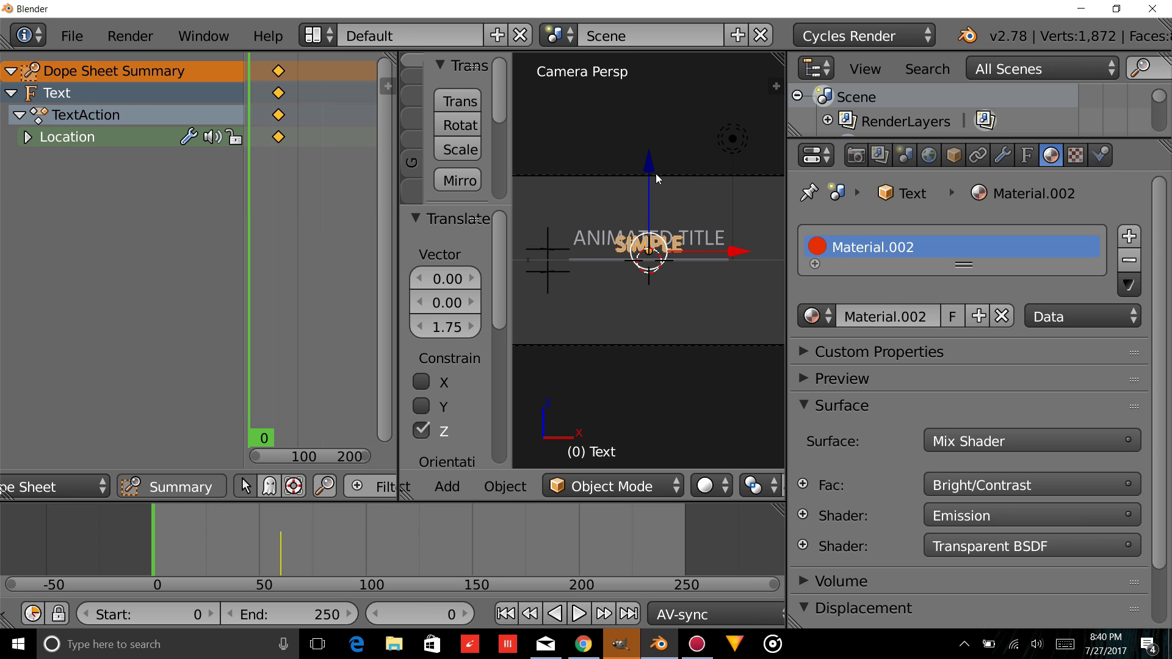
pyautogui.press('g')
pyautogui.press('z')
pyautogui.click(642, 211)
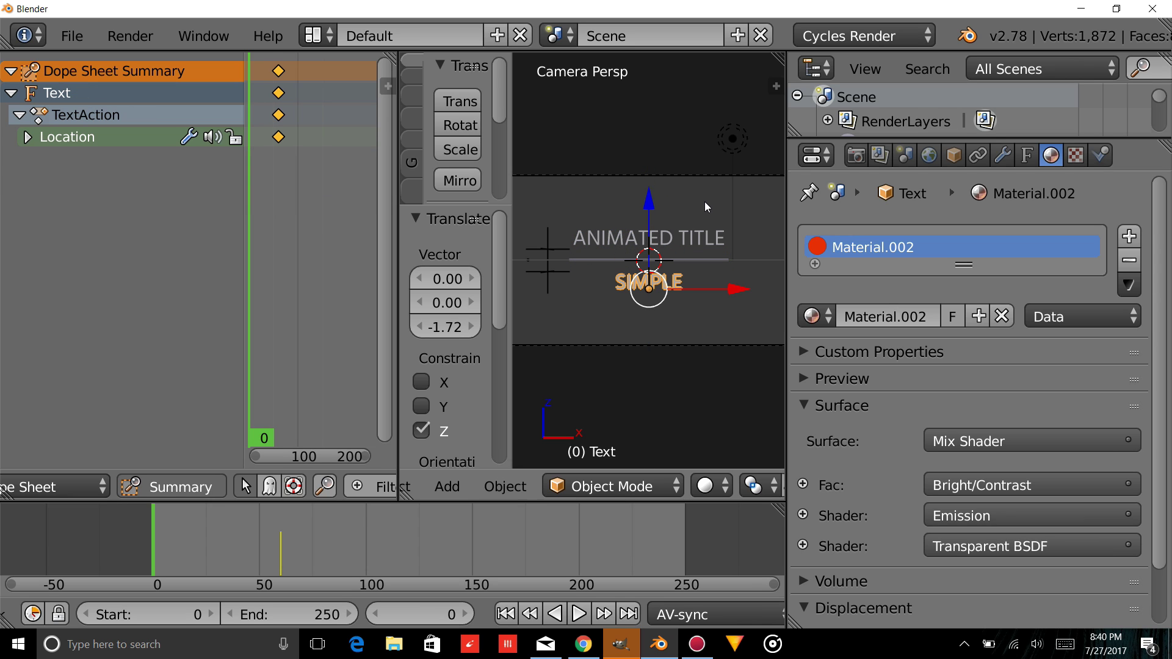
# Insert Location keyframes for both texts at frame 0, and check the motion by playing and scrubbing the timeline.
pyautogui.keyDown('shift'); pyautogui.rightClick(608, 240); pyautogui.keyUp('shift')
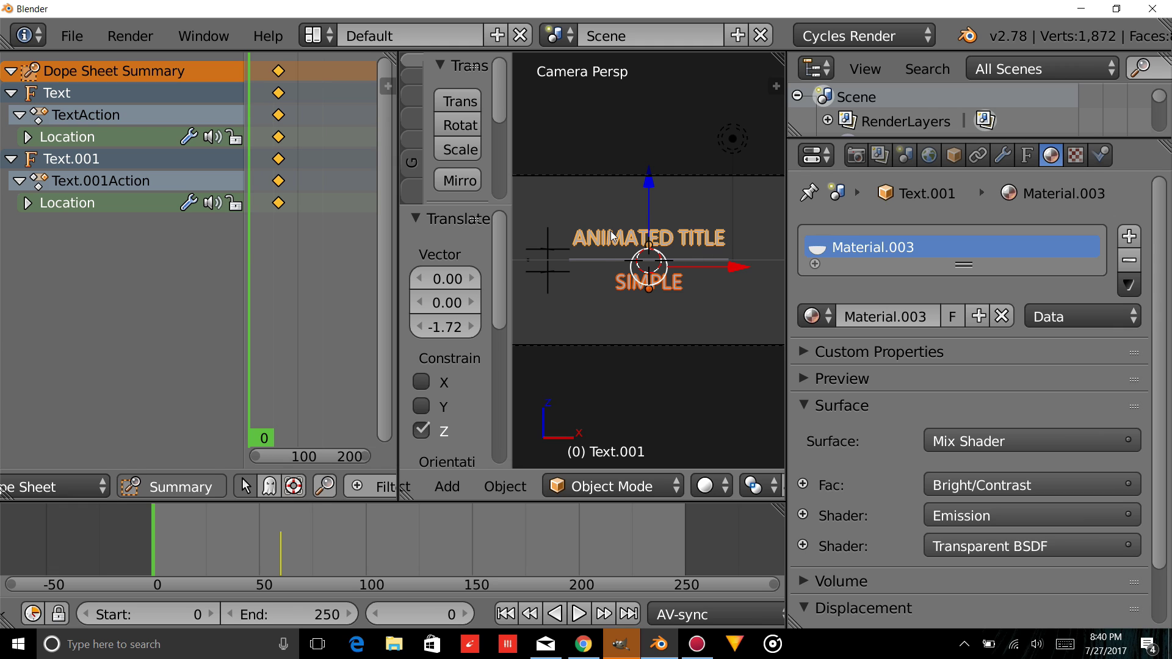
pyautogui.press('i')
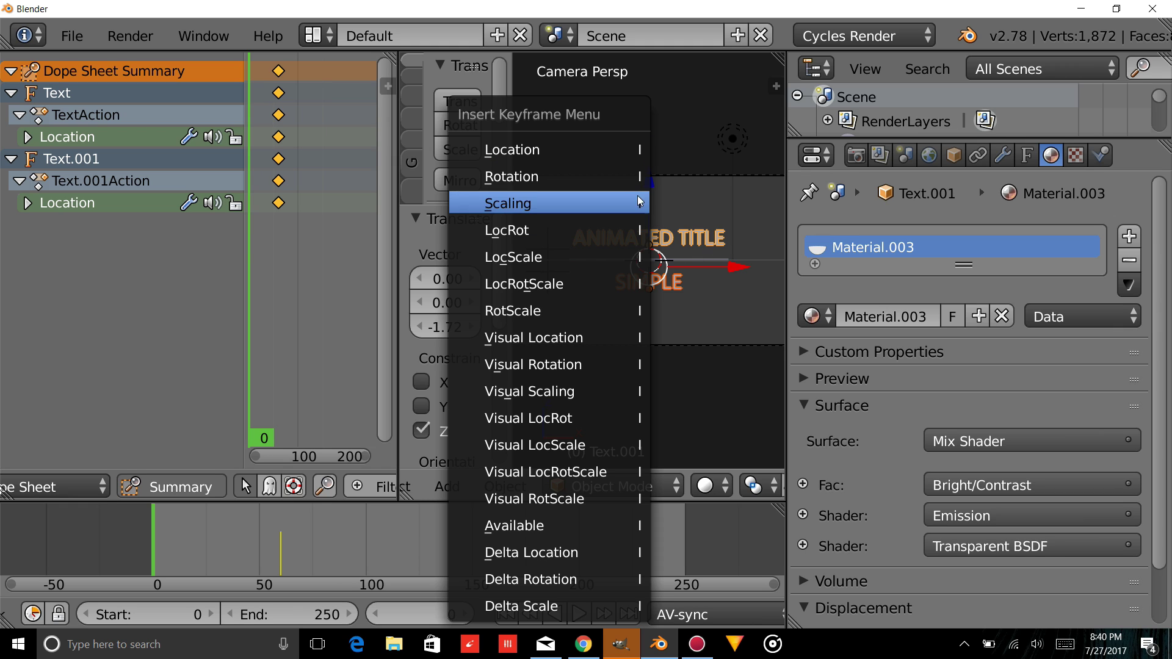
pyautogui.click(568, 151)
pyautogui.hotkey('alt', 'a')
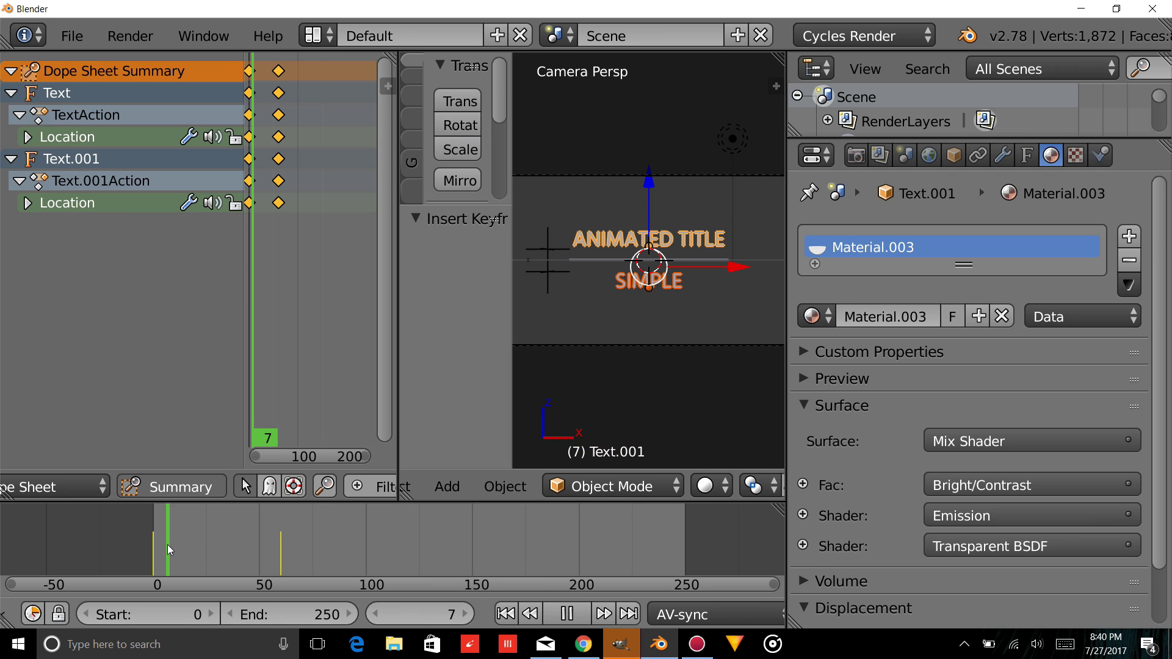
pyautogui.moveTo(226, 562); pyautogui.dragTo(434, 556)
# Move to frame 140 and insert Location keyframes for both texts at their current positions.
pyautogui.click(445, 615)
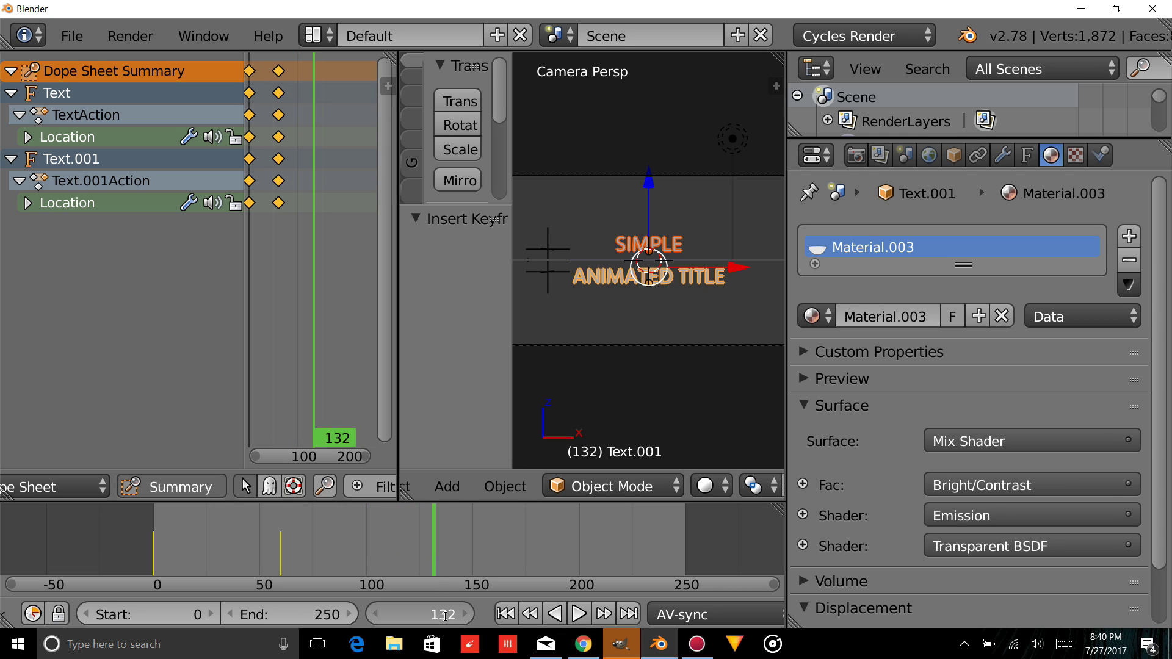
pyautogui.write('140')
pyautogui.press('Return')
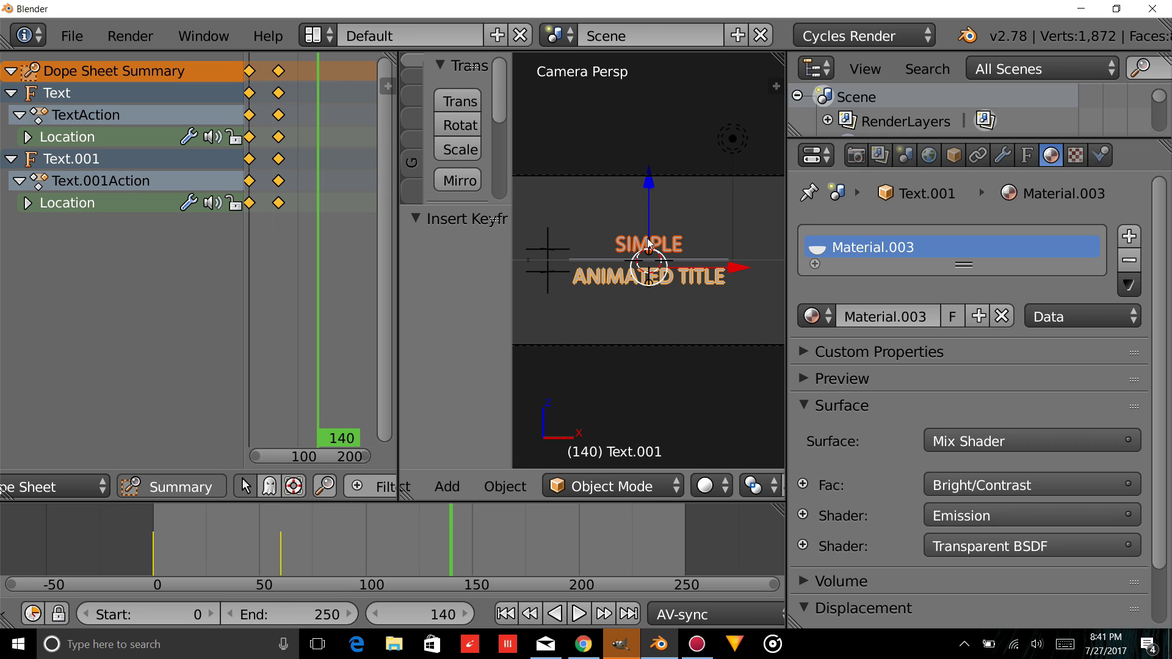
pyautogui.moveTo(652, 187); pyautogui.dragTo(657, 133)
pyautogui.press('Escape')
pyautogui.press('i')
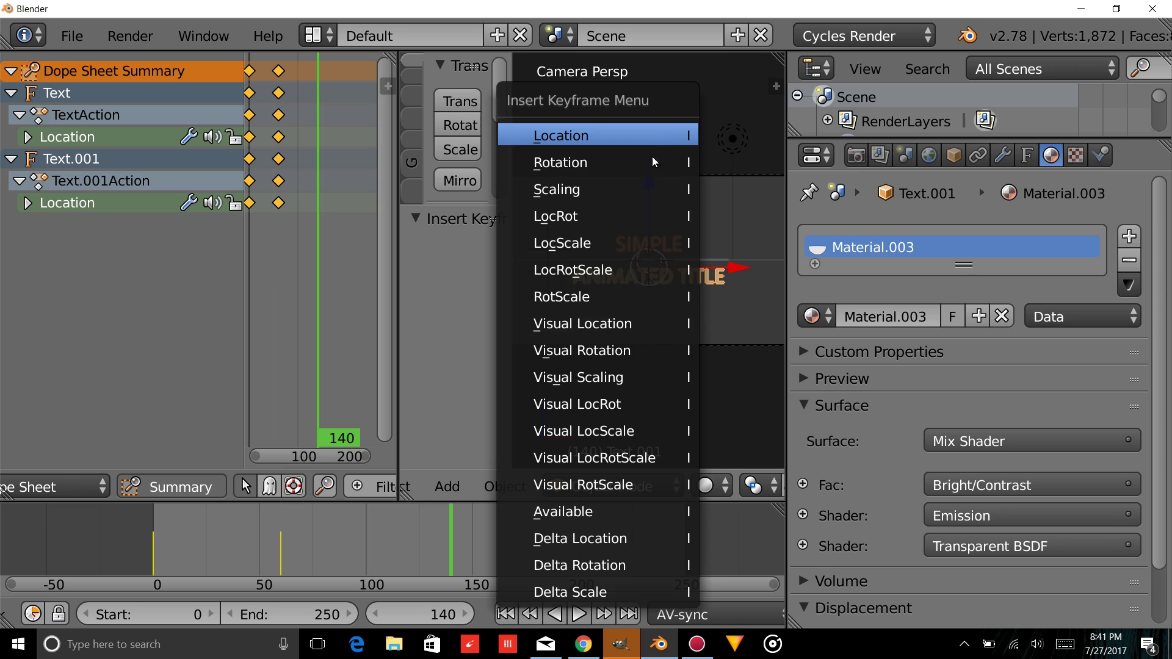
pyautogui.click(626, 137)
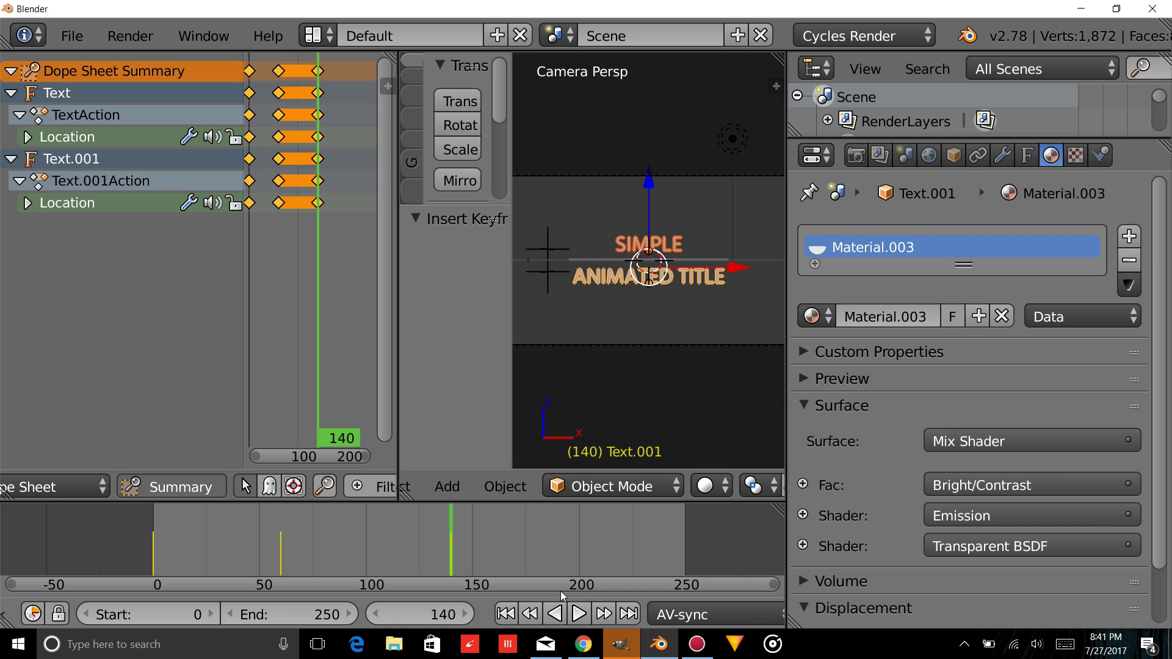
# At frame 200, move the "ANIMATED TITLE" text above the line and the "SIMPLE" text below it along Z.
pyautogui.click(408, 614)
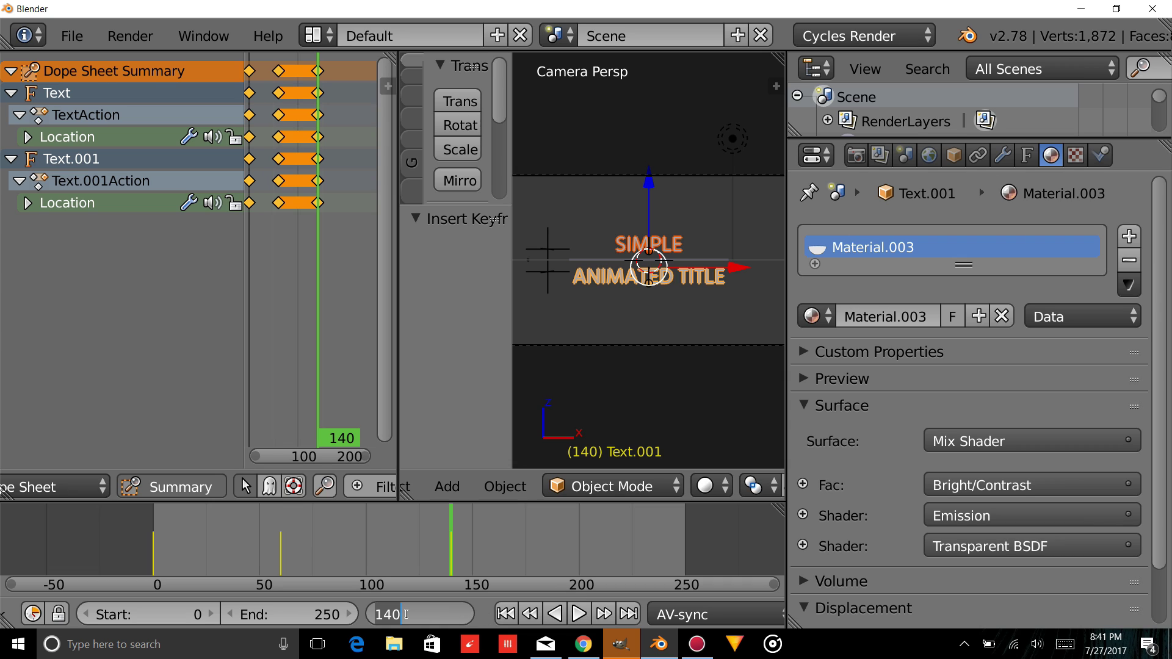
pyautogui.write('200')
pyautogui.press('Return')
pyautogui.rightClick(623, 279)
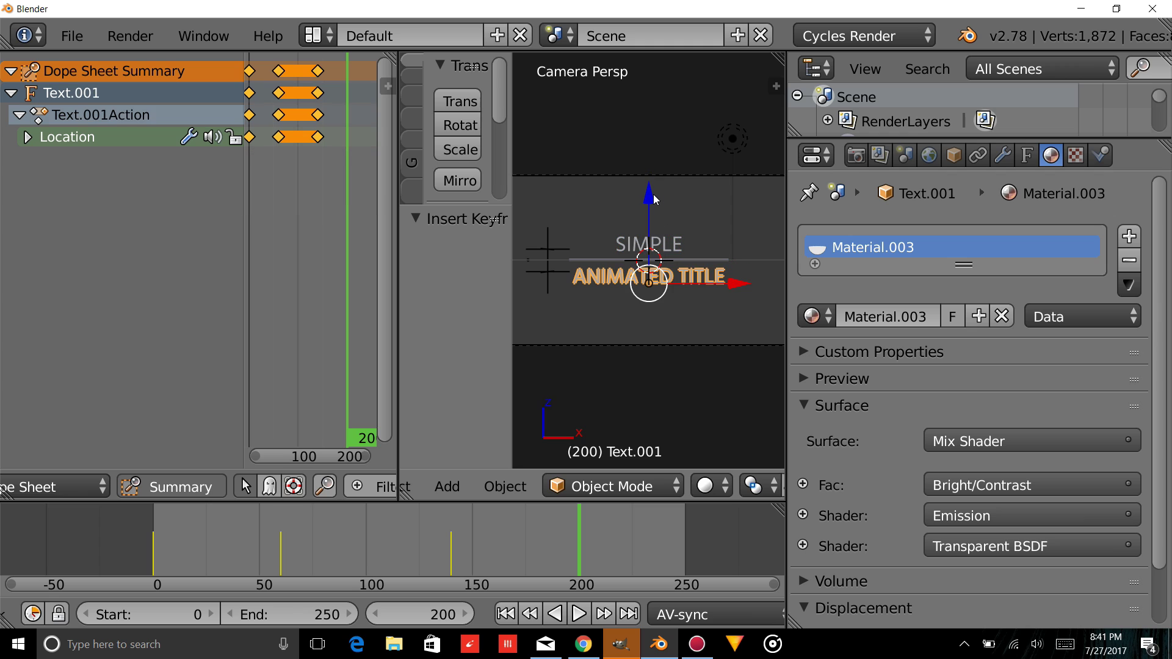
pyautogui.moveTo(652, 198)
pyautogui.mouseDown()
pyautogui.moveTo(642, 215)
pyautogui.moveTo(643, 145)
pyautogui.moveTo(625, 159)
pyautogui.moveTo(647, 208)
pyautogui.mouseUp()
pyautogui.rightClick(632, 251)
pyautogui.rightClick(647, 232)
pyautogui.moveTo(648, 164); pyautogui.dragTo(650, 172)
# Insert Location keyframes for both texts at frame 200 and play the animation from the start.
pyautogui.rightClick(662, 286)
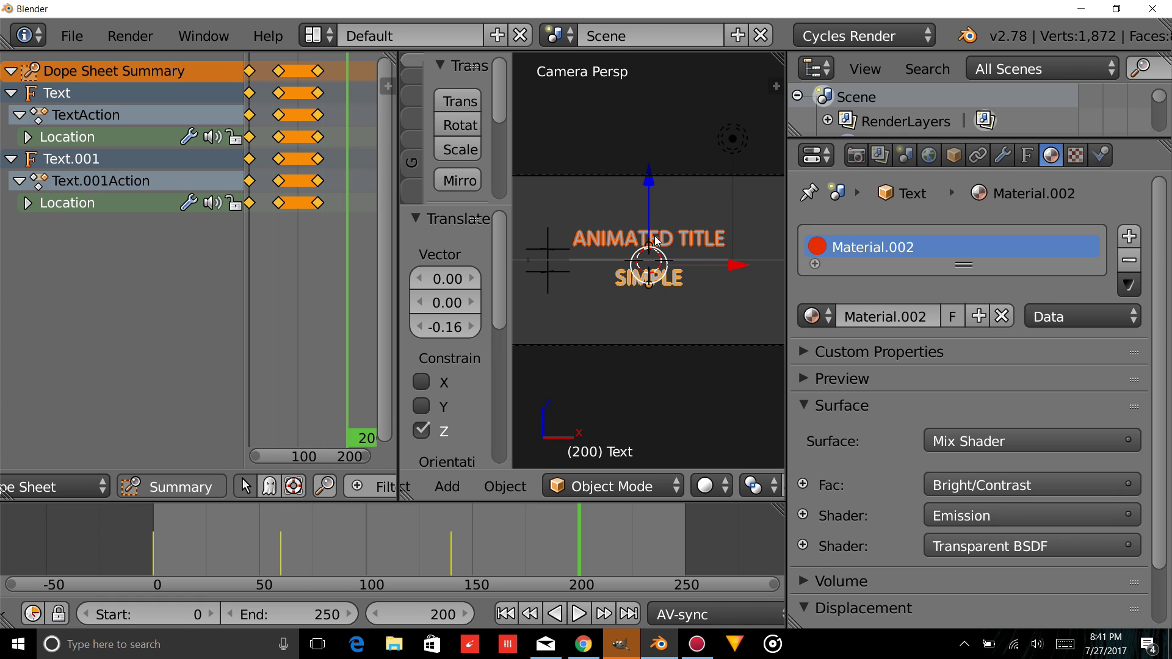
pyautogui.press('i')
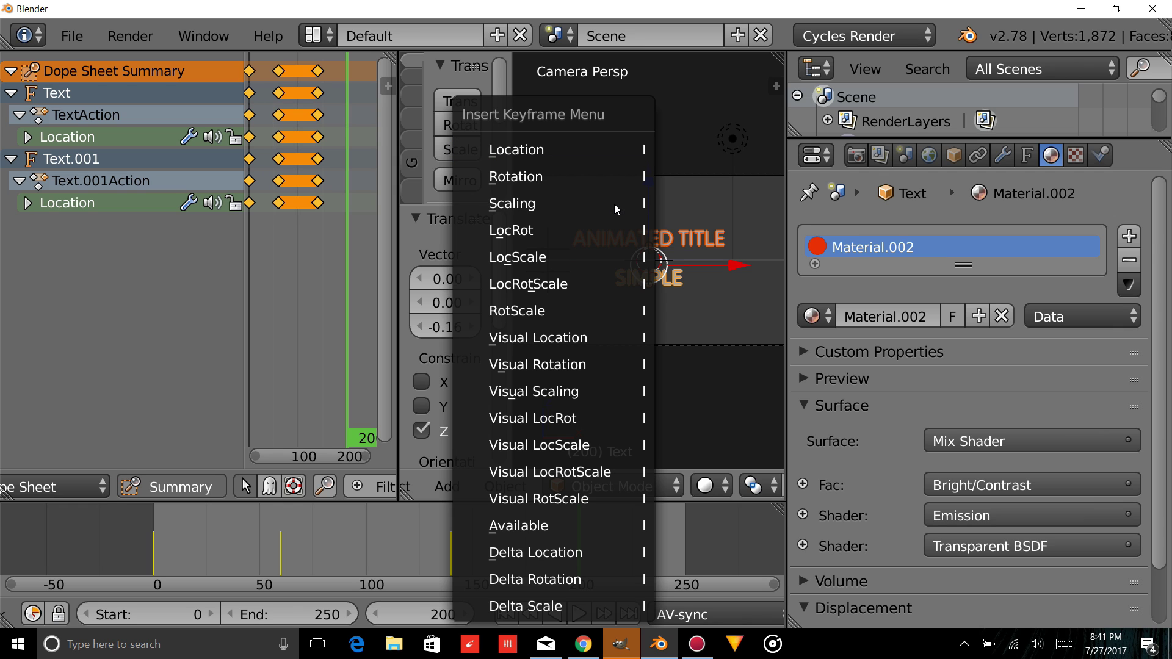
pyautogui.click(592, 157)
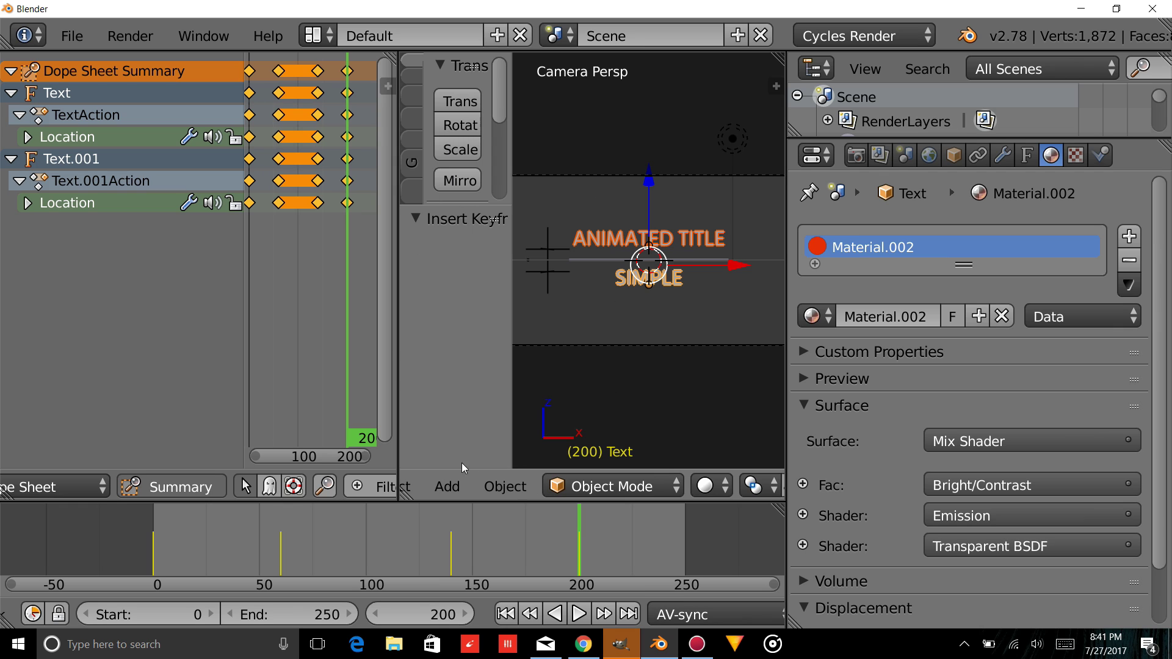
pyautogui.moveTo(367, 533); pyautogui.dragTo(72, 564)
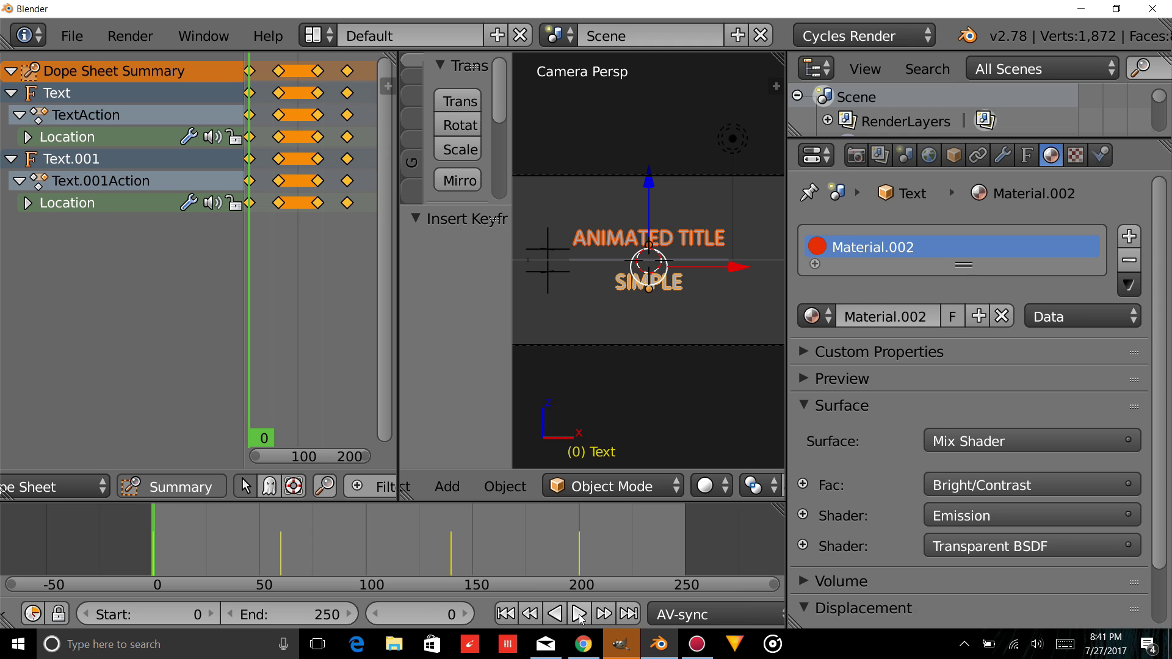
pyautogui.click(578, 614)
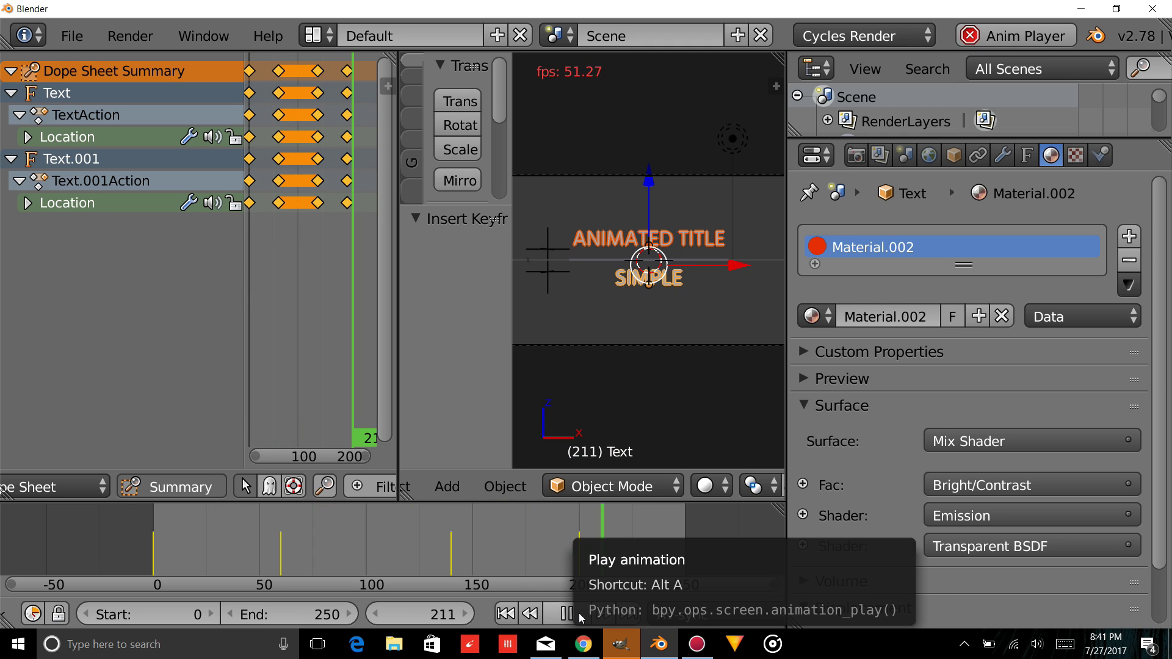
pyautogui.click(578, 612)
pyautogui.moveTo(264, 546); pyautogui.dragTo(296, 583)
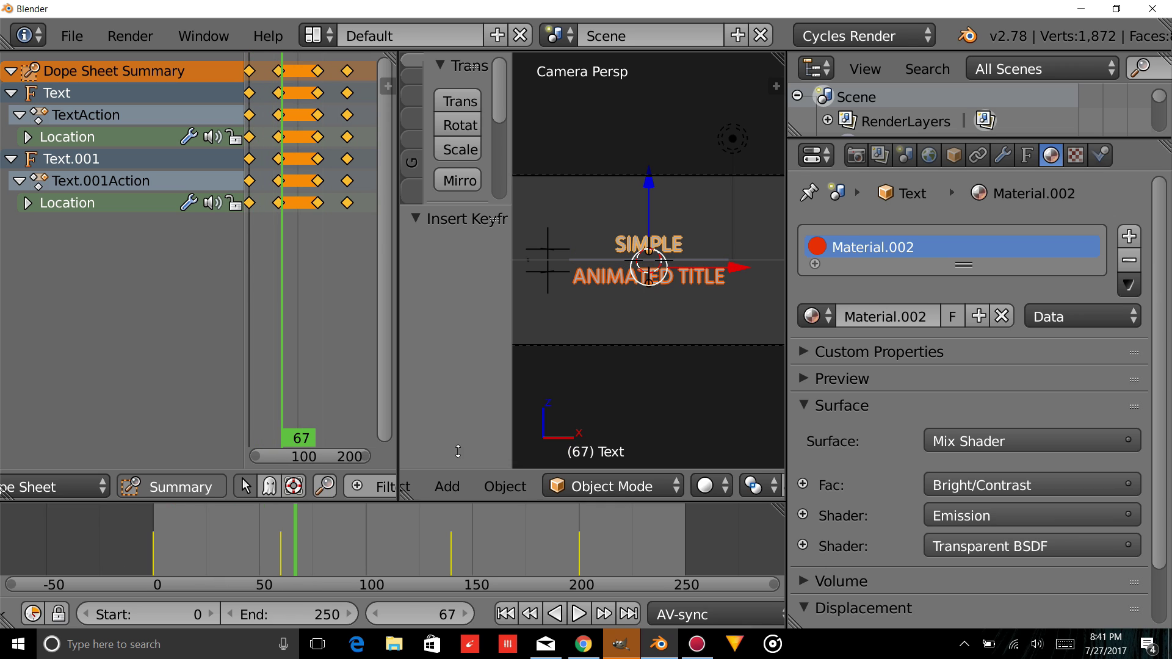
# Keyframe the line curve's Bevel Factor Start at 0 and End at 1 on frame 60.
pyautogui.rightClick(612, 260)
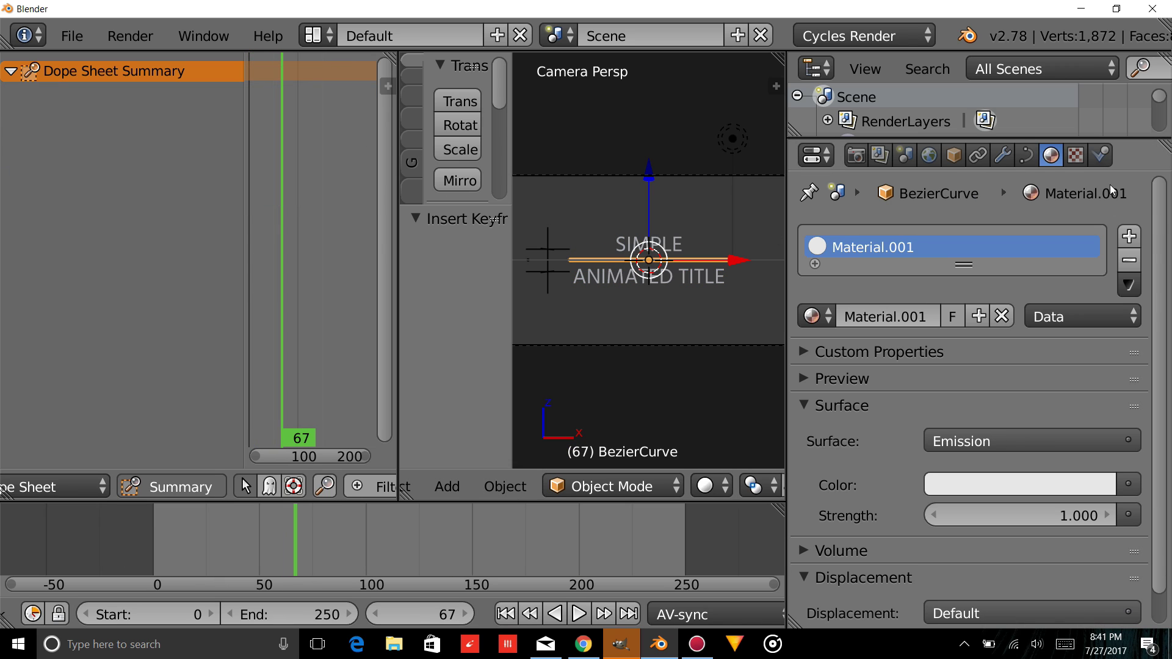
pyautogui.click(1026, 157)
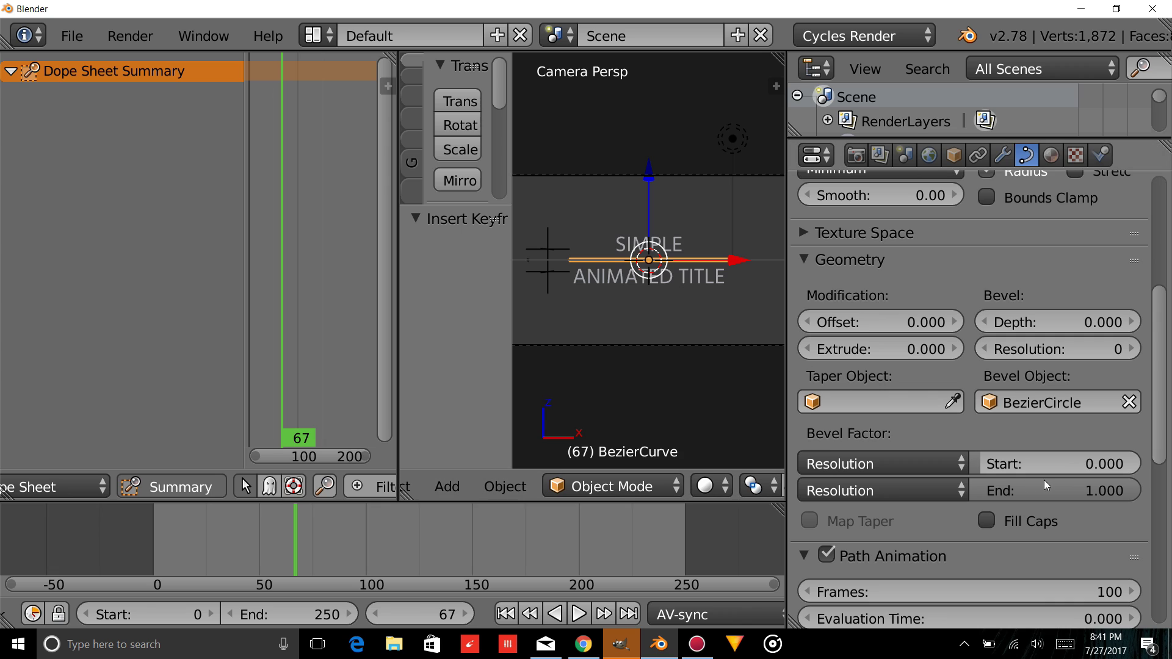
pyautogui.click(418, 607)
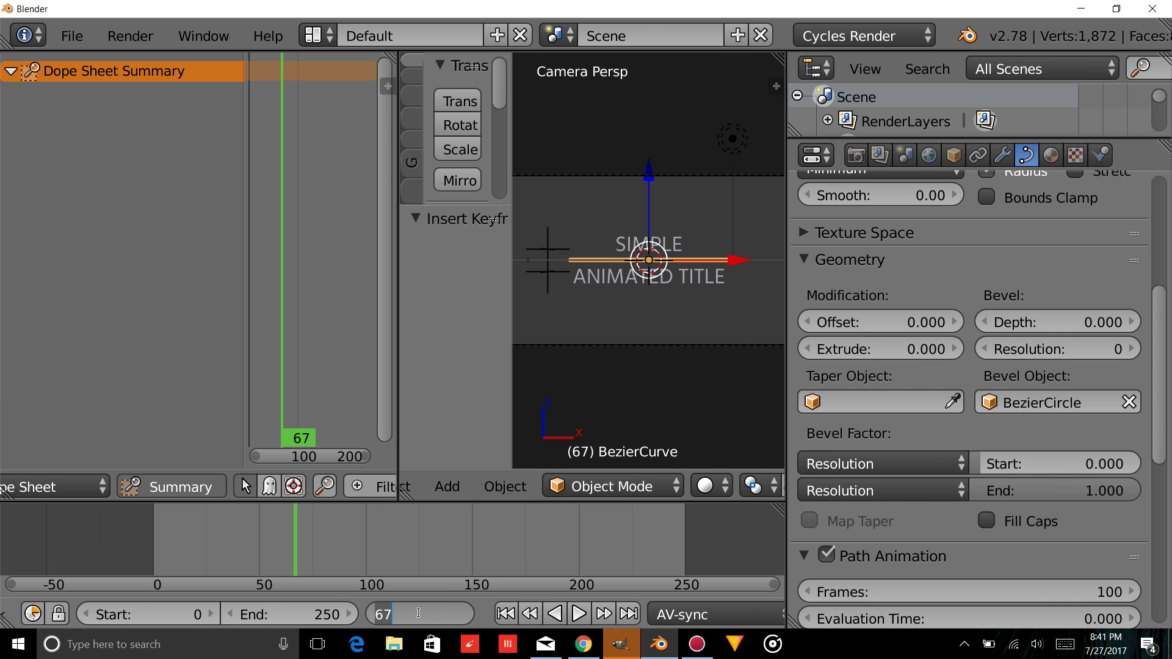
pyautogui.write('60')
pyautogui.press('Return')
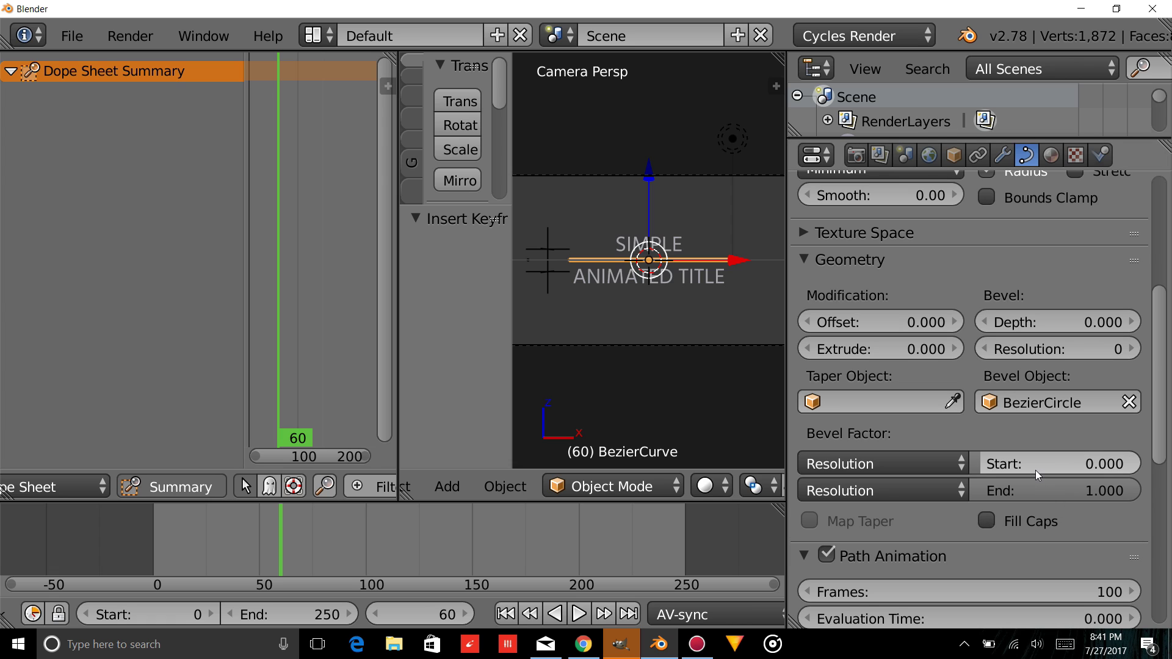
pyautogui.press('i')
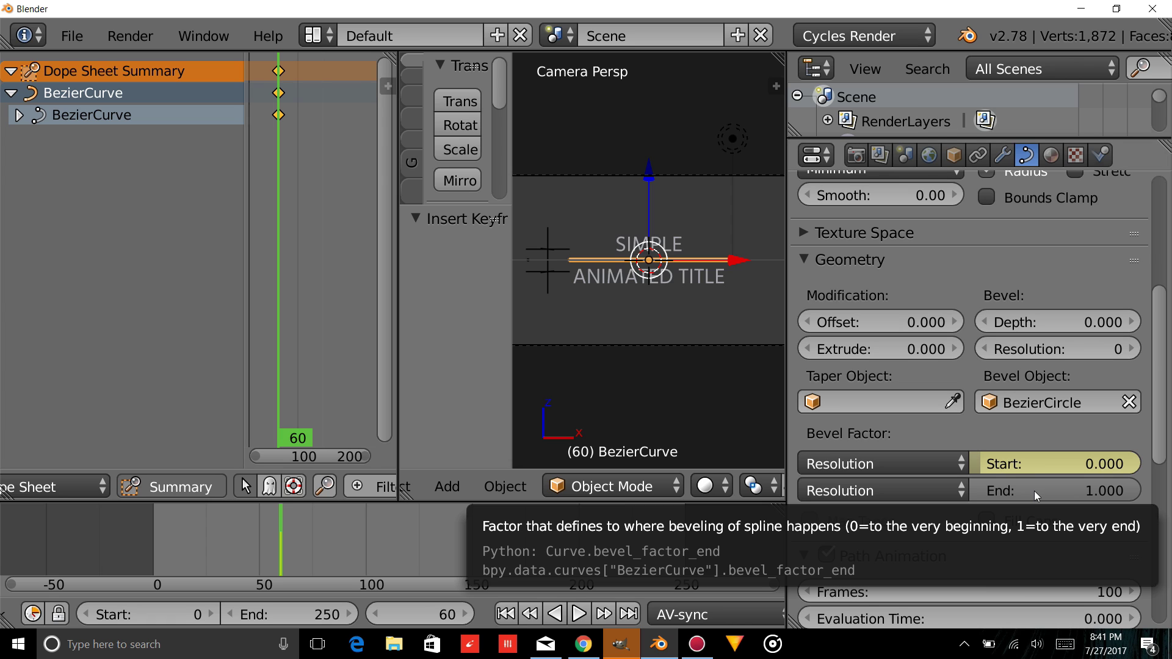
pyautogui.press('i')
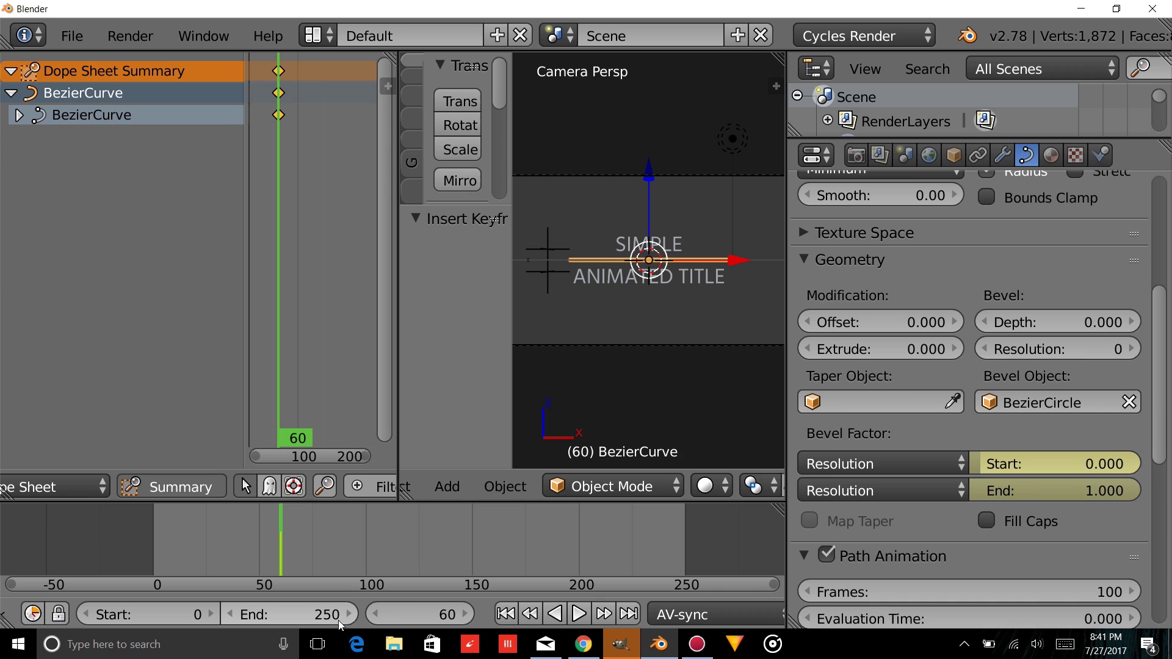
# Keyframe the line curve's Bevel Factor Start and End both at 0 on frame 0, and preview the playback.
pyautogui.click(412, 613)
pyautogui.write('0')
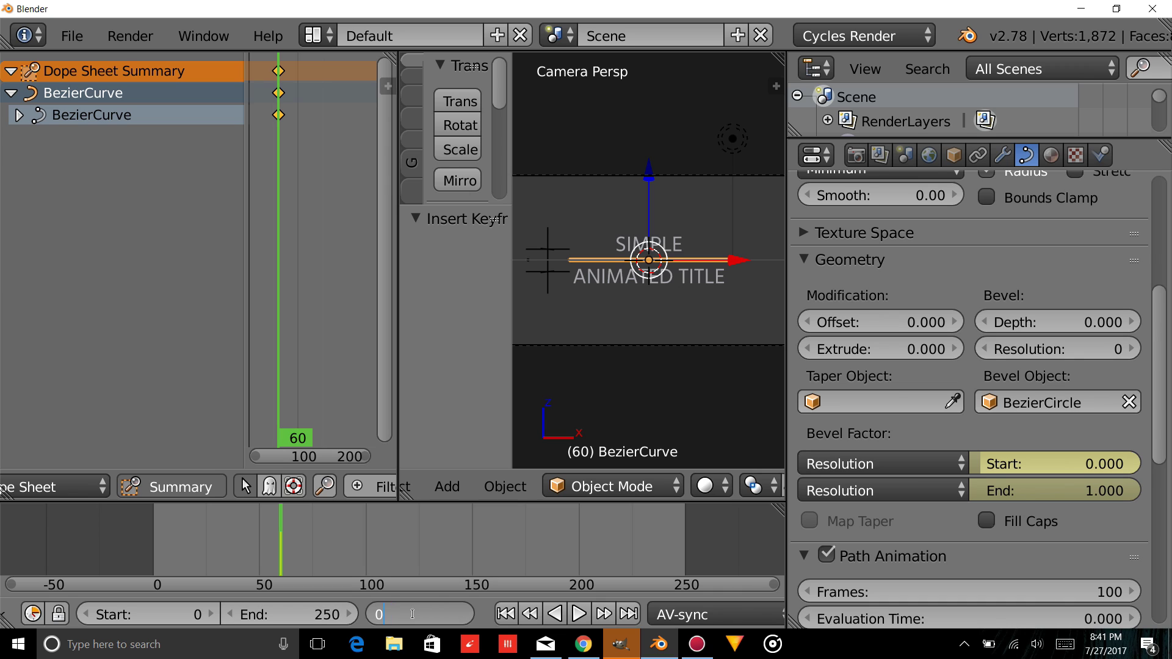
pyautogui.press('Return')
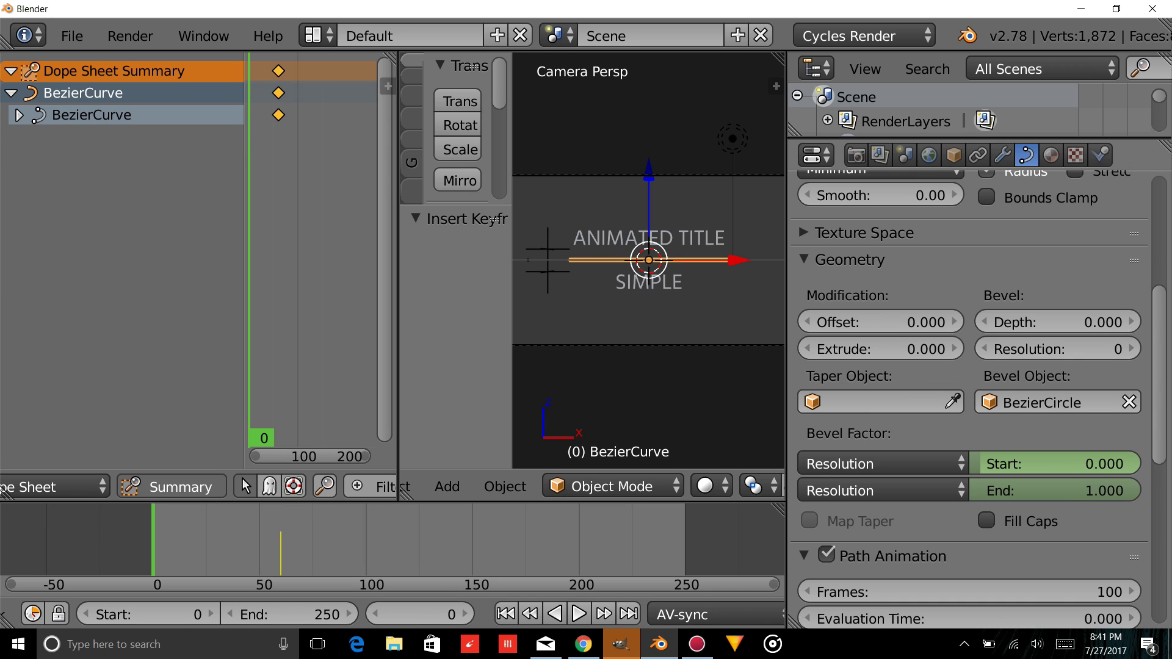
pyautogui.moveTo(1050, 490); pyautogui.dragTo(952, 490)
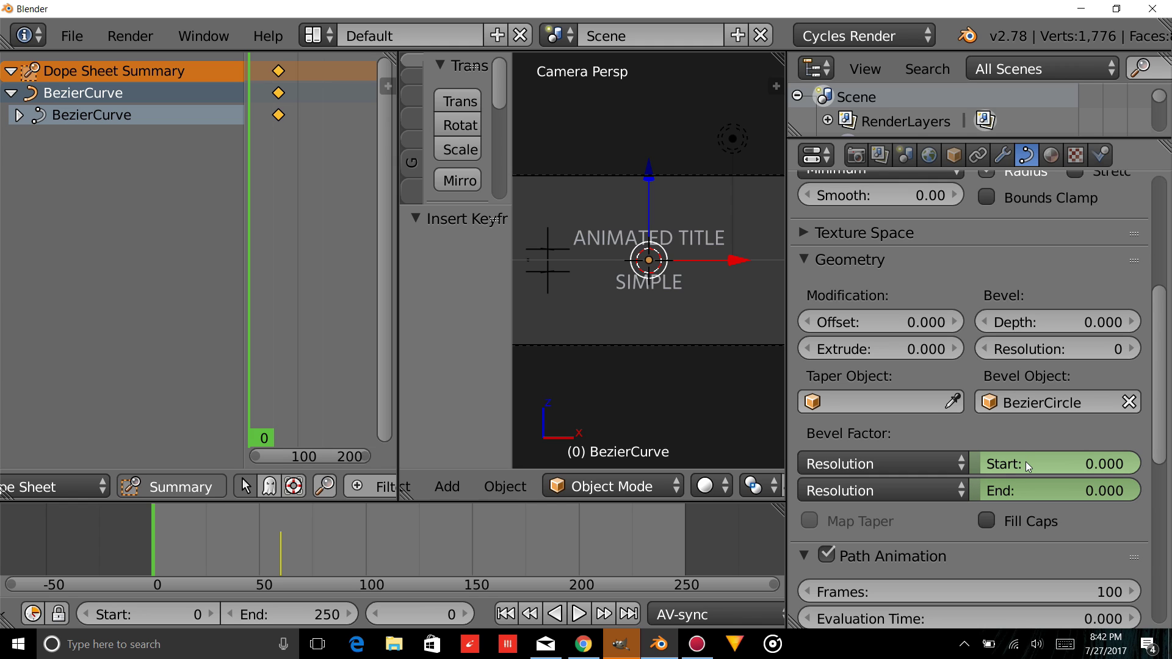
pyautogui.press('i')
pyautogui.press('i')
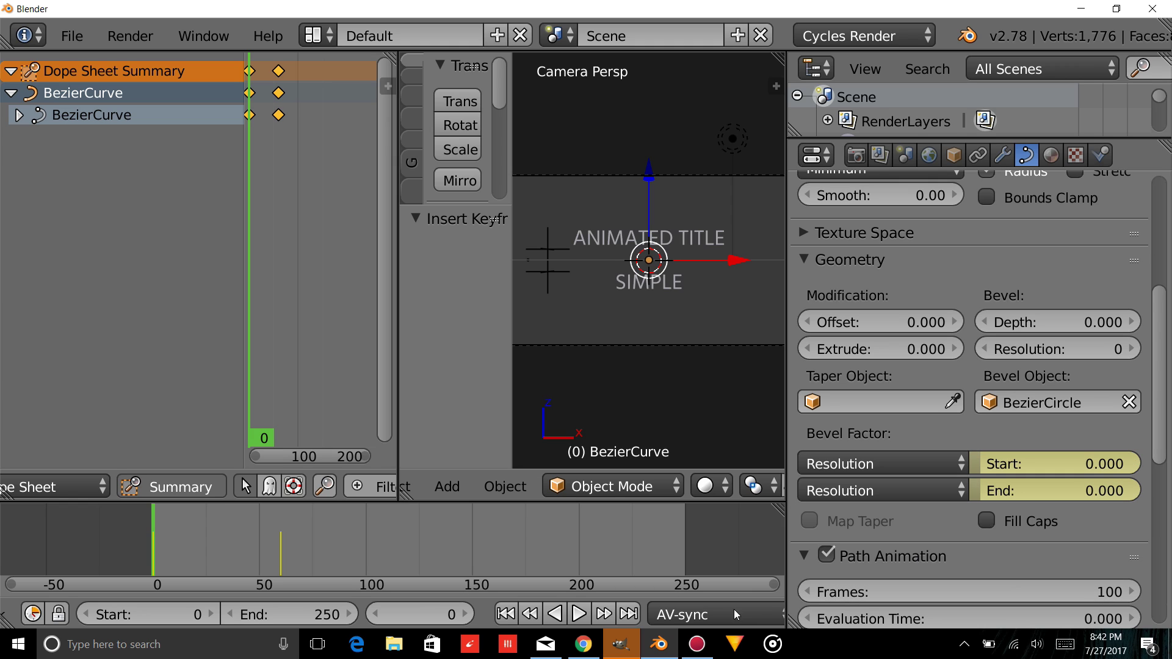
pyautogui.click(579, 614)
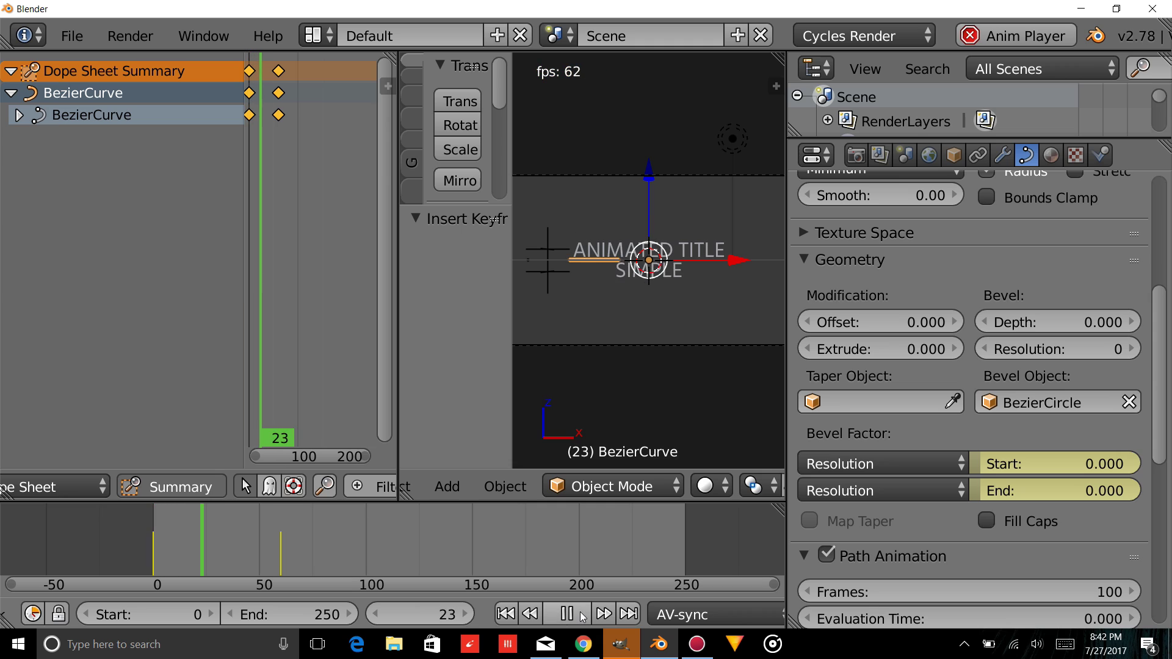
pyautogui.click(579, 614)
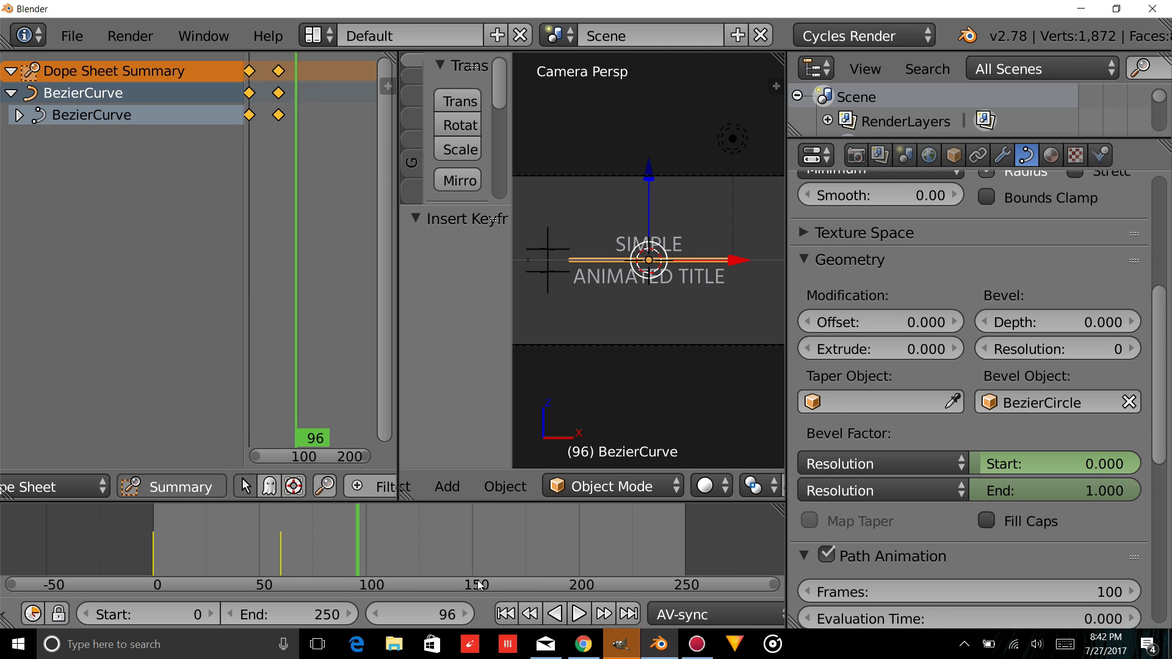
# Keyframe the line curve's Bevel Factor Start at 0 and End at 1 on frame 140.
pyautogui.click(430, 620)
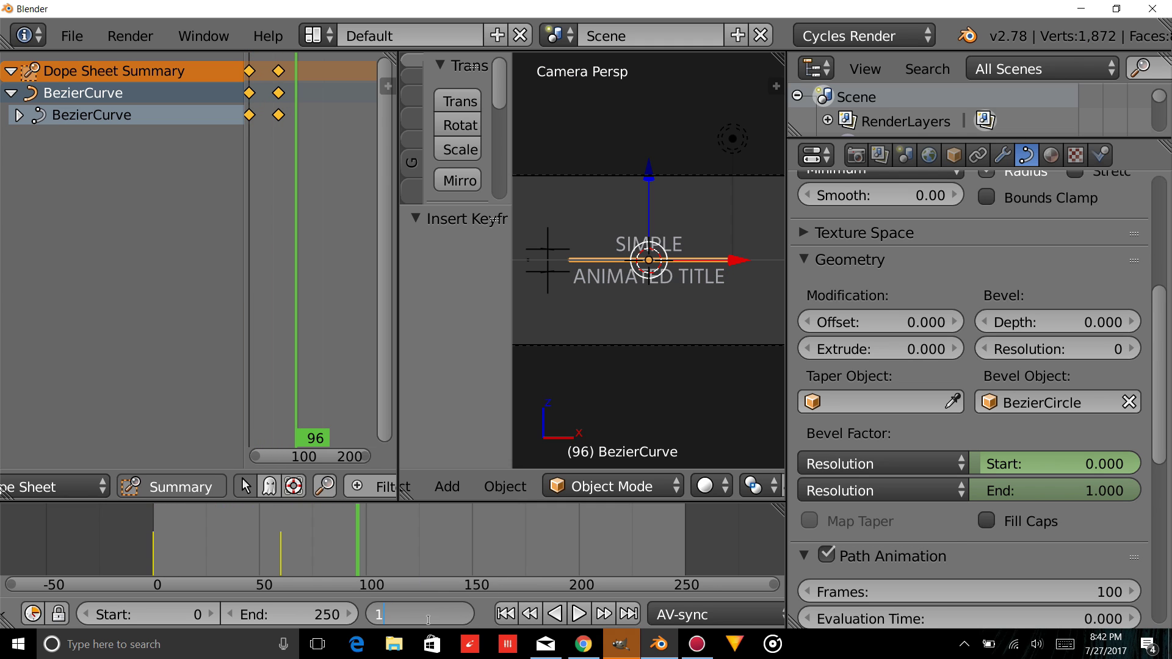
pyautogui.press('Return')
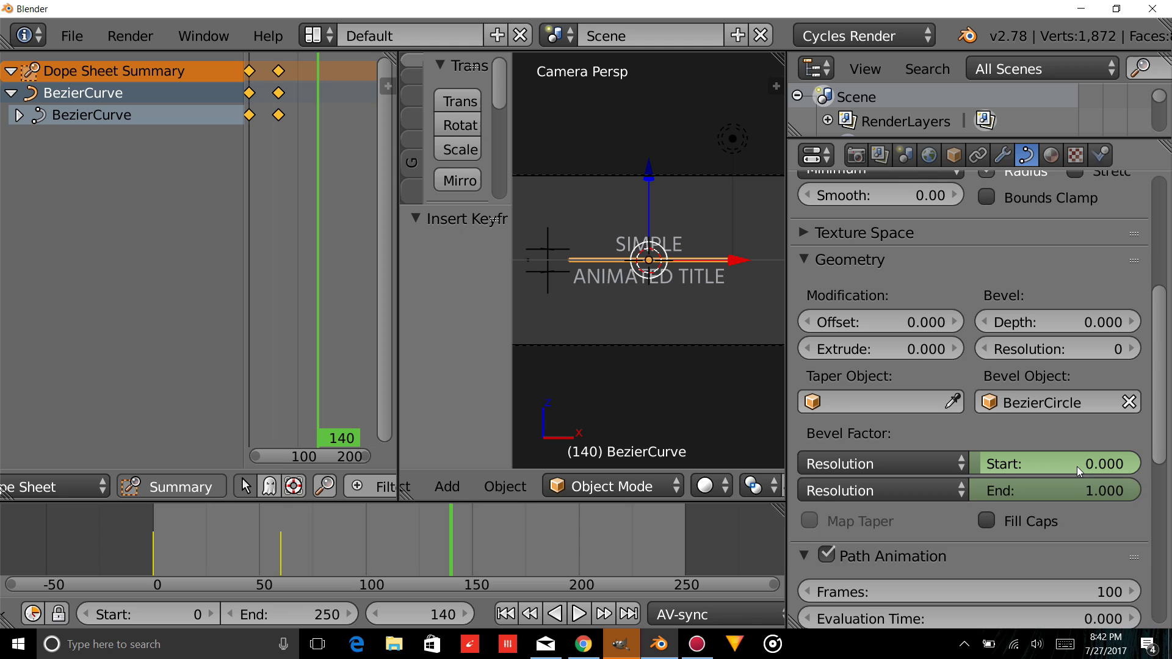
pyautogui.press('i')
pyautogui.press('i')
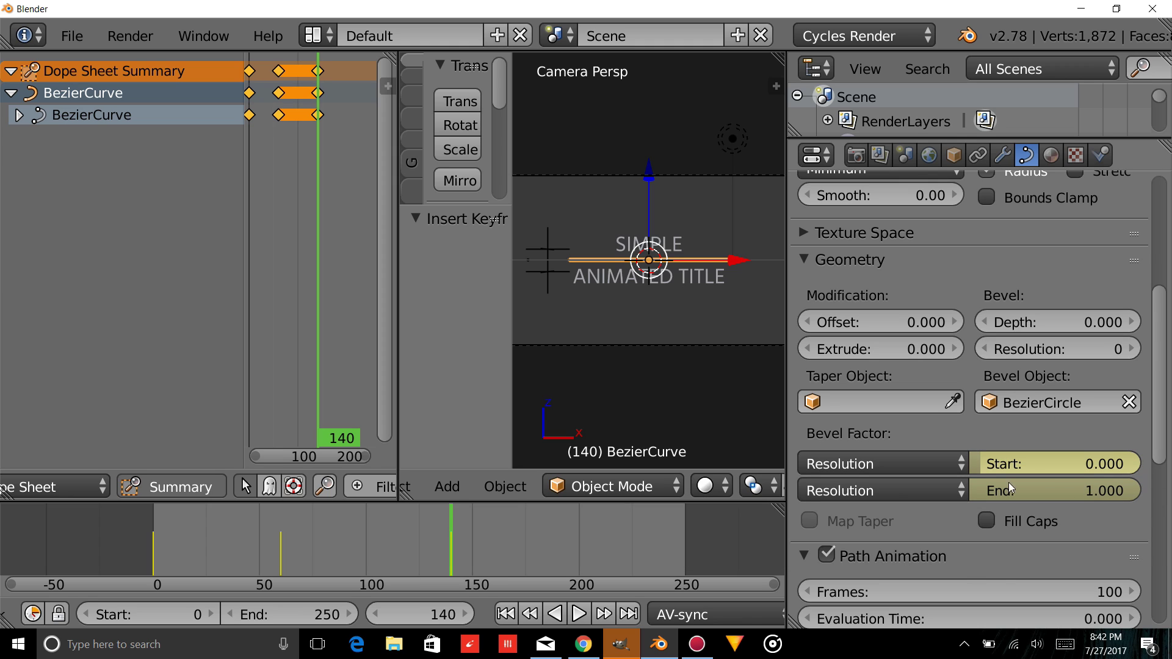
# Keyframe the line curve's Bevel Factor Start and End both at 0 on frame 200.
pyautogui.click(415, 615)
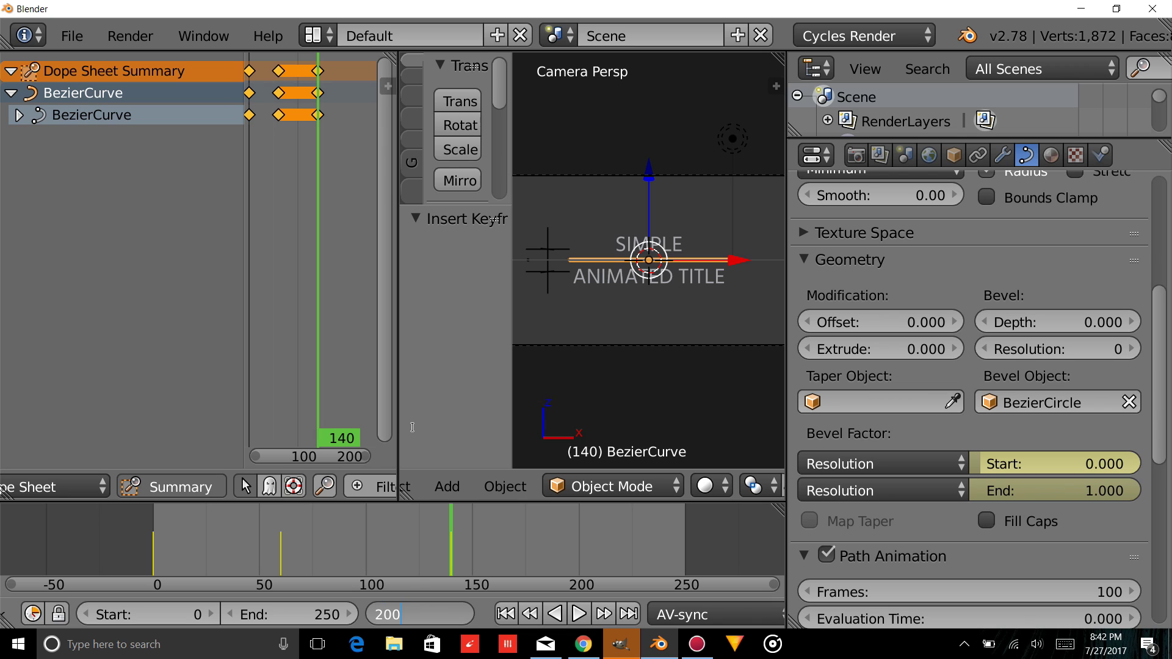
pyautogui.press('Return')
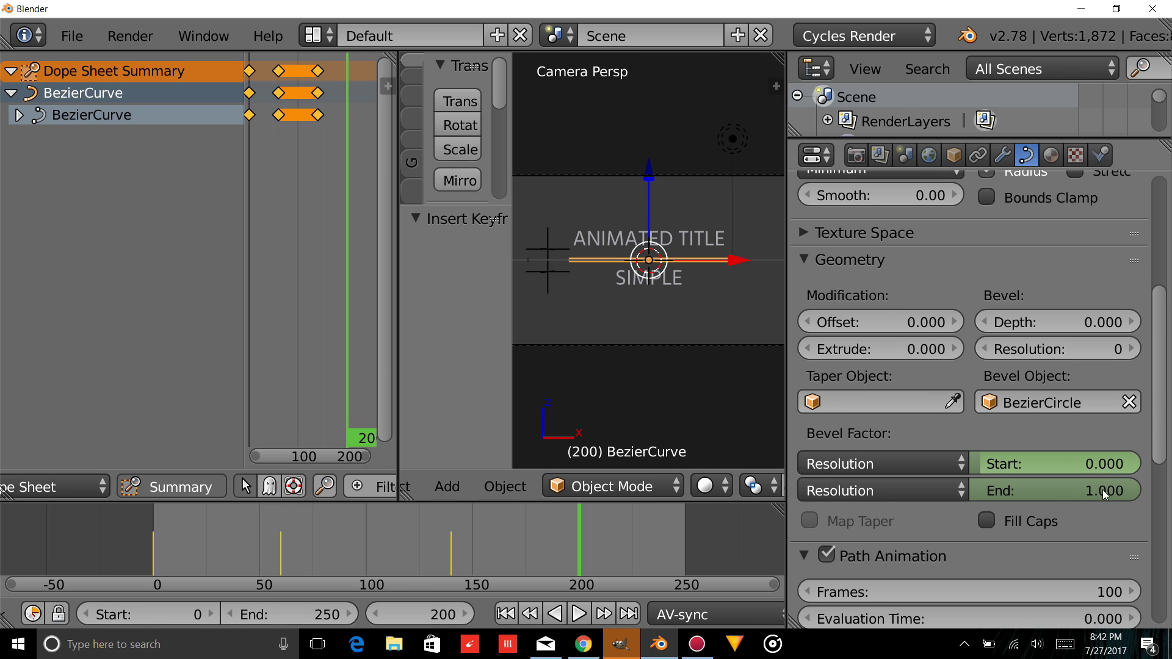
pyautogui.moveTo(1128, 496); pyautogui.dragTo(1040, 506)
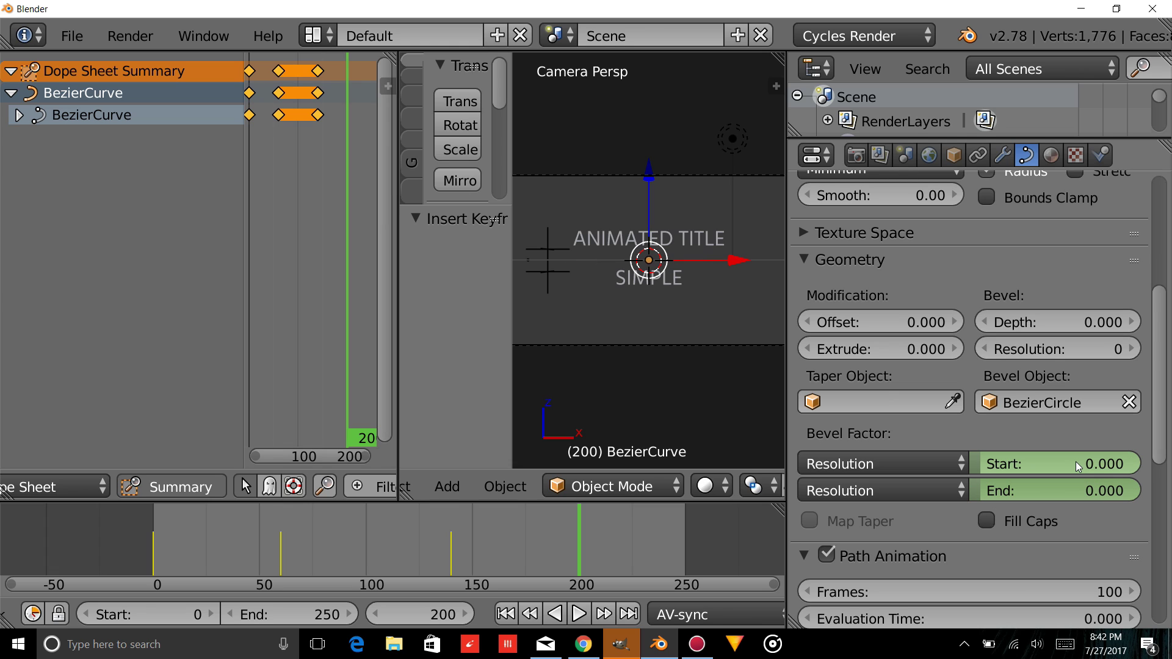
pyautogui.press('i')
pyautogui.press('i')
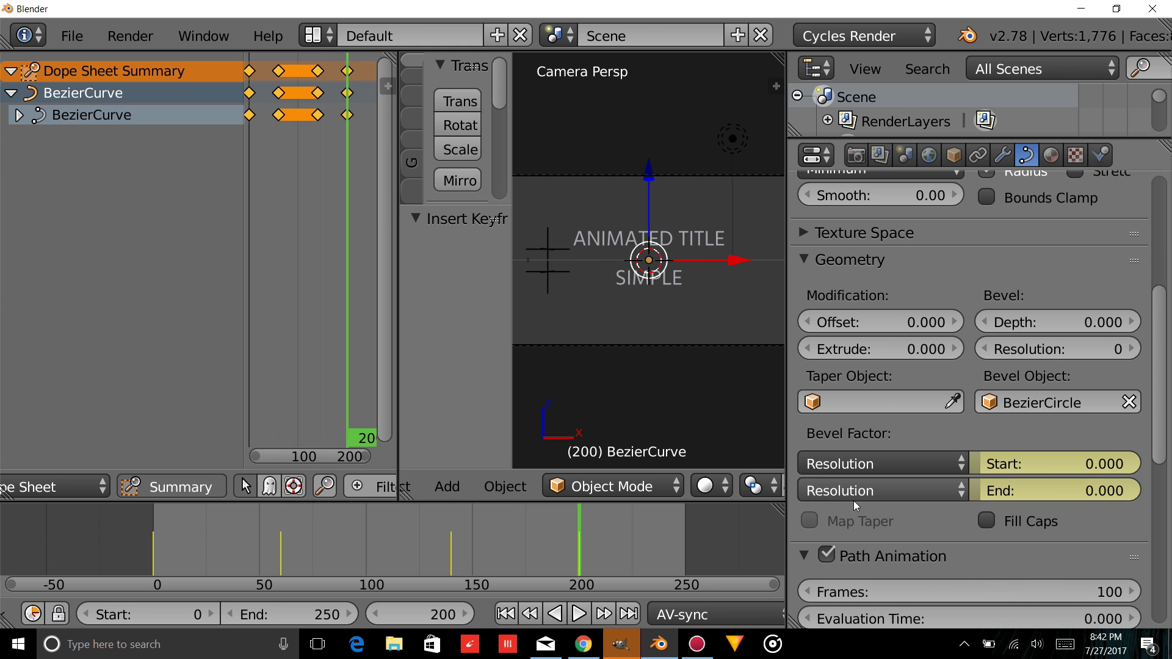
# Preview the title around frame 167 in Rendered viewport shading, return to Solid shading, and check the motion around frame 66.
pyautogui.click(711, 486)
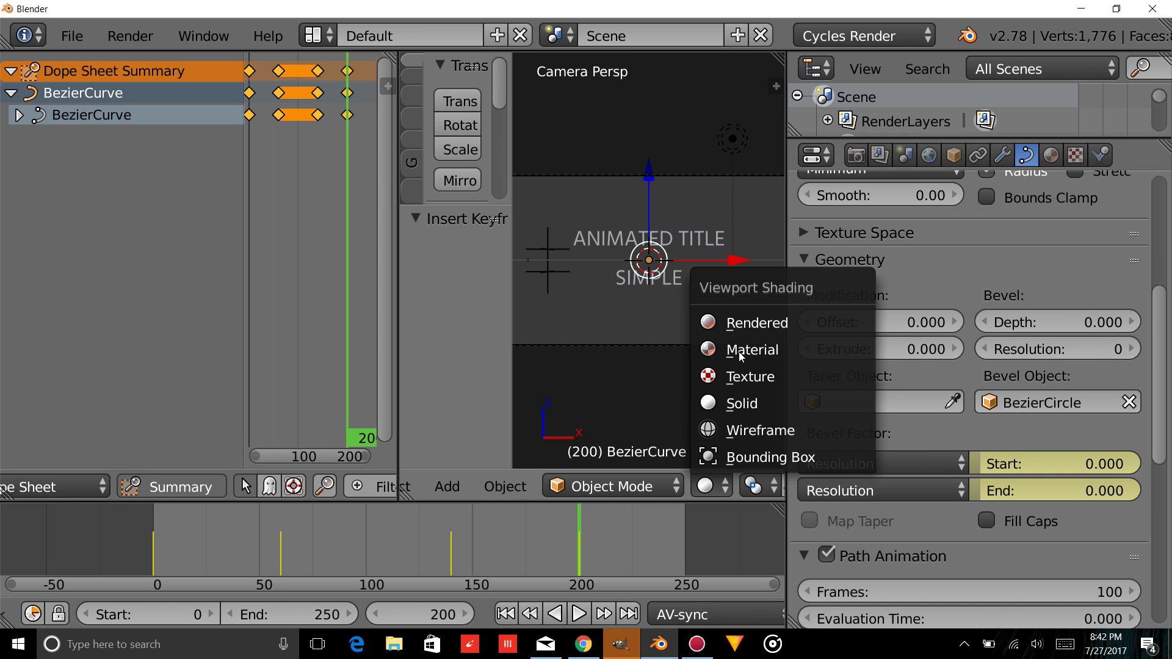
pyautogui.click(747, 324)
pyautogui.moveTo(451, 519); pyautogui.dragTo(510, 524)
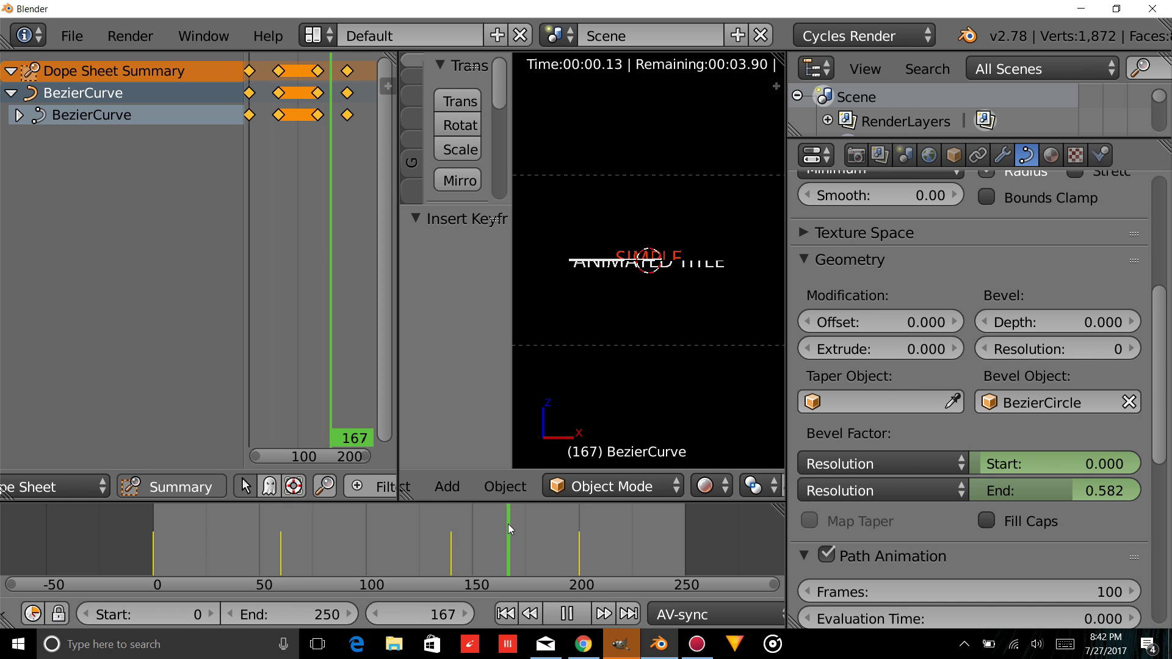
pyautogui.click(725, 487)
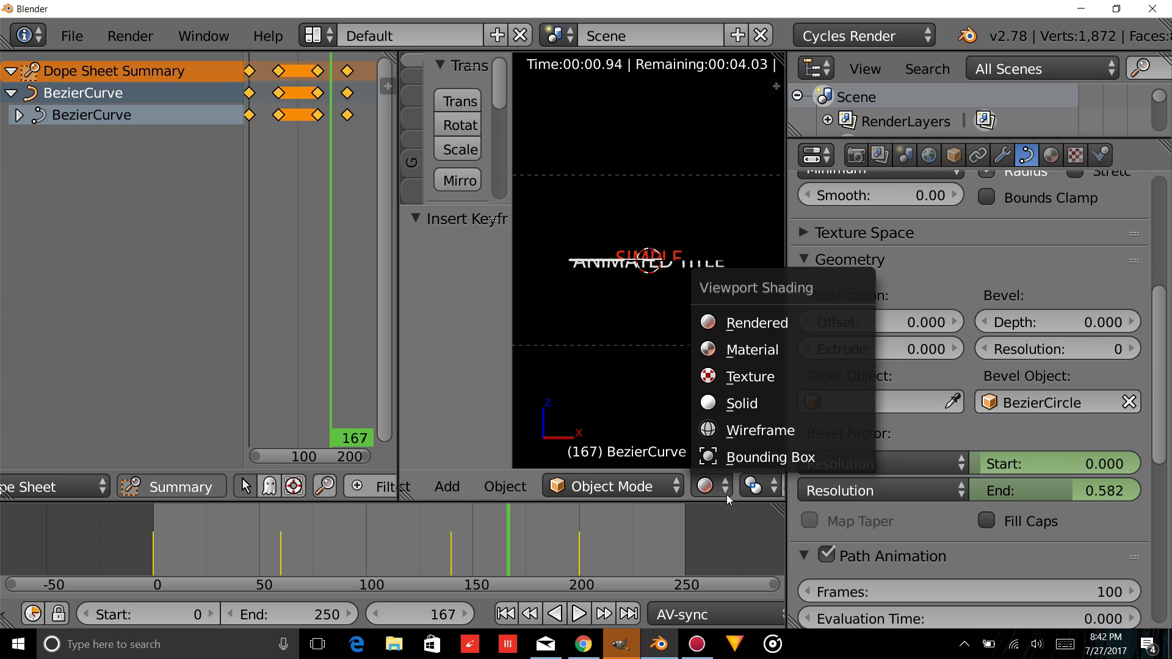
pyautogui.click(743, 405)
pyautogui.hotkey('alt', 'a')
pyautogui.click(319, 550)
pyautogui.moveTo(317, 550); pyautogui.dragTo(292, 568)
pyautogui.hotkey('alt', 'a')
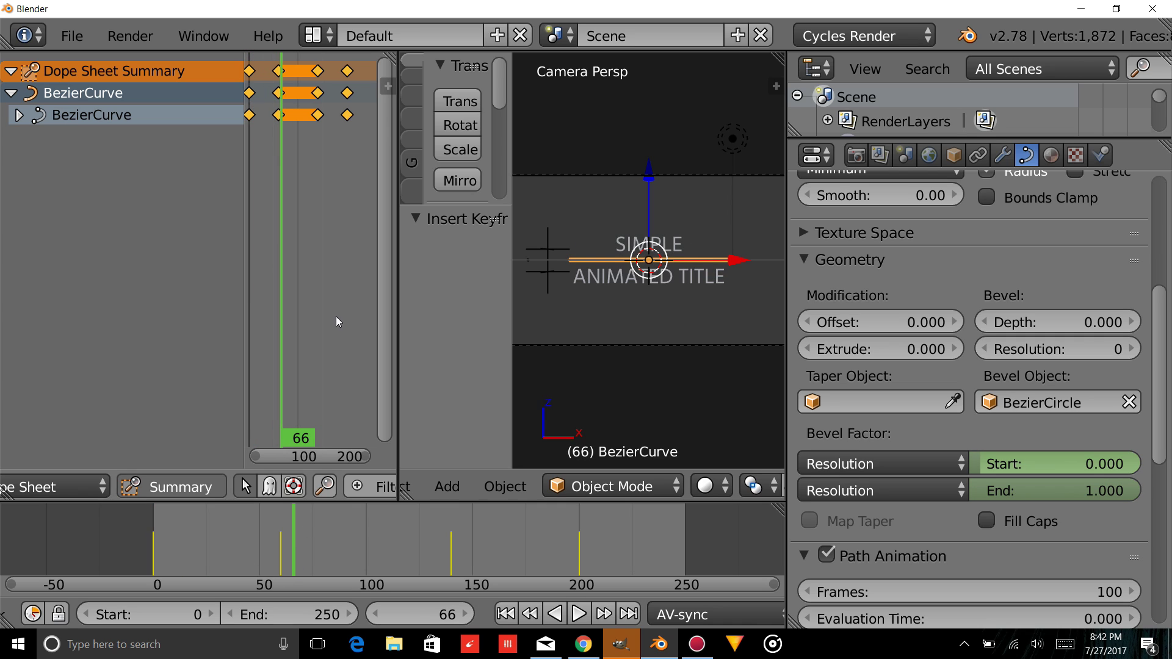
# Select both texts and shift all their location keyframes about 52 frames forward.
pyautogui.press('a')
pyautogui.press('a')
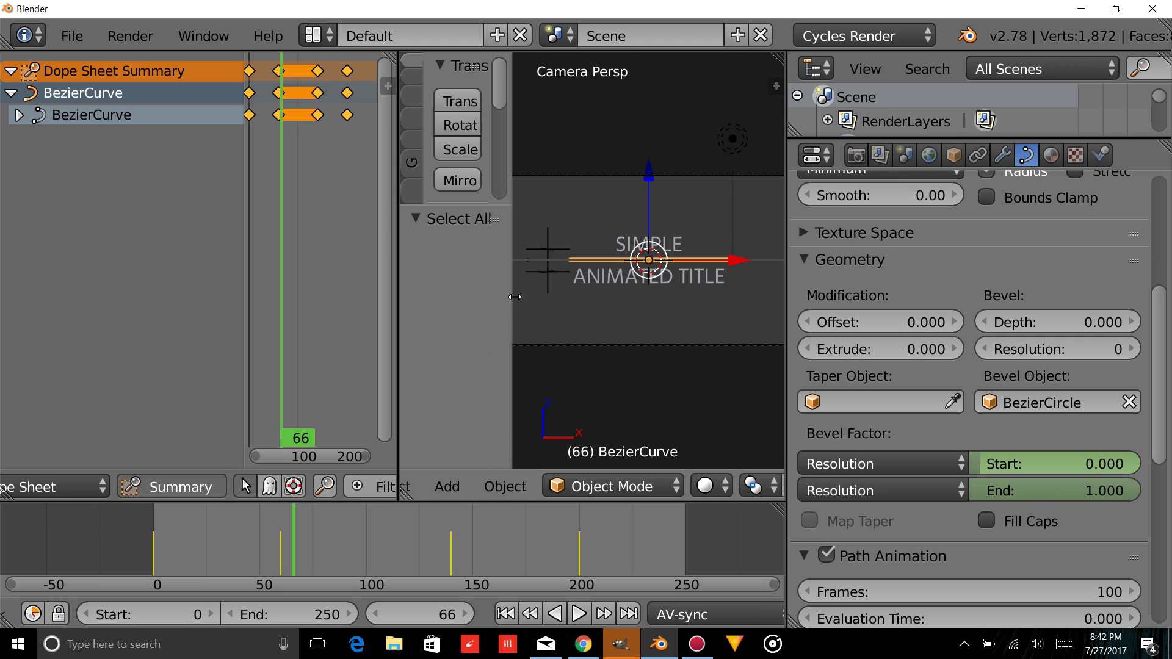
pyautogui.rightClick(621, 247)
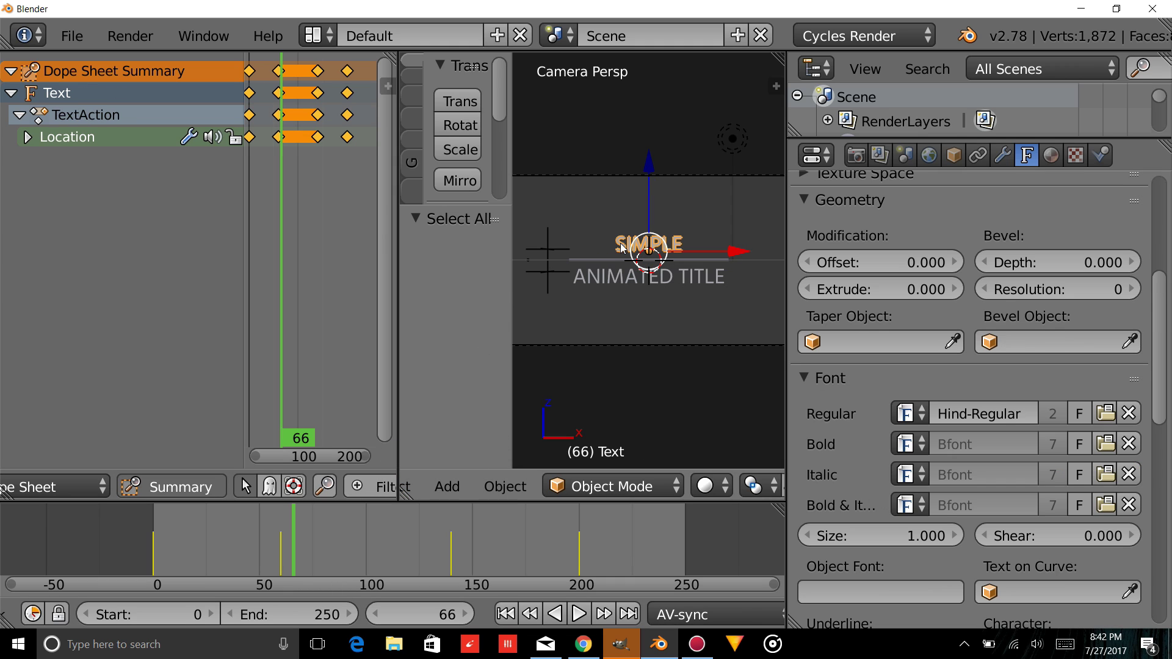
pyautogui.keyDown('shift'); pyautogui.rightClick(626, 285); pyautogui.keyUp('shift')
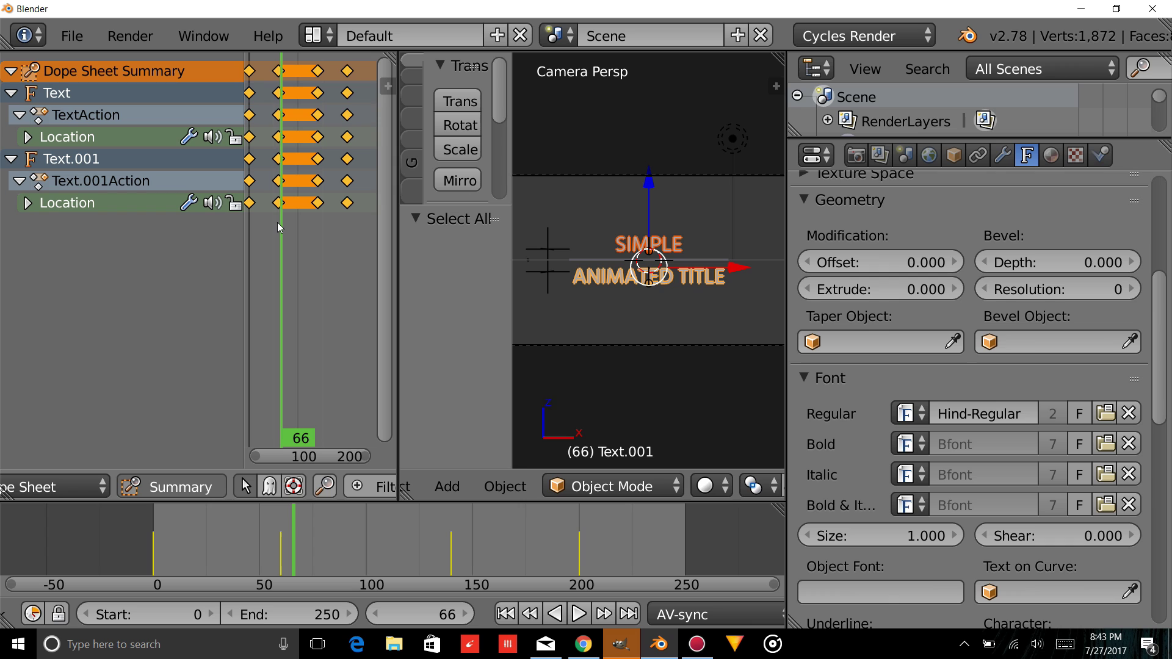
pyautogui.press('g')
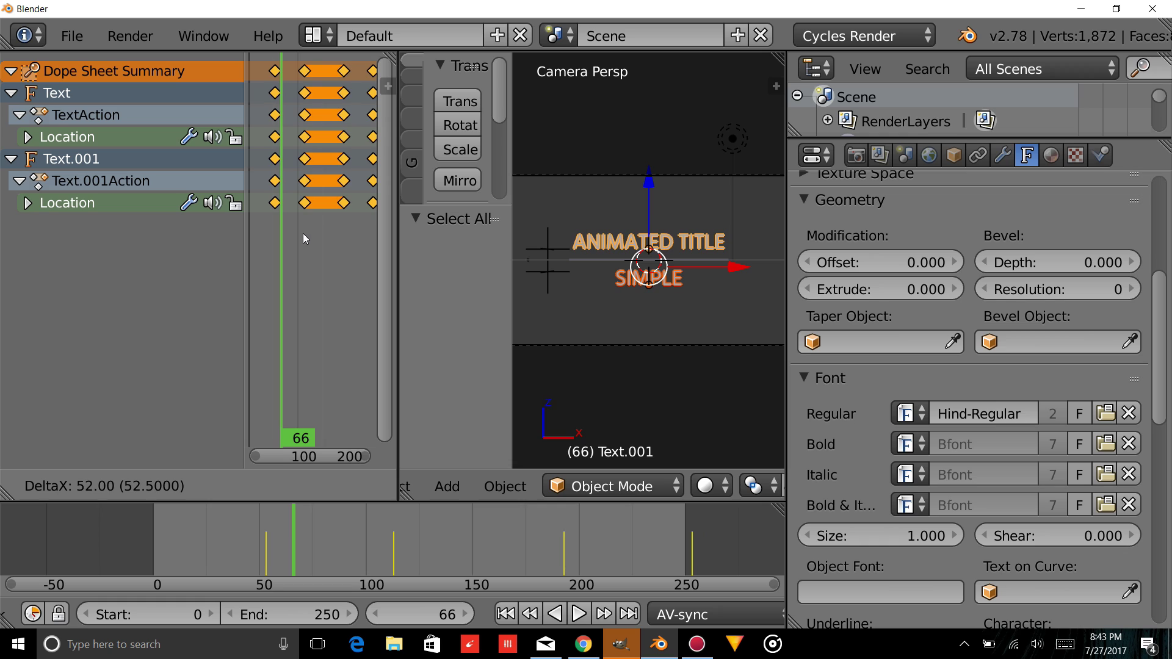
pyautogui.click(303, 233)
# Set the animation's end frame to 278 and play it from frame 0.
pyautogui.moveTo(298, 613); pyautogui.dragTo(330, 613)
pyautogui.moveTo(234, 539); pyautogui.dragTo(155, 551)
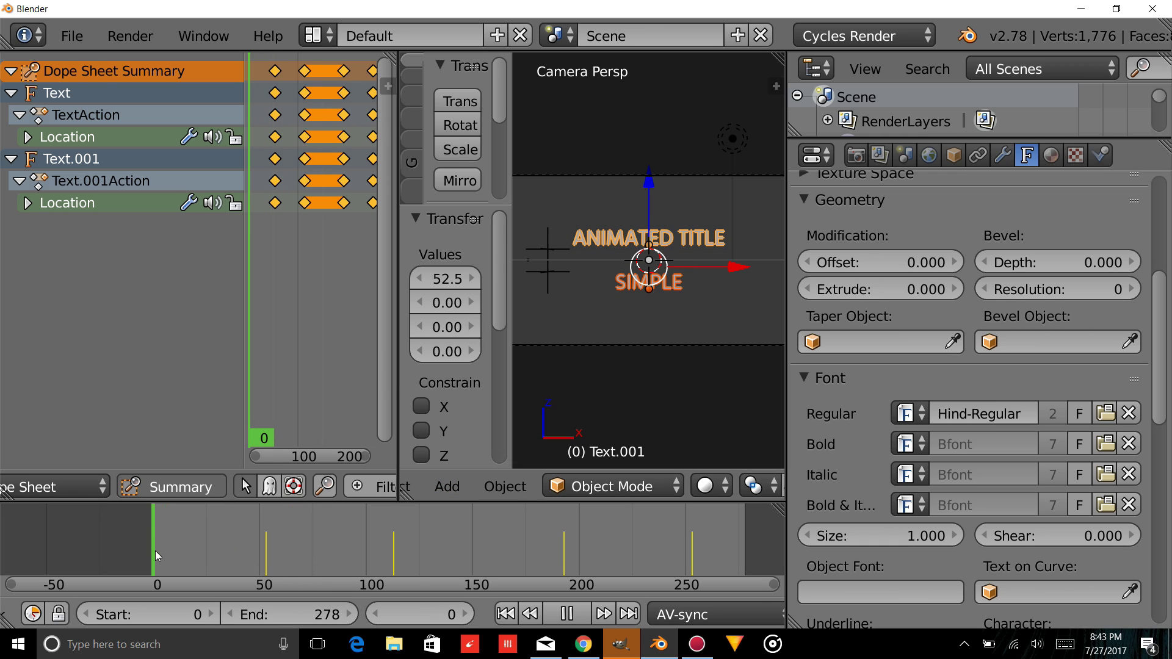
pyautogui.click(577, 616)
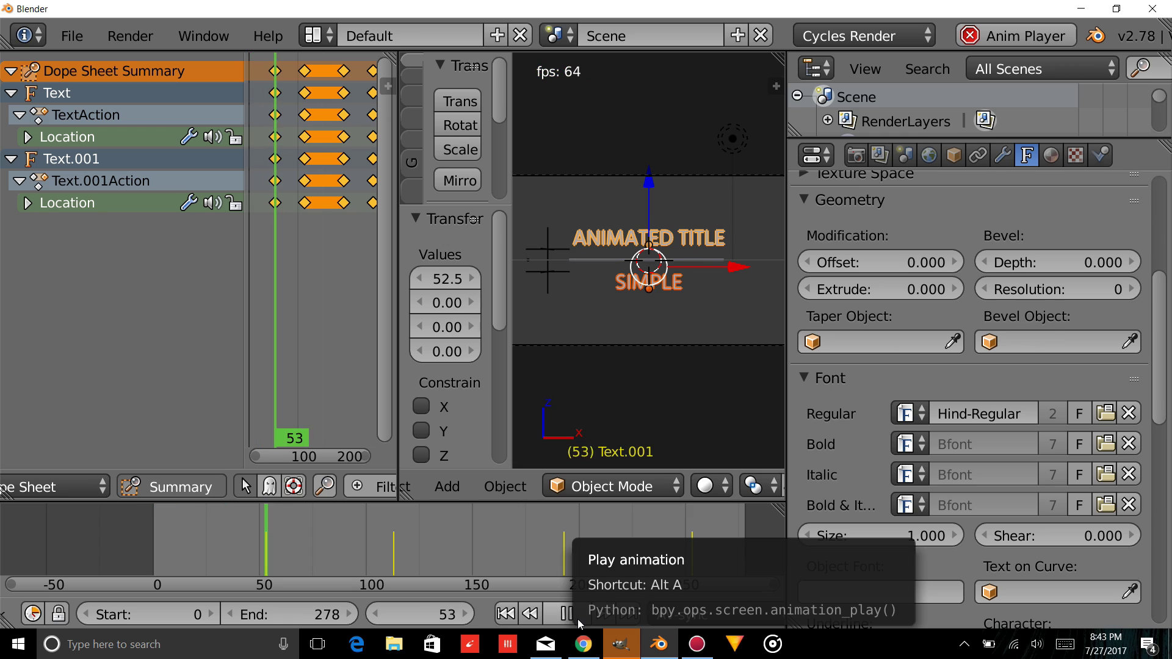
pyautogui.click(577, 618)
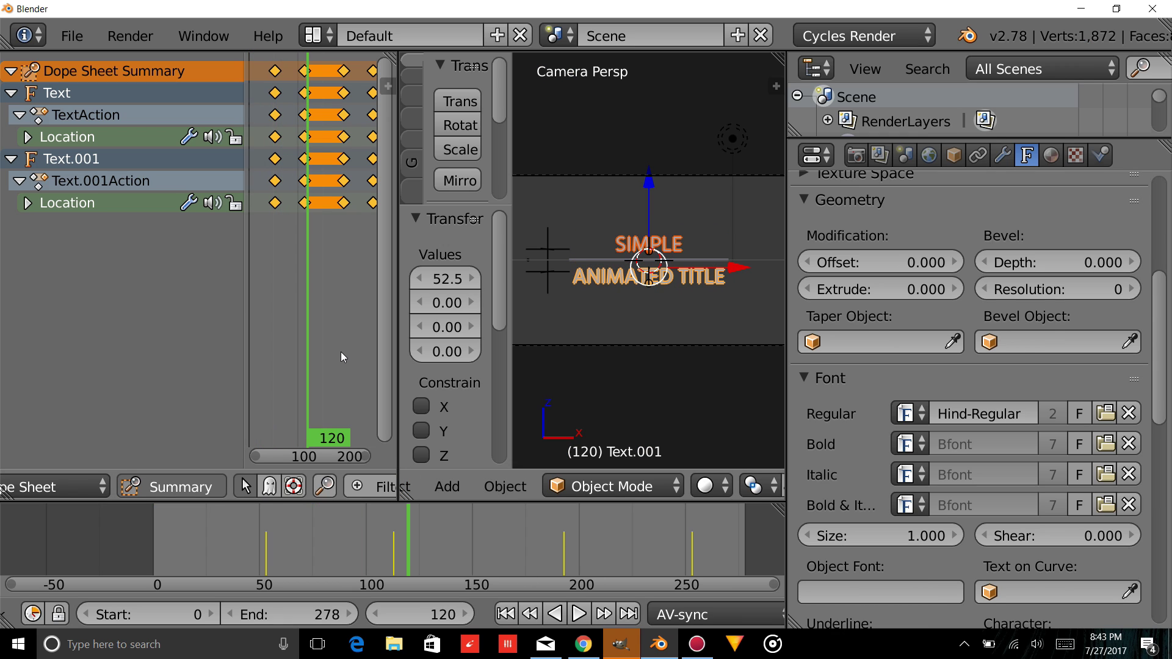
# Shift all keyframes of both texts about 9 frames back and play the animation from near the start.
pyautogui.press('g')
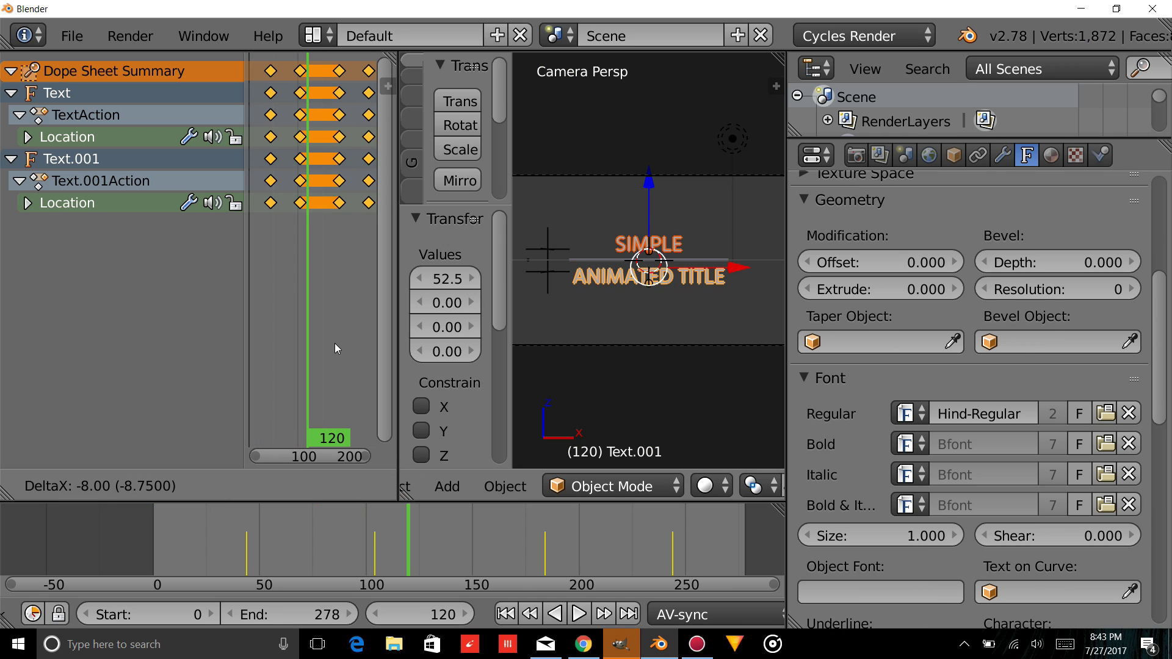
pyautogui.click(334, 343)
pyautogui.moveTo(256, 524); pyautogui.dragTo(175, 557)
pyautogui.click(578, 615)
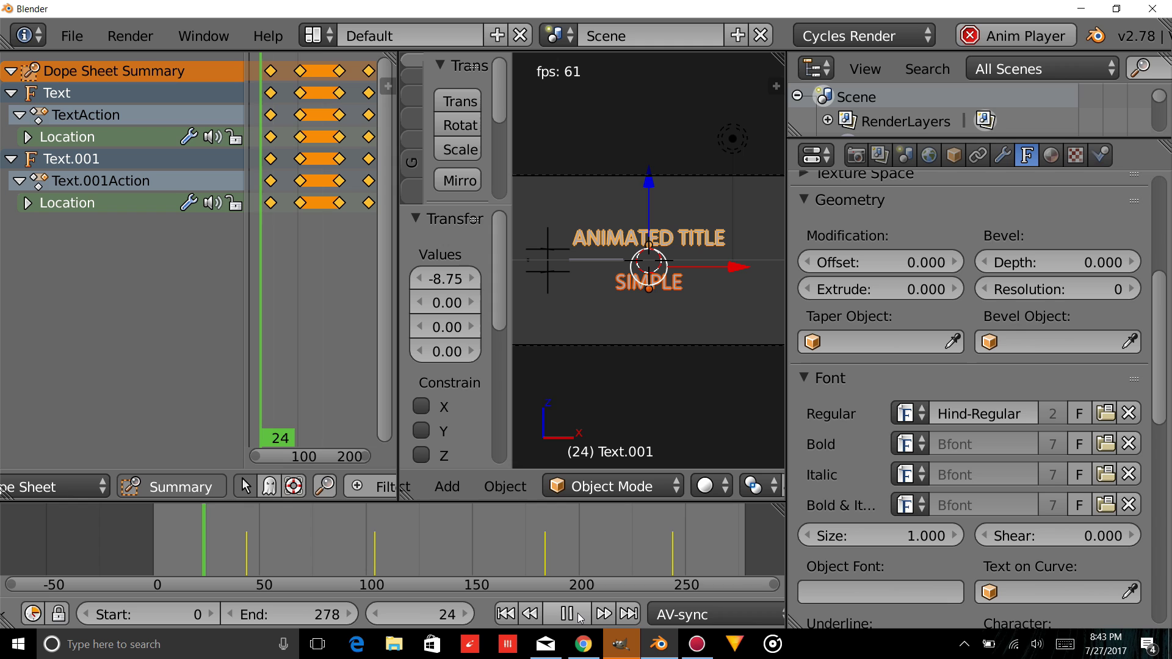
pyautogui.click(579, 614)
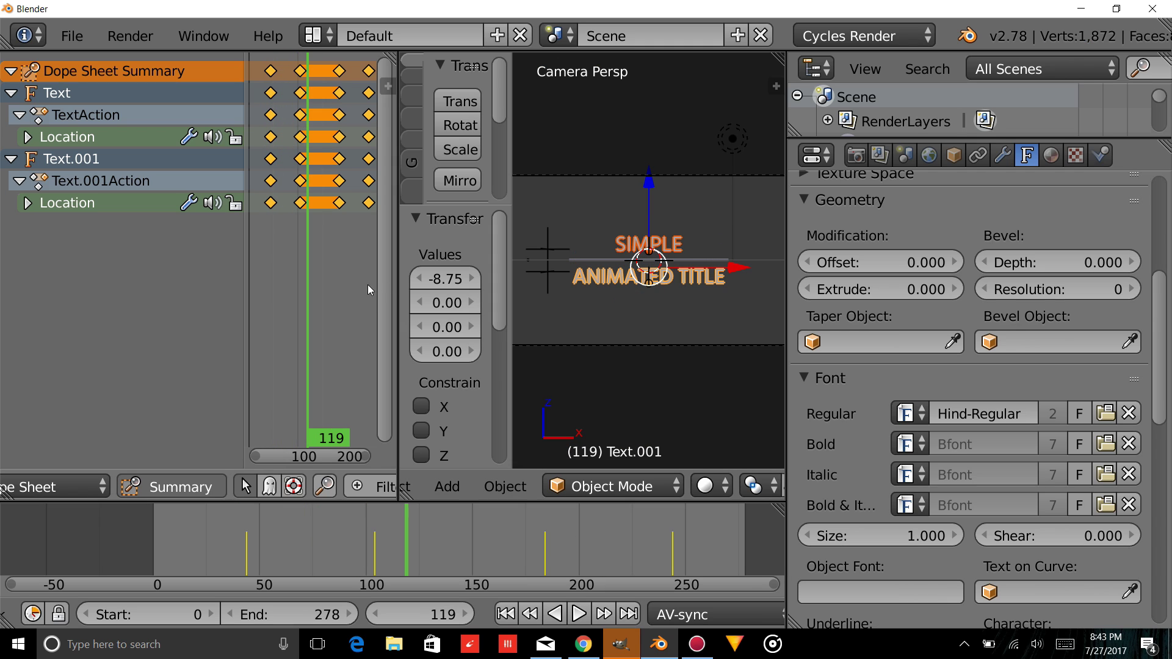
# Shift all keyframes of both texts 20 frames back and scrub through the timeline to frame 152.
pyautogui.press('g')
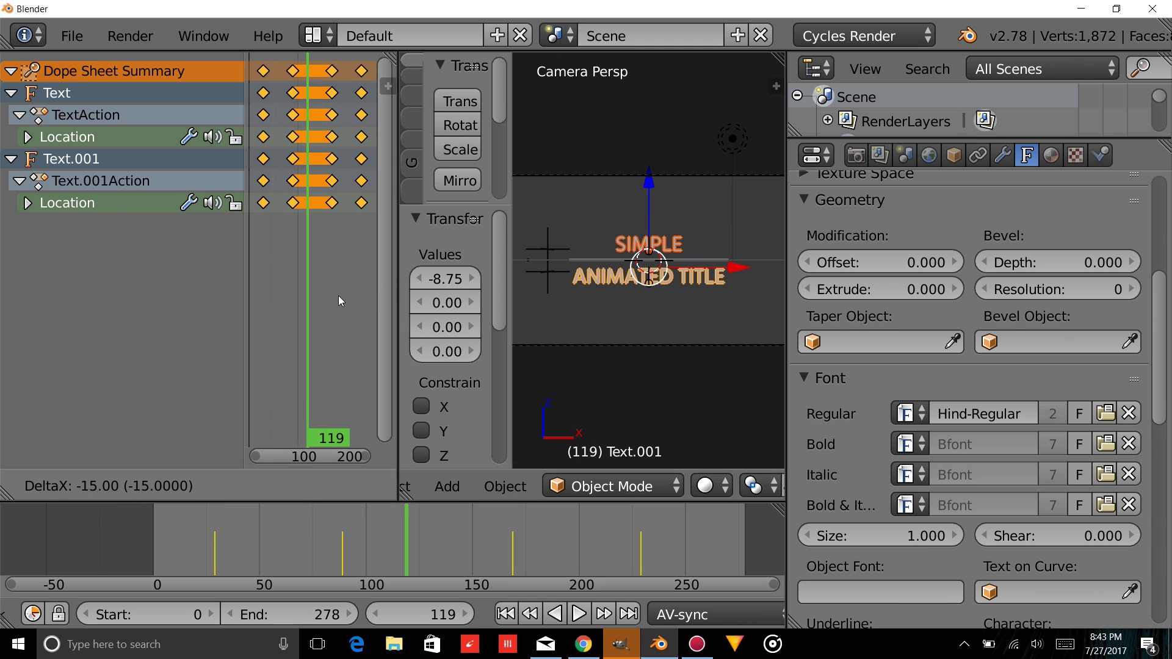
pyautogui.click(338, 295)
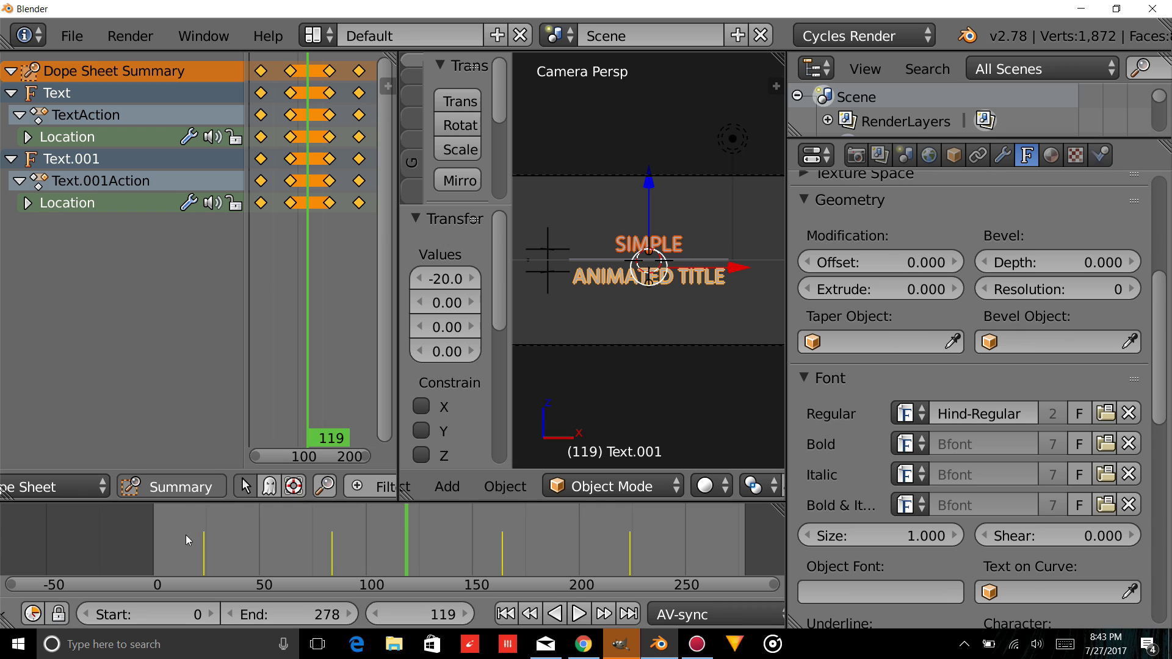
pyautogui.moveTo(186, 534); pyautogui.dragTo(480, 551)
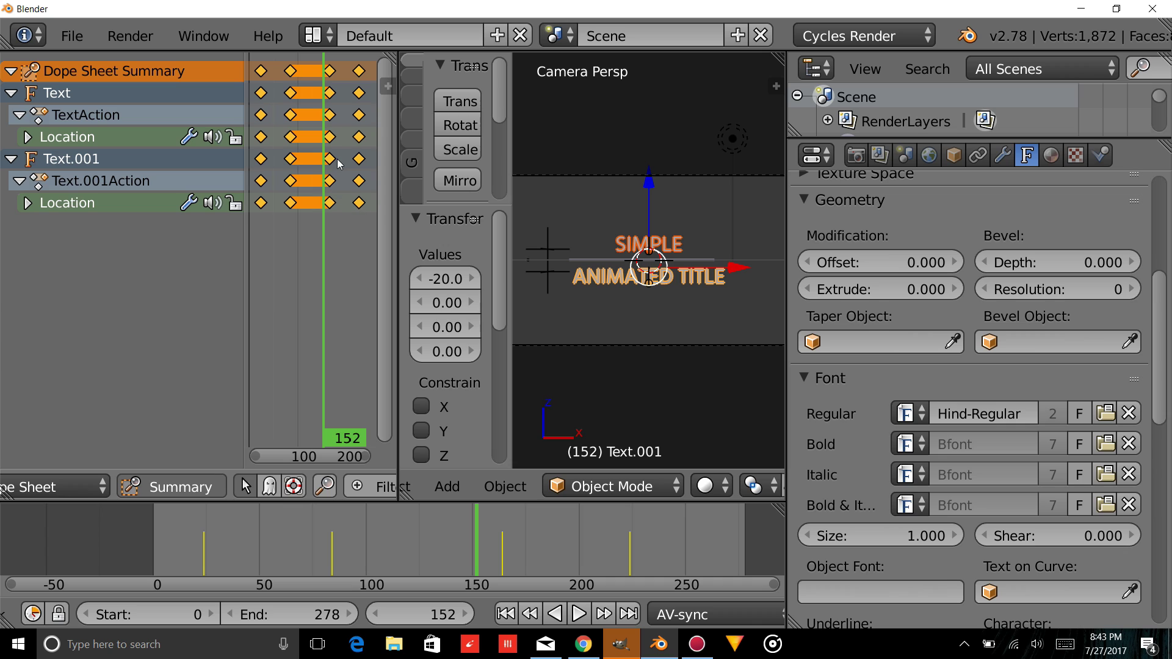
# Select only the last two keyframes of both texts, move them about 34 frames forward, and preview the motion.
pyautogui.click(334, 159)
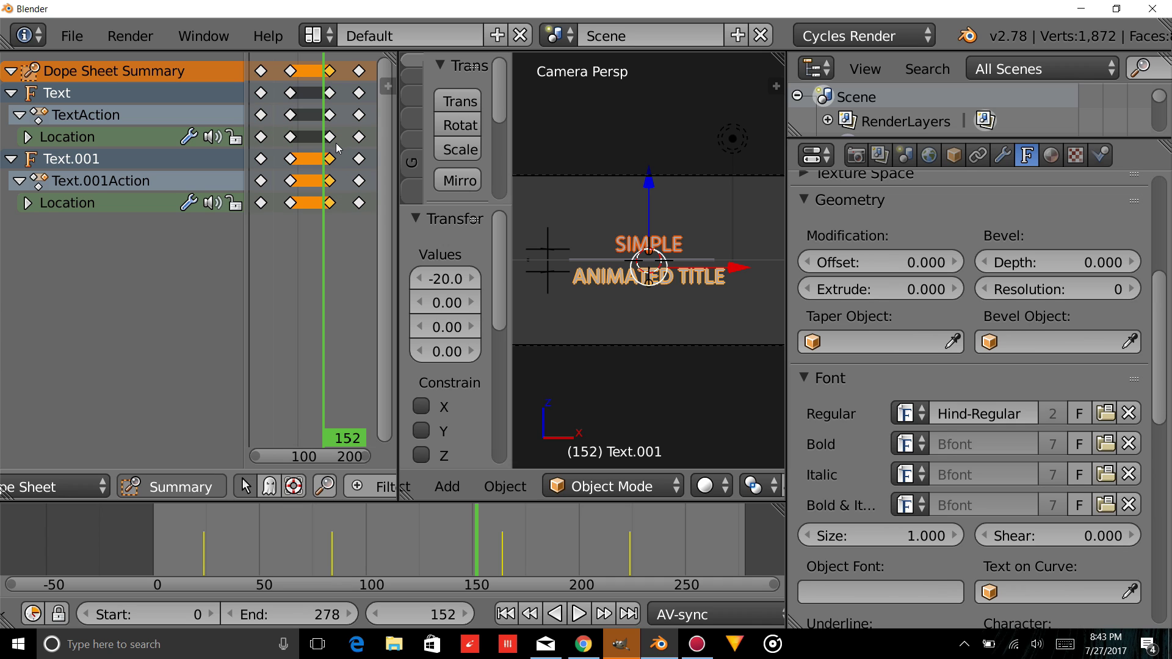
pyautogui.press('b')
pyautogui.moveTo(378, 235); pyautogui.dragTo(378, 236)
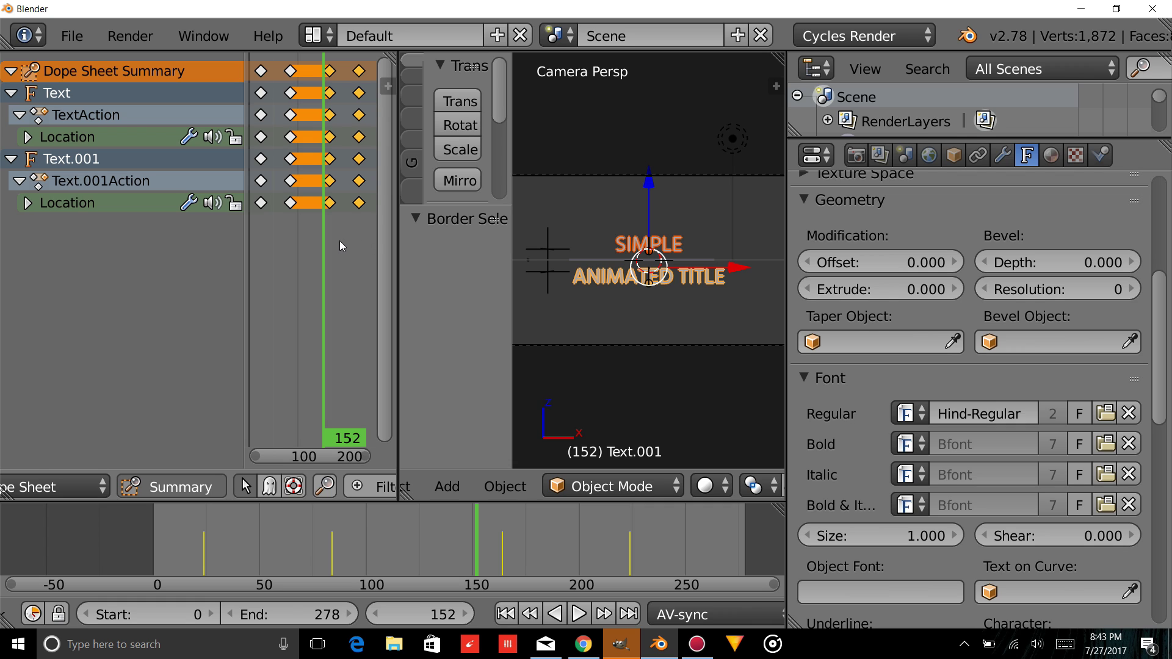
pyautogui.press('g')
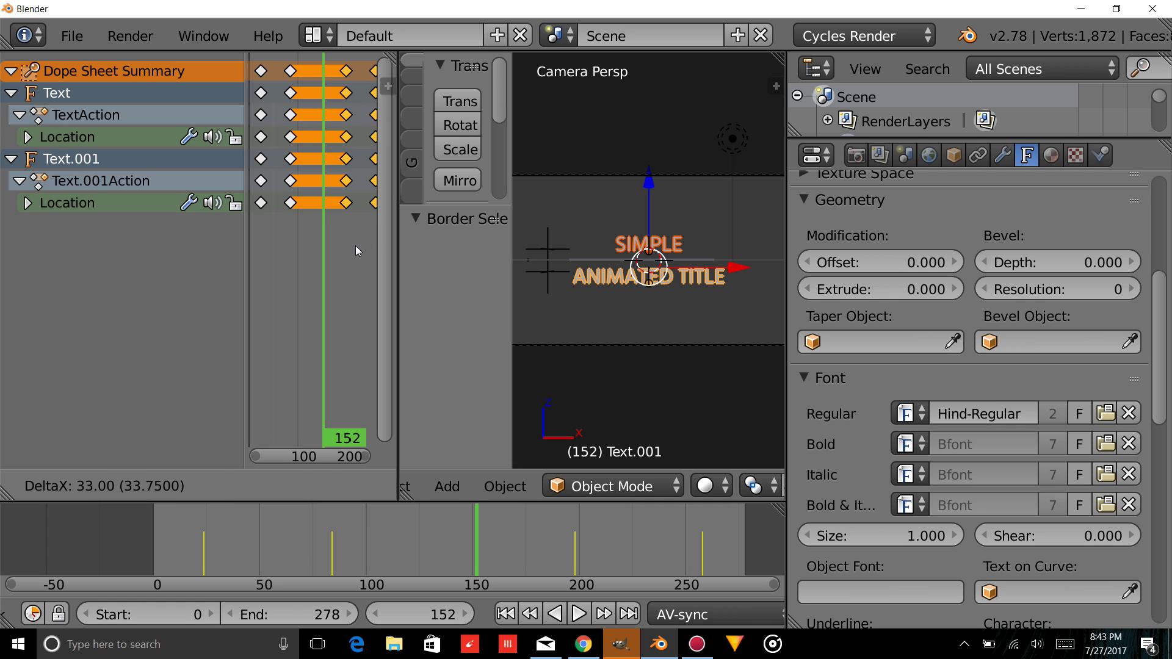
pyautogui.click(355, 245)
pyautogui.hotkey('alt', 'a')
pyautogui.moveTo(515, 549); pyautogui.dragTo(582, 534)
pyautogui.hotkey('alt', 'a')
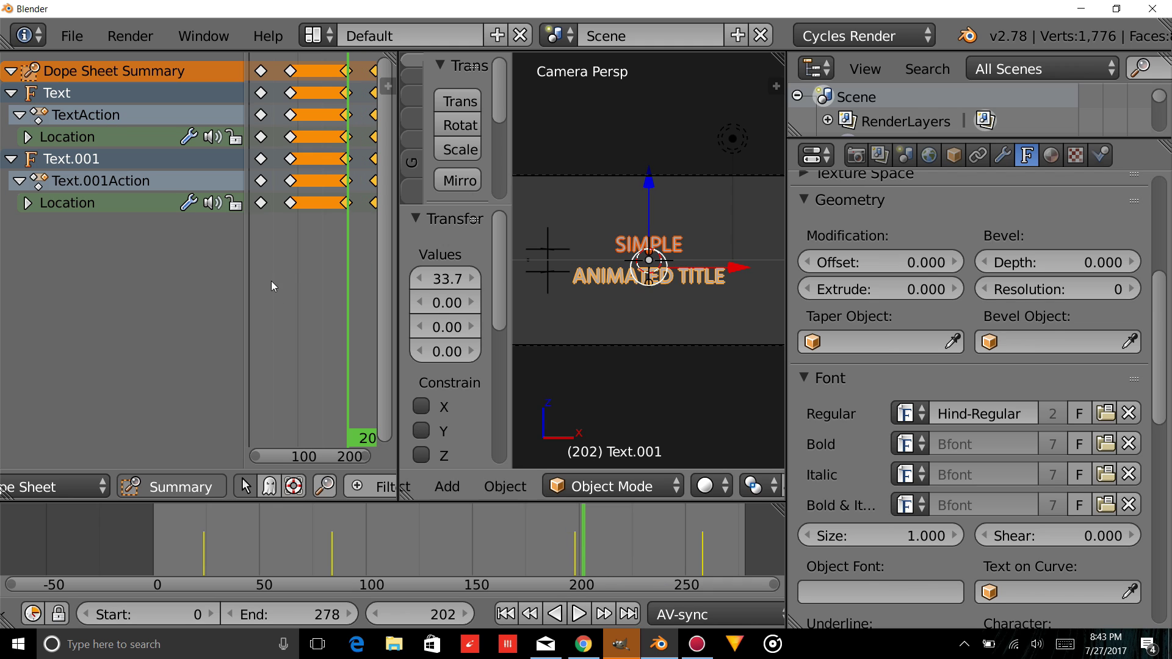
# Move the last two keyframes of both texts about 27 frames further forward and scrub back to frame 160.
pyautogui.press('g')
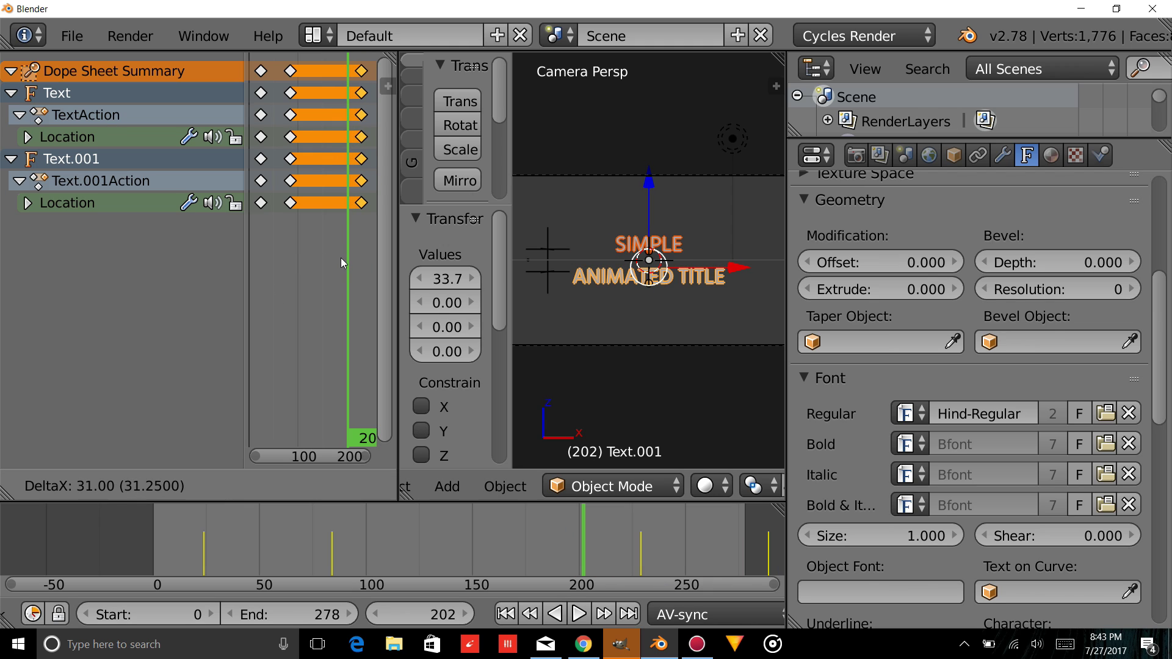
pyautogui.click(340, 257)
pyautogui.hotkey('alt', 'a')
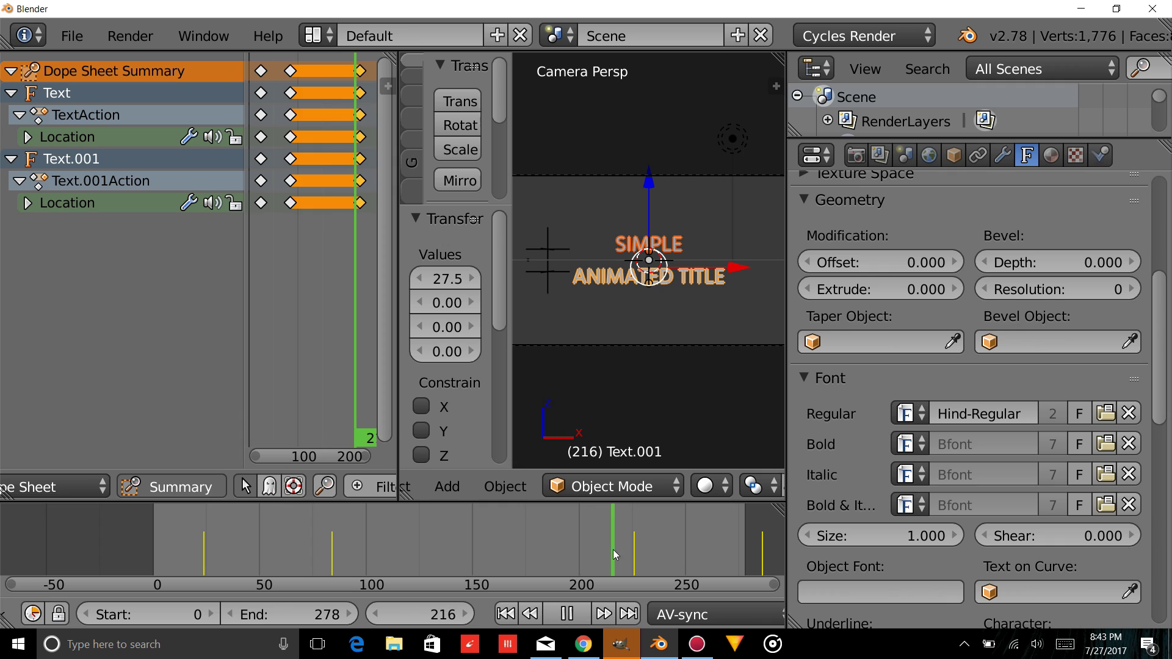
pyautogui.moveTo(692, 551); pyautogui.dragTo(493, 548)
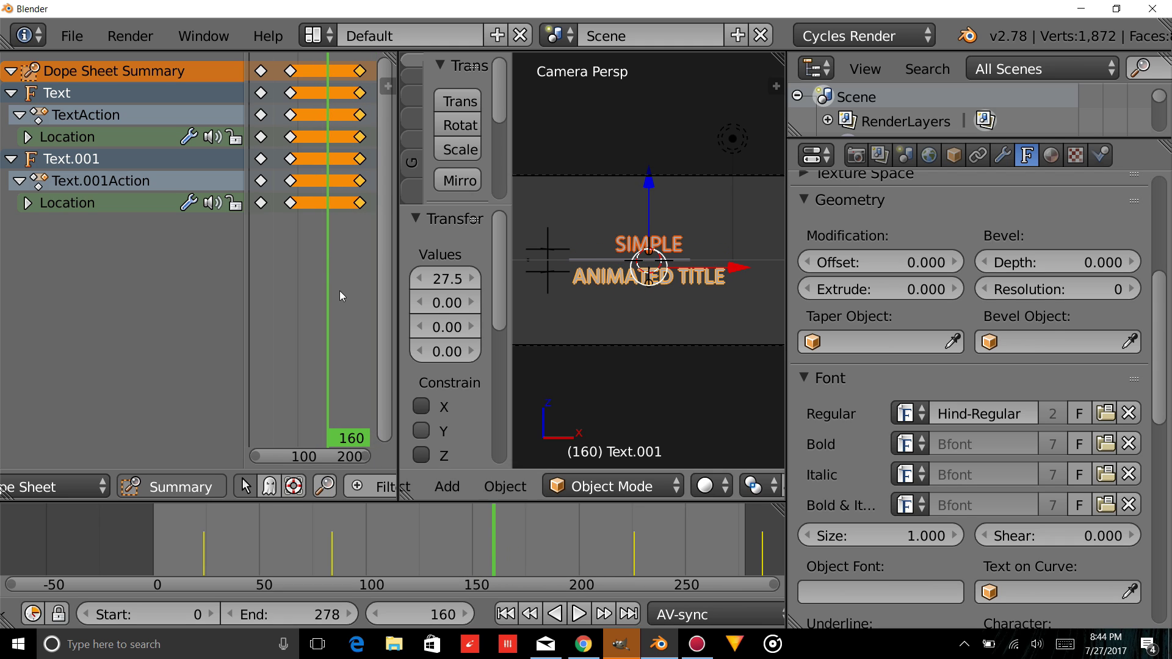
# Move the last two keyframes of both texts about 79 frames back and scrub to frame 132.
pyautogui.press('g')
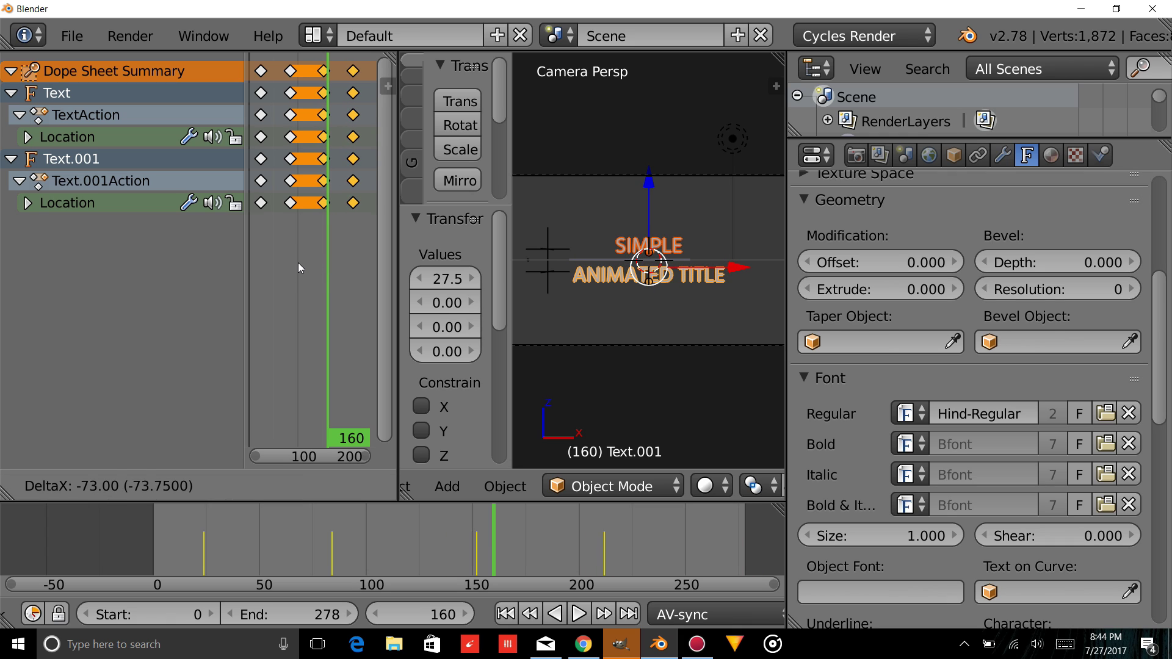
pyautogui.click(296, 264)
pyautogui.moveTo(456, 549); pyautogui.dragTo(434, 568)
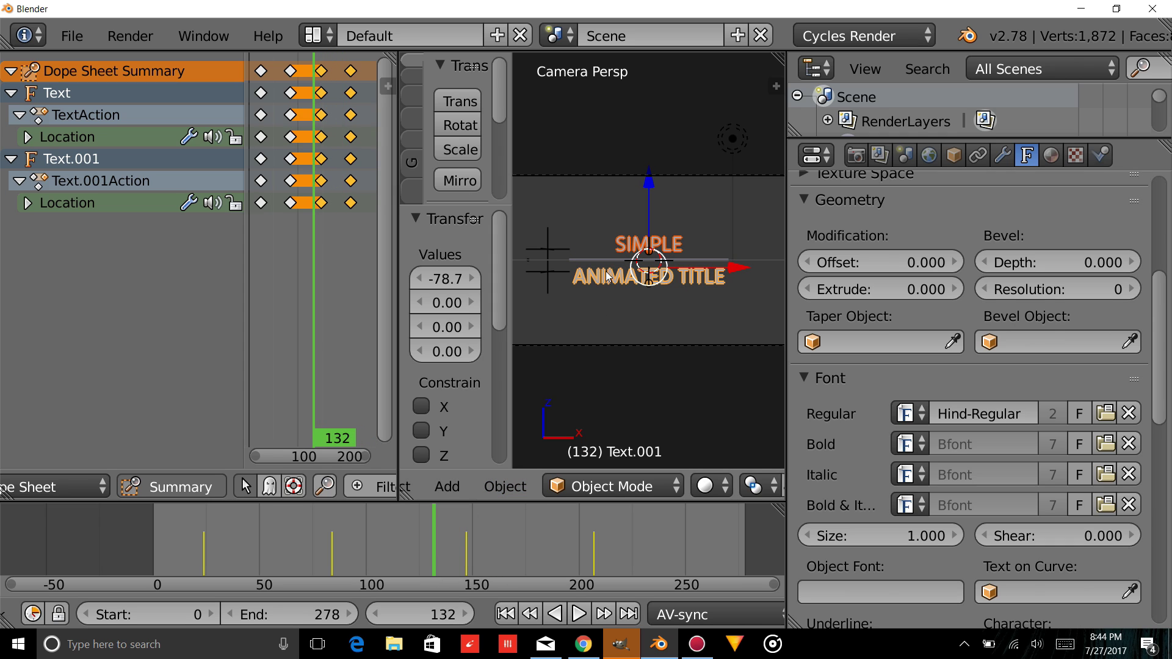
# Move the line curve's last two keyframes 35 frames forward, preview the playback, and return to frame 0.
pyautogui.rightClick(598, 260)
pyautogui.rightClick(318, 115)
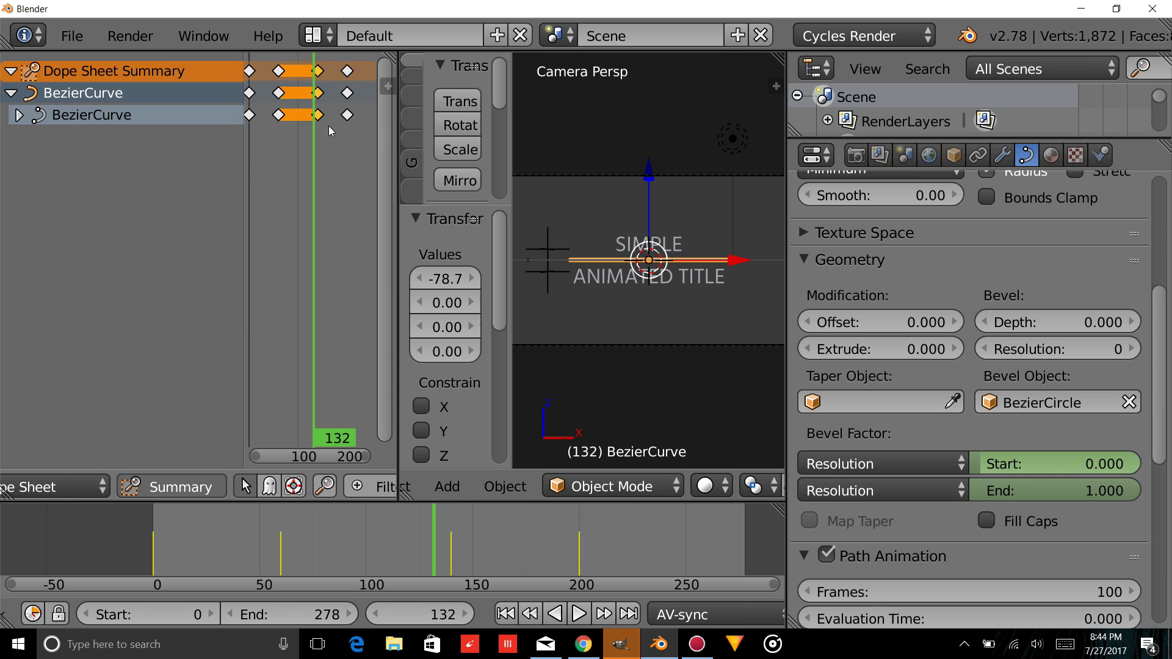
pyautogui.press('b')
pyautogui.moveTo(350, 150); pyautogui.dragTo(328, 98)
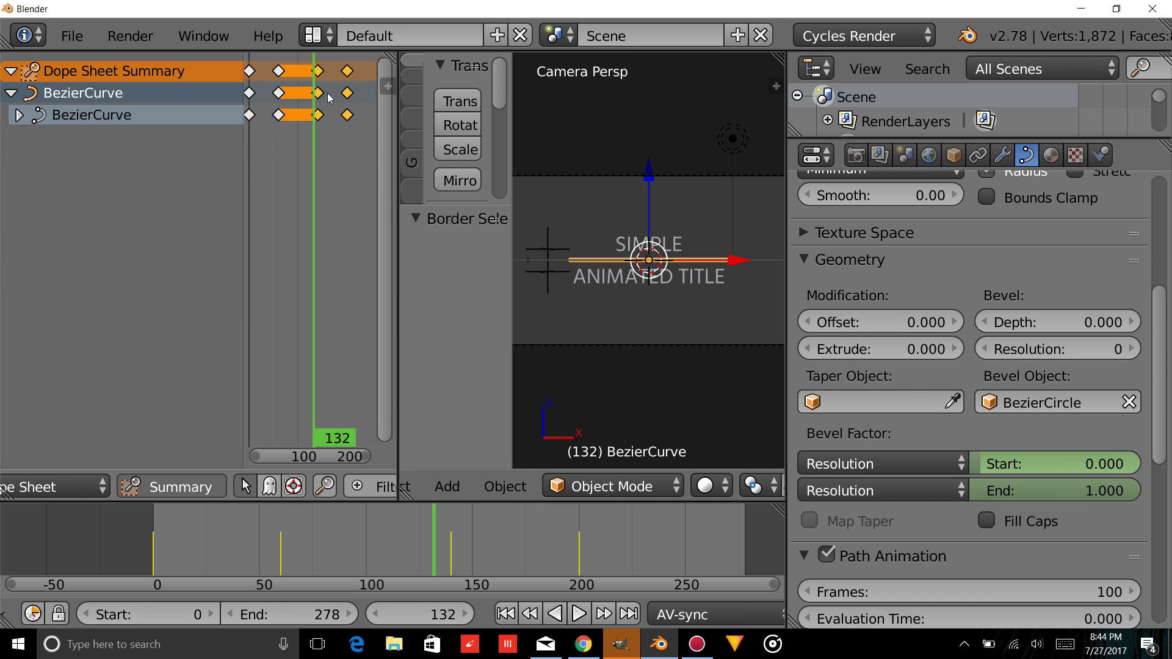
pyautogui.press('g')
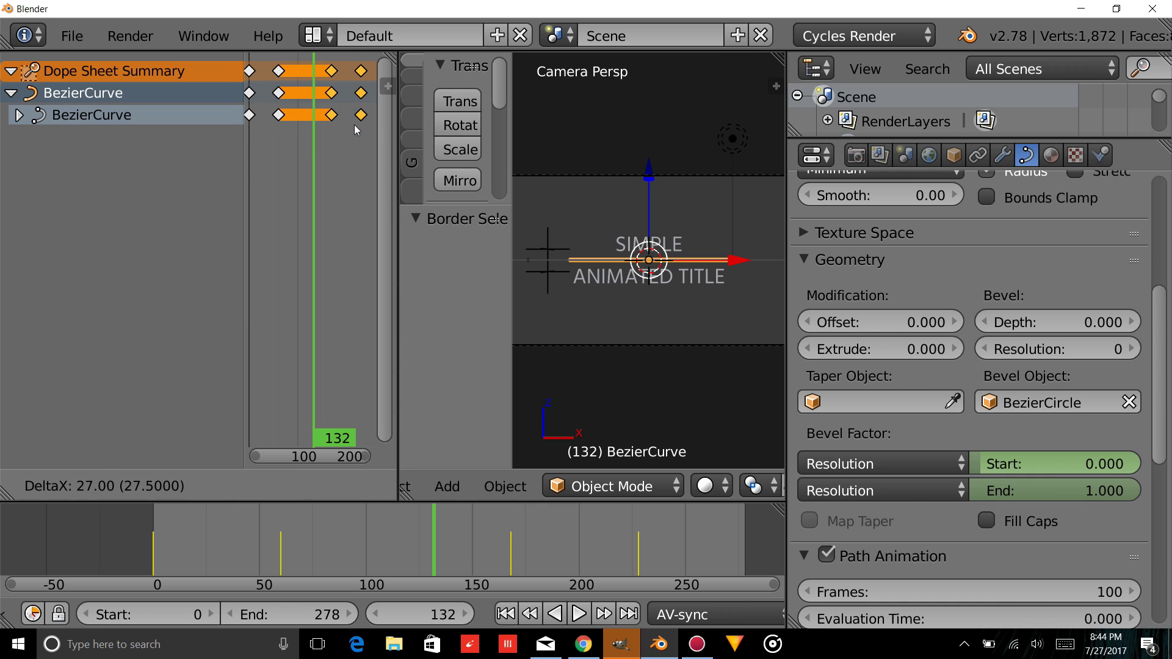
pyautogui.click(358, 126)
pyautogui.hotkey('alt', 'a')
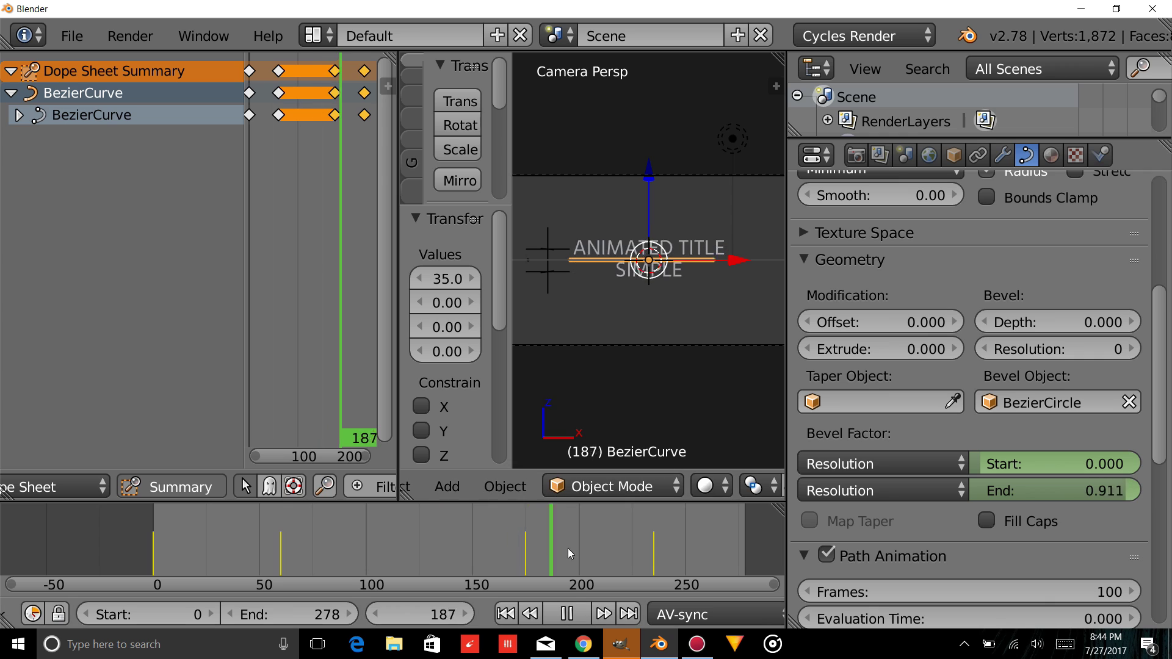
pyautogui.hotkey('shift', 'Left')
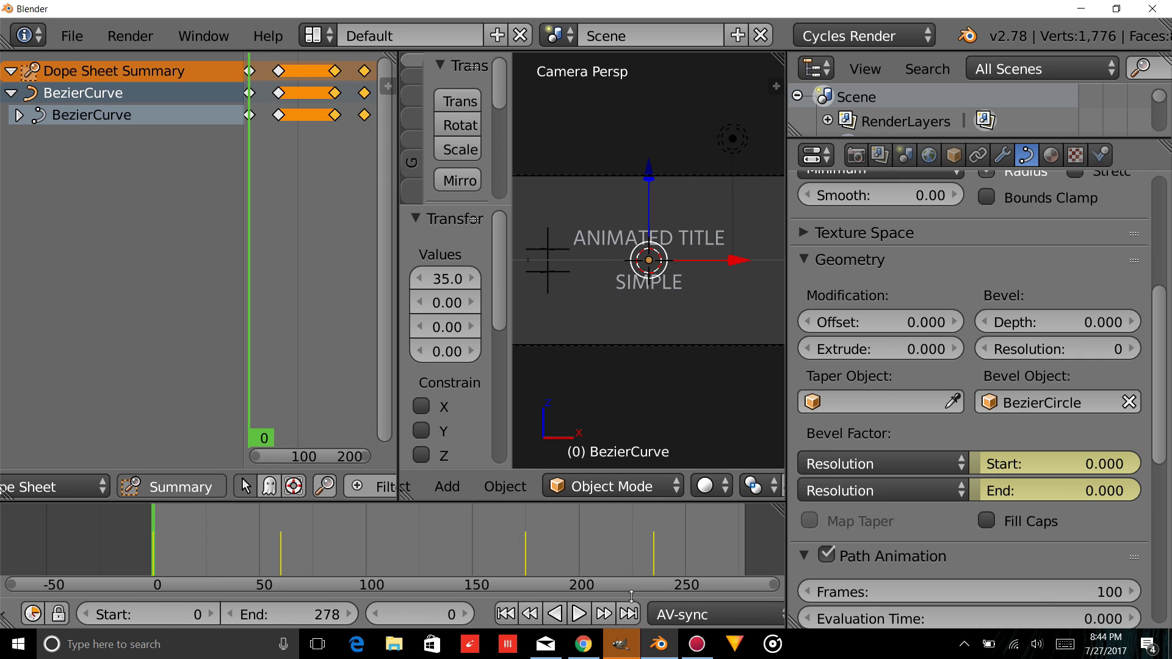
# Play back the full title animation, replay it from near the start, and stop at frame 113.
pyautogui.hscroll(10, 638, 618)
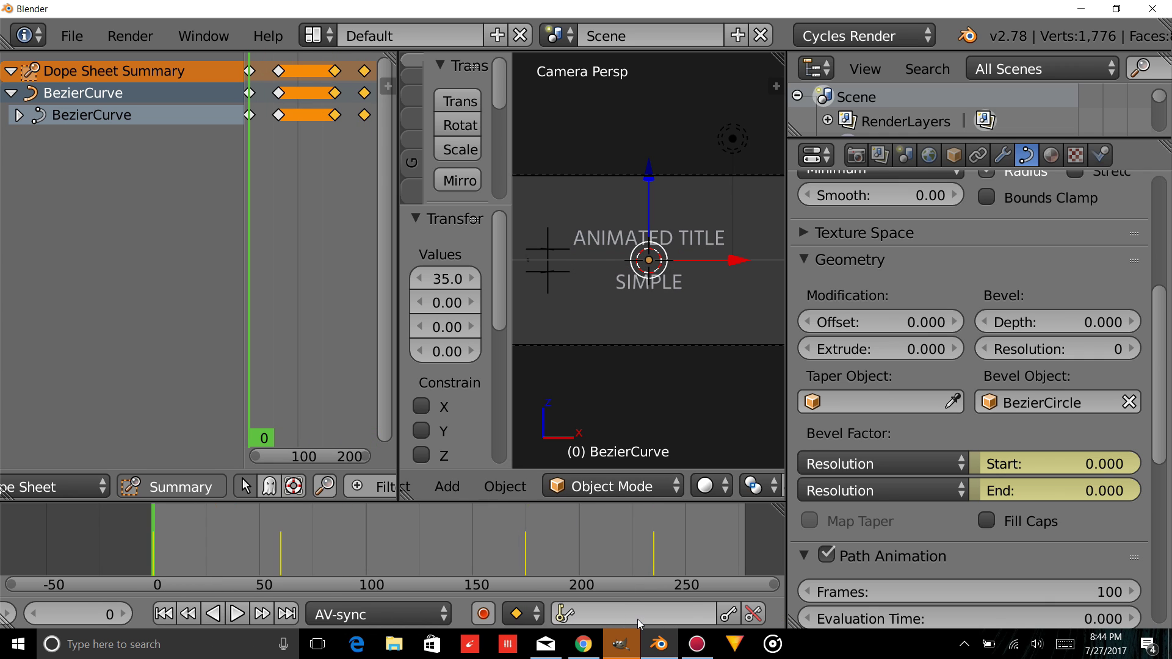
pyautogui.hscroll(2, 637, 619)
pyautogui.click(237, 614)
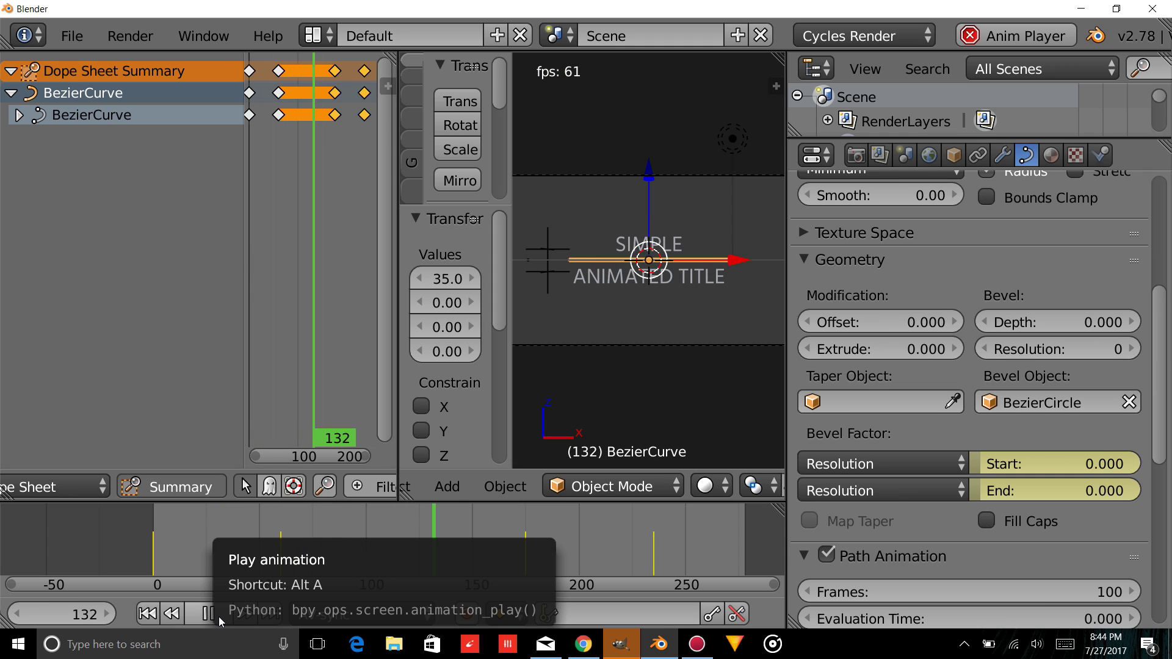
pyautogui.click(218, 617)
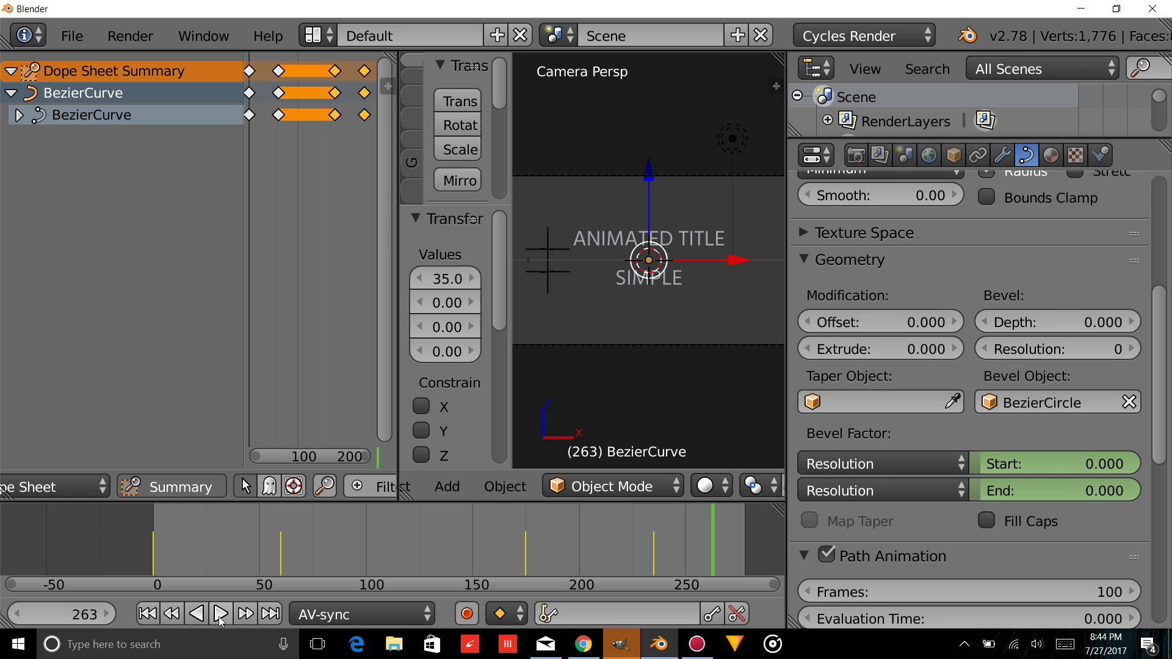
pyautogui.moveTo(658, 544); pyautogui.dragTo(170, 568)
pyautogui.hotkey('alt', 'a')
pyautogui.moveTo(272, 567)
pyautogui.mouseDown()
pyautogui.moveTo(494, 551)
pyautogui.moveTo(216, 551)
pyautogui.moveTo(422, 555)
pyautogui.moveTo(399, 554)
pyautogui.mouseUp()
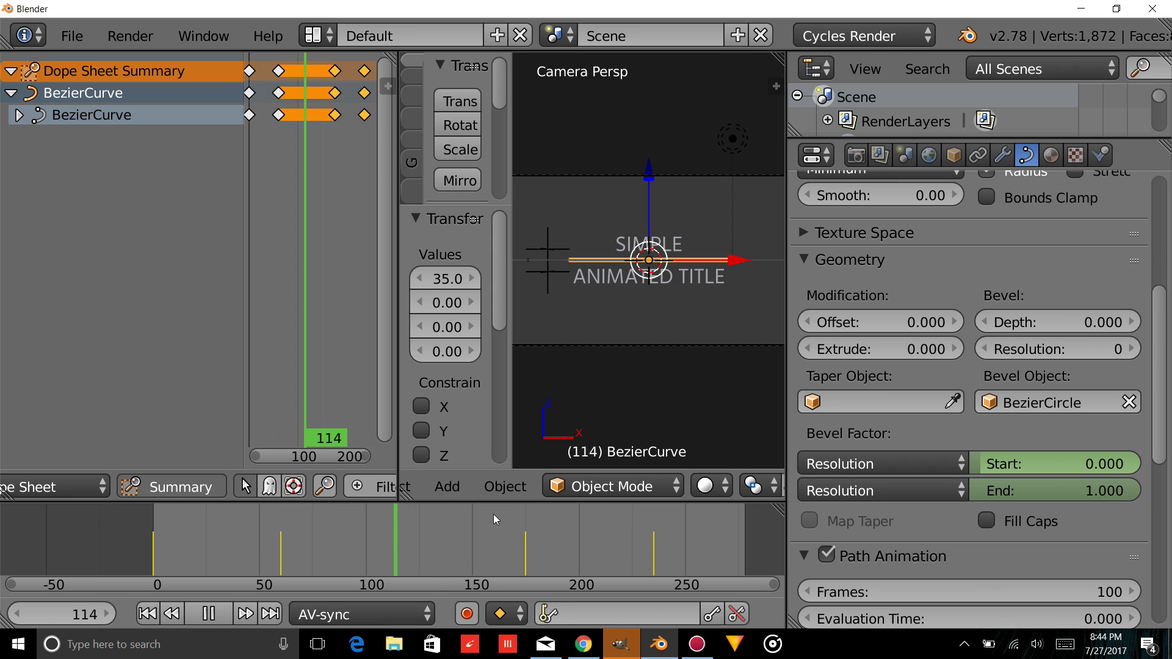
pyautogui.press('Escape')
# Preview frame 113 in Rendered viewport shading with the whole camera frame in view, and return the viewport to Solid shading.
pyautogui.click(724, 486)
pyautogui.click(749, 323)
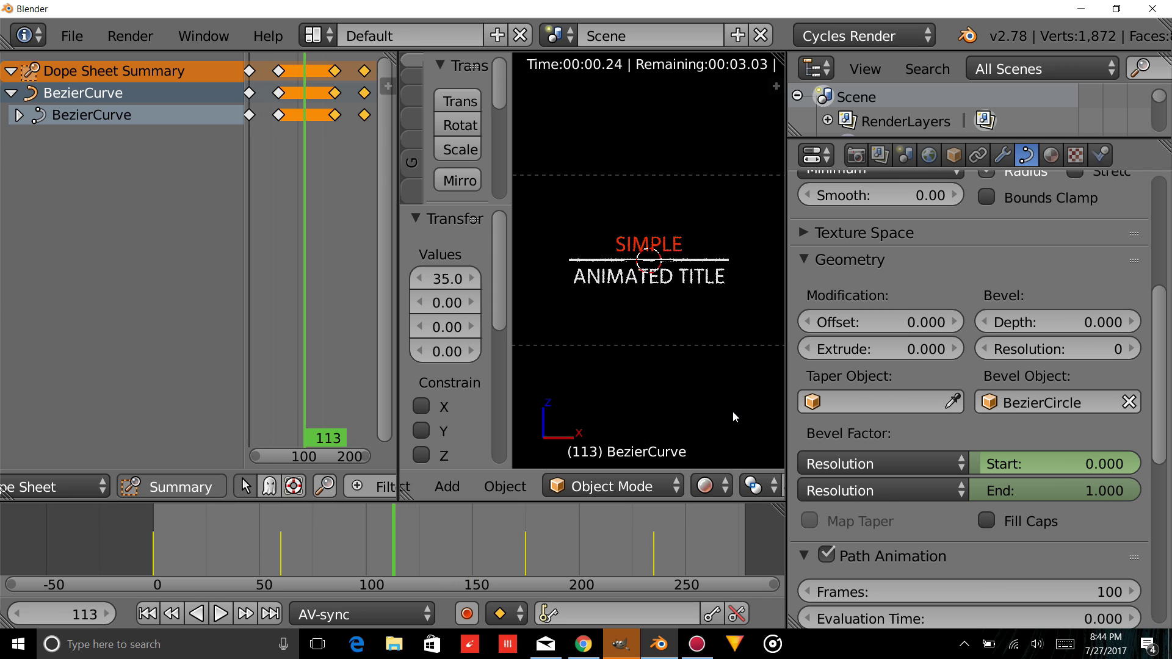
pyautogui.scroll(-2, 708, 440)
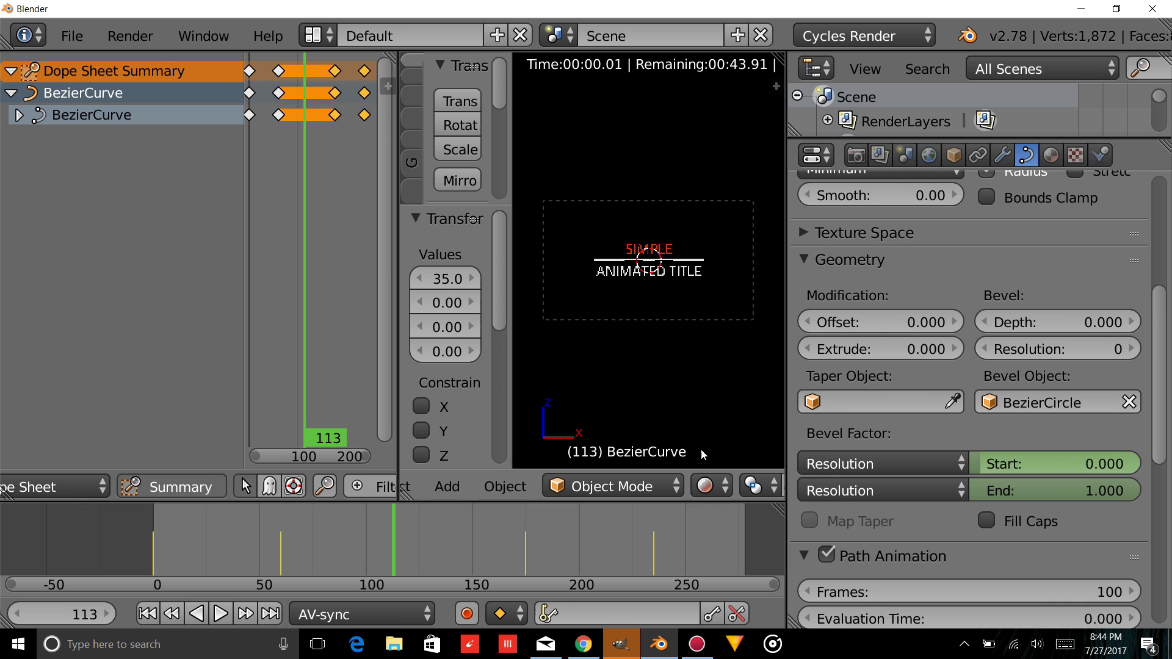
pyautogui.click(711, 485)
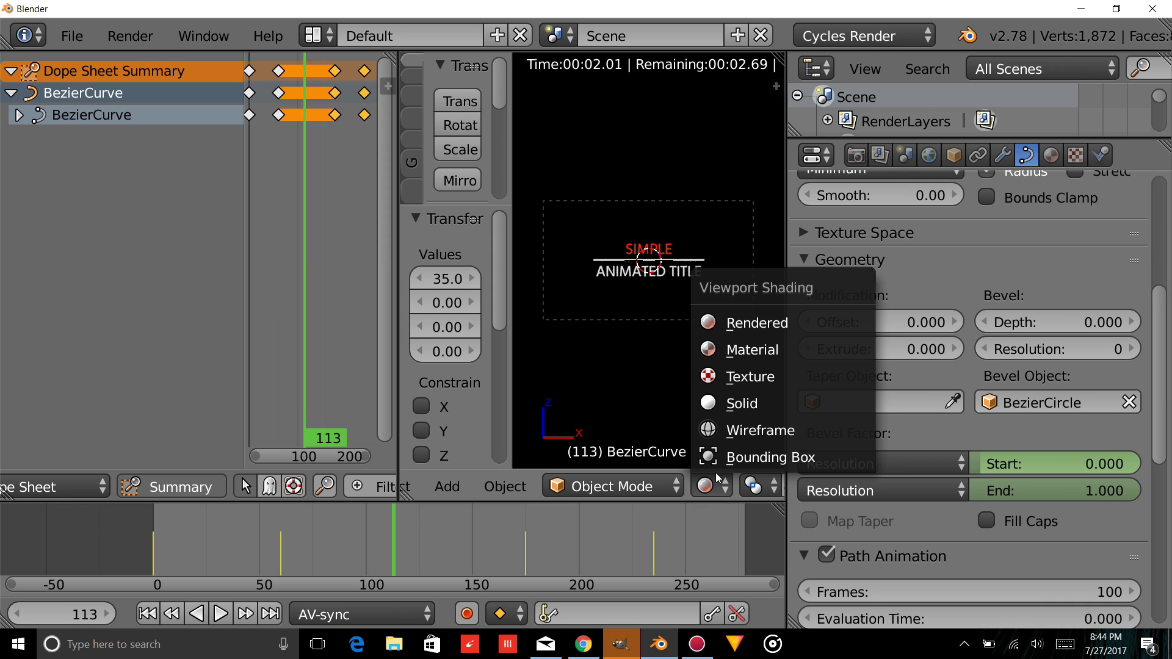
pyautogui.click(725, 402)
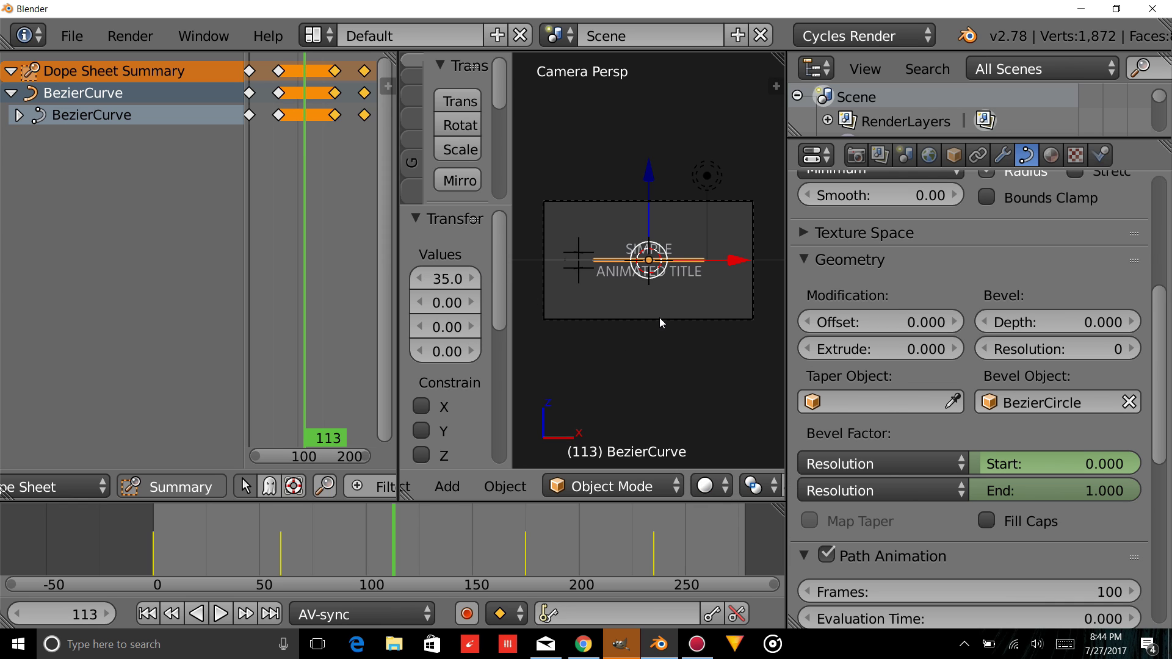
# Begin saving the project as a new file and name it "Simple Animated title.blend".
pyautogui.click(70, 35)
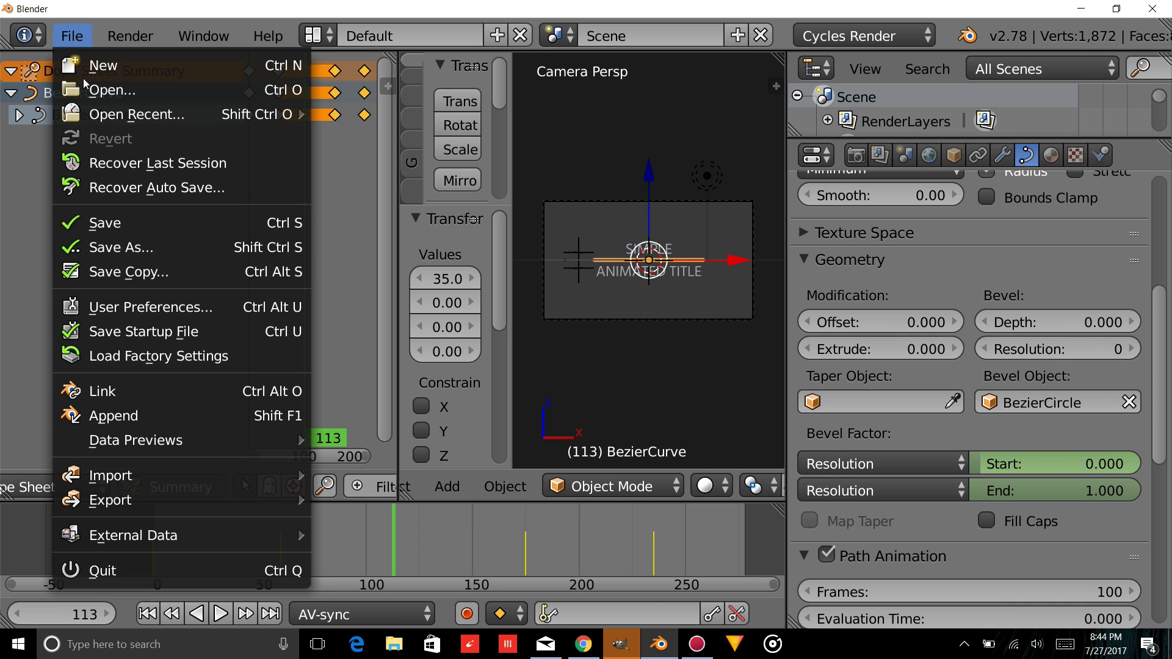
pyautogui.click(116, 248)
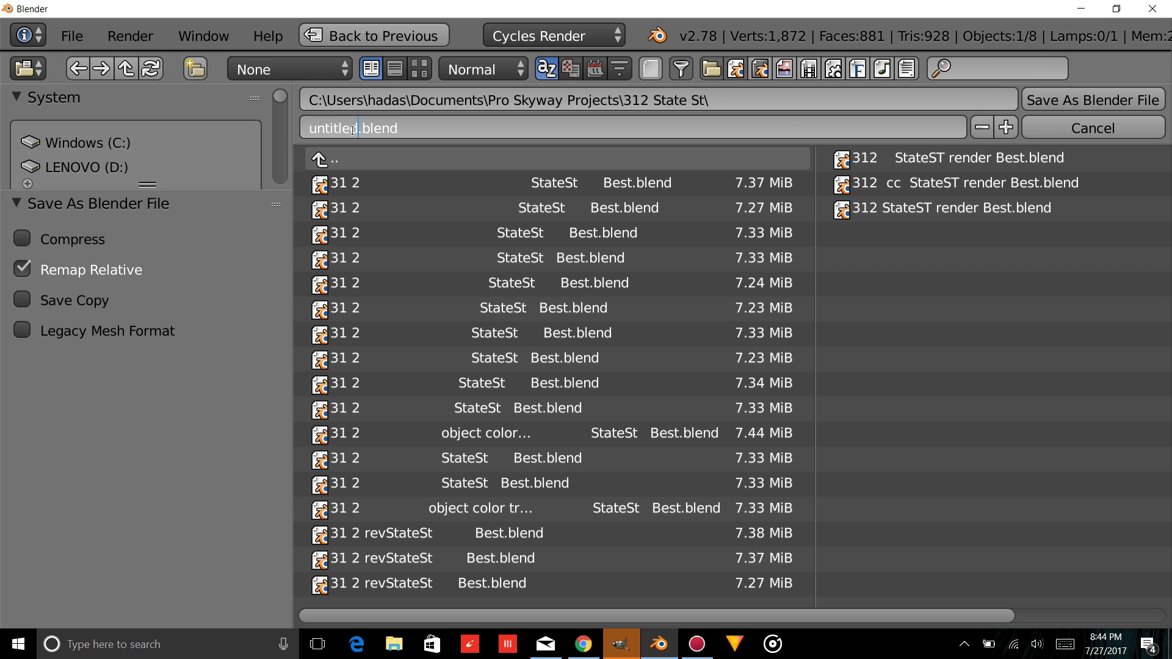
pyautogui.write('s')
pyautogui.press('BackSpace')
pyautogui.press('BackSpace')
pyautogui.press('BackSpace')
pyautogui.press('BackSpace')
pyautogui.press('BackSpace')
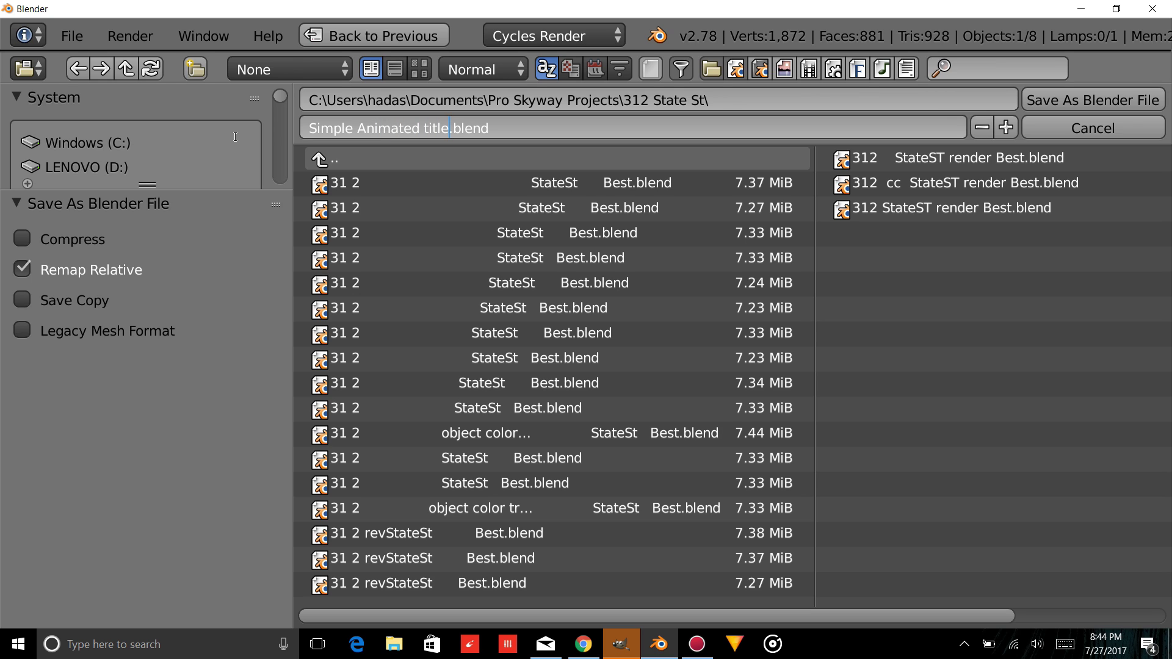
# Choose the user's Documents folder on the C: drive as the destination and save the Blender file there.
pyautogui.click(105, 144)
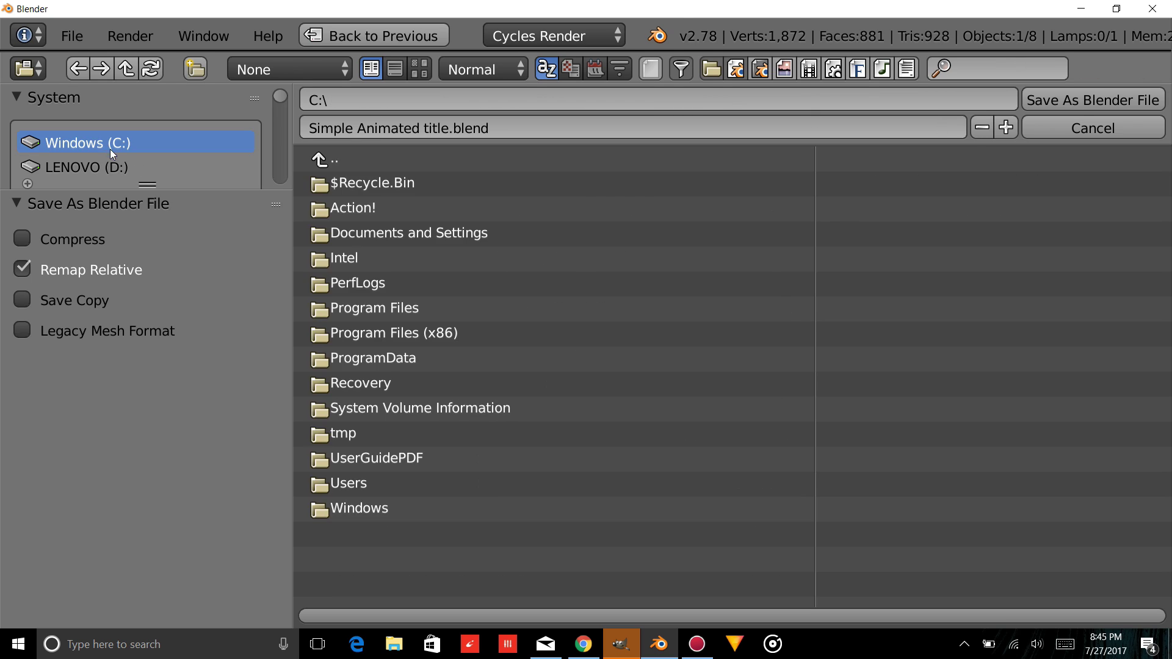
pyautogui.click(362, 479)
pyautogui.click(389, 232)
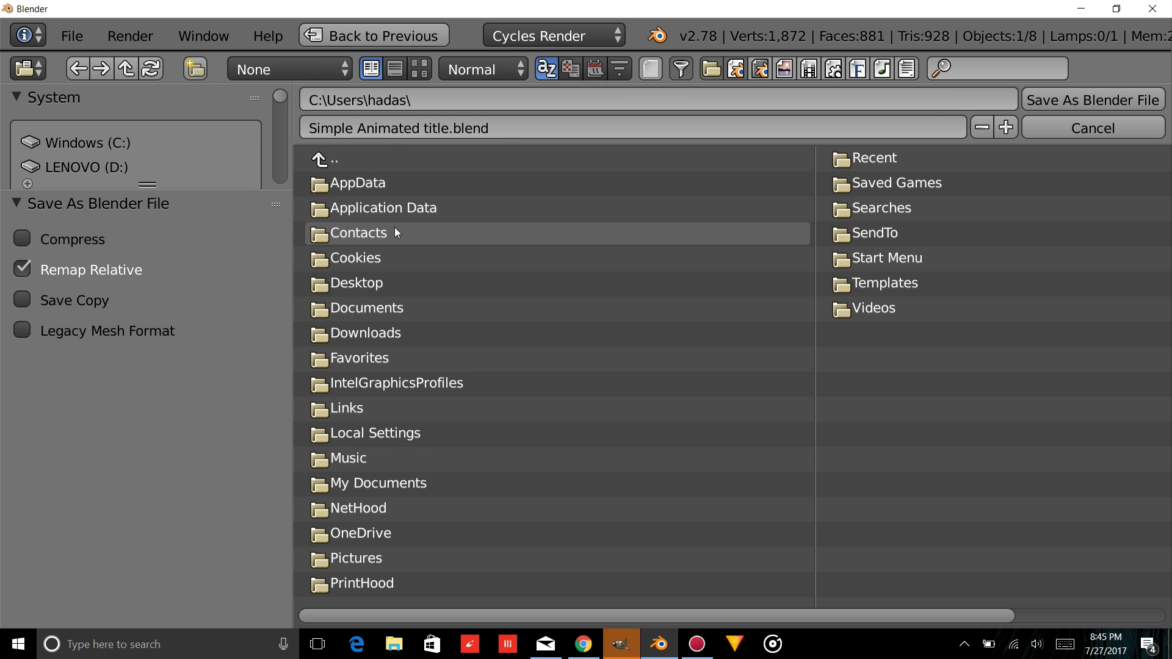
pyautogui.click(404, 305)
pyautogui.click(1104, 99)
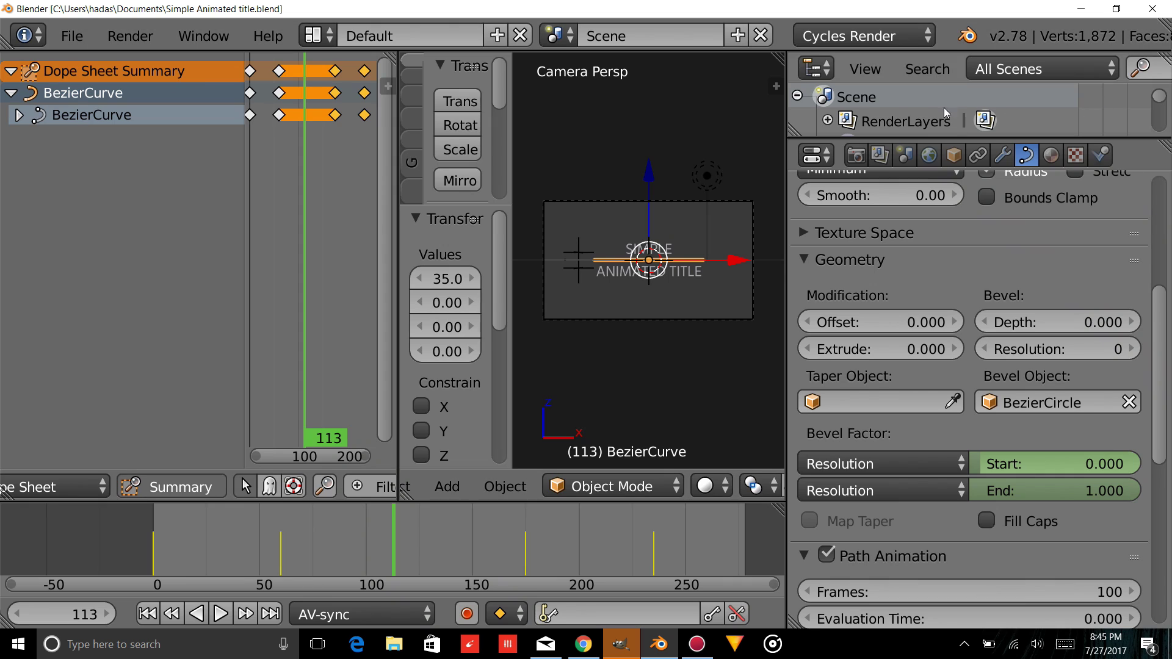
pyautogui.click(79, 38)
pyautogui.moveTo(130, 35)
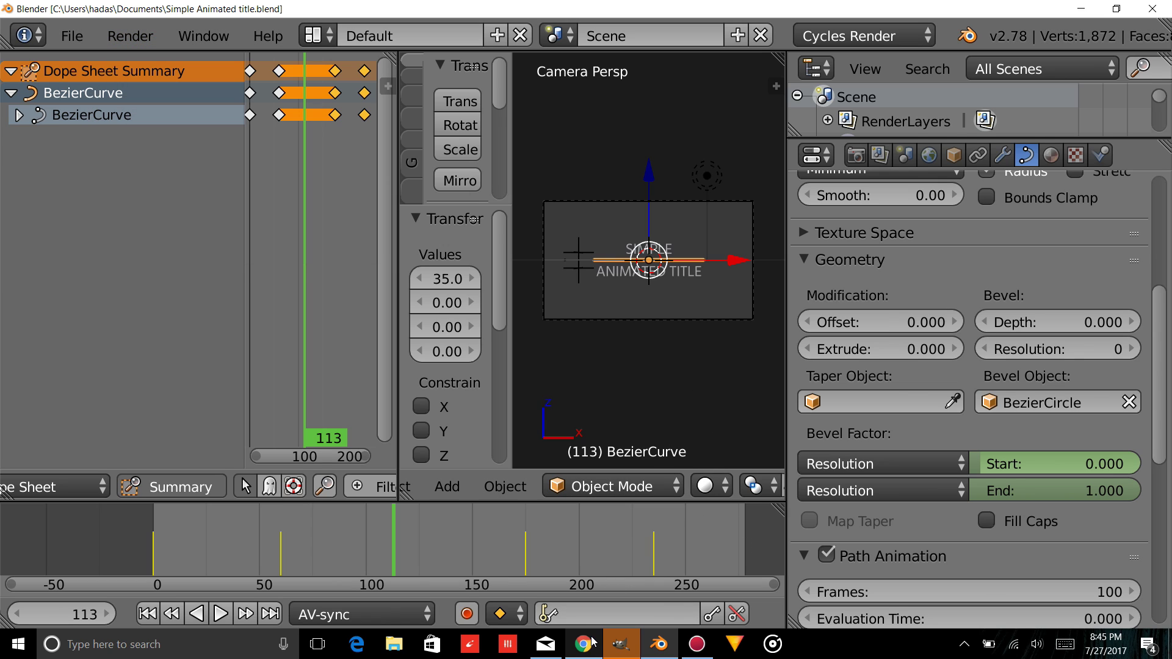
# Switch to Chrome and view the Partners In Crime home page, its Simple Motion Titles page, and the Blender Market product page.
pyautogui.moveTo(592, 641)
pyautogui.click(581, 603)
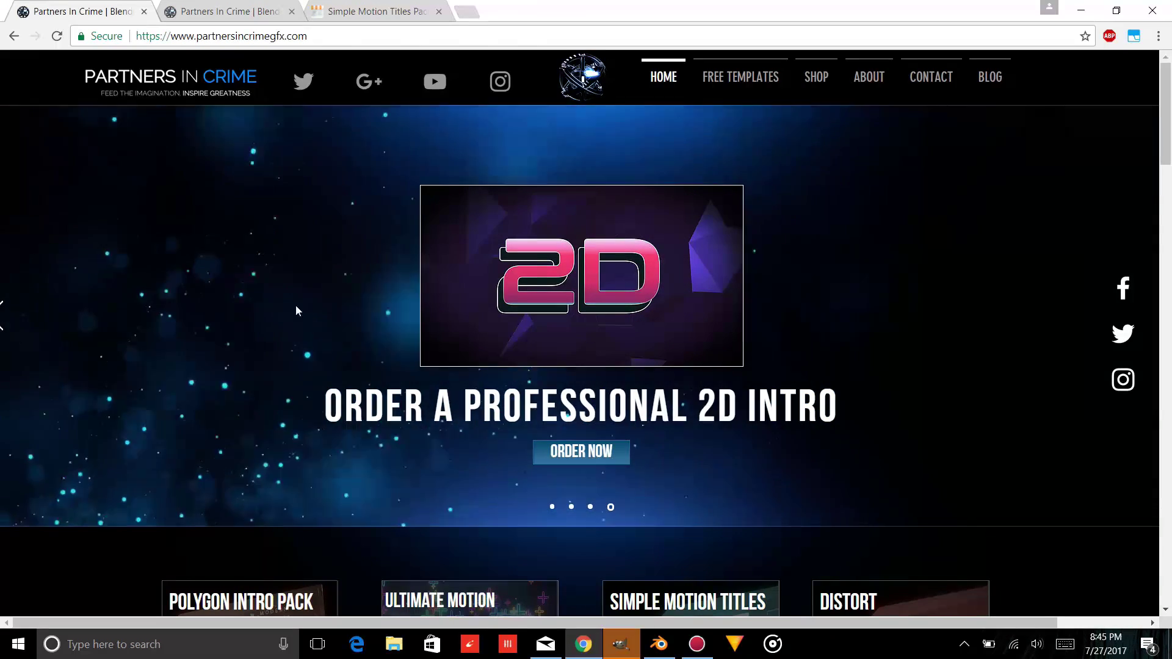
pyautogui.hotkey('ctrl', 'Tab')
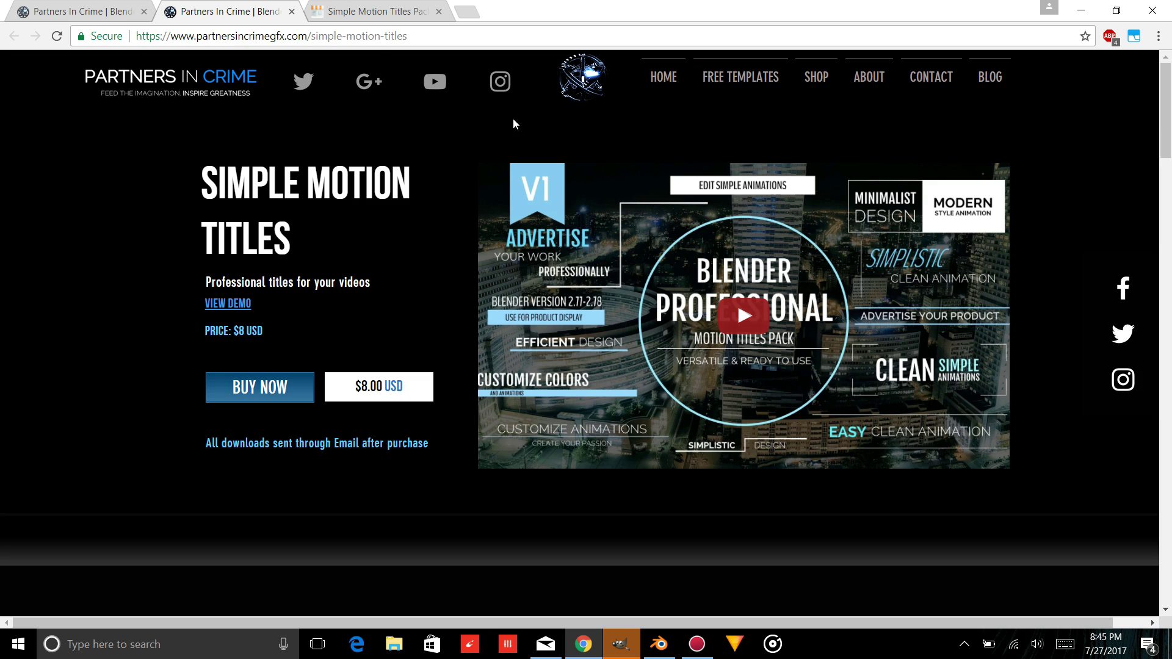
pyautogui.hotkey('ctrl', 'Tab')
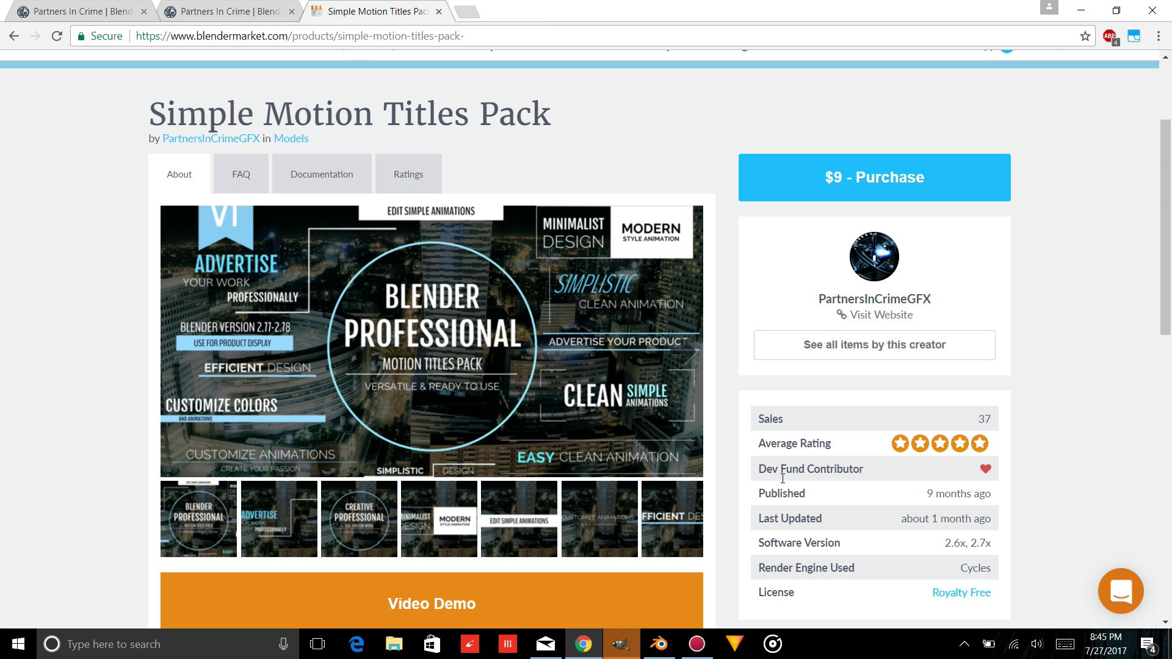